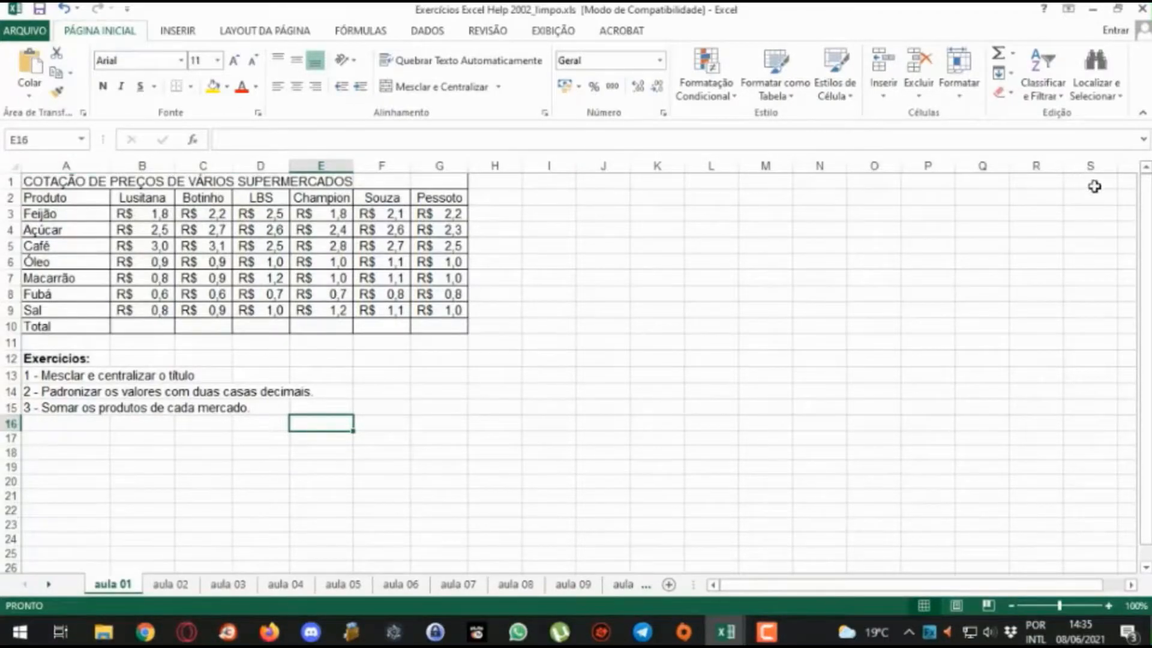
Step: Jump to the sheet's last column, its first row, back to the title cell, and down to the last row of column A
{"action": "key", "text": "ctrl+Right"}
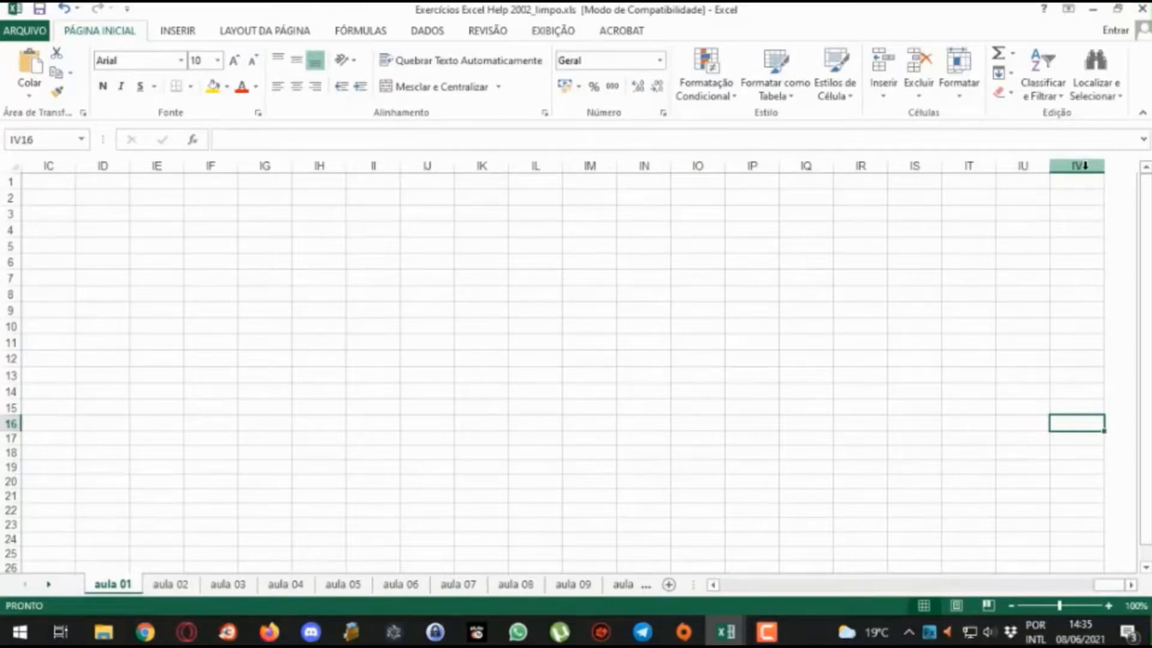
{"action": "key", "text": "ctrl+Up"}
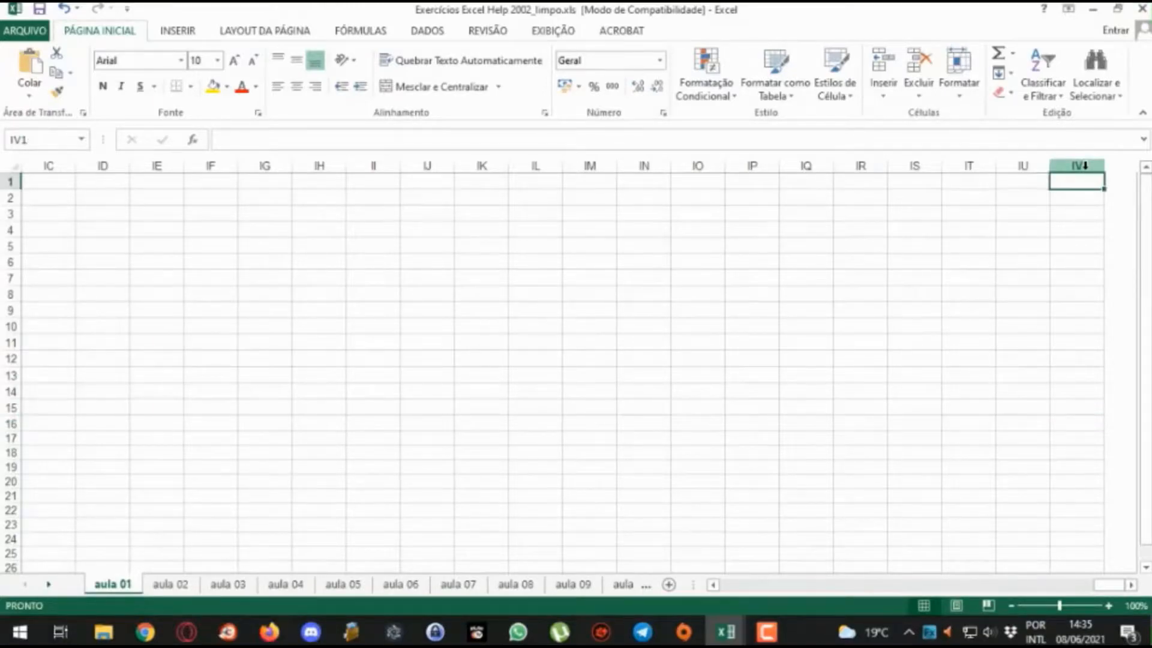
{"action": "key", "text": "ctrl+Left"}
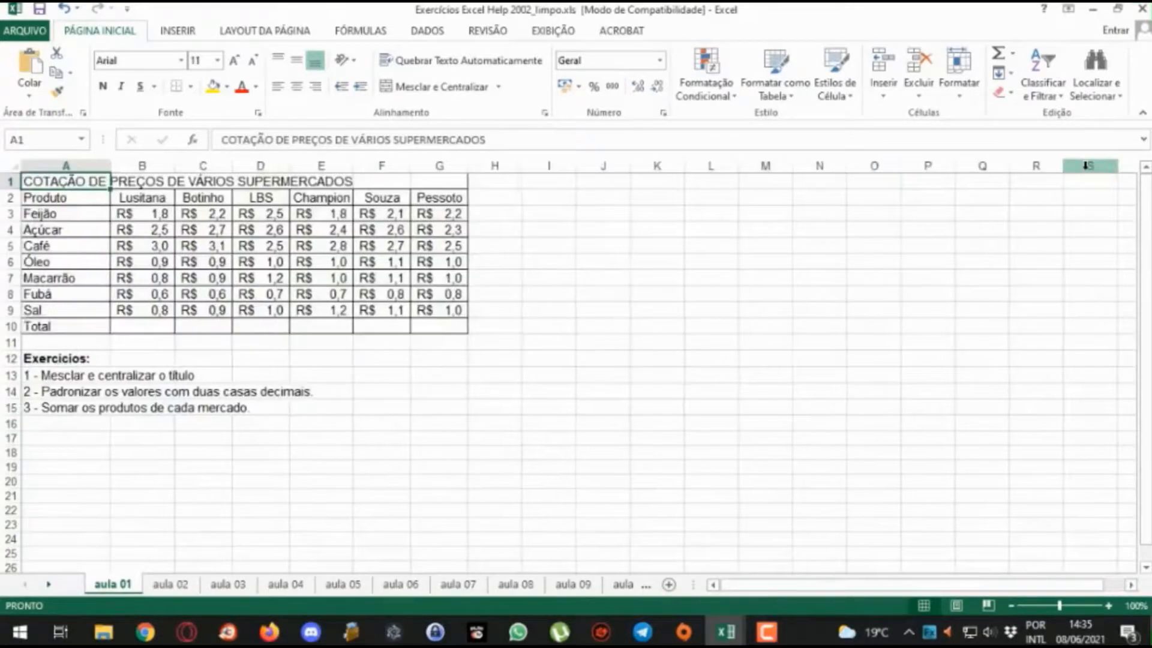
{"action": "key", "text": "ctrl+Down"}
{"action": "key", "text": "ctrl+Down"}
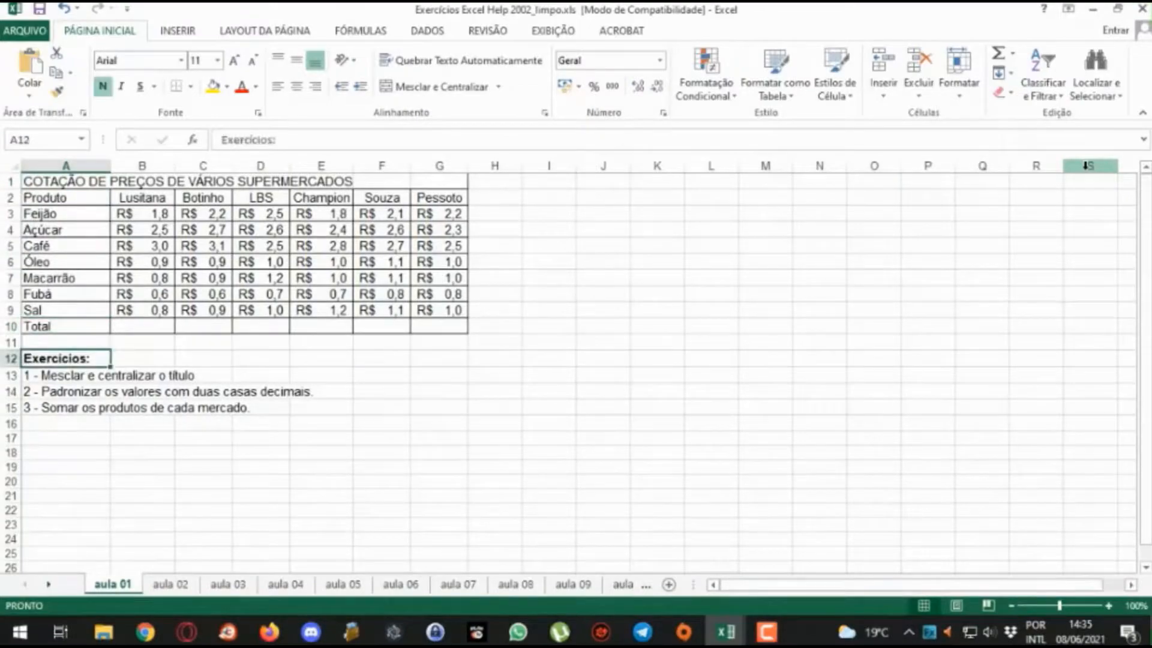
{"action": "key", "text": "ctrl+Down"}
{"action": "key", "text": "ctrl+Down"}
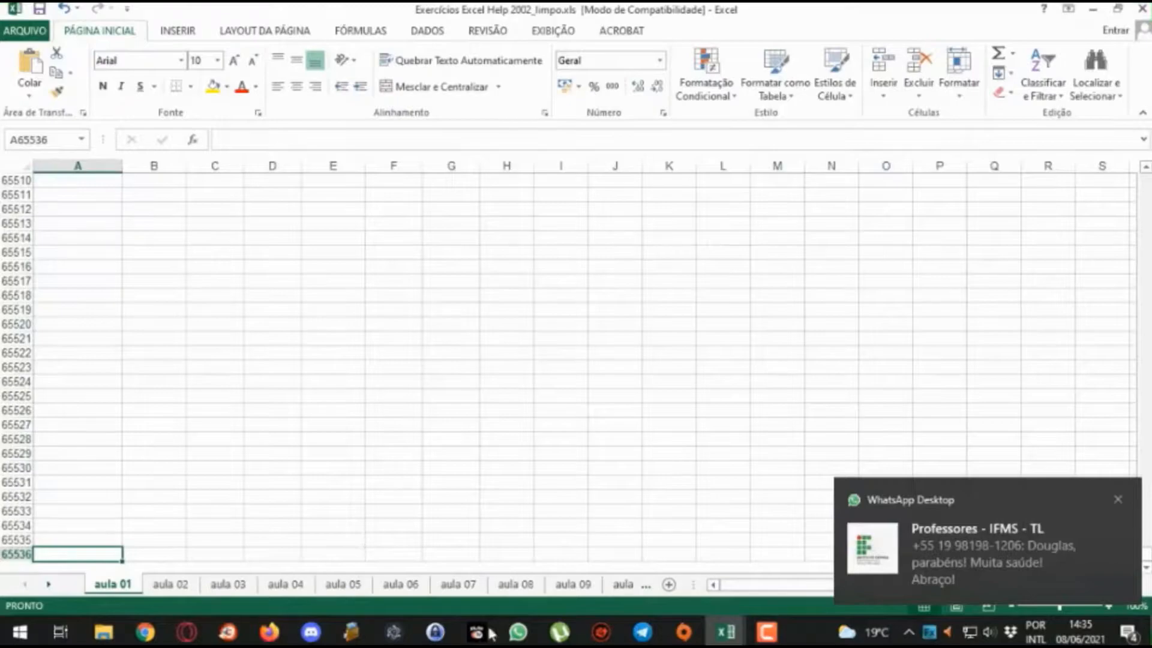
Step: Close the WhatsApp Desktop window and return to cell A65536 of the worksheet
{"action": "right_click", "coordinate": [516, 634]}
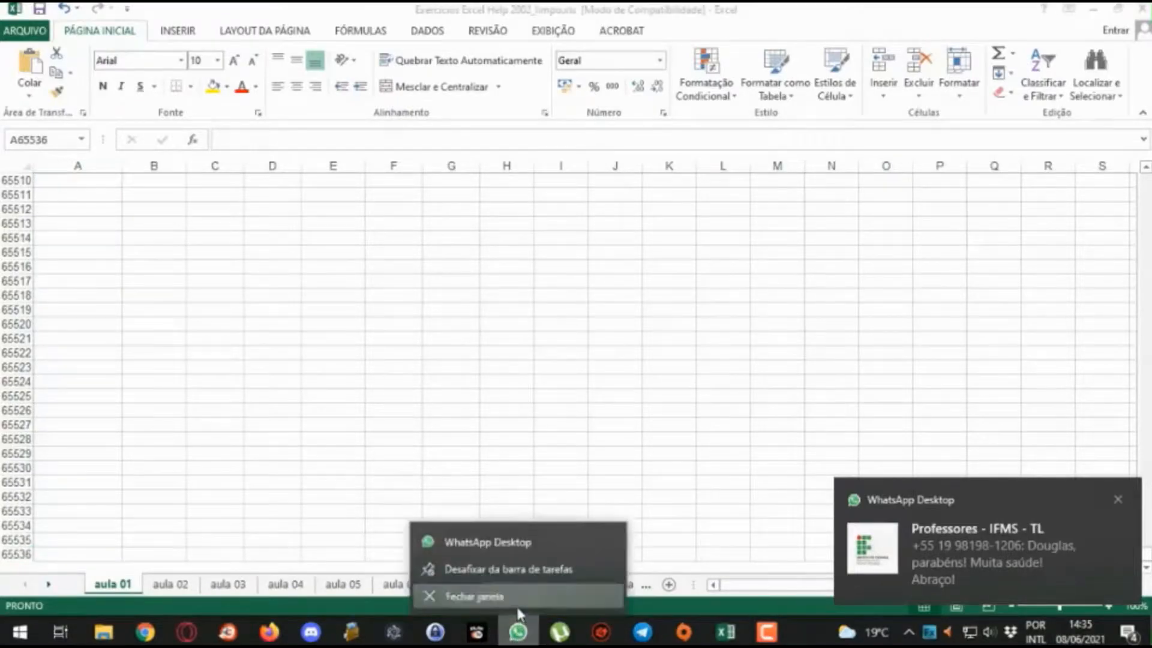
{"action": "left_click", "coordinate": [518, 606]}
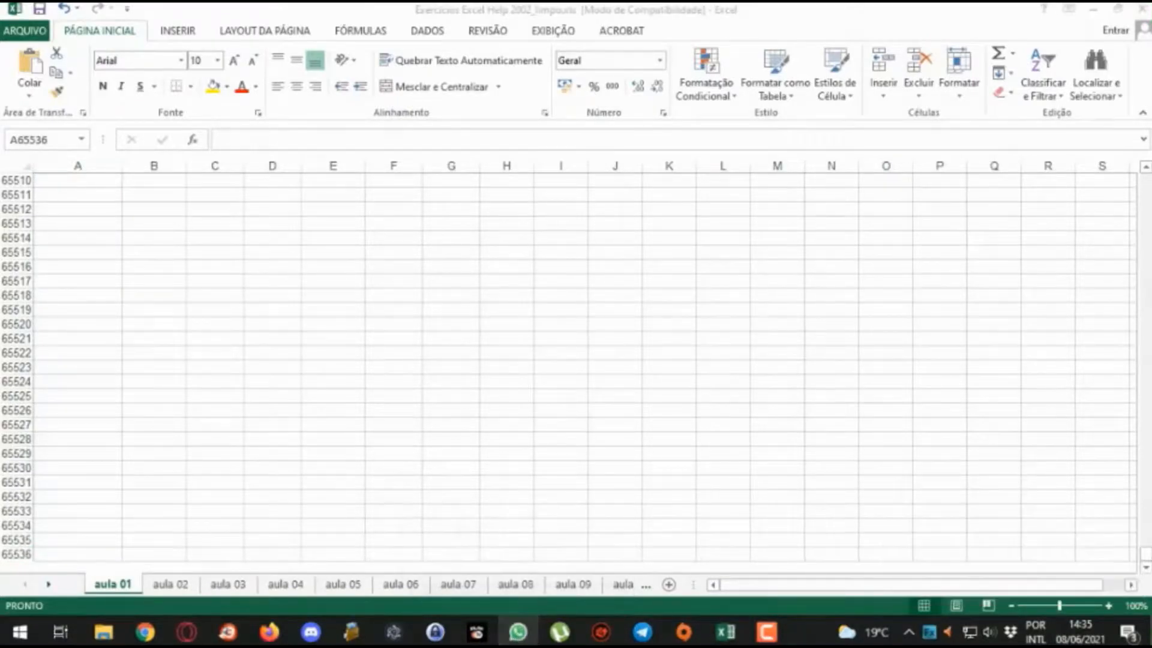
{"action": "left_click", "coordinate": [48, 553]}
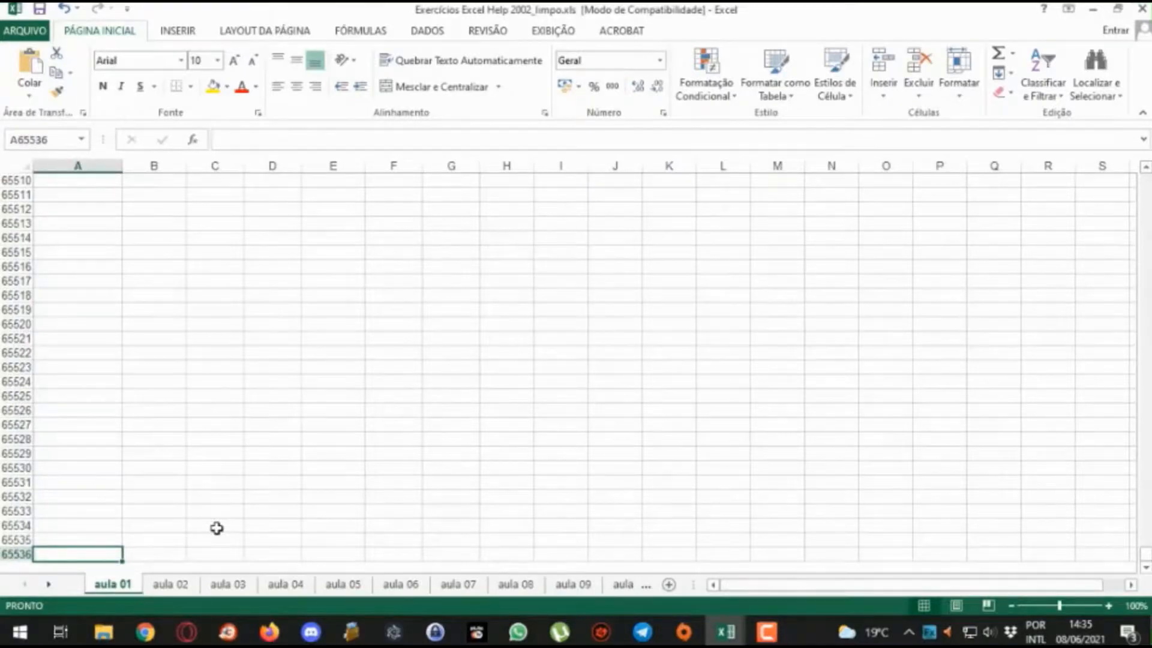
Step: Jump from the sheet's last row back up through the exercise list to cell A1
{"action": "key", "text": "ctrl+Up"}
{"action": "key", "text": "Up"}
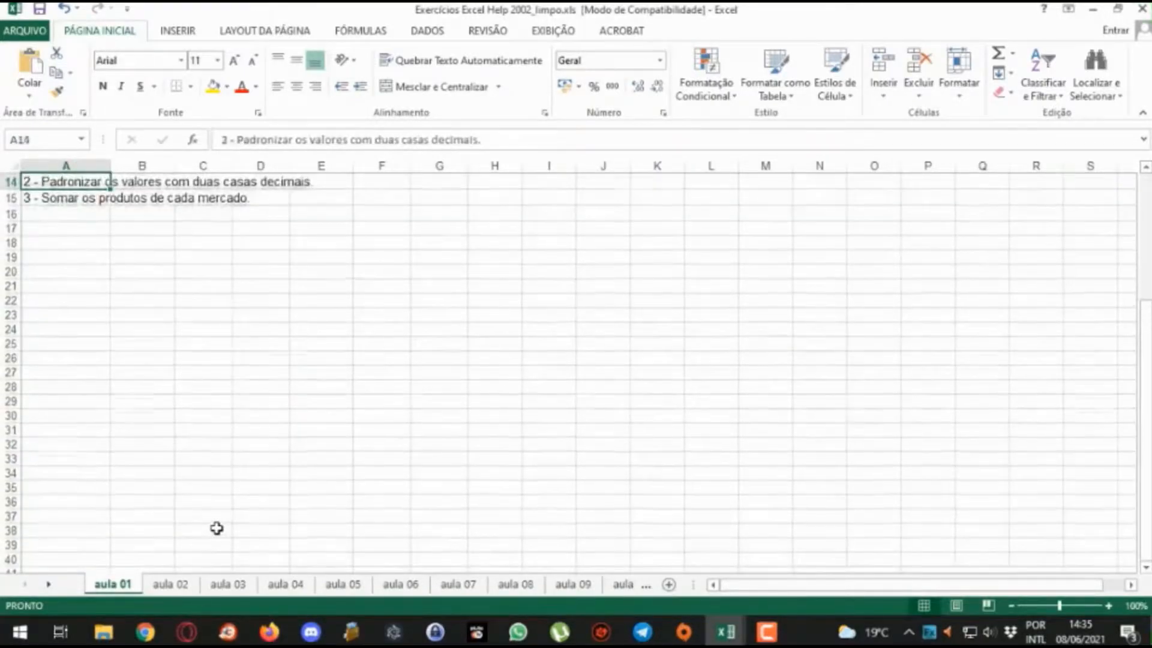
{"action": "key", "text": "ctrl+Up"}
{"action": "key", "text": "ctrl+Up"}
{"action": "key", "text": "ctrl+Up"}
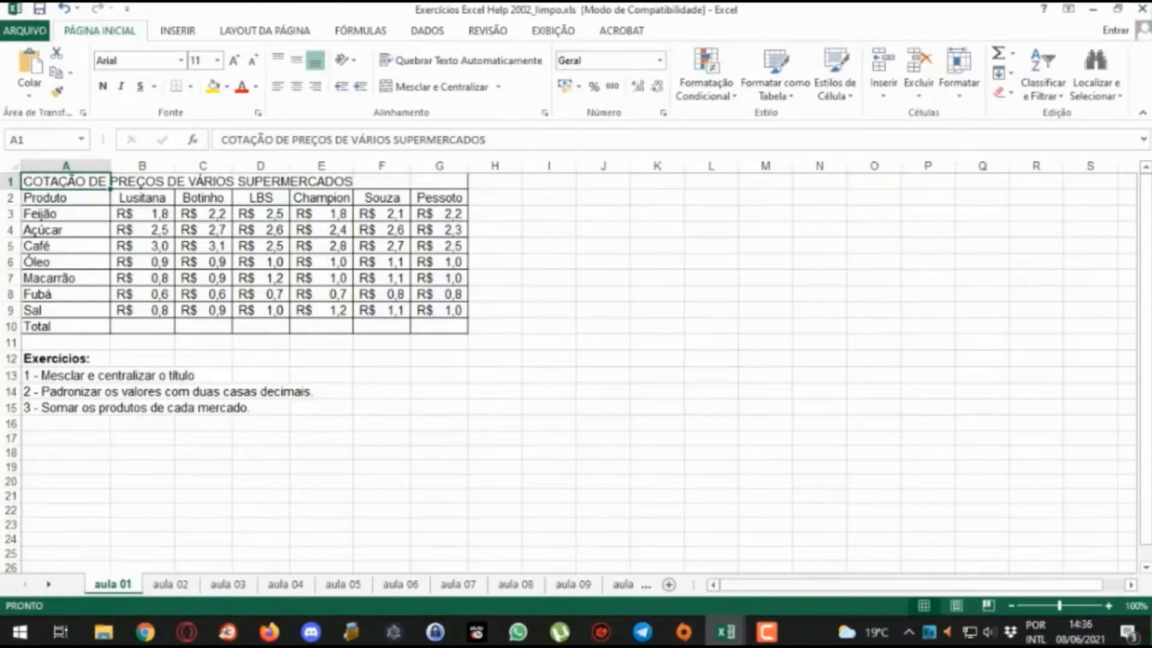
Step: Point out cell K15 with two annotation arrows and a box, clear the annotations, and select that cell
{"action": "key", "text": "F10"}
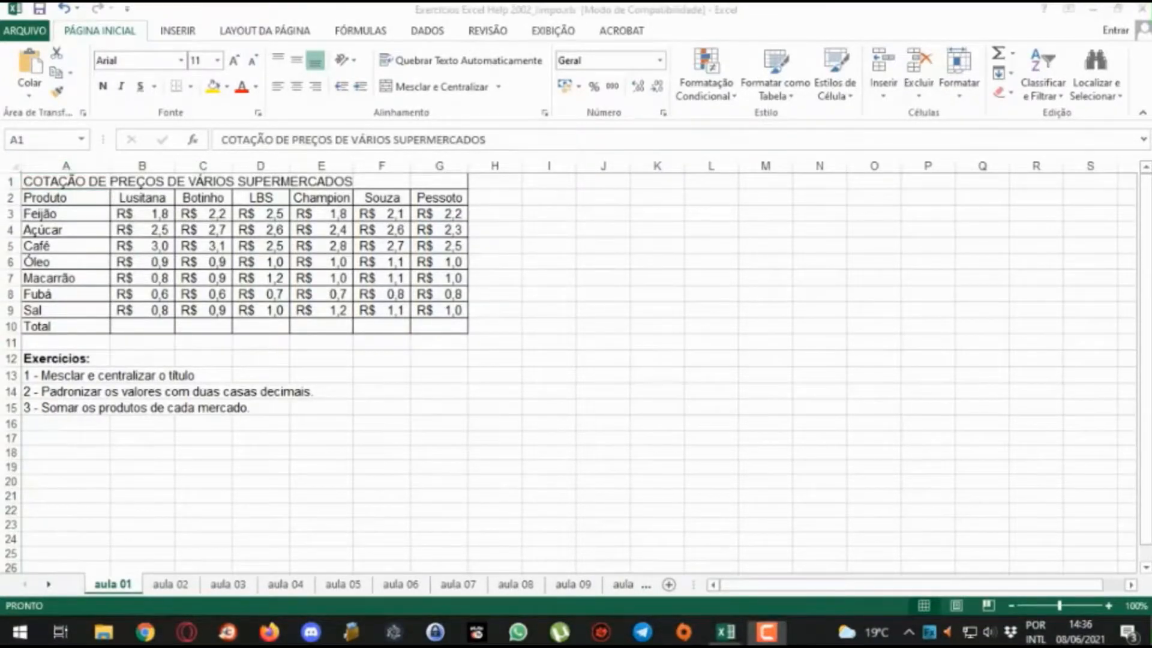
{"action": "left_click_drag", "start_coordinate": [576, 189], "coordinate": [582, 403]}
{"action": "left_click_drag", "start_coordinate": [313, 415], "coordinate": [586, 419]}
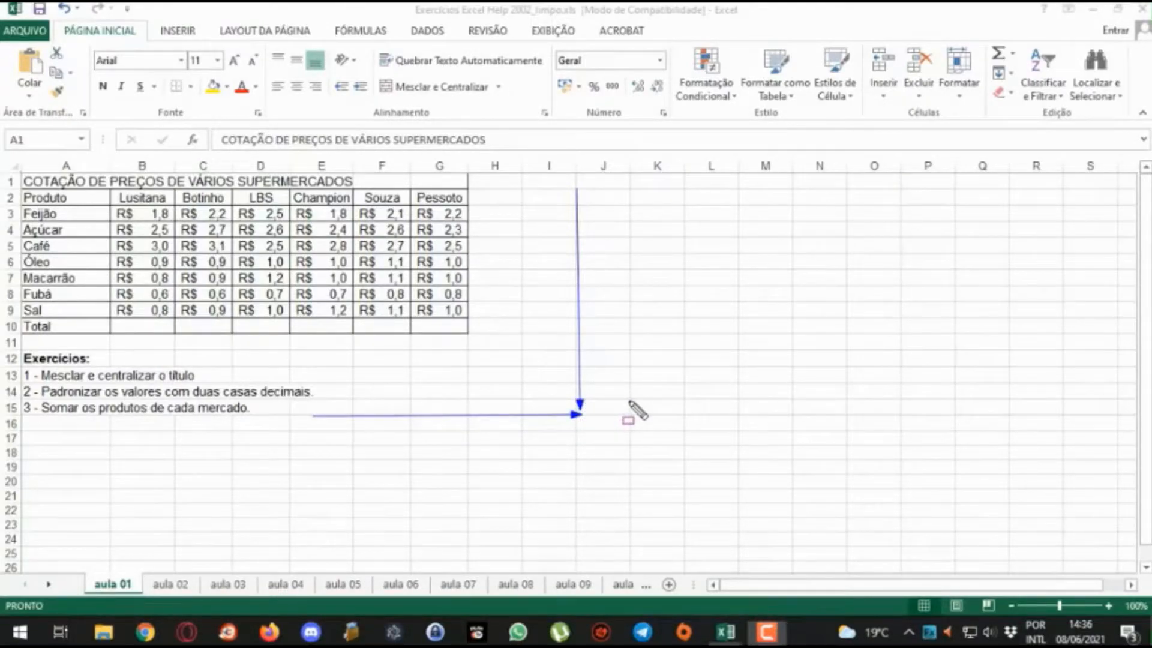
{"action": "left_click_drag", "start_coordinate": [628, 400], "coordinate": [684, 415]}
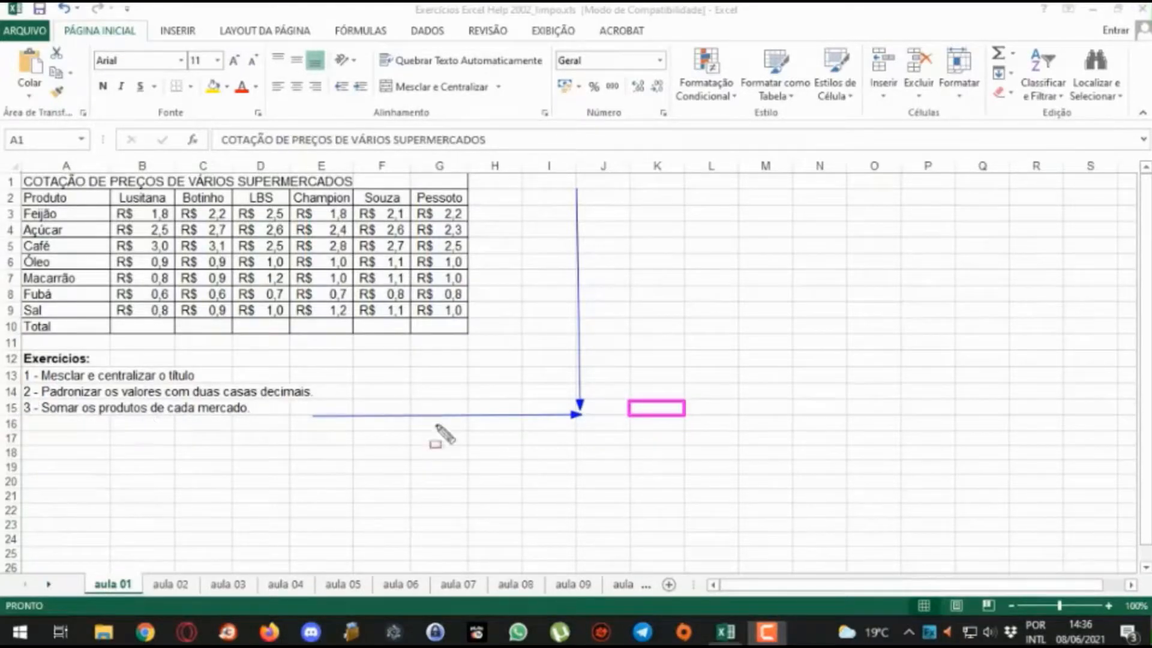
{"action": "key", "text": "Escape"}
{"action": "left_click", "coordinate": [653, 408]}
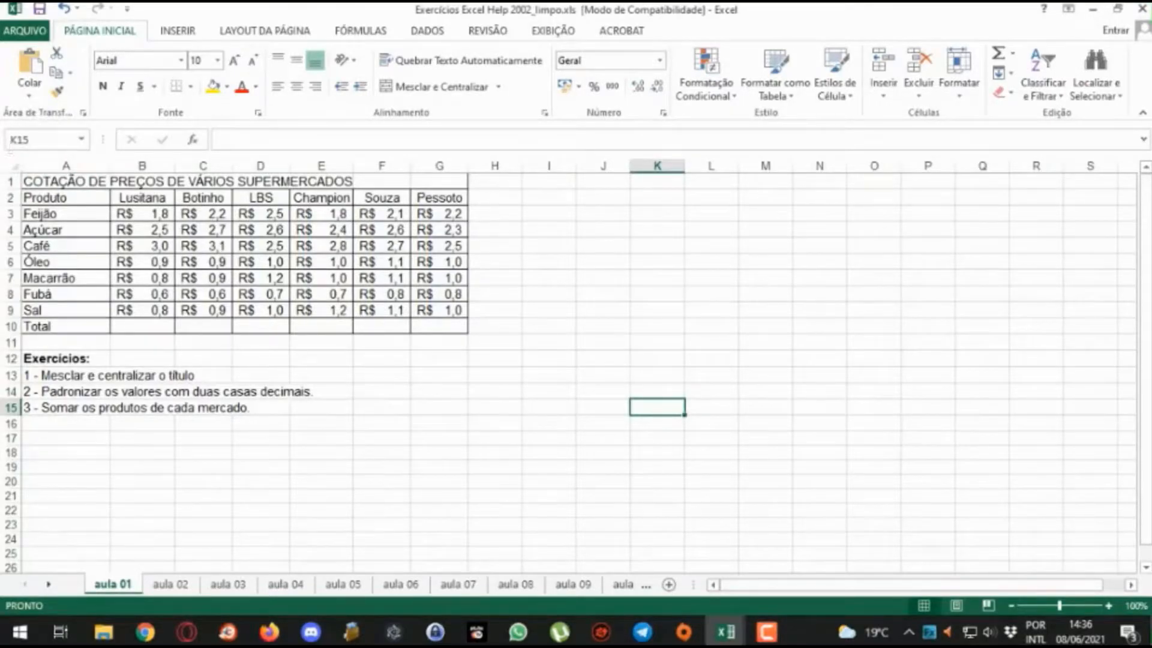
Step: Circle the active cell's reference with the annotation tool, and clear the annotation
{"action": "key", "text": "F10"}
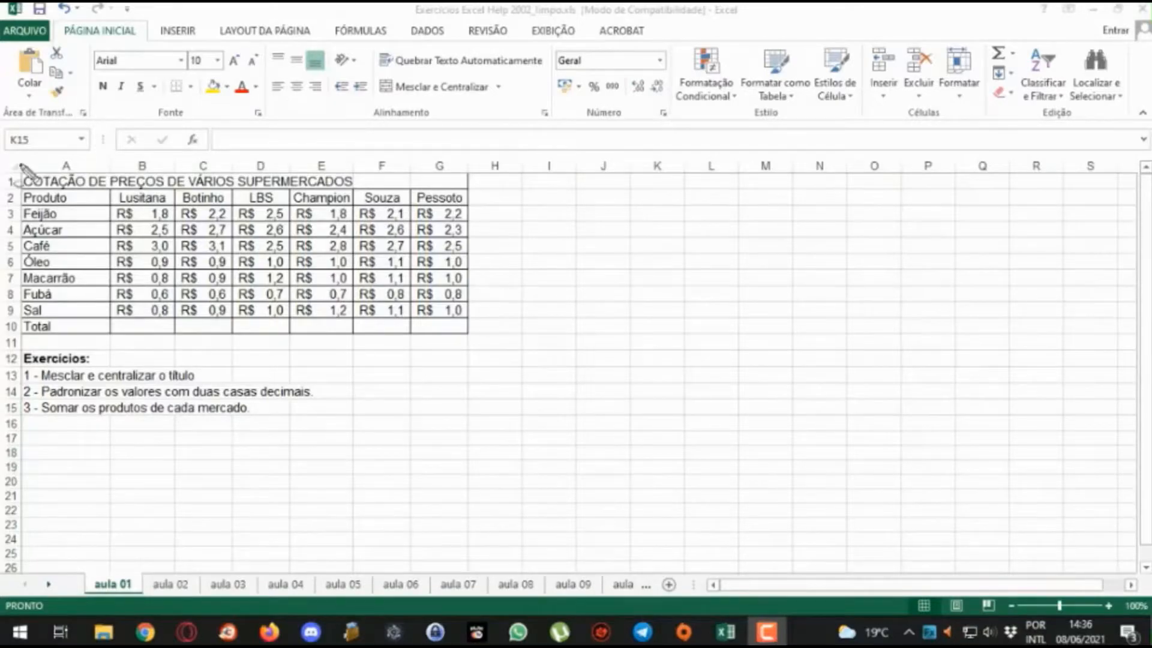
{"action": "left_click_drag", "start_coordinate": [99, 171], "coordinate": [84, 113]}
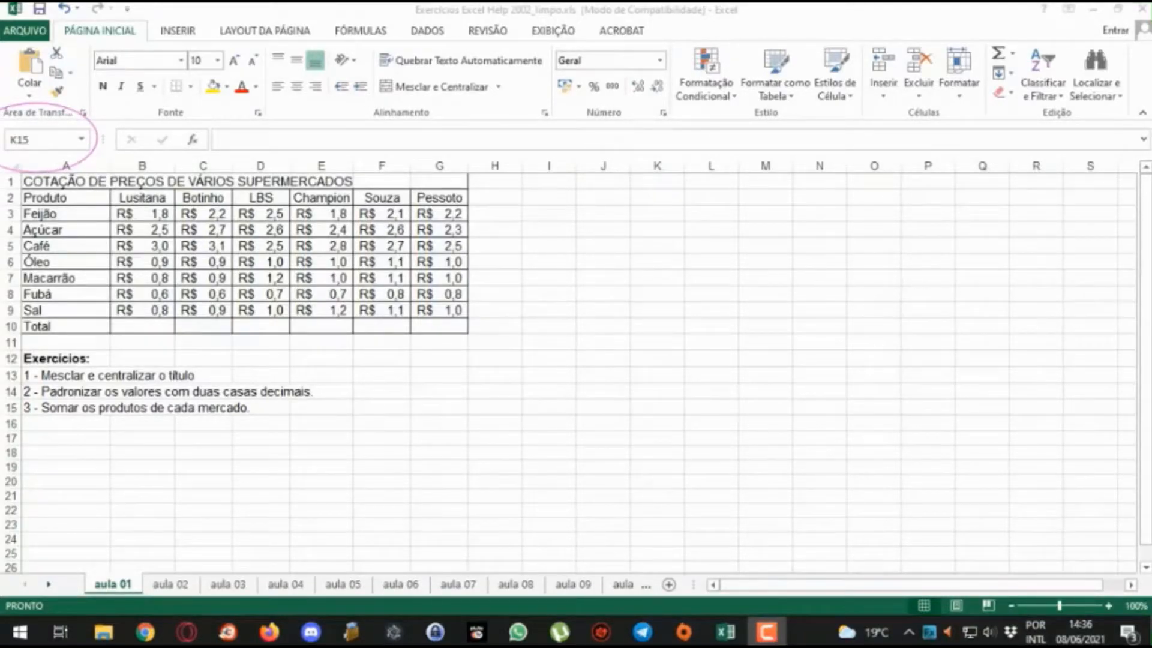
{"action": "key", "text": "Escape"}
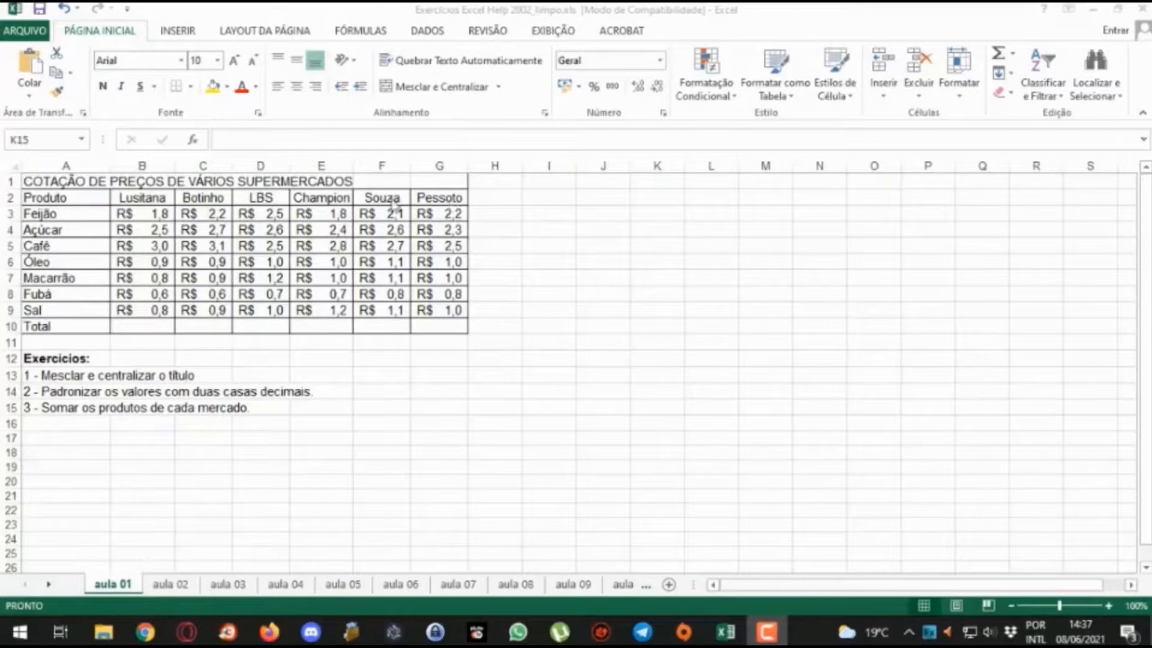
Step: Examine the price block of the supermarket table and the first exercise instruction about merging and centring the title
{"action": "left_click", "coordinate": [139, 220]}
{"action": "left_click_drag", "start_coordinate": [164, 234], "coordinate": [445, 310]}
{"action": "left_click", "coordinate": [349, 274]}
{"action": "left_click_drag", "start_coordinate": [155, 215], "coordinate": [426, 312]}
{"action": "left_click", "coordinate": [553, 322]}
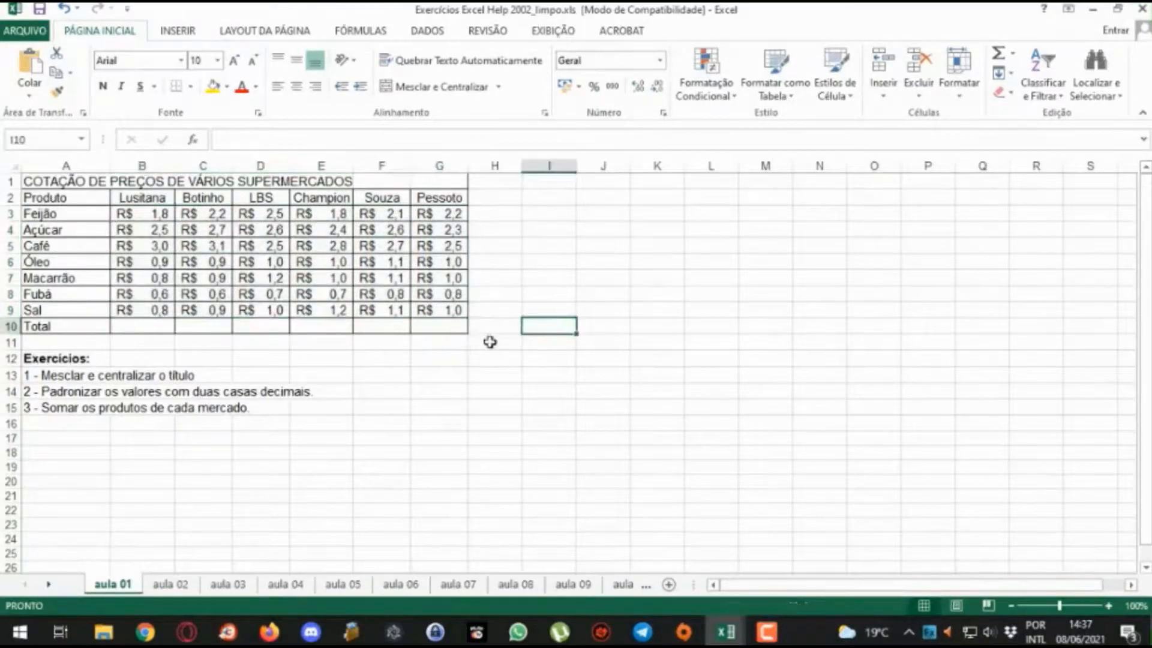
{"action": "left_click_drag", "start_coordinate": [29, 374], "coordinate": [215, 376]}
{"action": "left_click", "coordinate": [262, 493]}
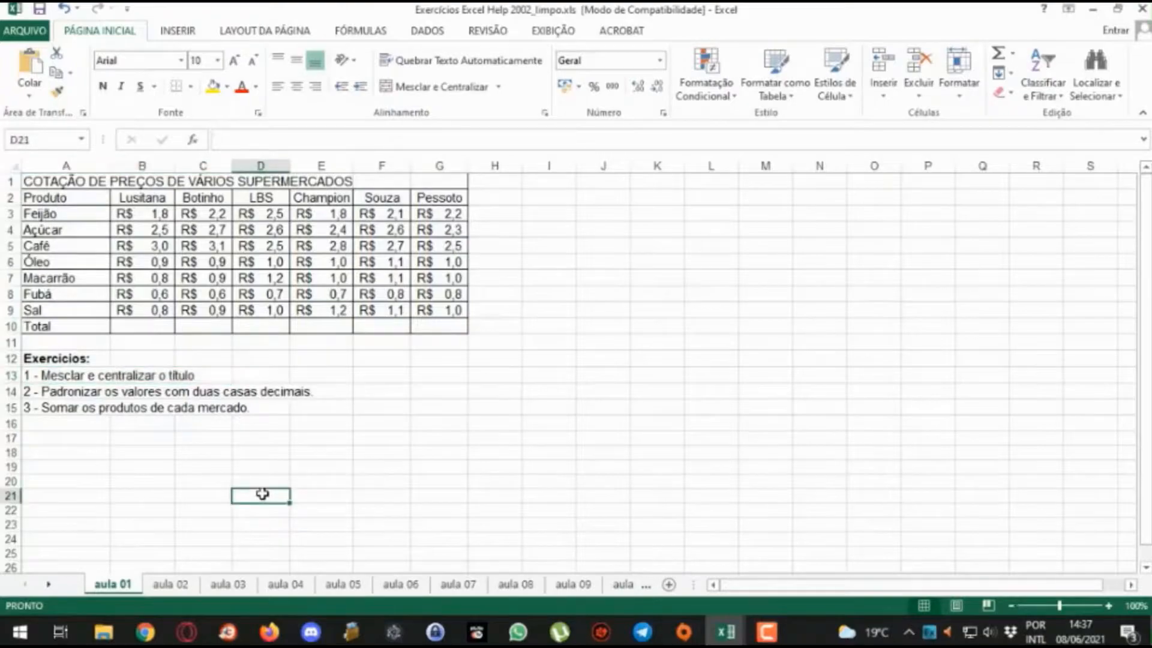
Step: Inspect each cell of the title row from A1 to G1, ending back on A1
{"action": "left_click", "coordinate": [27, 185]}
{"action": "left_click", "coordinate": [127, 185]}
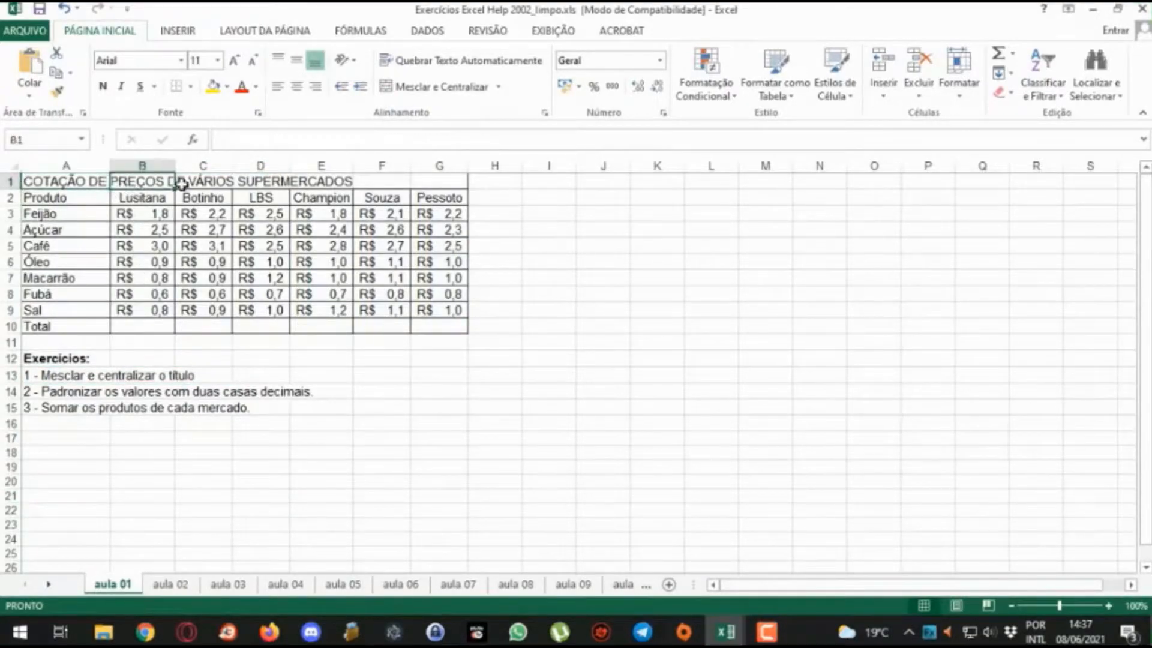
{"action": "left_click", "coordinate": [202, 182]}
{"action": "left_click", "coordinate": [258, 181]}
{"action": "left_click", "coordinate": [317, 181]}
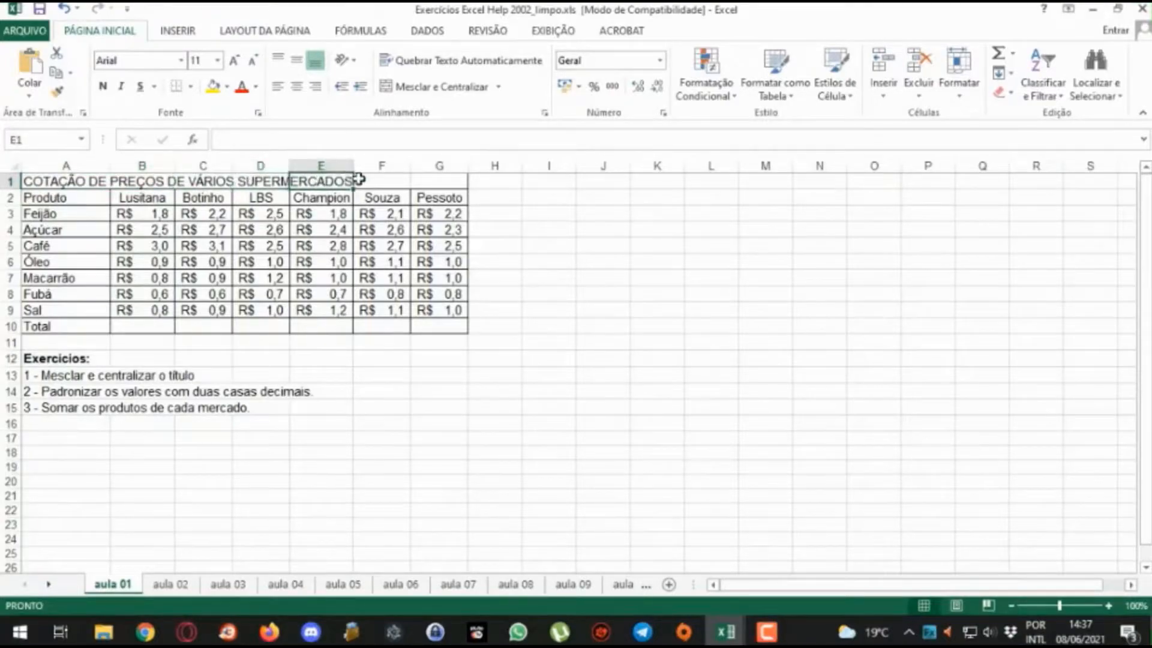
{"action": "left_click", "coordinate": [378, 181]}
{"action": "left_click", "coordinate": [418, 181]}
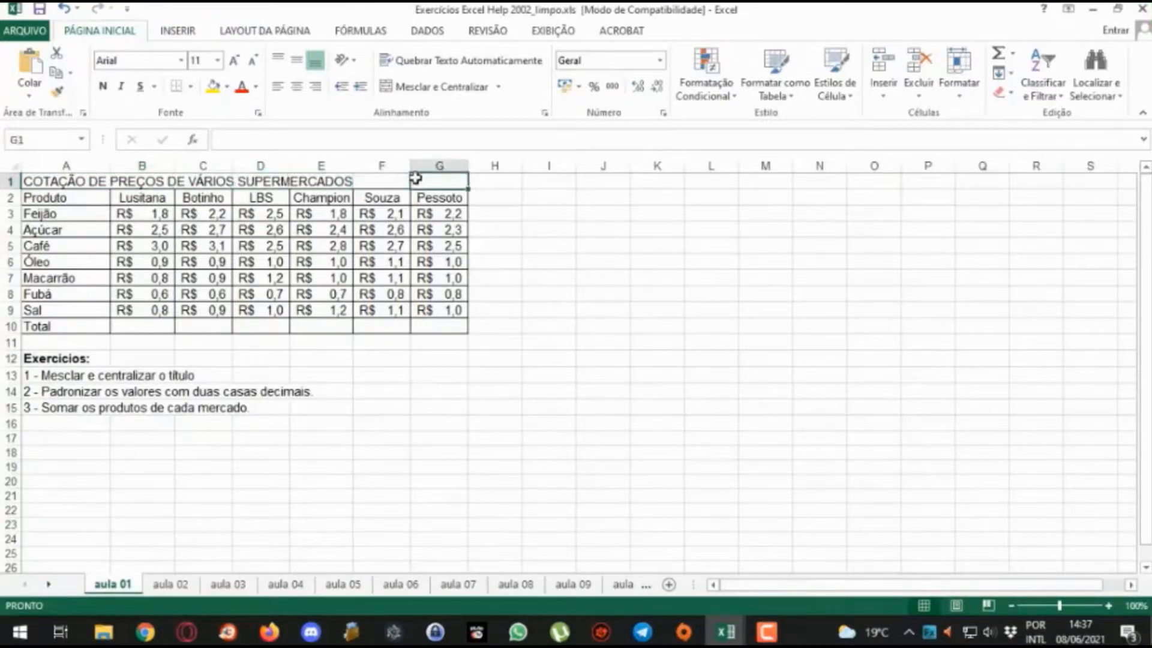
{"action": "left_click", "coordinate": [48, 181]}
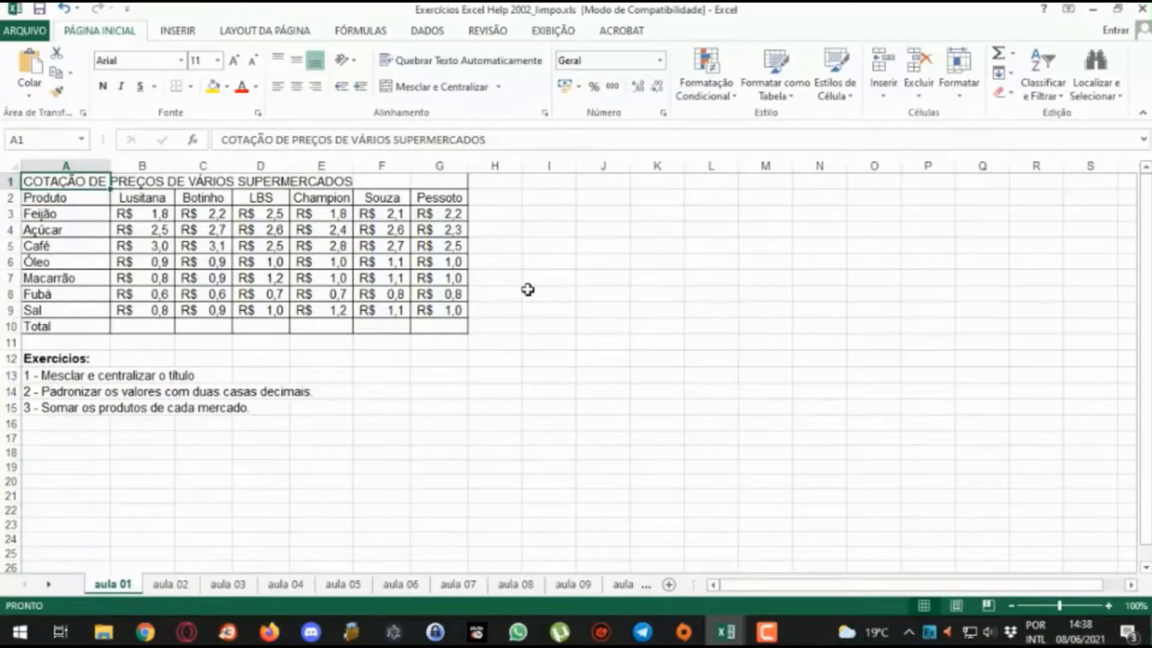
Step: Try column A at two wider widths to hold the title, and finally narrow it to fit the product names
{"action": "left_click_drag", "start_coordinate": [111, 163], "coordinate": [361, 163]}
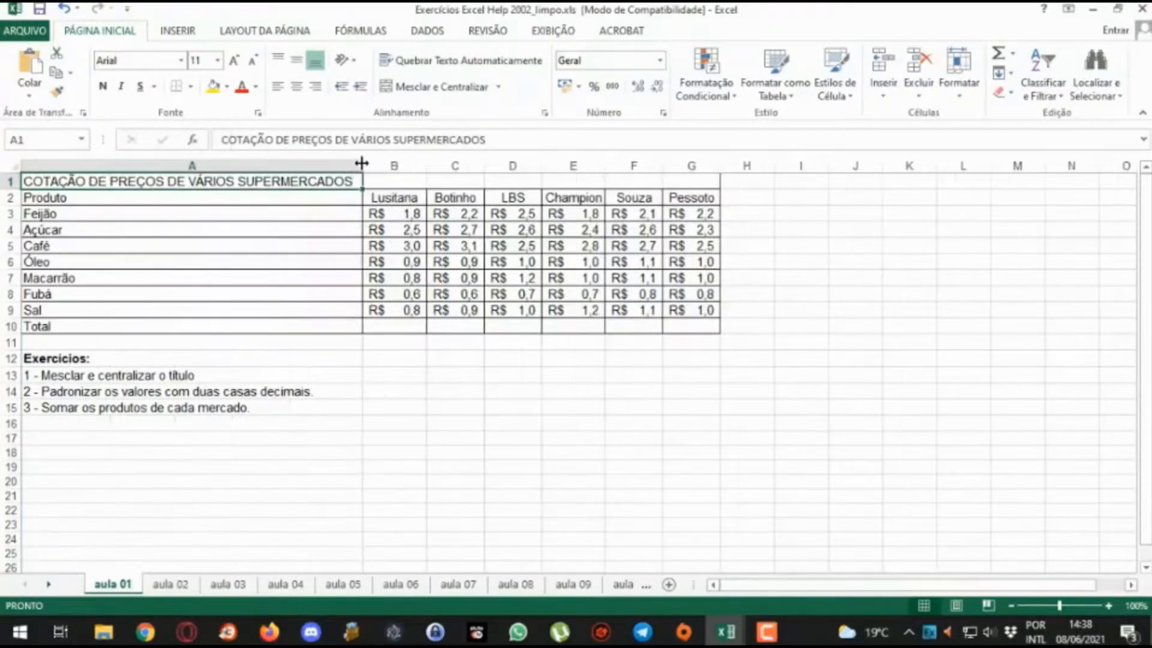
{"action": "left_click", "coordinate": [42, 165]}
{"action": "left_click_drag", "start_coordinate": [361, 164], "coordinate": [713, 164]}
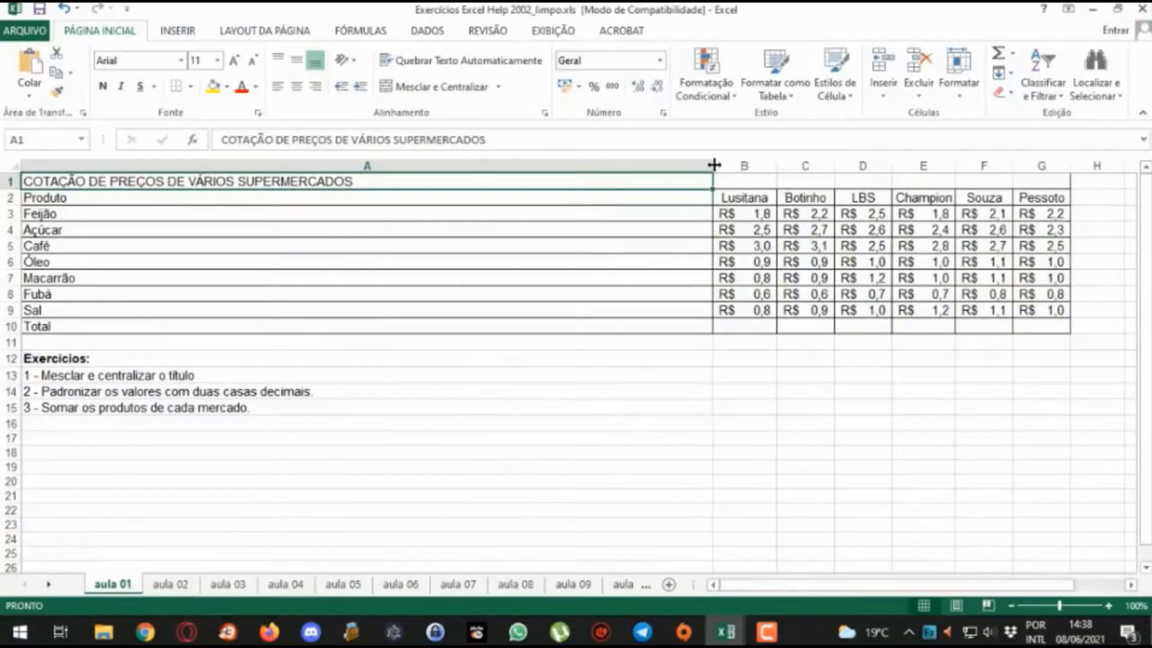
{"action": "left_click_drag", "start_coordinate": [713, 165], "coordinate": [78, 168]}
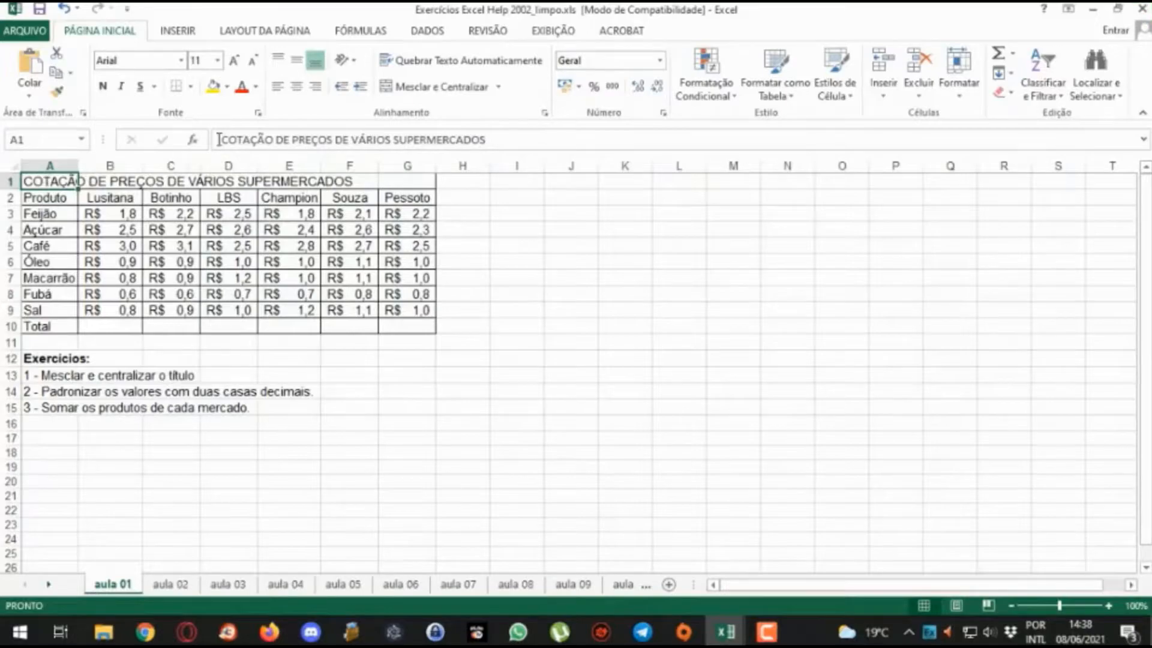
Step: Check which cell from A1 to G1 actually contains the title text, returning to A1
{"action": "left_click_drag", "start_coordinate": [220, 139], "coordinate": [493, 138]}
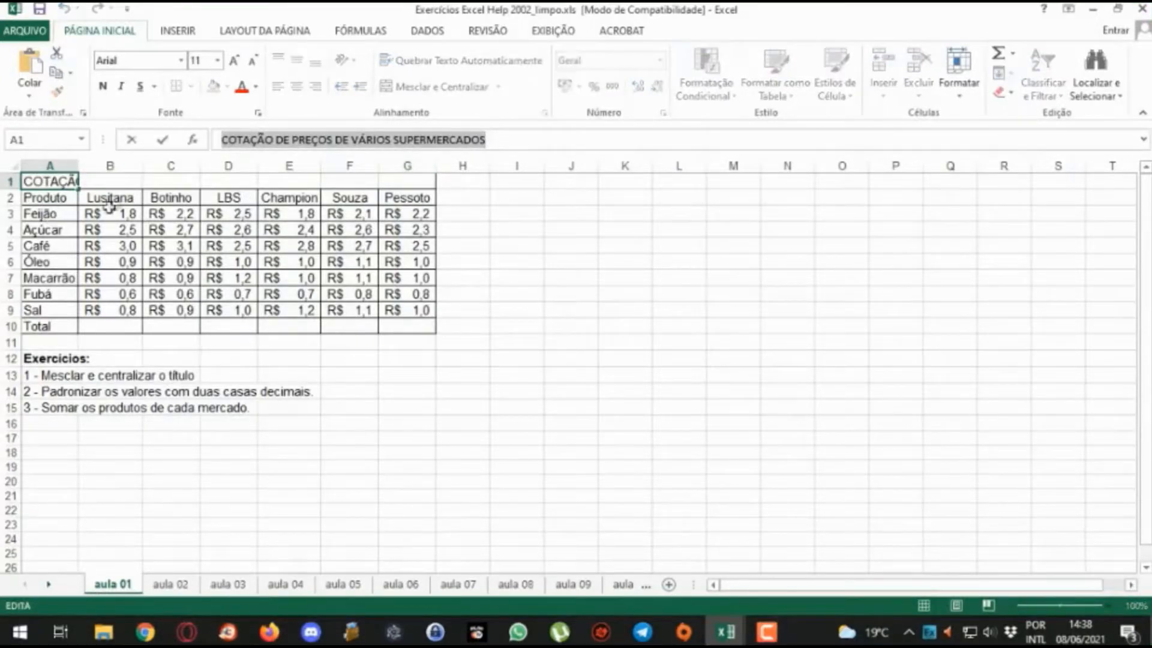
{"action": "left_click", "coordinate": [113, 182]}
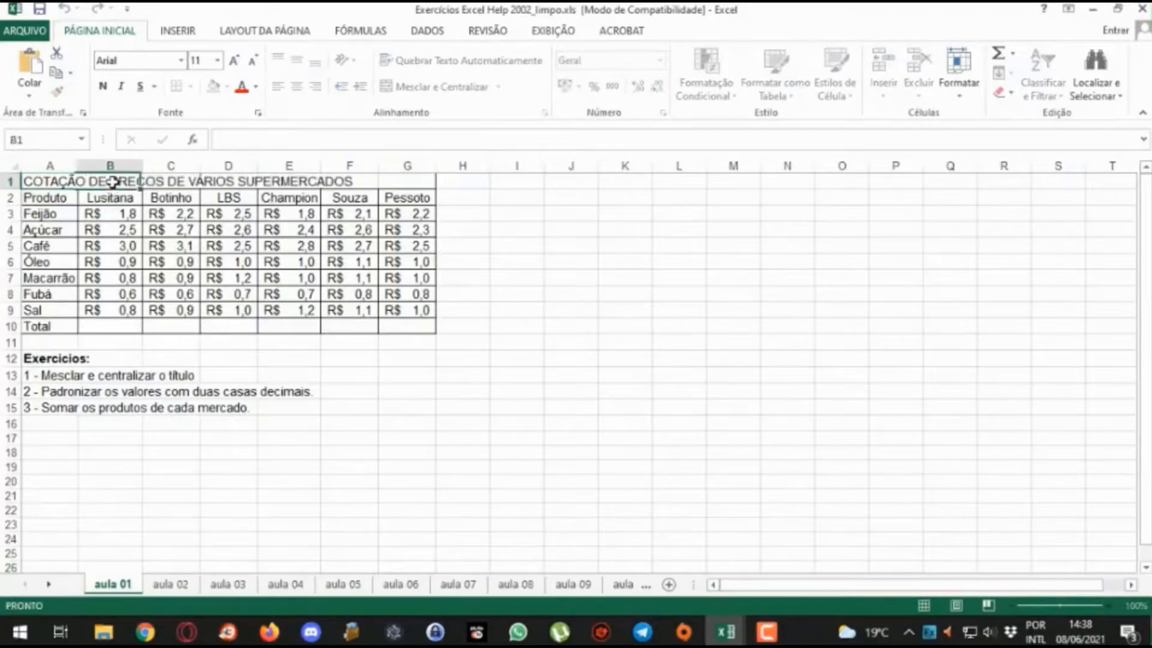
{"action": "left_click", "coordinate": [219, 139]}
{"action": "left_click", "coordinate": [175, 181]}
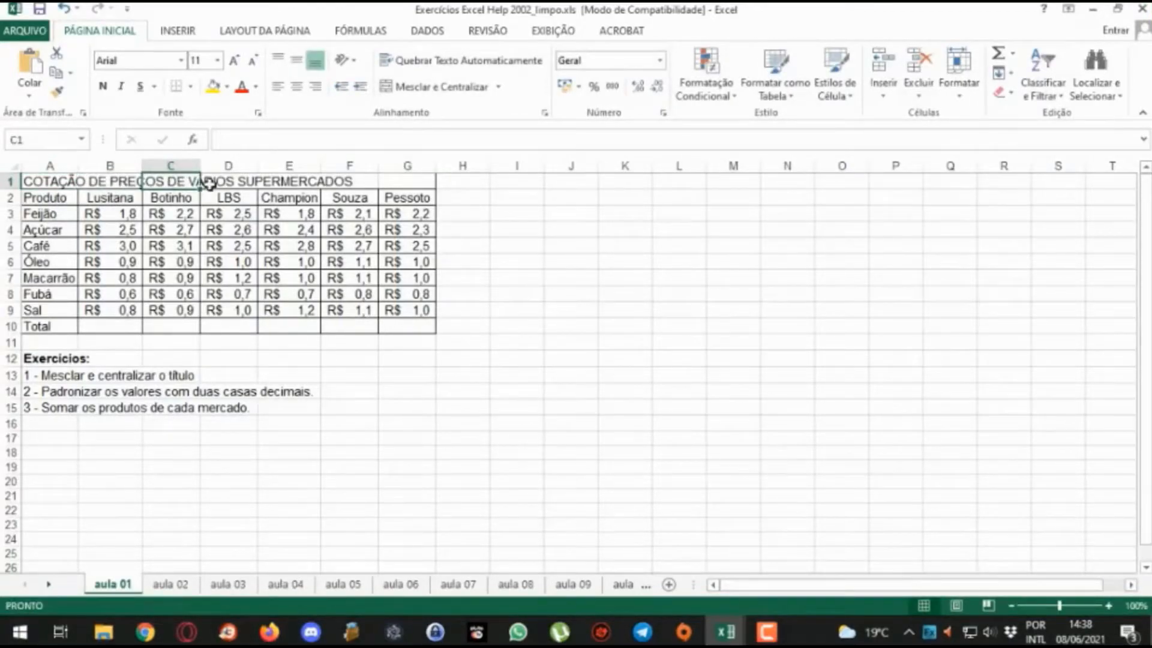
{"action": "left_click", "coordinate": [219, 181]}
{"action": "left_click", "coordinate": [282, 182]}
{"action": "left_click", "coordinate": [355, 184]}
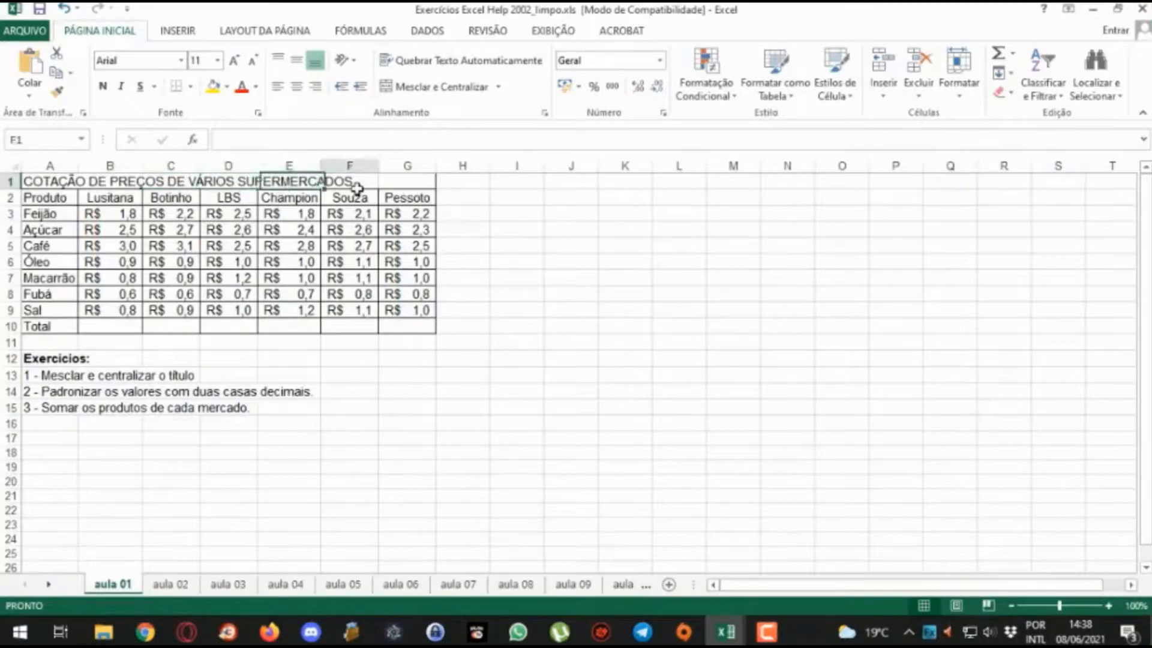
{"action": "left_click", "coordinate": [394, 182]}
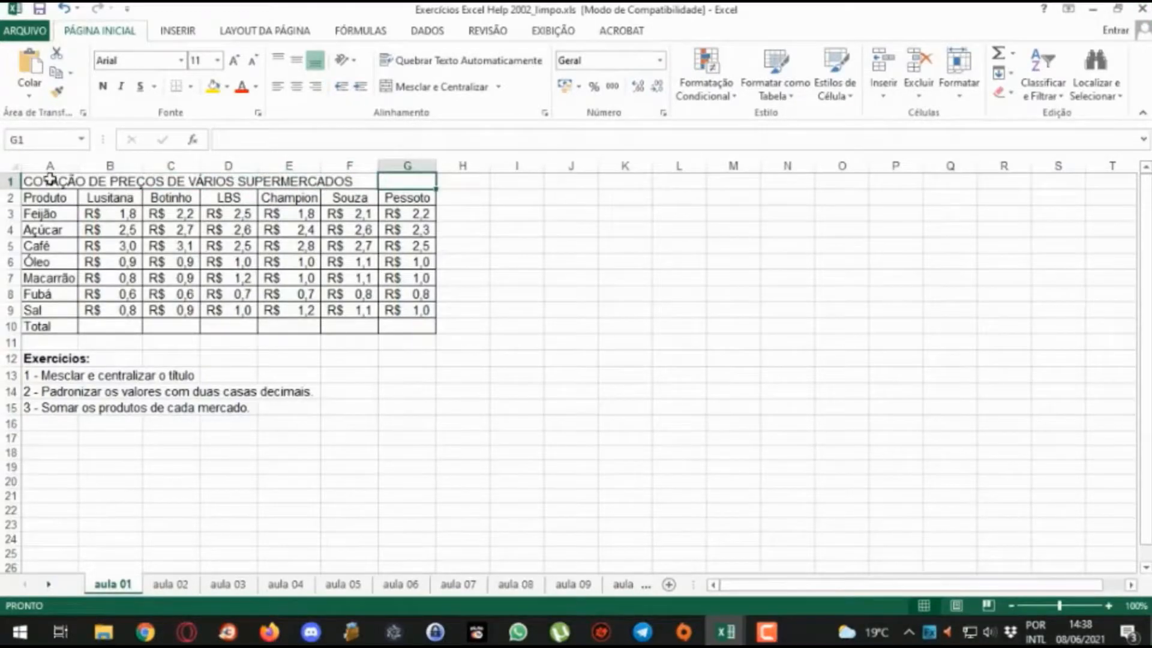
{"action": "left_click", "coordinate": [59, 180]}
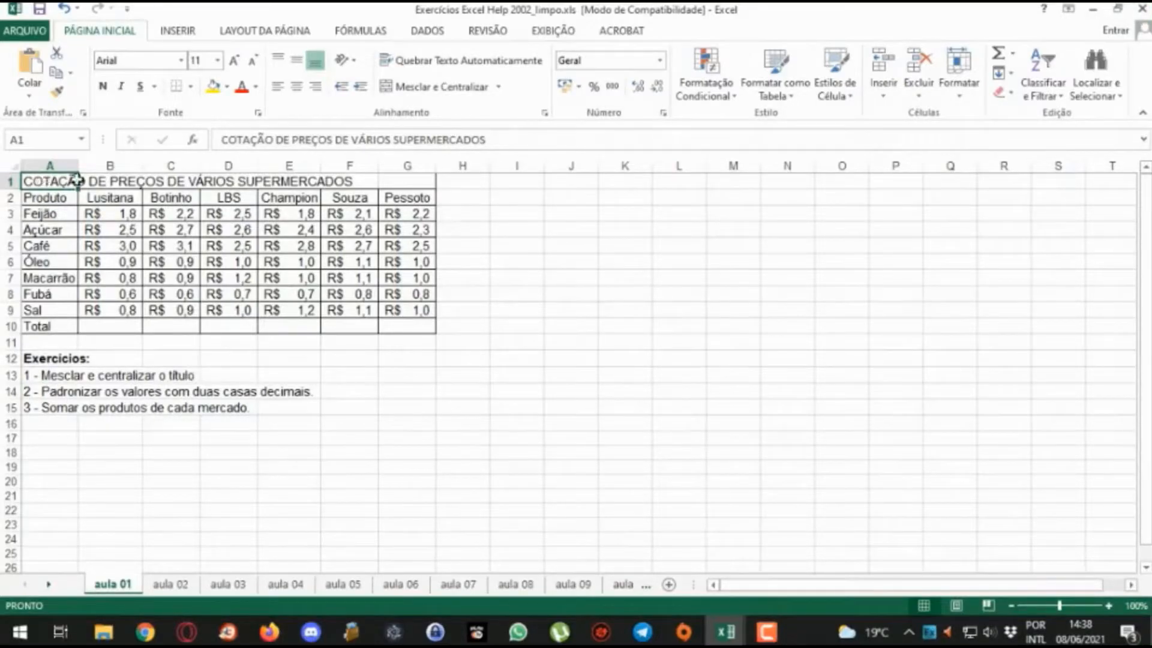
Step: Merge and centre the title across A1:G1
{"action": "left_click_drag", "start_coordinate": [77, 180], "coordinate": [423, 181]}
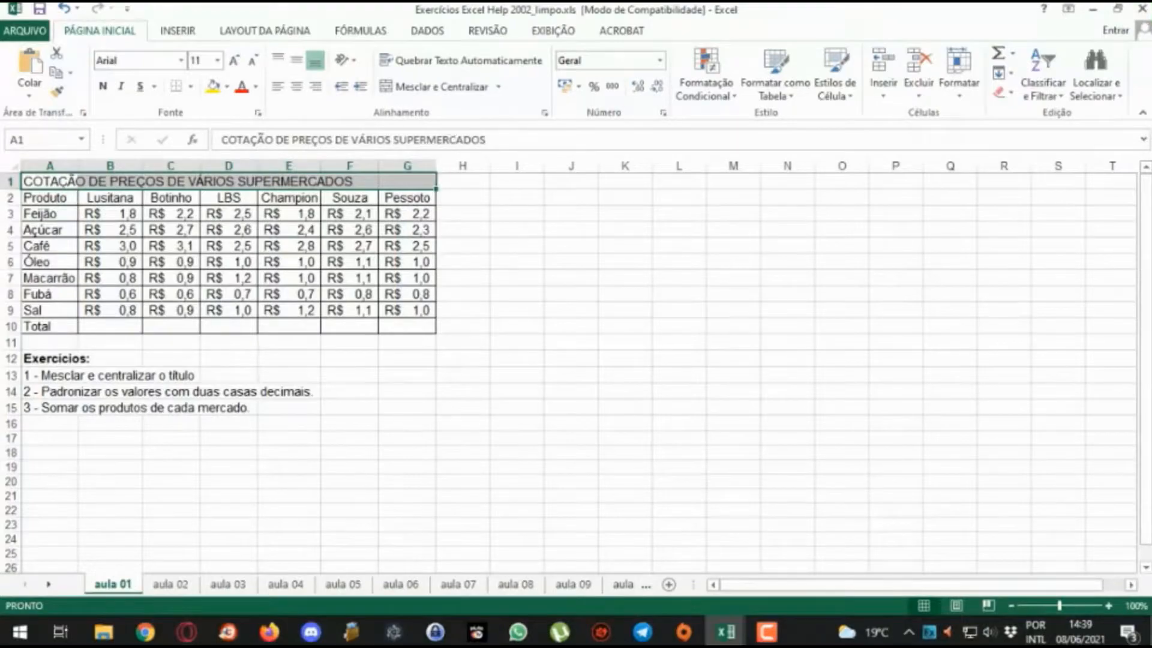
{"action": "key", "text": "F10"}
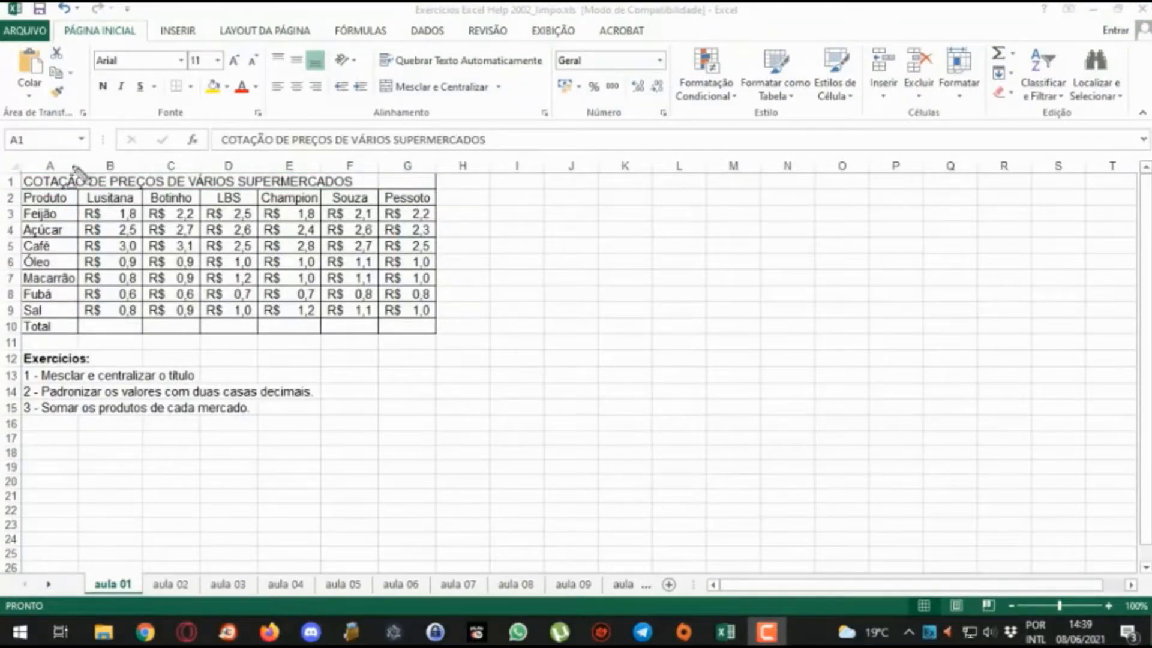
{"action": "mouse_move", "coordinate": [360, 61]}
{"action": "left_mouse_down"}
{"action": "mouse_move", "coordinate": [396, 90]}
{"action": "mouse_move", "coordinate": [527, 127]}
{"action": "left_mouse_up"}
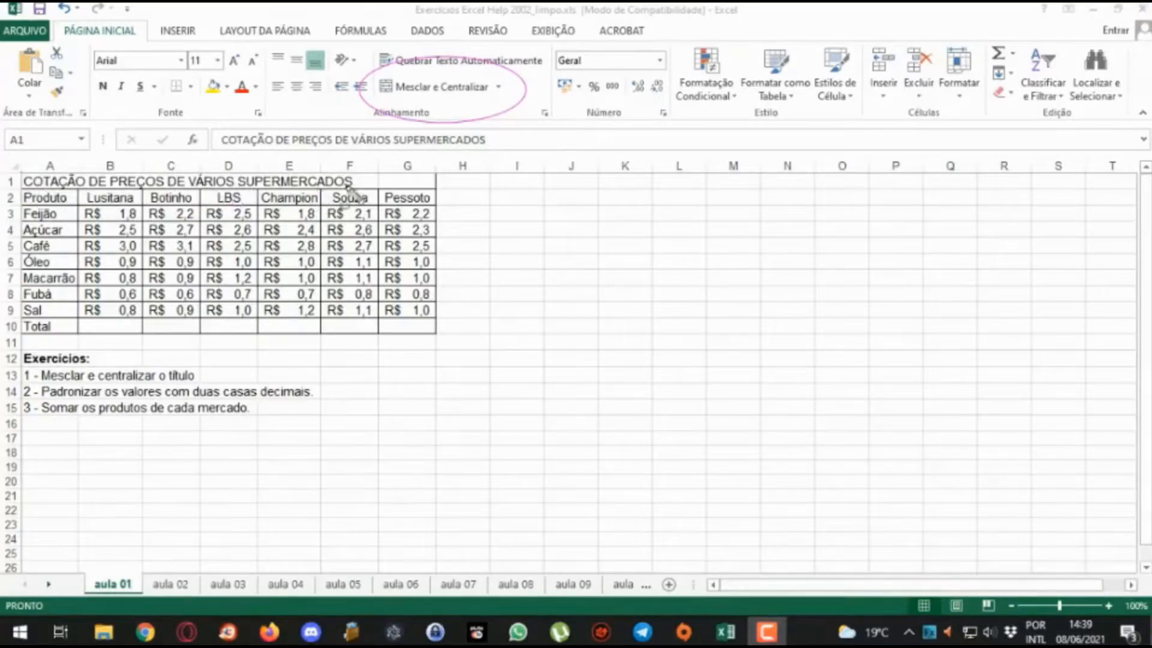
{"action": "key", "text": "Escape"}
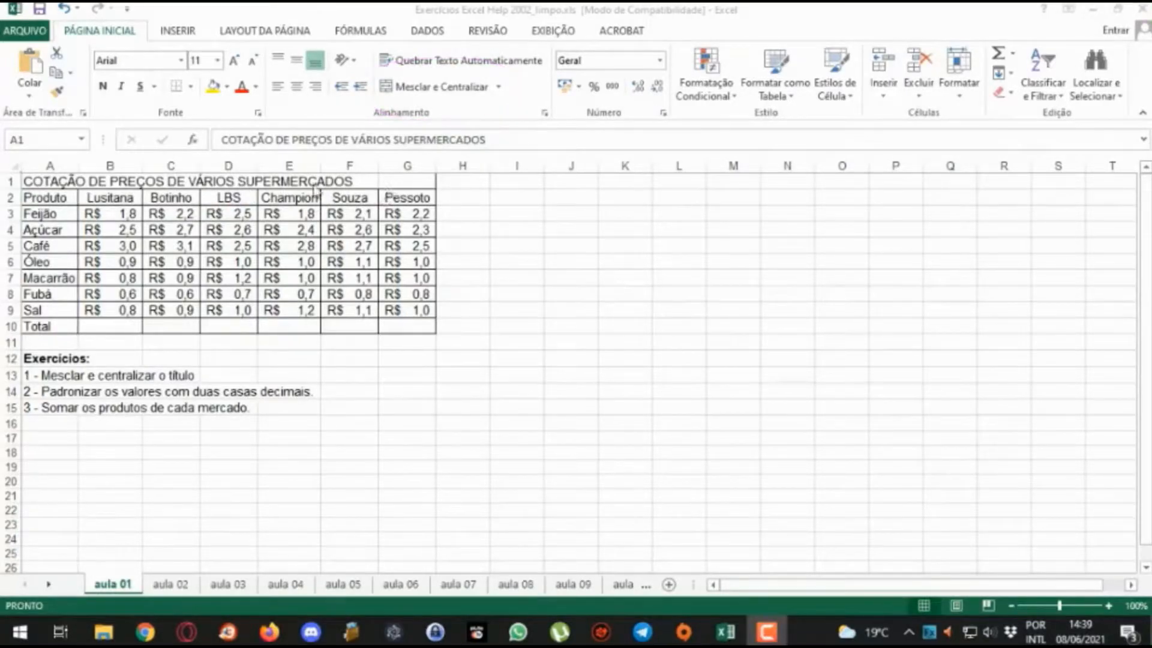
{"action": "left_click_drag", "start_coordinate": [32, 187], "coordinate": [402, 190]}
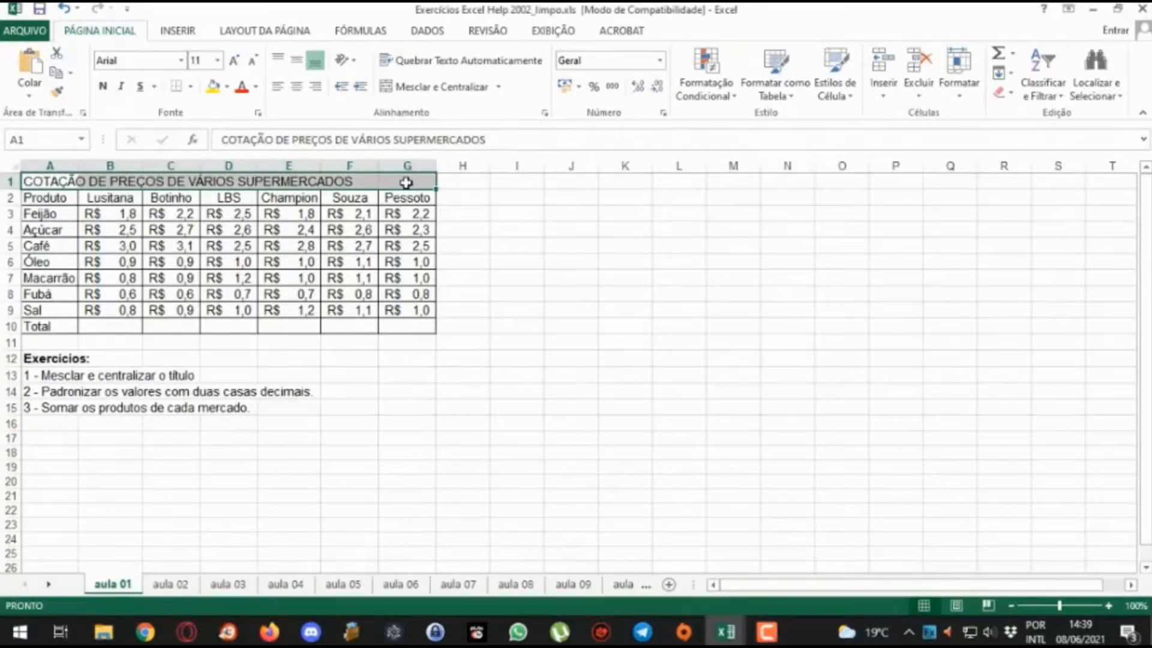
{"action": "left_click", "coordinate": [428, 87]}
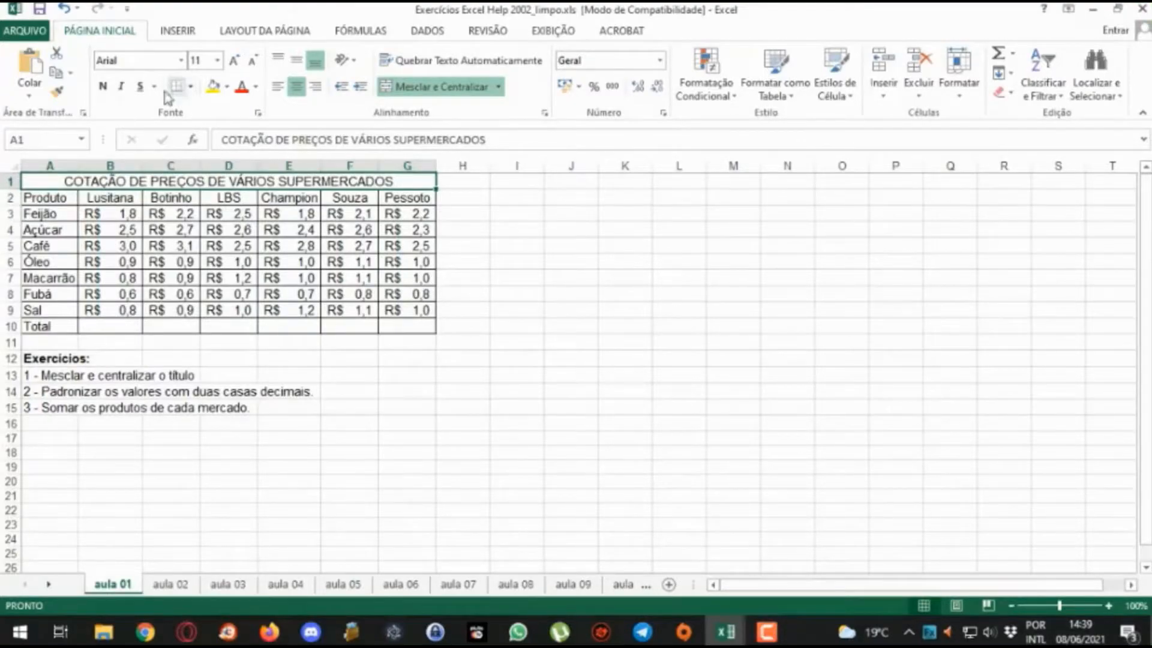
Step: Make the merged title and the header row A2:G2 bold
{"action": "left_click", "coordinate": [101, 88]}
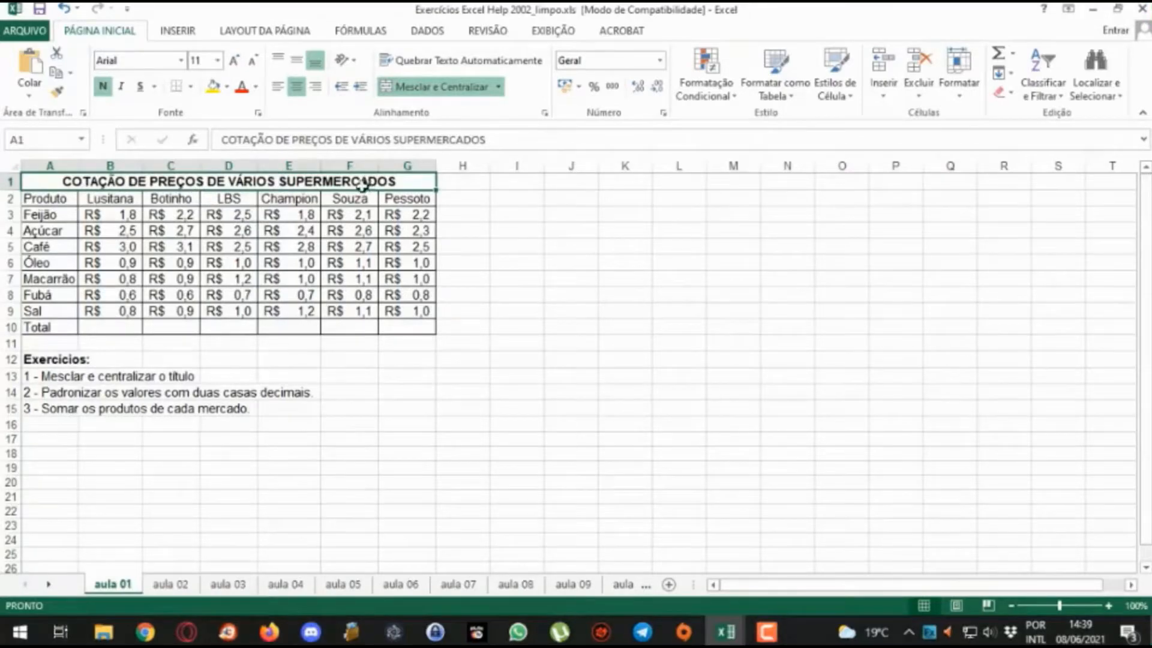
{"action": "left_click_drag", "start_coordinate": [46, 198], "coordinate": [408, 201]}
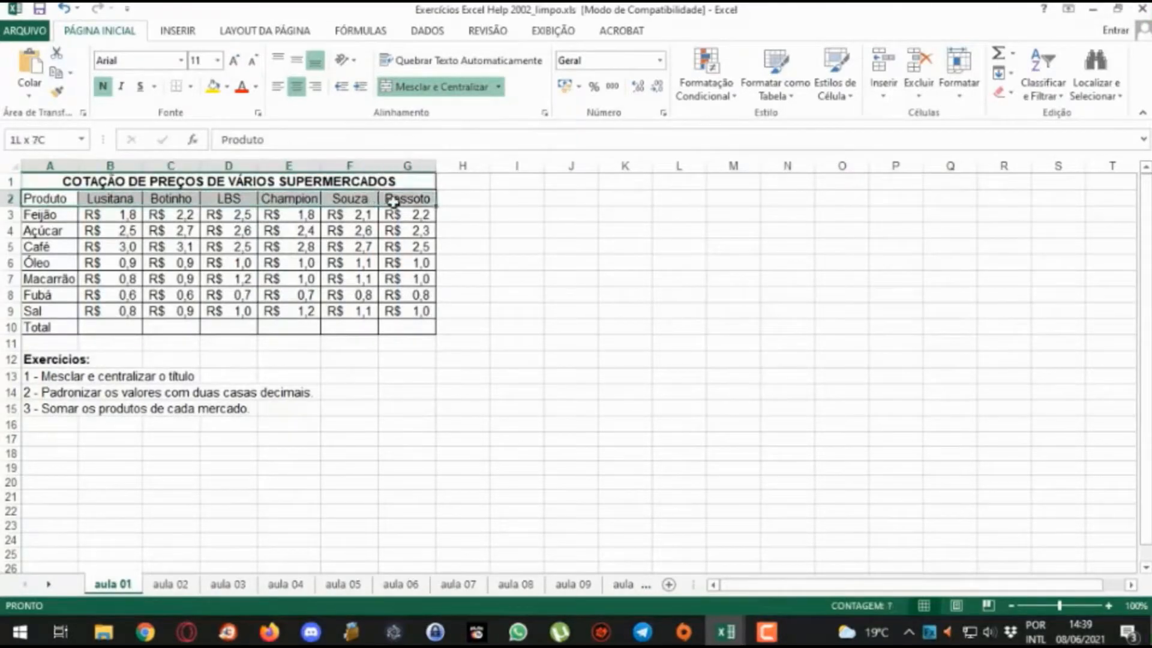
{"action": "left_click", "coordinate": [103, 87]}
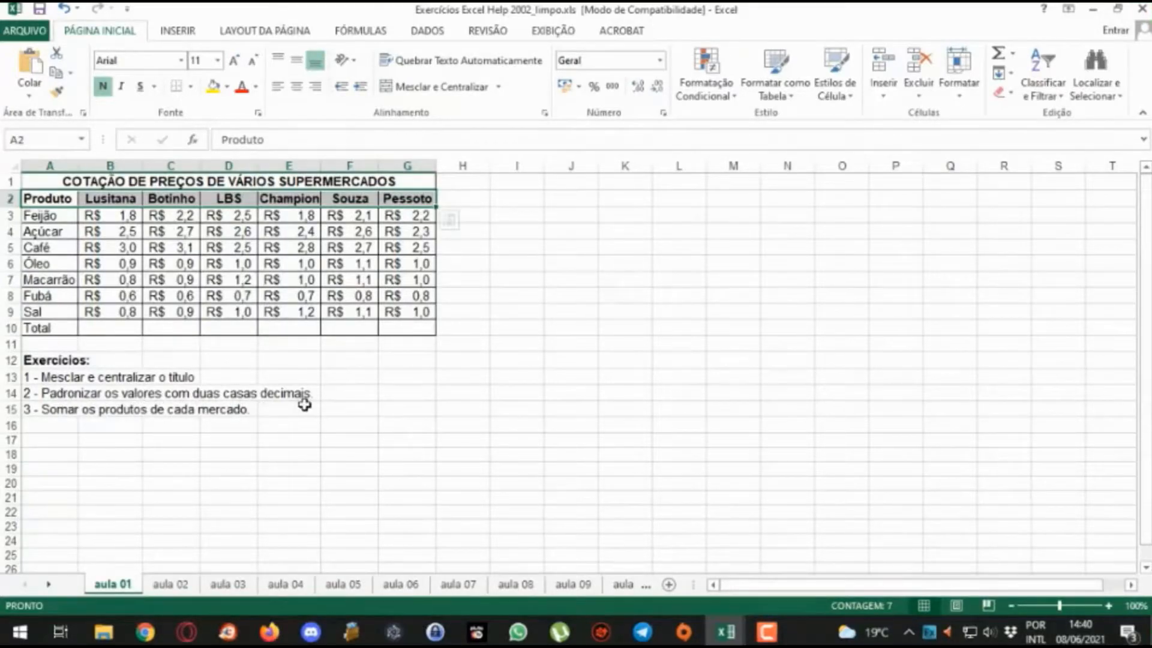
Step: Inspect the stored values behind several Lusitana prices in column B, ending on the Macarrão price in B7
{"action": "left_click", "coordinate": [120, 231]}
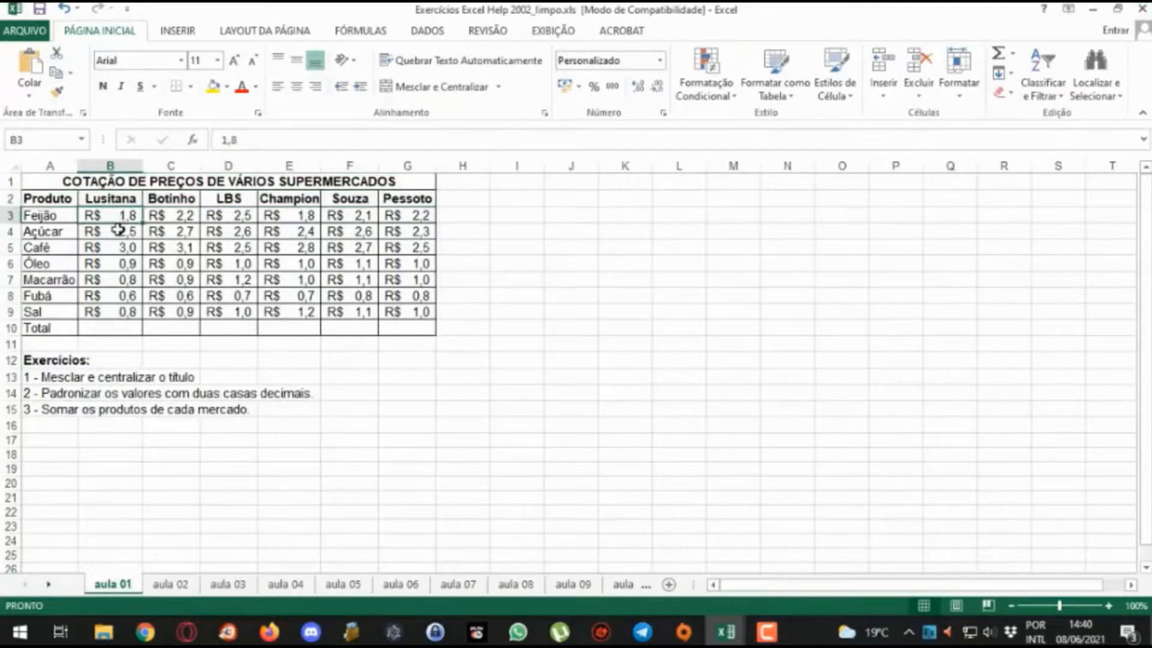
{"action": "left_click", "coordinate": [120, 263]}
{"action": "left_click", "coordinate": [120, 279]}
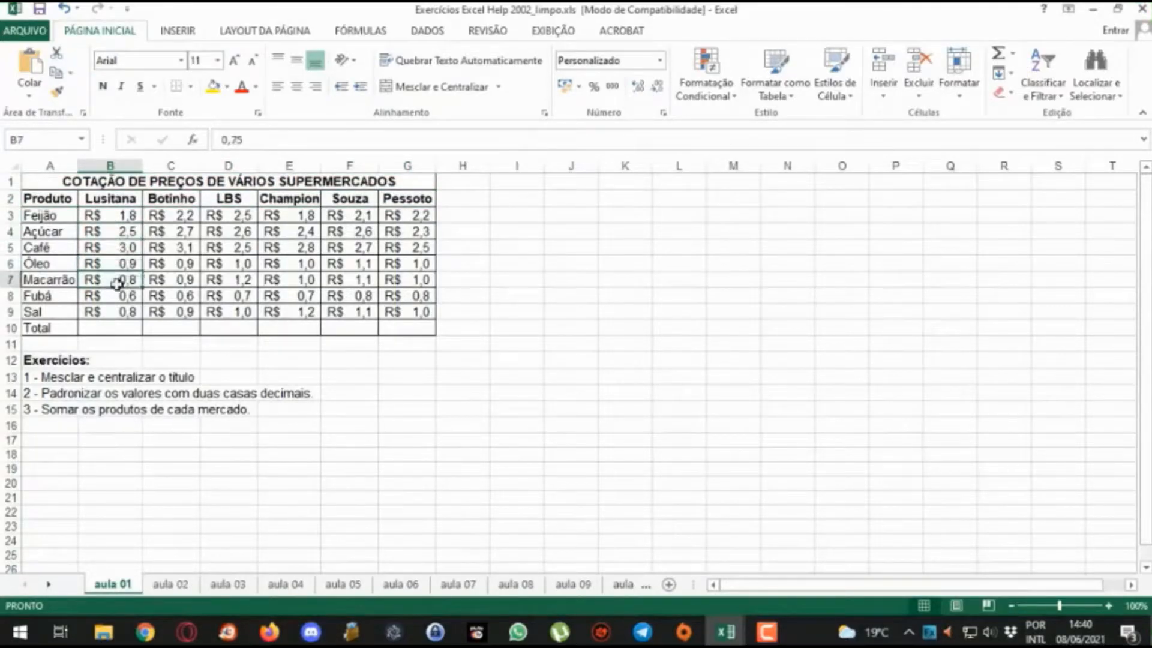
{"action": "left_click", "coordinate": [118, 307]}
{"action": "left_click", "coordinate": [118, 295]}
{"action": "left_click", "coordinate": [122, 279]}
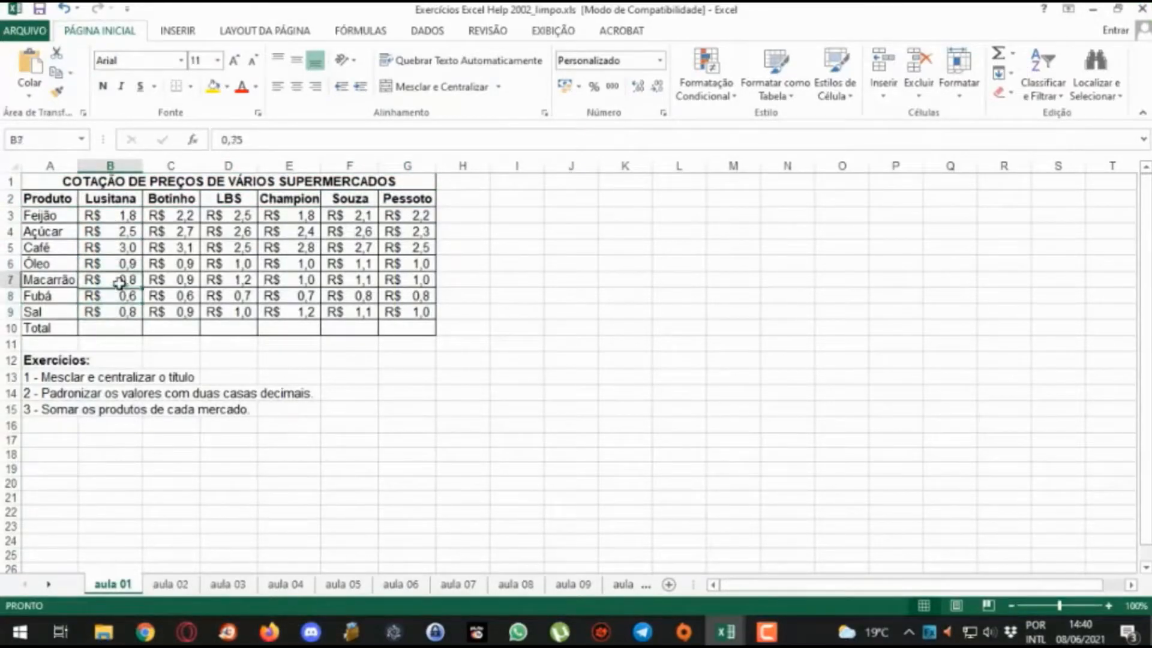
Step: Format all supermarket prices in B3:G9 to show two decimal places
{"action": "left_click_drag", "start_coordinate": [110, 216], "coordinate": [407, 305]}
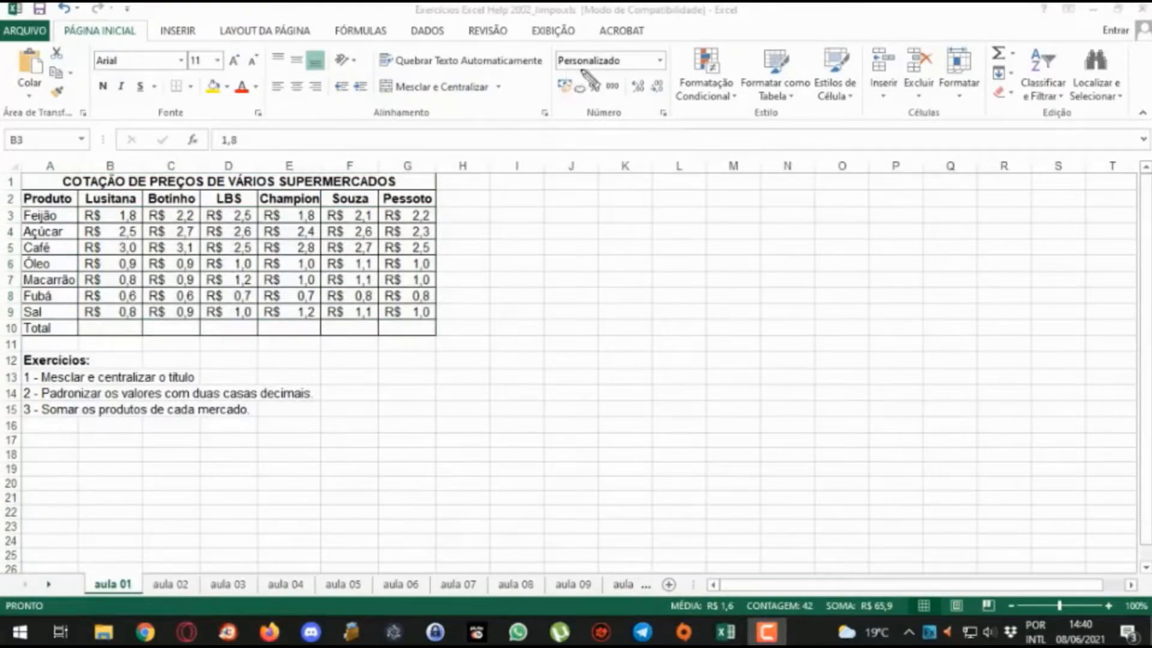
{"action": "left_click_drag", "start_coordinate": [591, 77], "coordinate": [677, 101]}
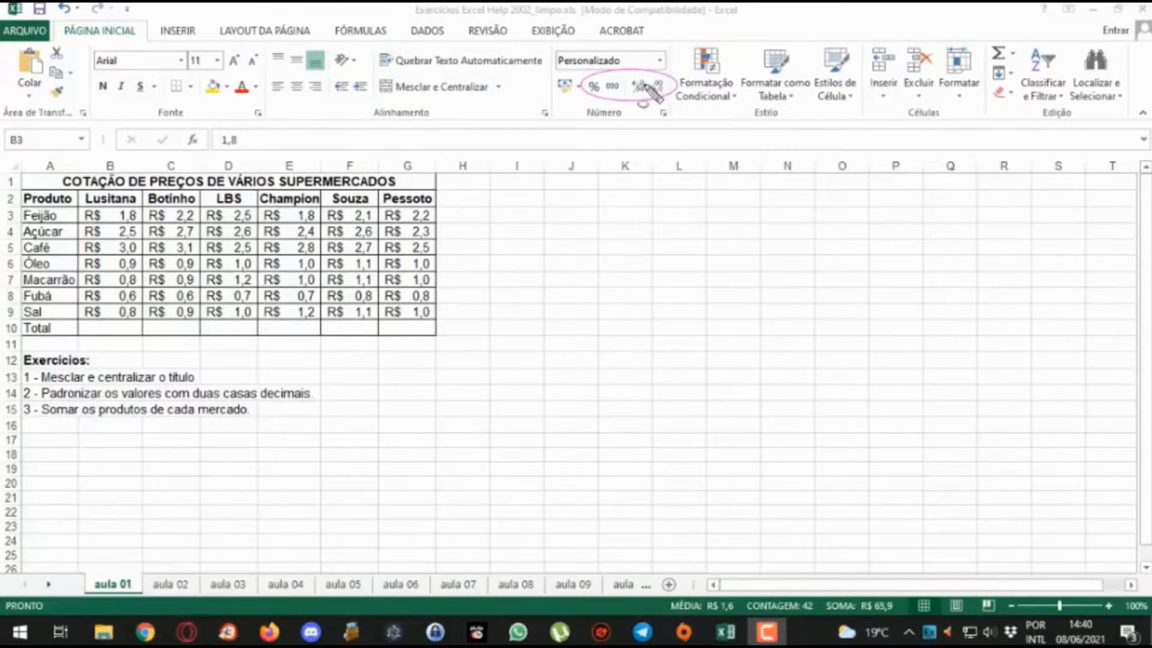
{"action": "mouse_move", "coordinate": [634, 86]}
{"action": "left_mouse_down"}
{"action": "mouse_move", "coordinate": [660, 76]}
{"action": "mouse_move", "coordinate": [675, 97]}
{"action": "left_mouse_up"}
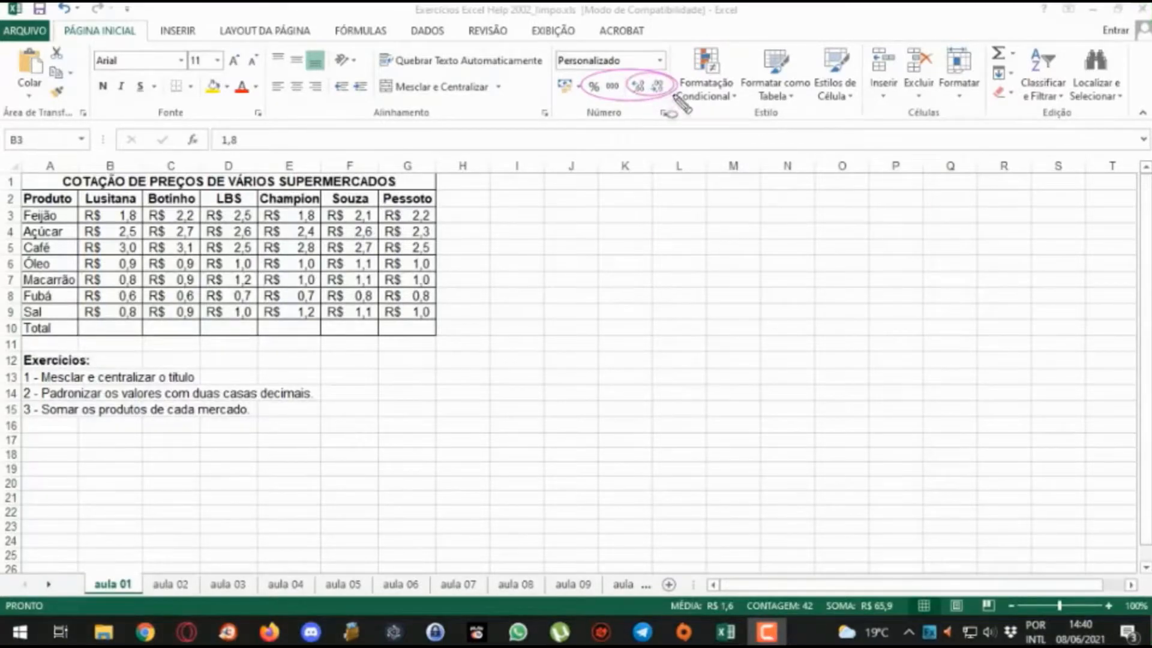
{"action": "key", "text": "Escape"}
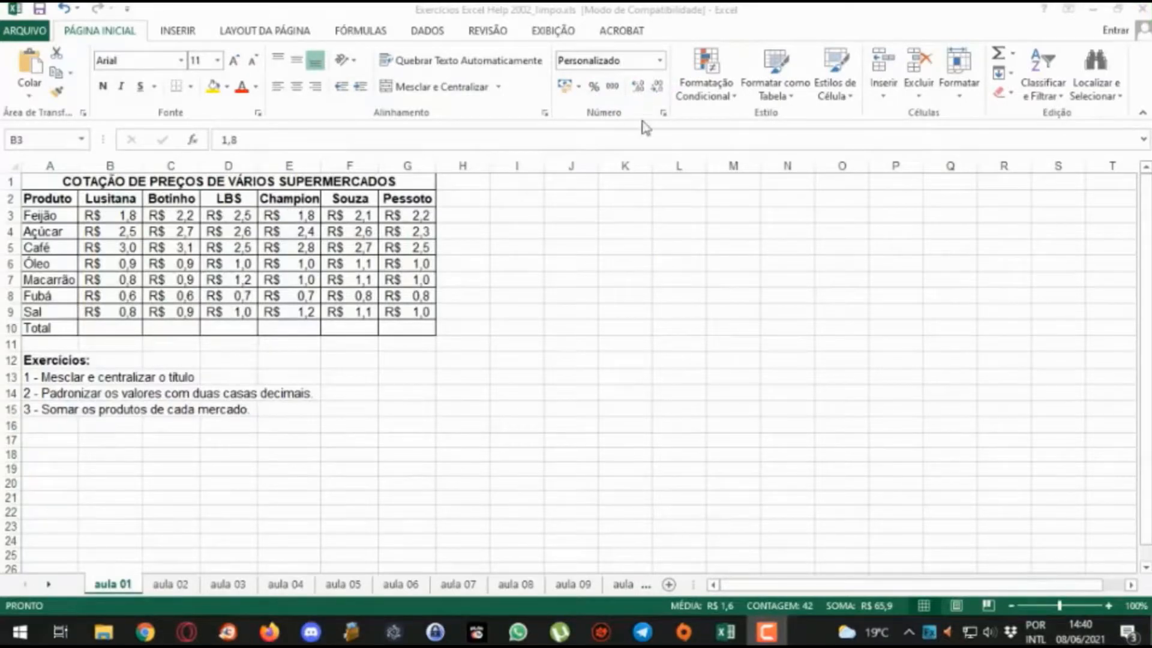
{"action": "left_click", "coordinate": [658, 89]}
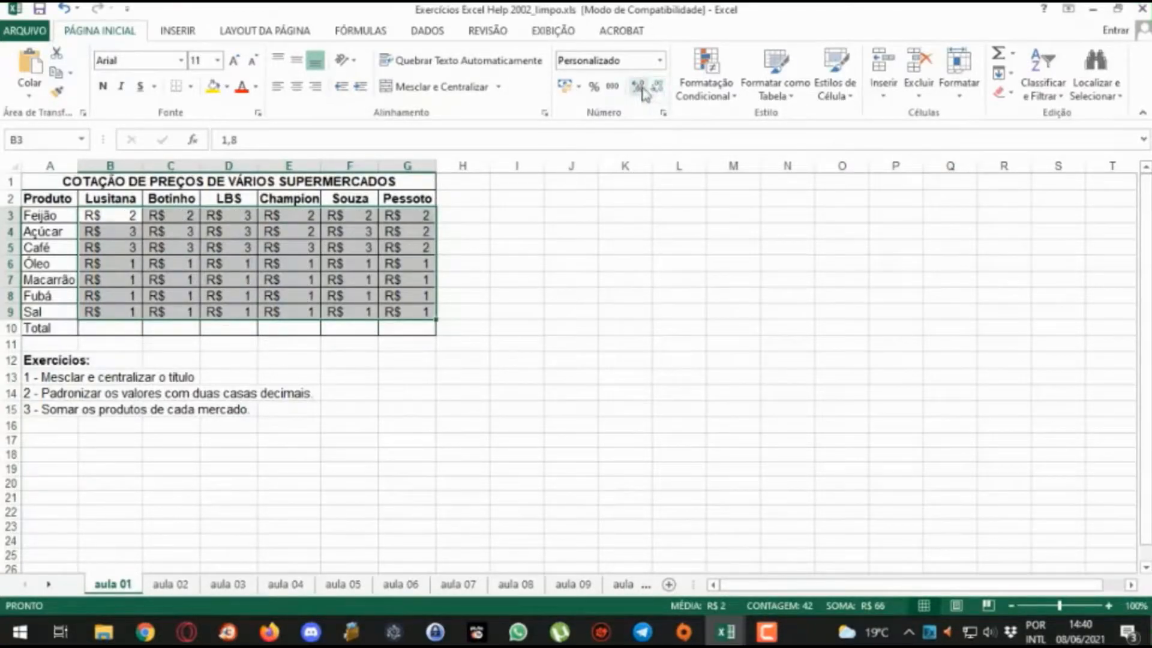
{"action": "left_click", "coordinate": [640, 89]}
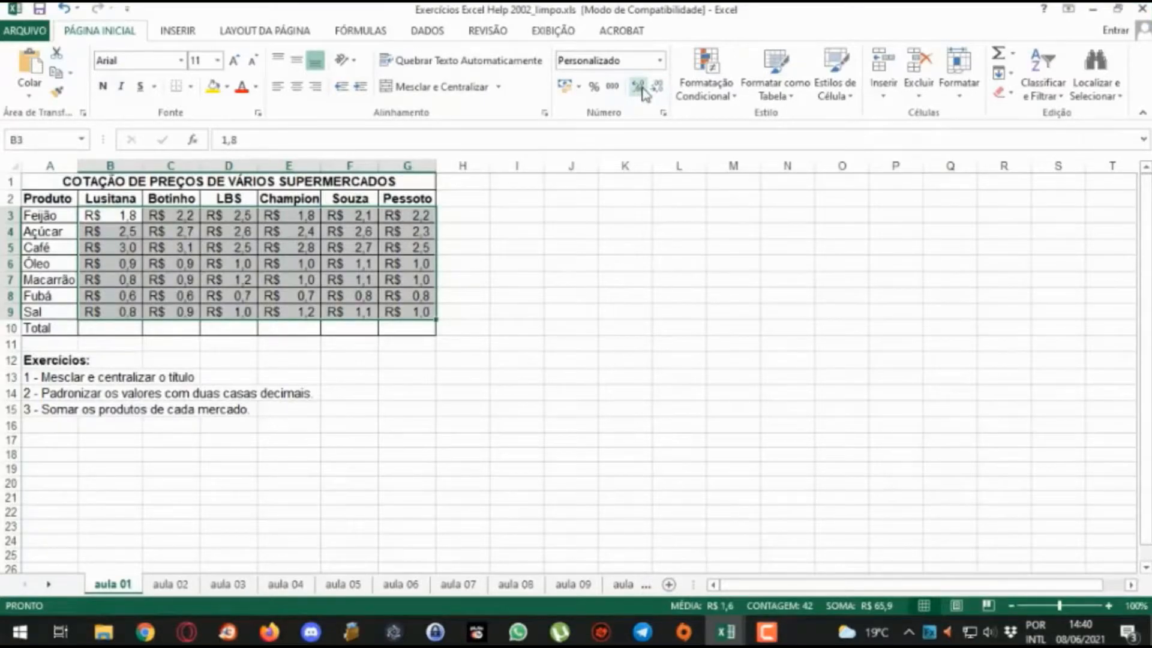
{"action": "left_click", "coordinate": [639, 89]}
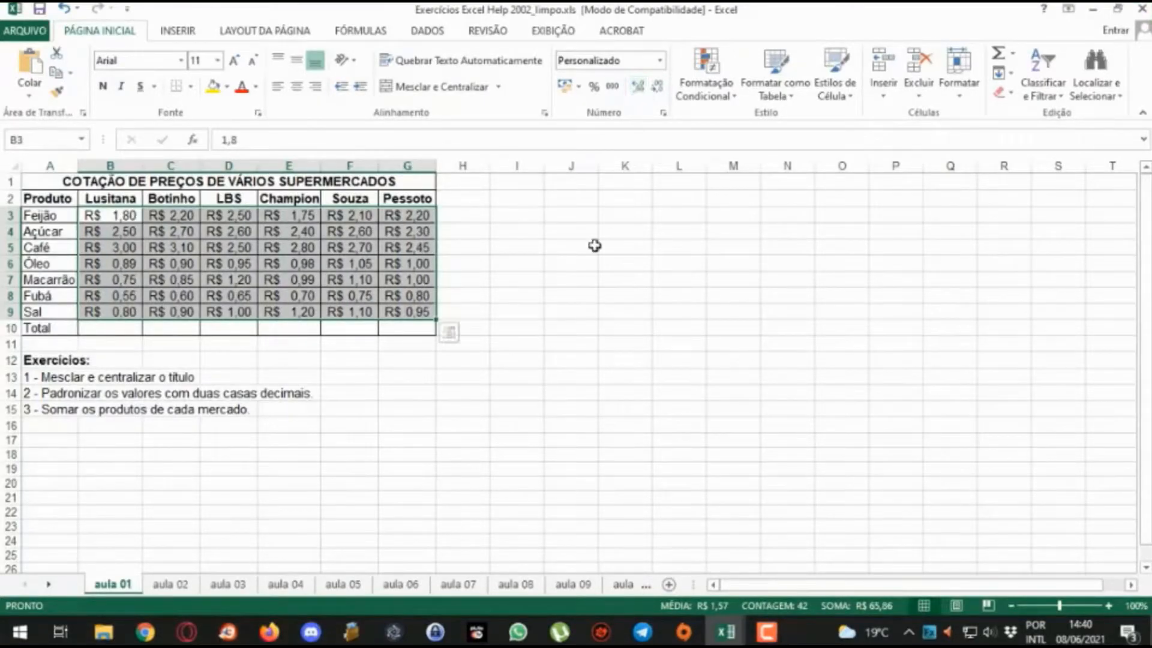
Step: Write the general function syntax função(intervalo":") as plain text in J7, without a leading equals sign
{"action": "left_click", "coordinate": [585, 277]}
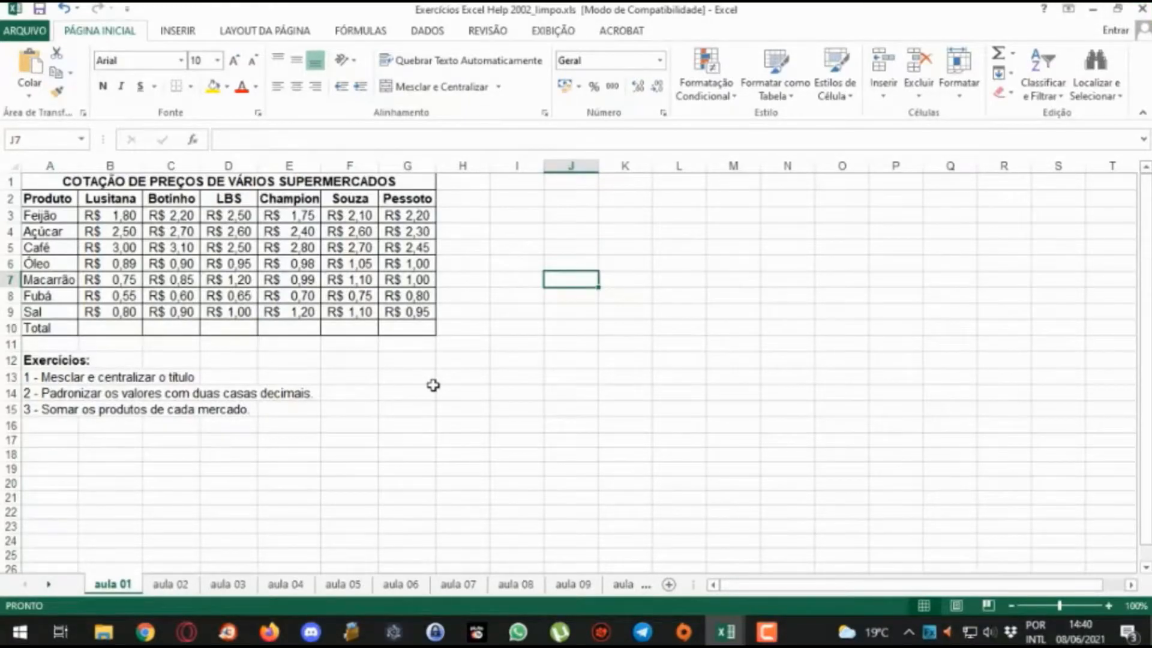
{"action": "type", "text": "=função("}
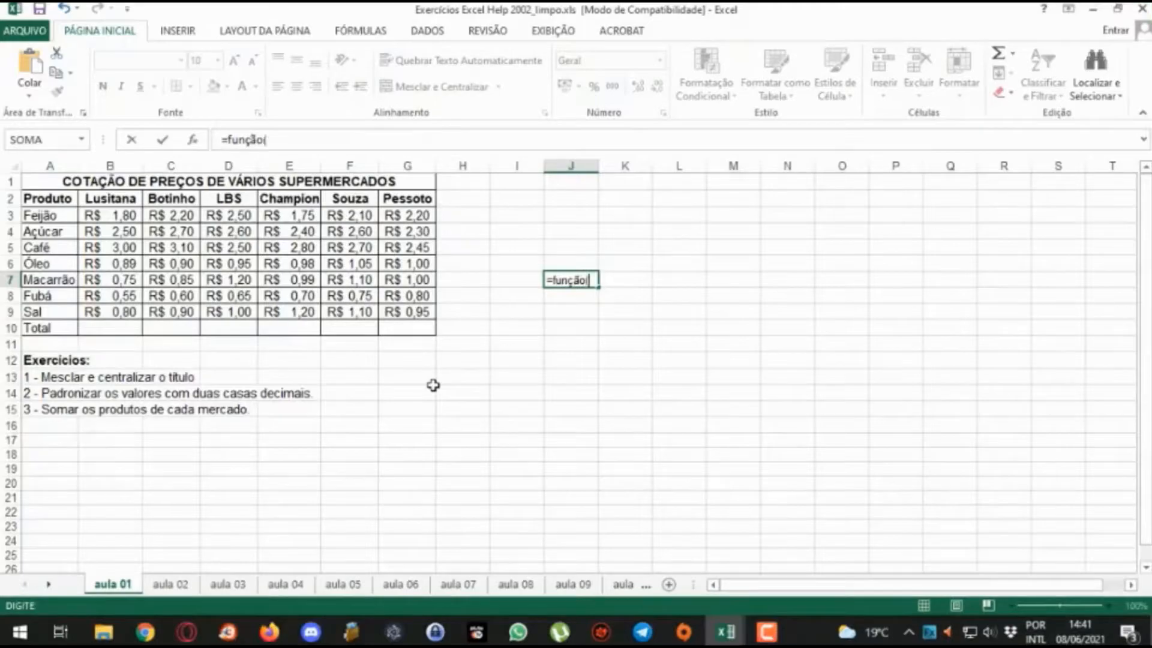
{"action": "type", "text": "intervalo\";"}
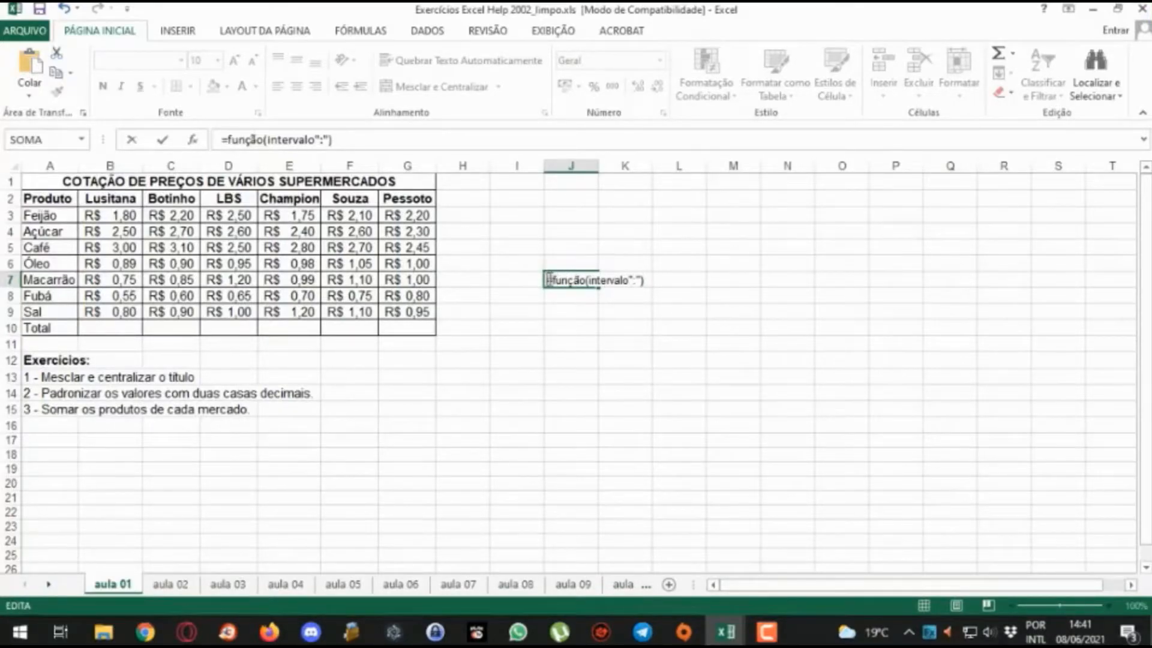
{"action": "key", "text": "BackSpace"}
{"action": "key", "text": "Return"}
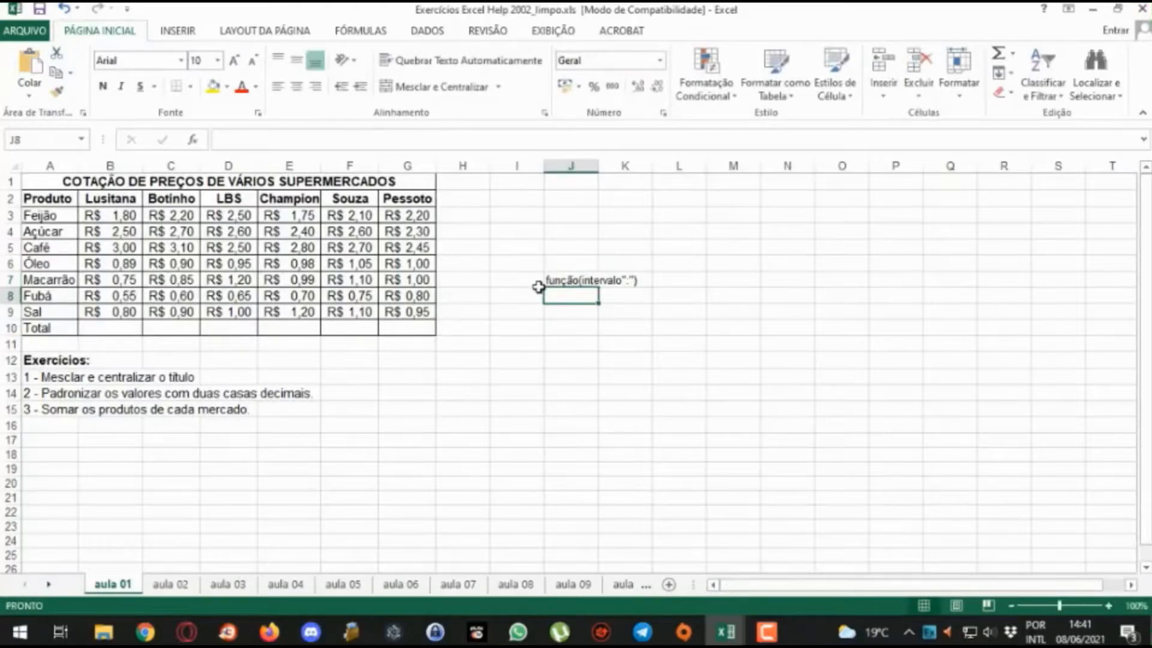
{"action": "key", "text": "Return"}
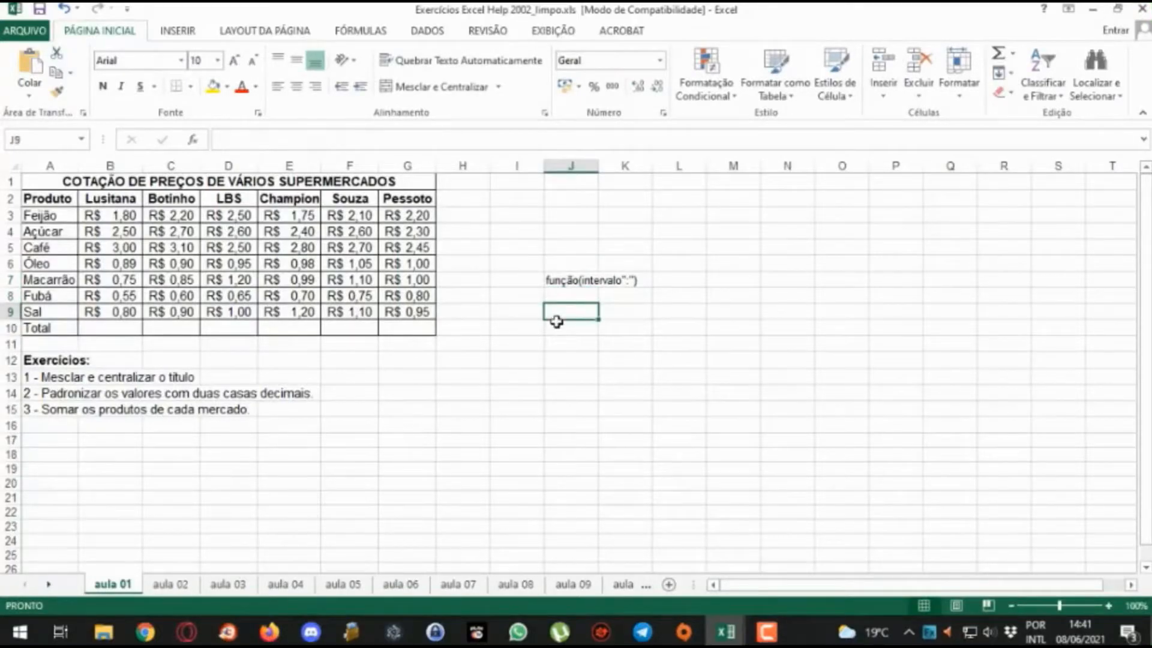
Step: Enter the sample numbers 3 in L2 and 4 in M2
{"action": "key", "text": "Up"}
{"action": "key", "text": "Up"}
{"action": "key", "text": "Up"}
{"action": "key", "text": "Up"}
{"action": "key", "text": "Up"}
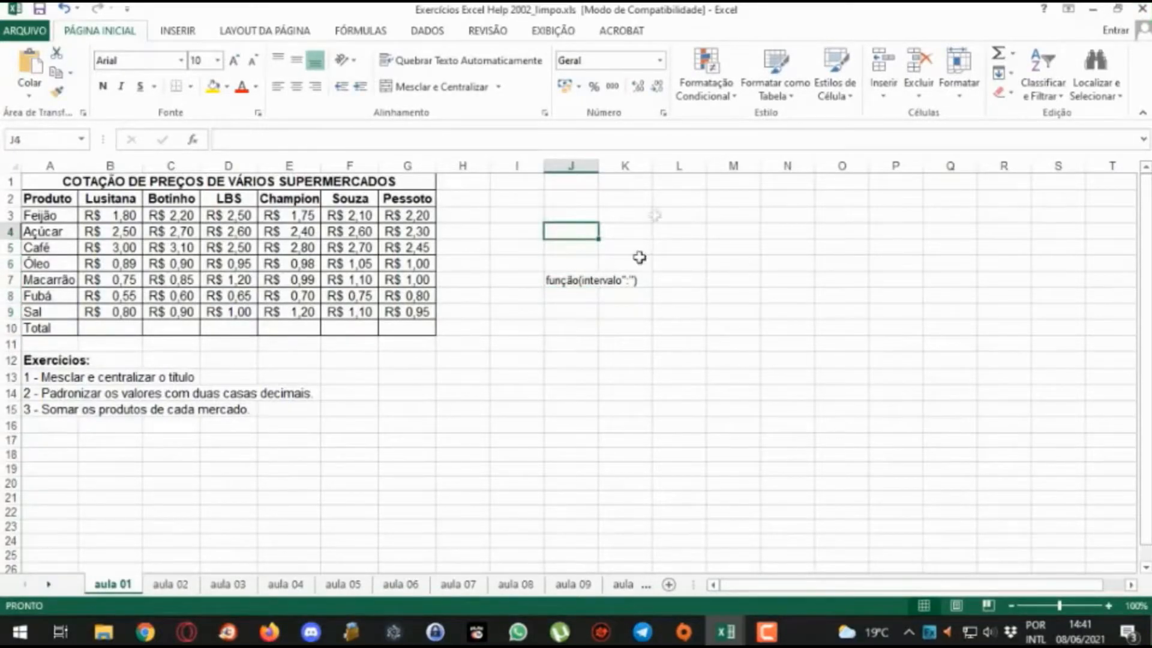
{"action": "left_click", "coordinate": [675, 199]}
{"action": "type", "text": "3"}
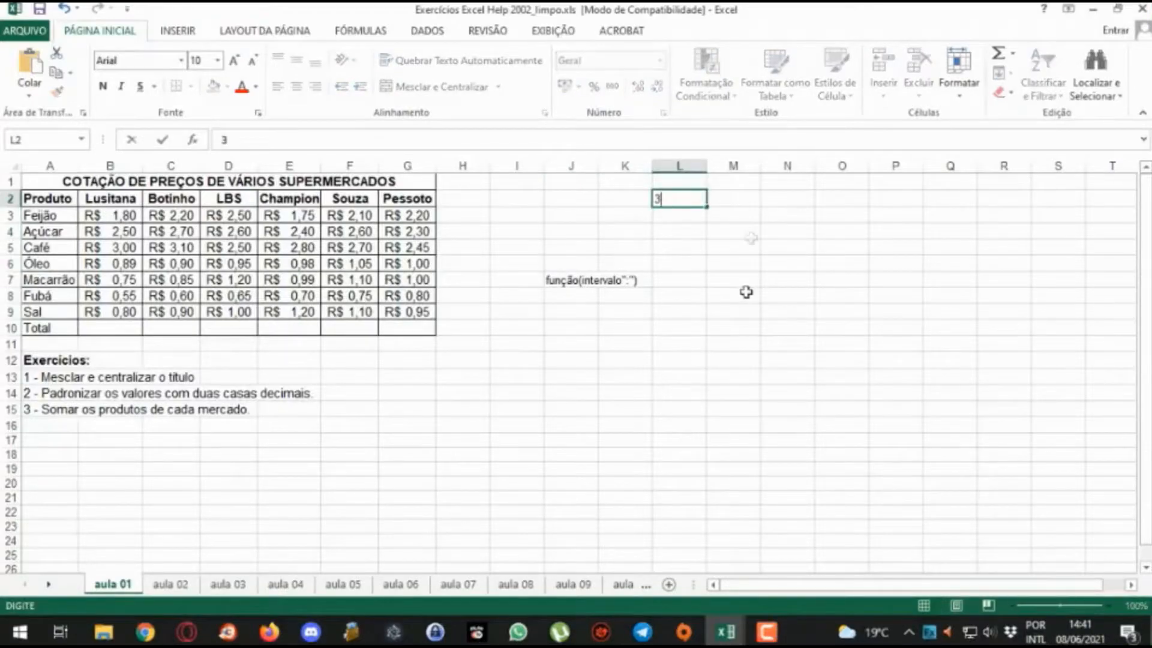
{"action": "left_click", "coordinate": [746, 201]}
{"action": "type", "text": "4"}
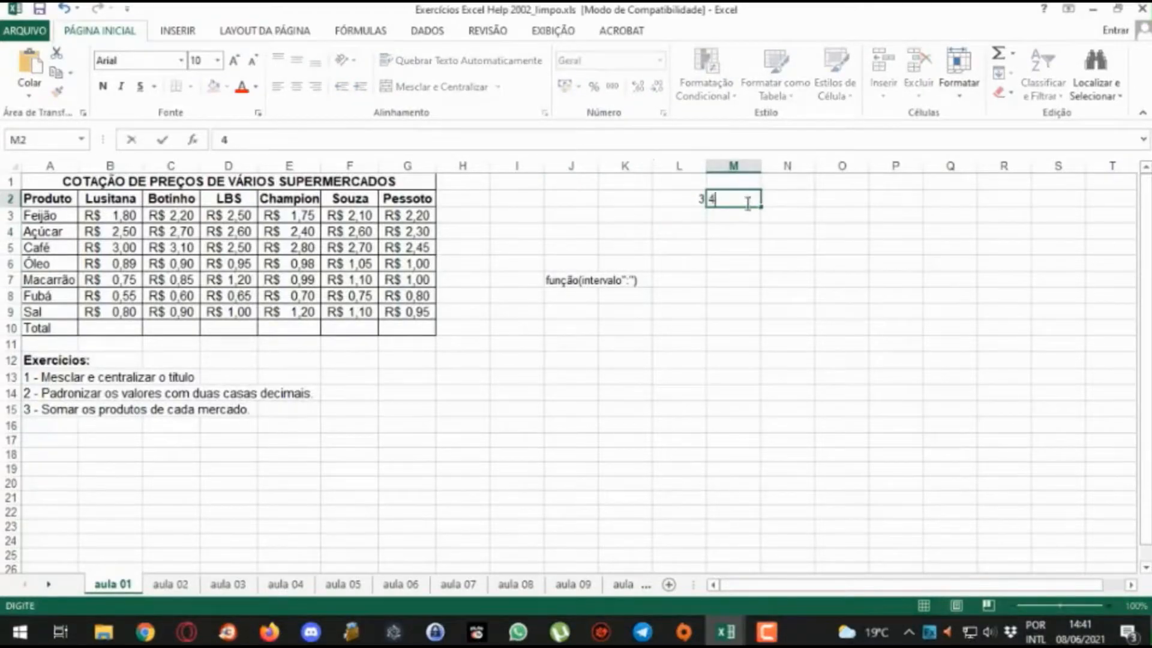
{"action": "left_click", "coordinate": [724, 262]}
Step: Enter the demonstration formula =soma(3:4) in J9, using the literal numbers instead of cell references
{"action": "left_click", "coordinate": [550, 311]}
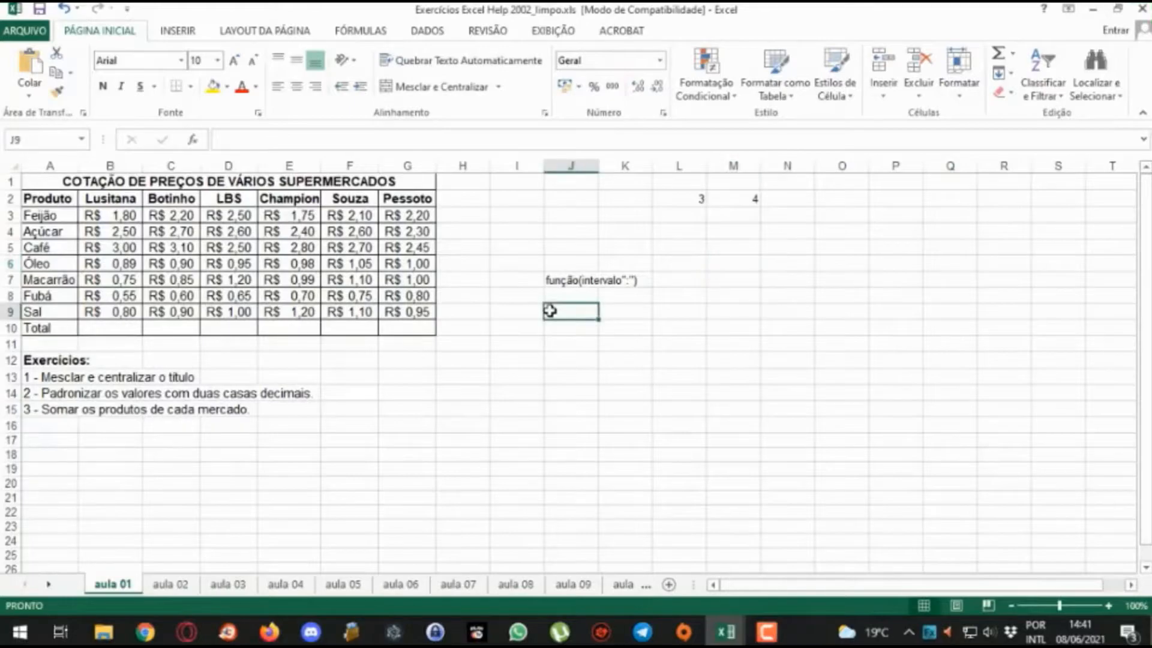
{"action": "type", "text": "=som"}
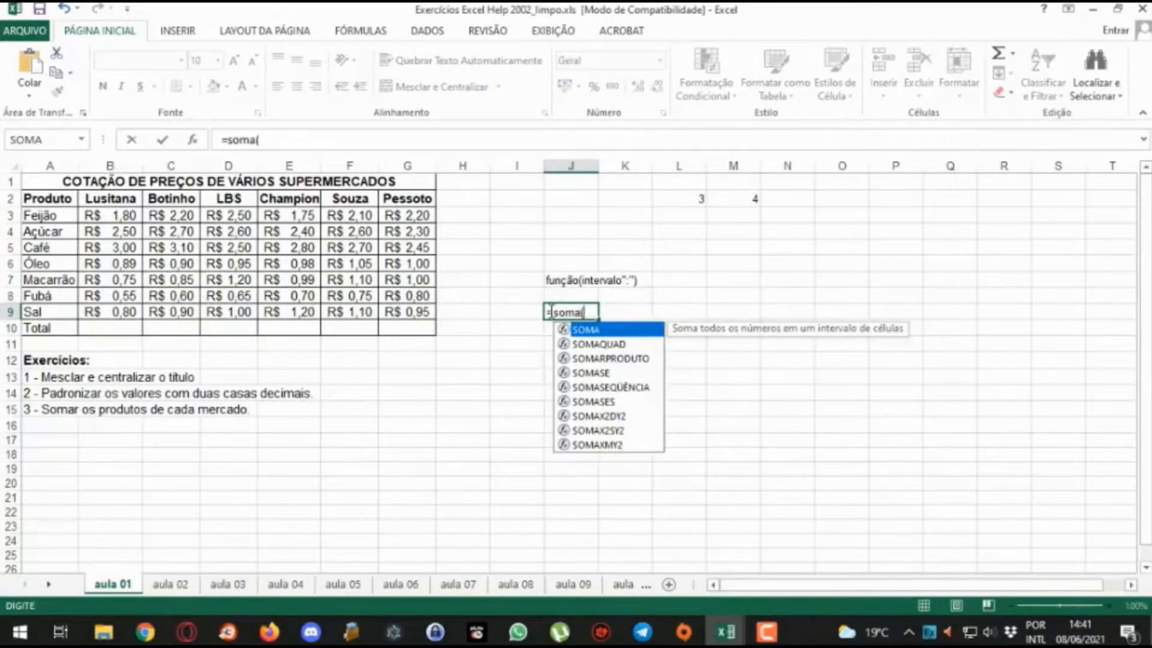
{"action": "type", "text": "a("}
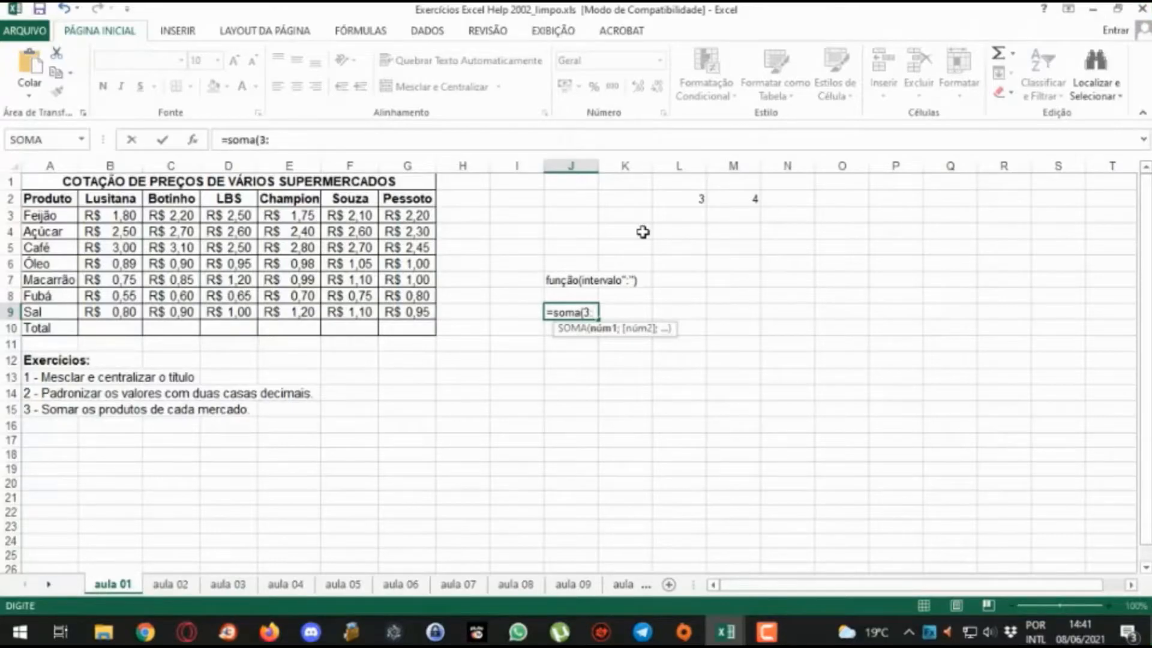
{"action": "type", "text": "4"}
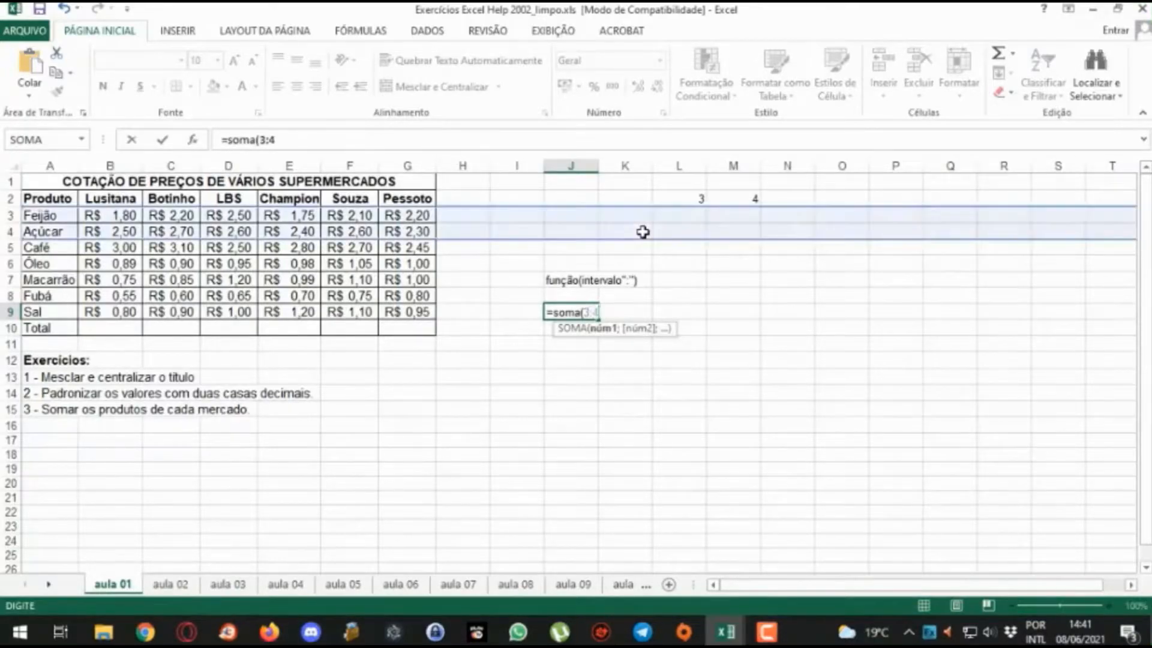
{"action": "type", "text": ")"}
{"action": "key", "text": "Return"}
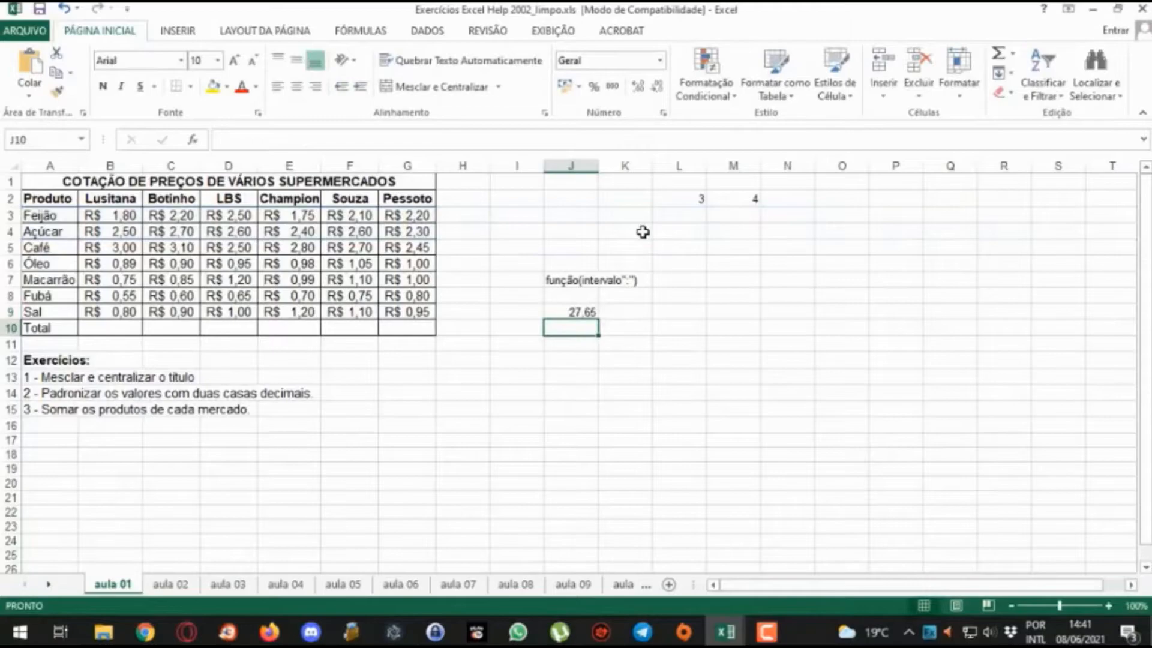
Step: Check the SOMA formula in J9 against the sample numbers beside the table
{"action": "key", "text": "Up"}
{"action": "left_click", "coordinate": [785, 195]}
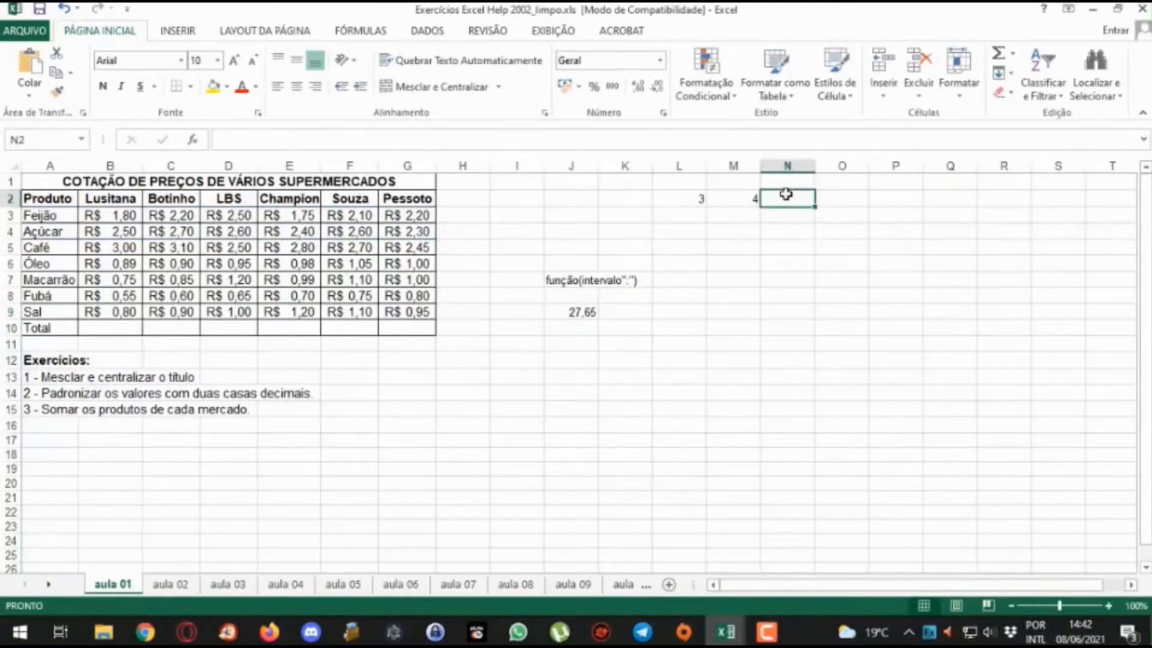
{"action": "left_click", "coordinate": [579, 325]}
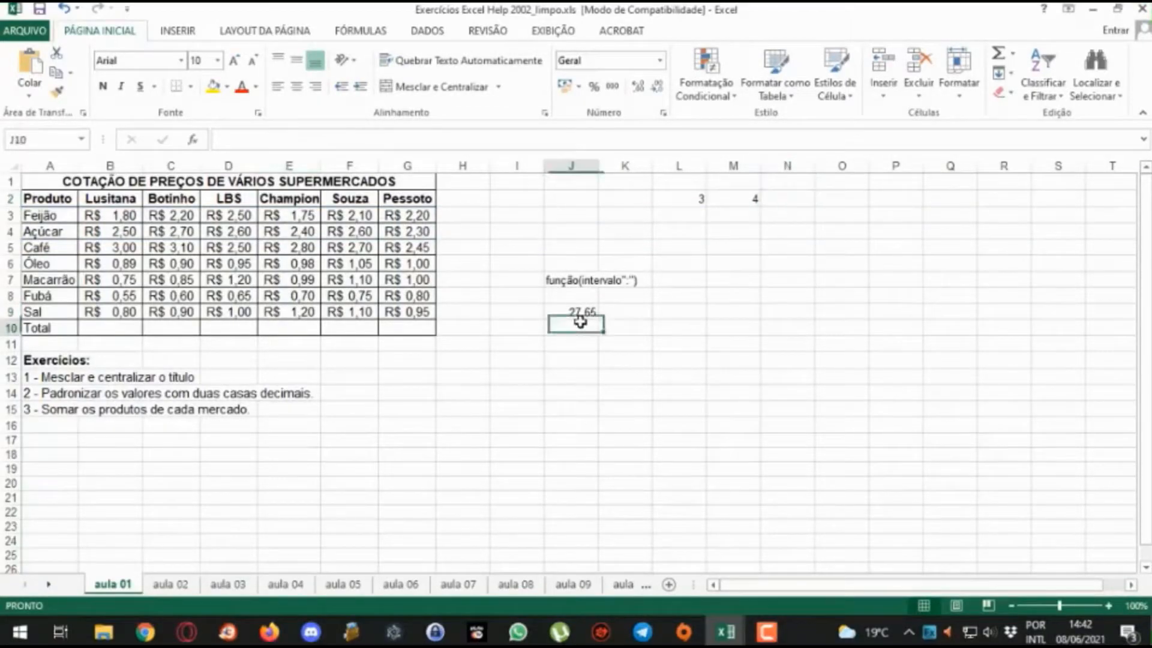
{"action": "left_click", "coordinate": [571, 313]}
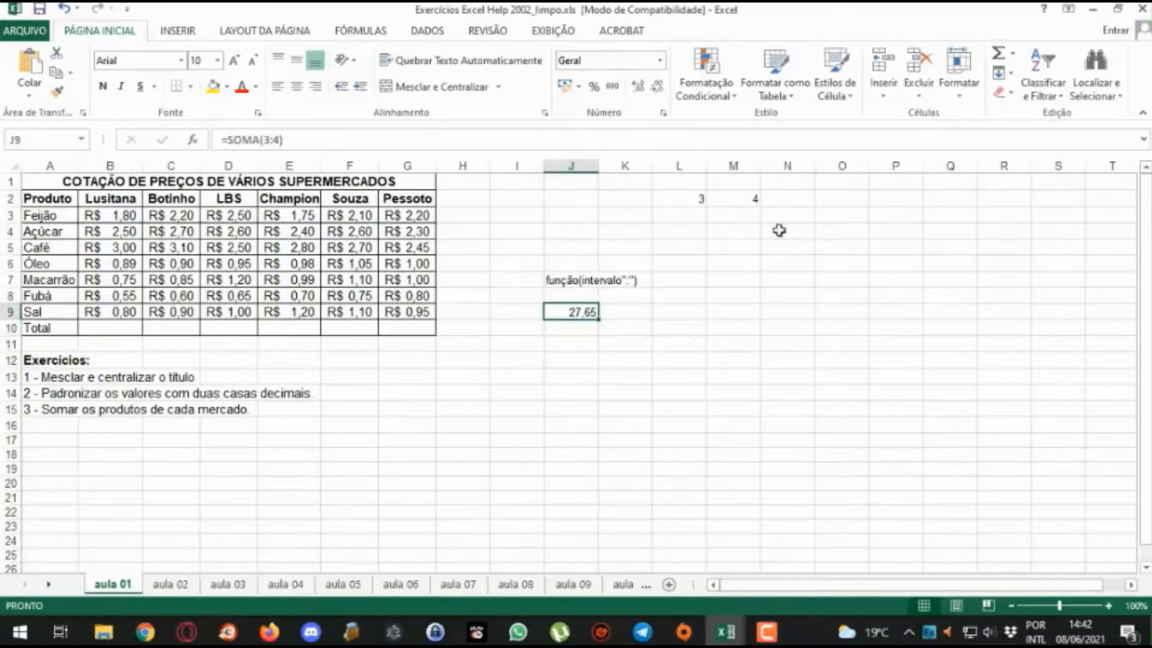
Step: Change the formula in J9 to =SOMA(3;4), separating the two literal numbers with a semicolon instead of a colon
{"action": "double_click", "coordinate": [275, 140]}
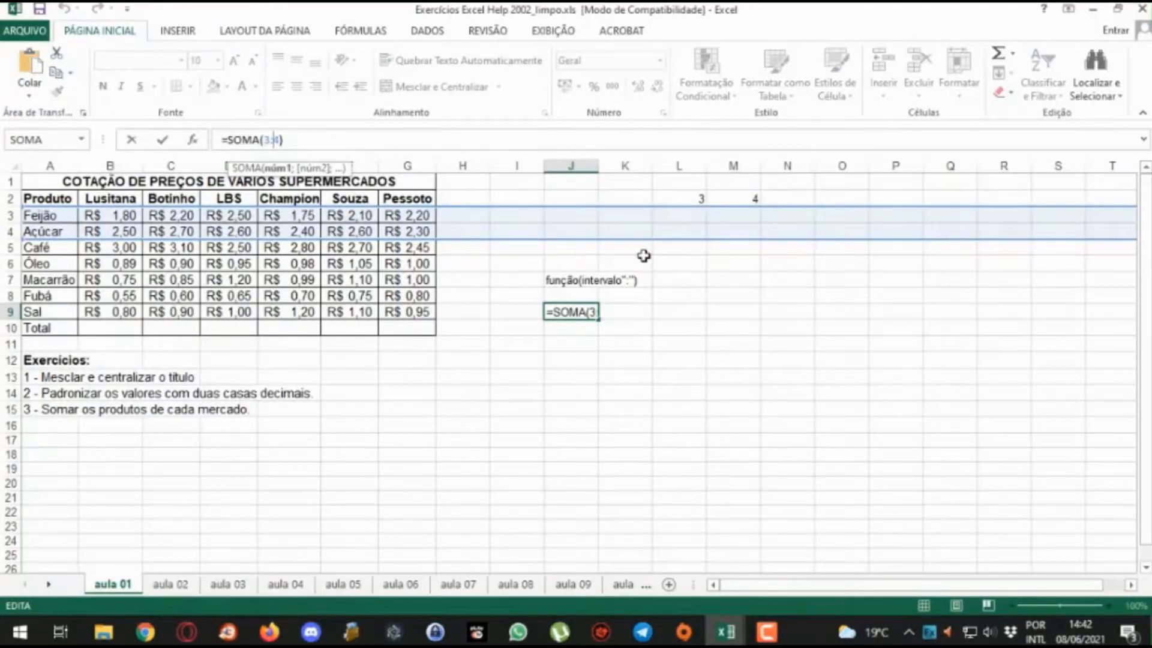
{"action": "key", "text": "BackSpace"}
{"action": "type", "text": ";"}
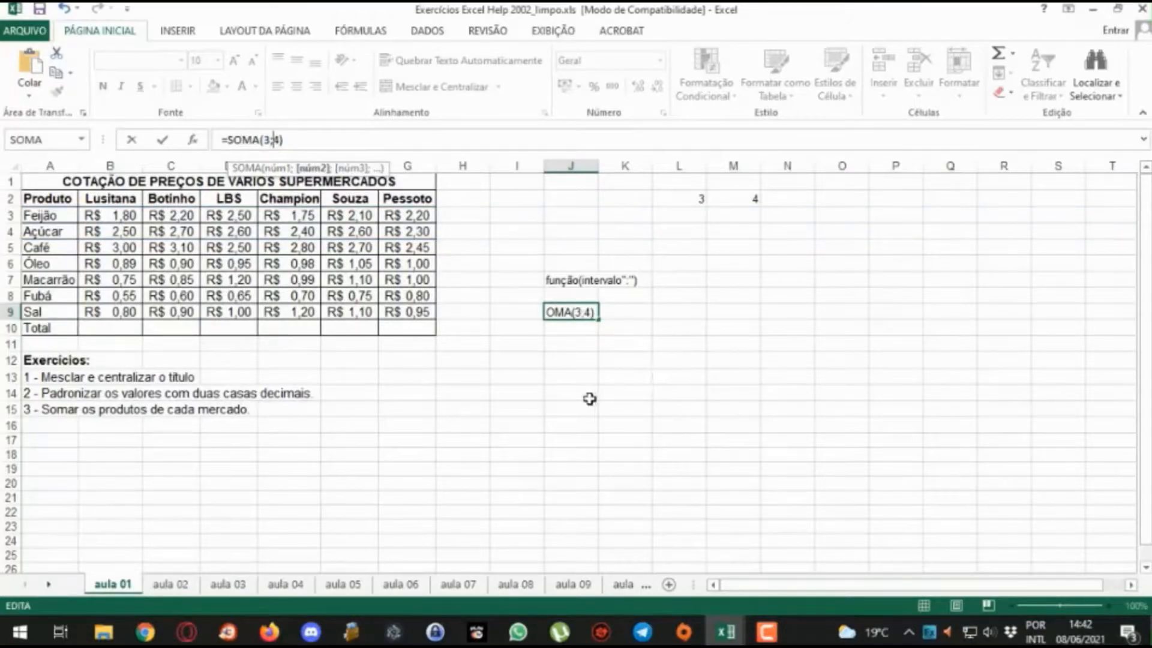
{"action": "key", "text": "Return"}
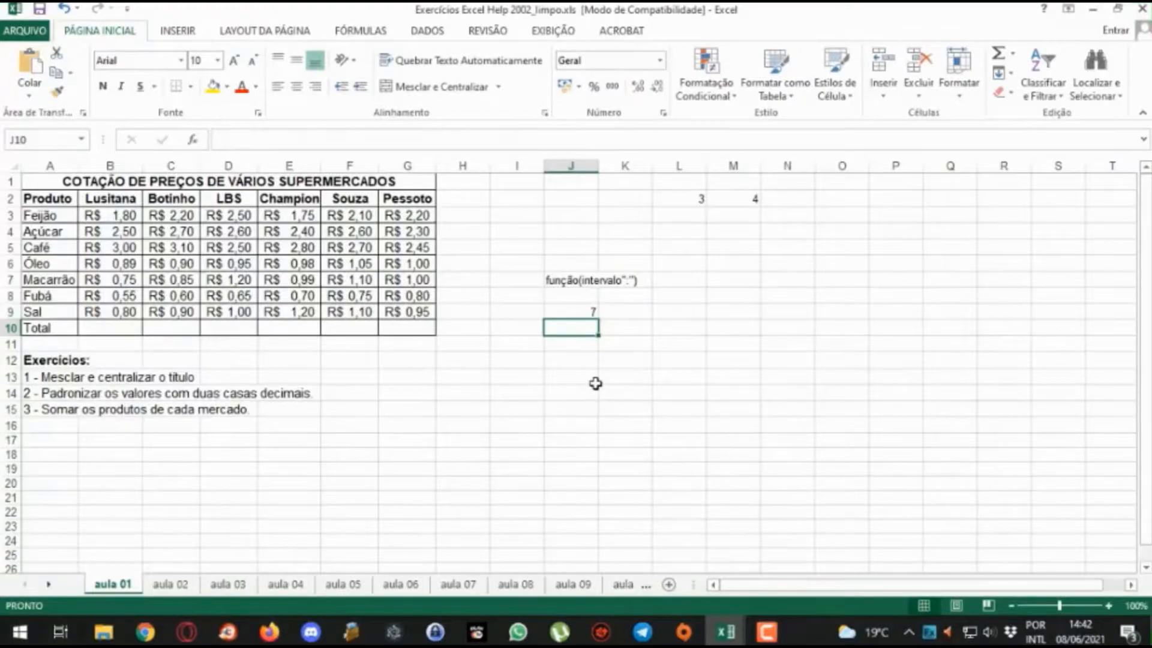
Step: Examine how the semicolon-separated SOMA formula in J9 is written, leaving it unedited
{"action": "left_click", "coordinate": [578, 313]}
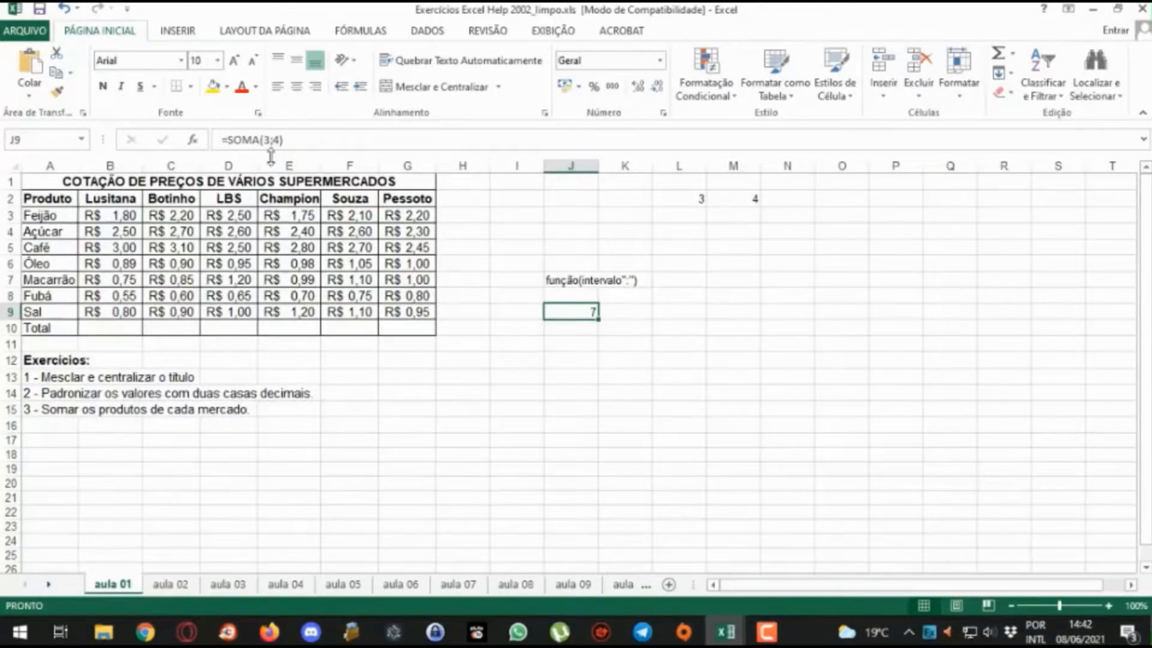
{"action": "double_click", "coordinate": [572, 314]}
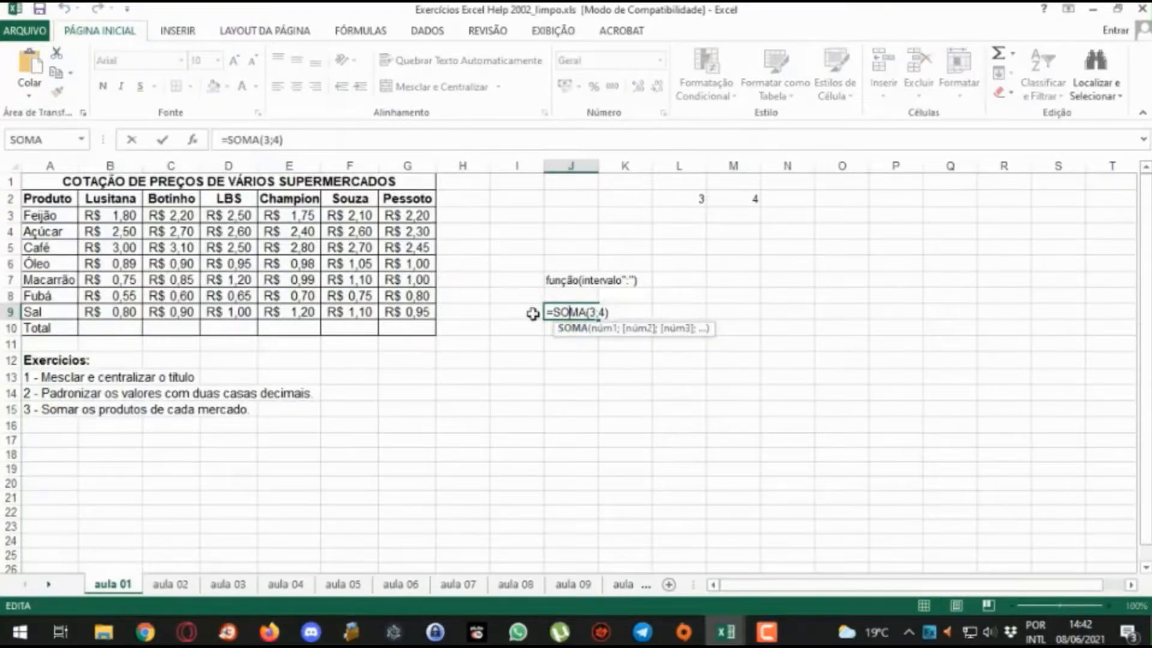
{"action": "left_click", "coordinate": [574, 378]}
{"action": "left_click", "coordinate": [573, 316]}
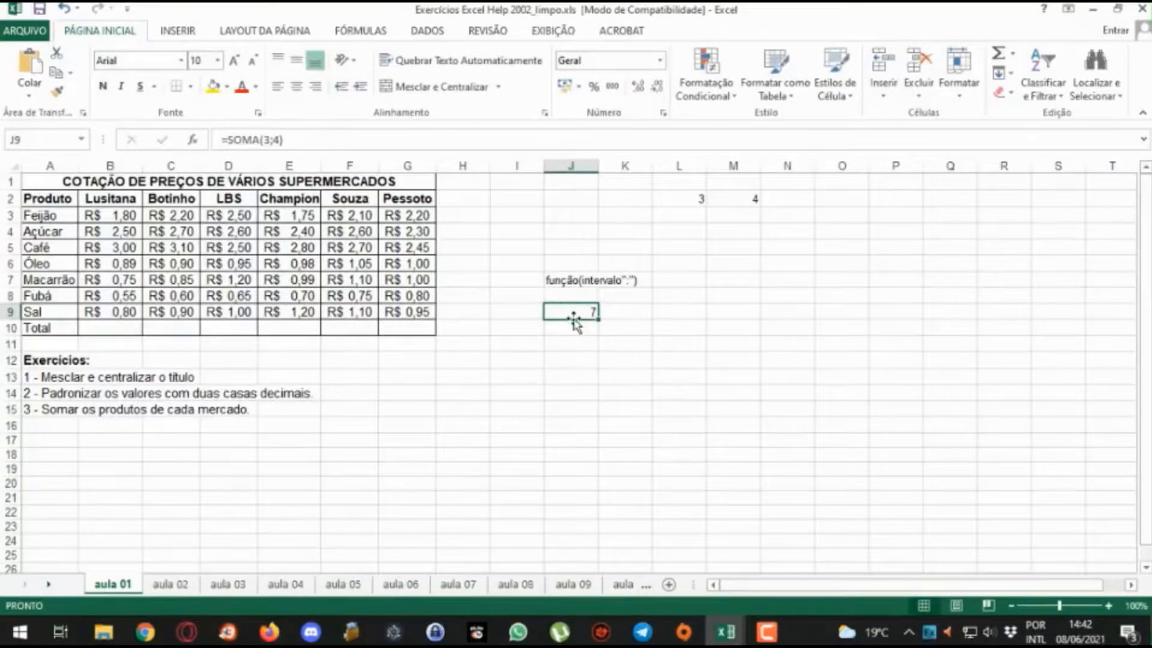
{"action": "double_click", "coordinate": [574, 318]}
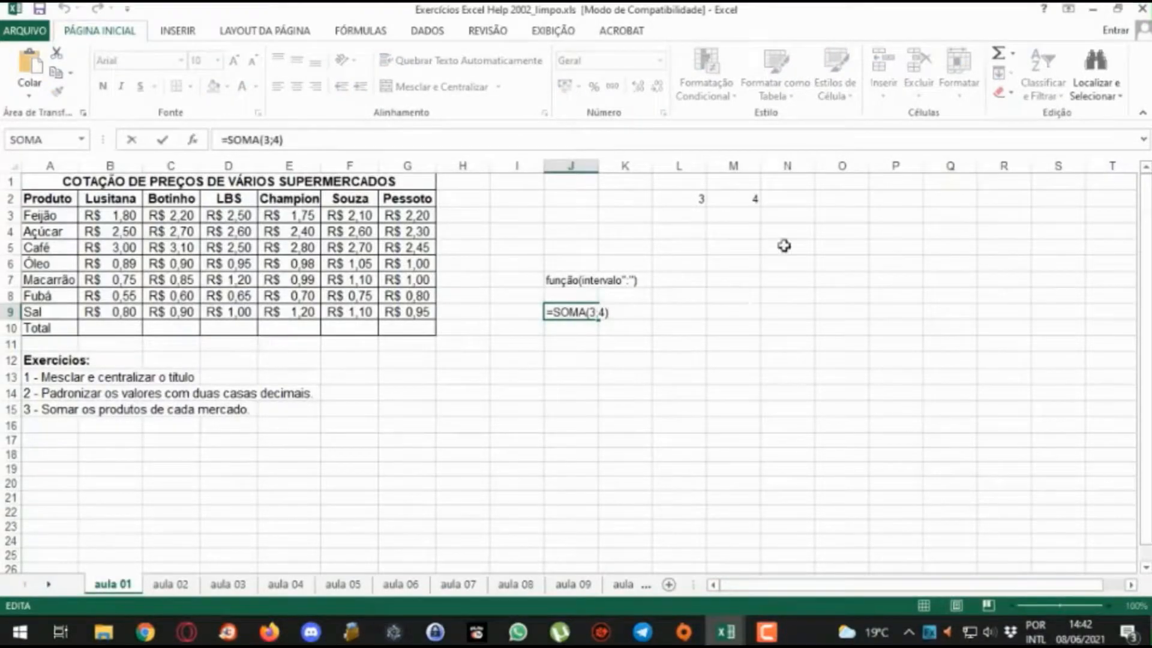
{"action": "key", "text": "Escape"}
Step: Extend the row of sample numbers with 5 in N2, 6 in O2 and 7 in P2
{"action": "left_click", "coordinate": [786, 197]}
{"action": "type", "text": "5"}
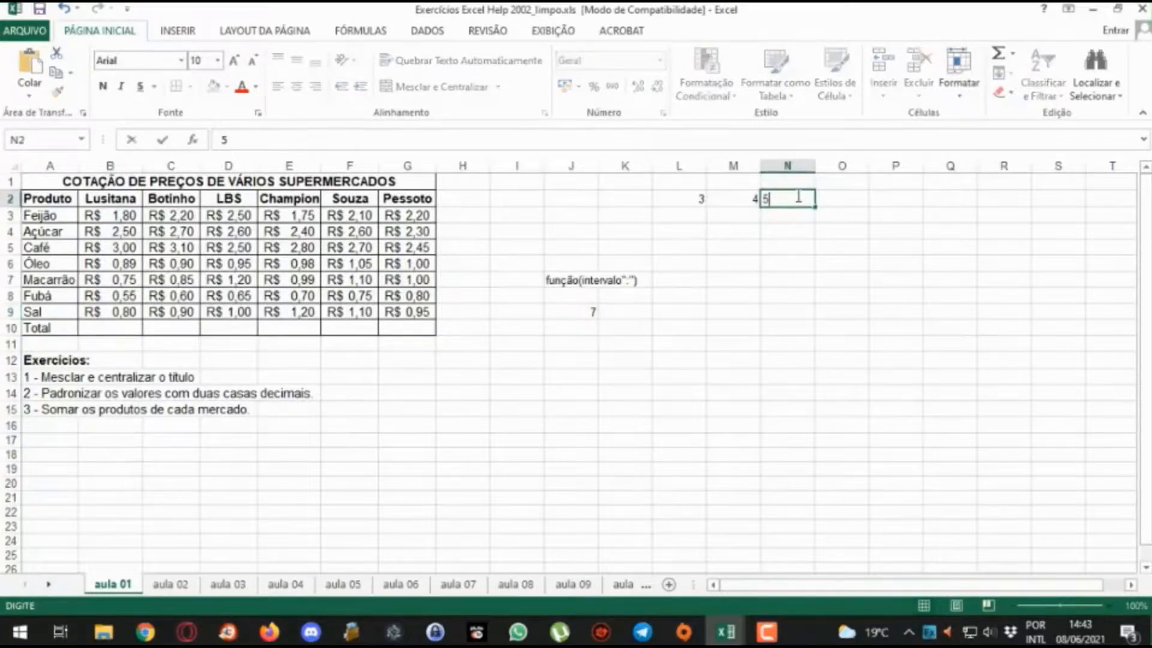
{"action": "left_click", "coordinate": [825, 193]}
{"action": "type", "text": "6"}
{"action": "left_click", "coordinate": [881, 197]}
{"action": "type", "text": "7"}
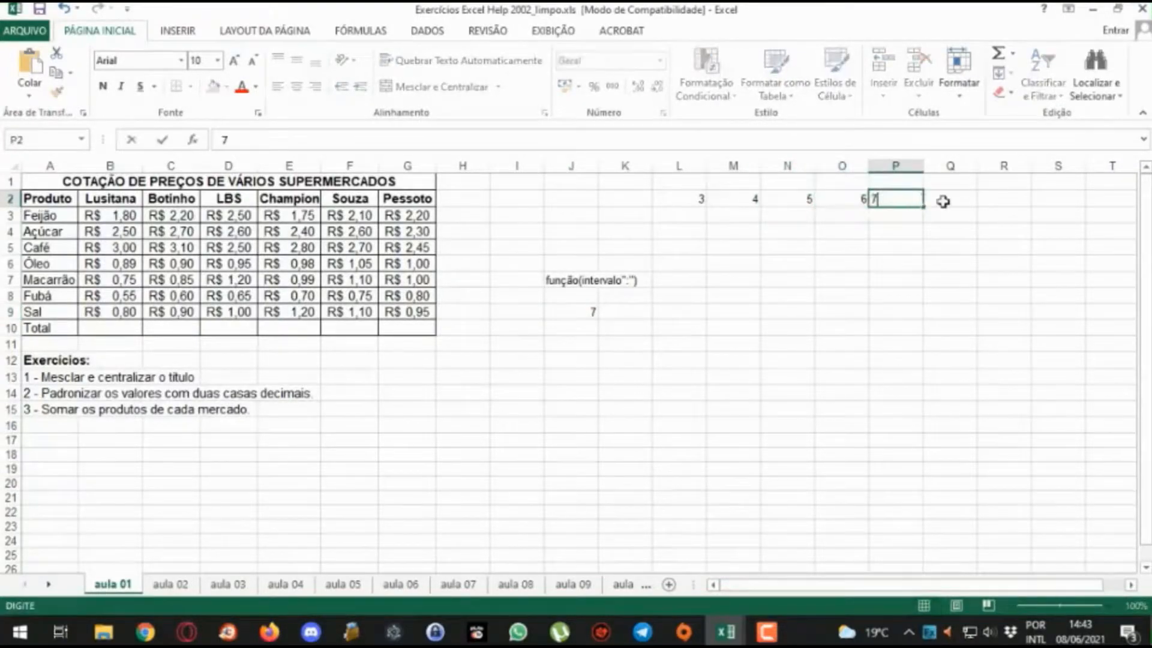
Step: Skip Q2 and enter 8 in R2, 9 in S2 and an ellipsis (...) in T2
{"action": "left_click", "coordinate": [945, 198]}
{"action": "left_click", "coordinate": [994, 196]}
{"action": "type", "text": "8"}
{"action": "left_click", "coordinate": [1041, 198]}
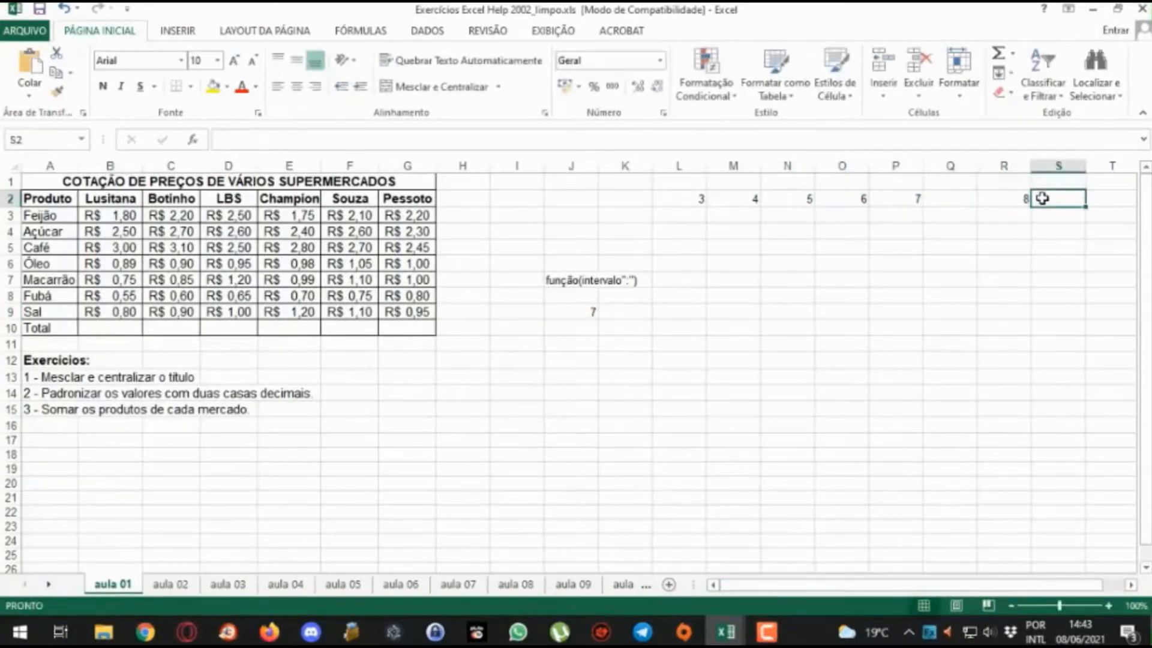
{"action": "type", "text": "9"}
{"action": "left_click", "coordinate": [1100, 198]}
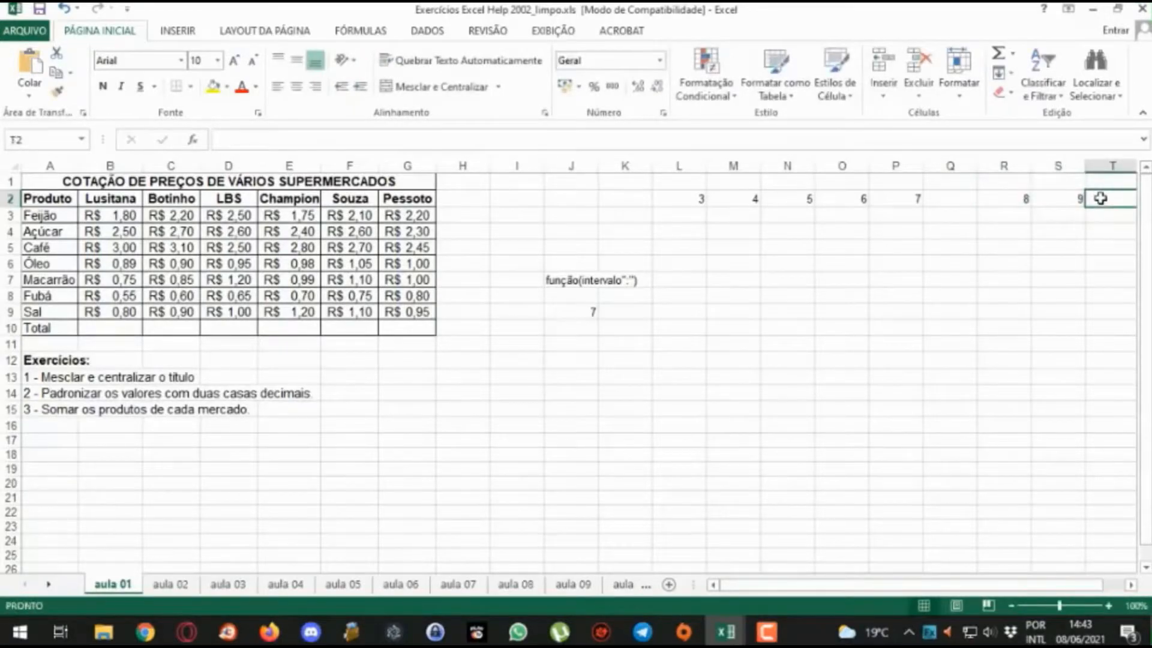
{"action": "key", "text": "Return"}
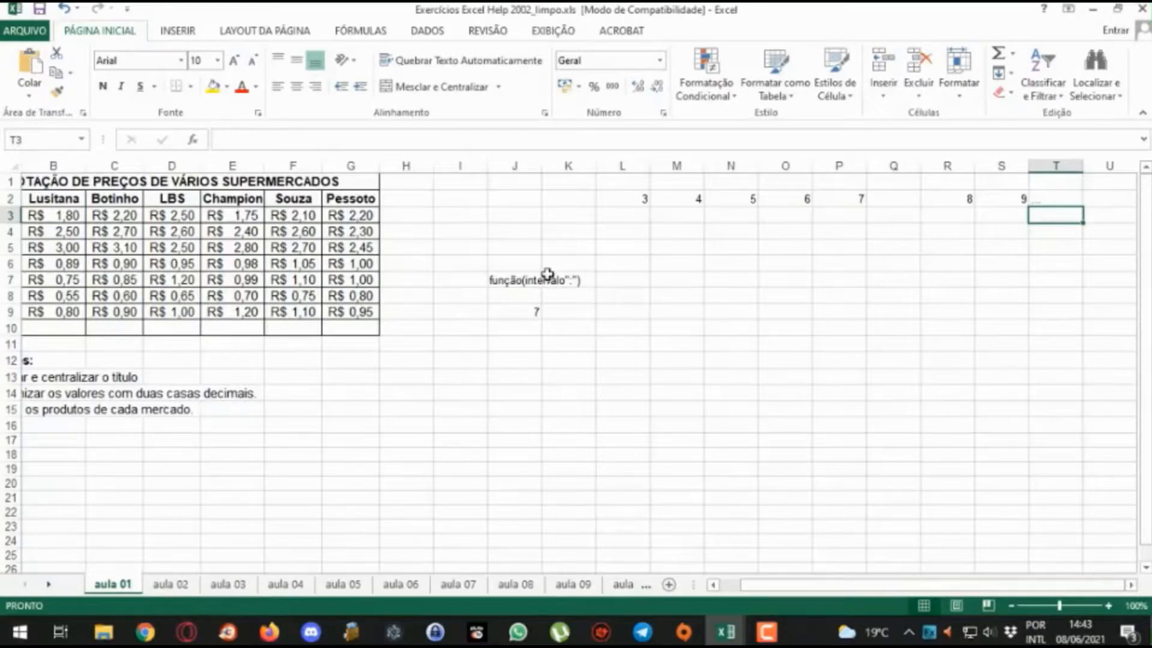
Step: Extend the J9 formula with the remaining literal numbers so it reads =SOMA(3;4;5;6;7;8;9)
{"action": "left_click", "coordinate": [532, 312]}
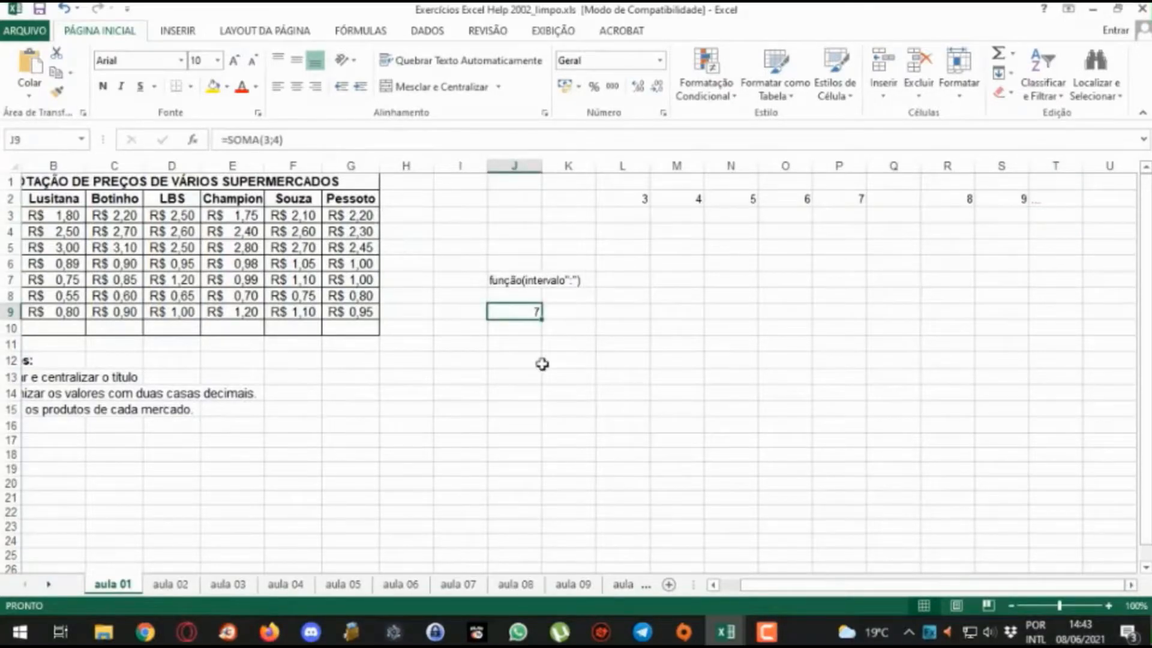
{"action": "key", "text": "F2"}
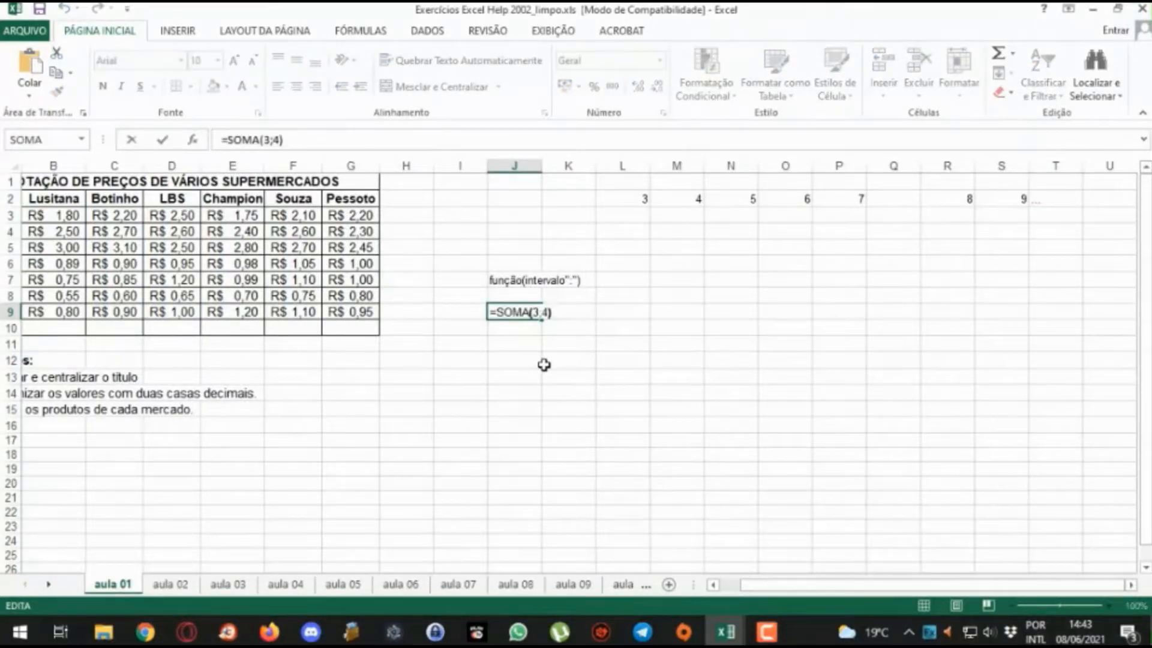
{"action": "key", "text": "Left"}
{"action": "type", "text": ";"}
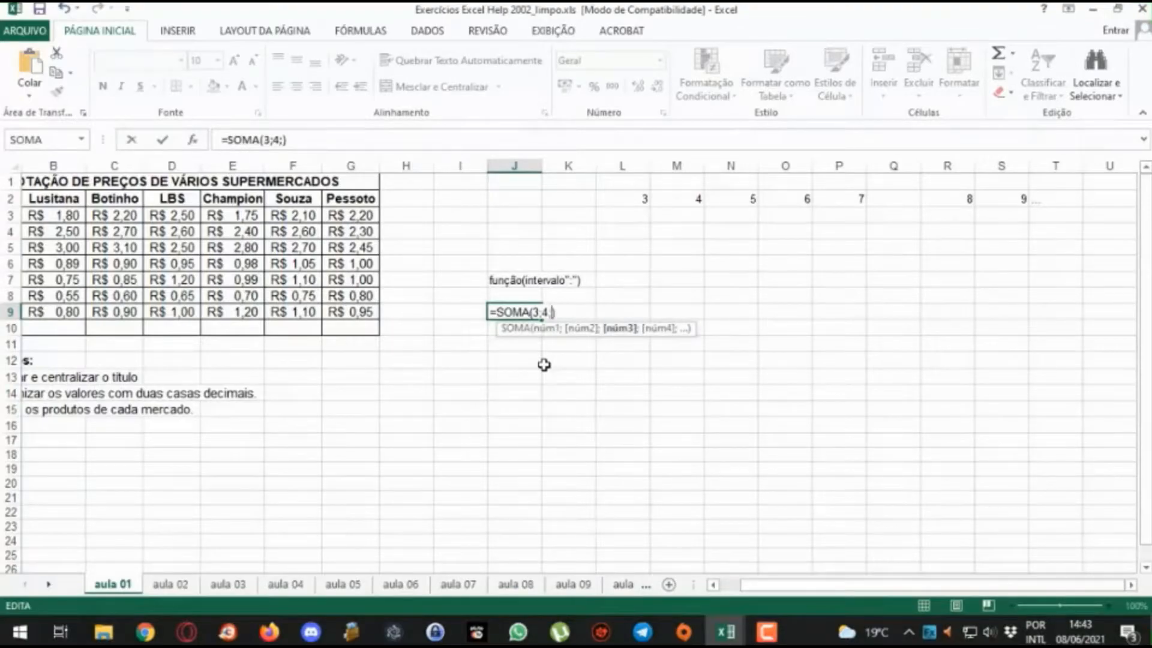
{"action": "type", "text": "5;6"}
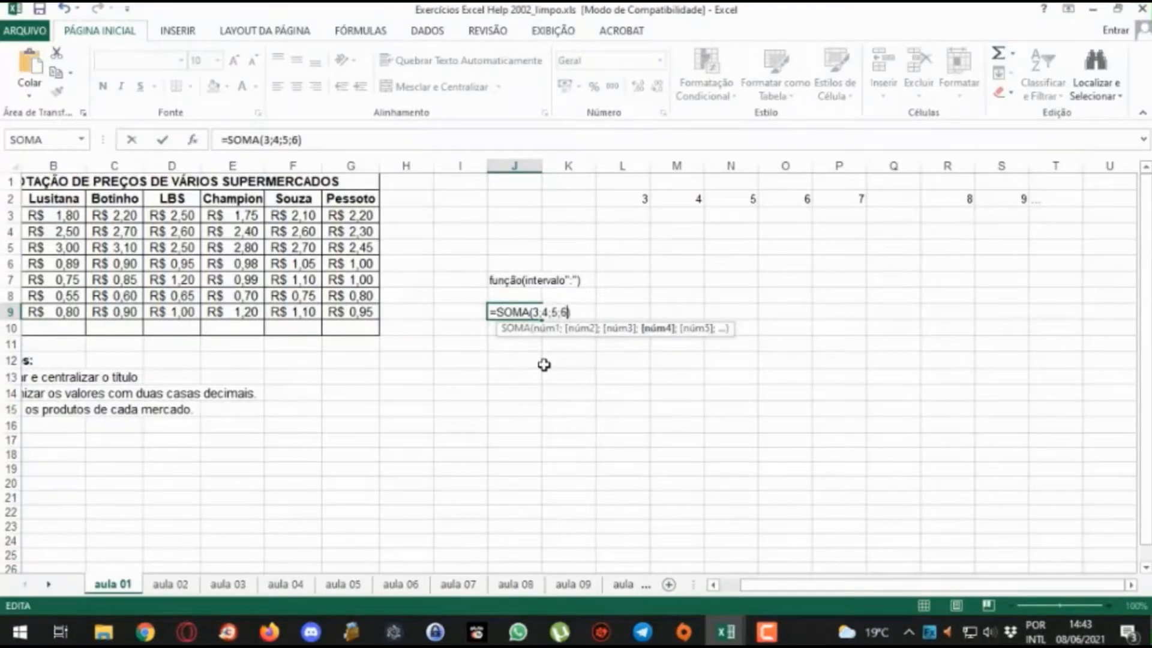
{"action": "type", "text": ";7;8;9"}
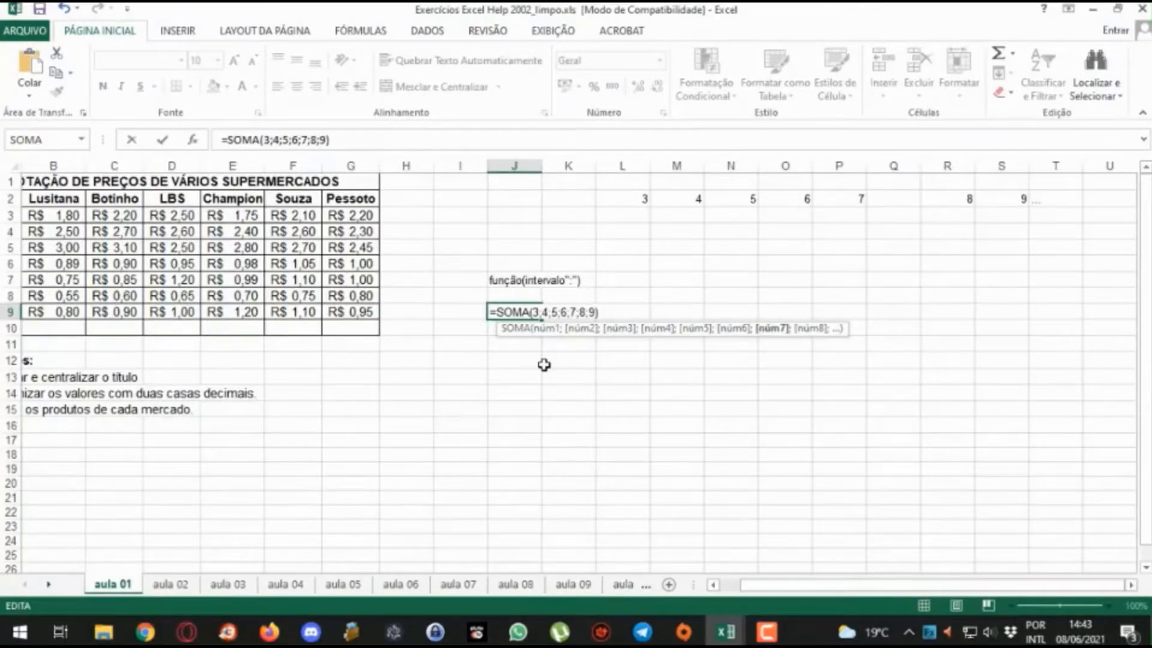
{"action": "key", "text": "Return"}
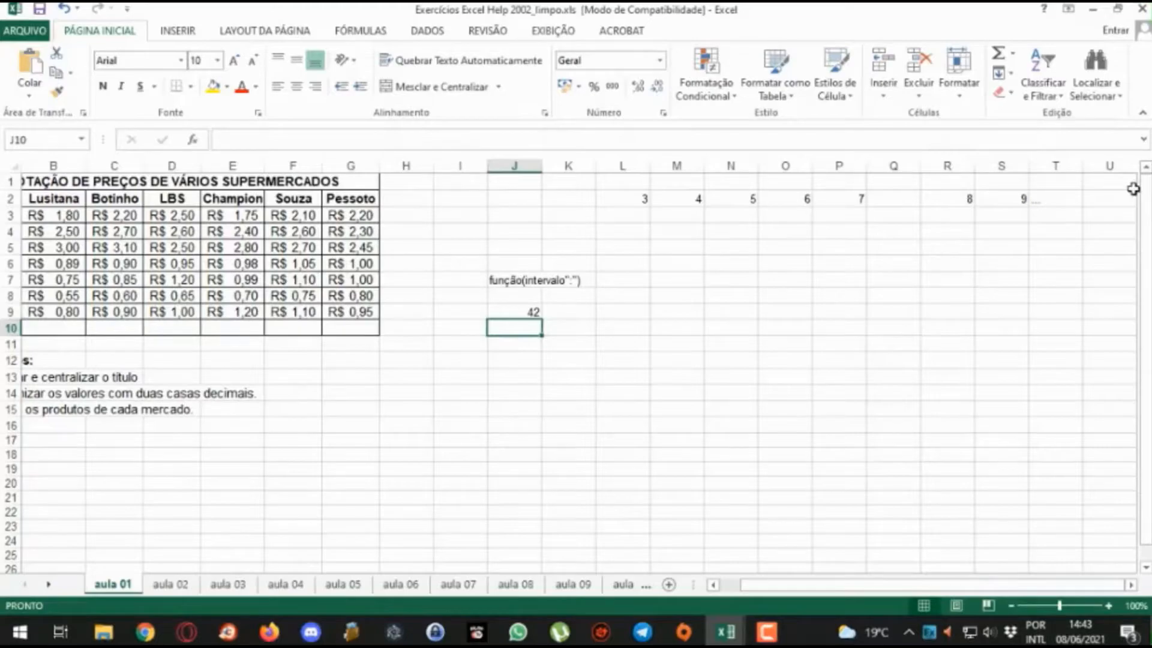
Step: Replace the literal numbers in the J9 formula with the two cell ranges, as =SOMA(L2:P2;R2:S2)
{"action": "left_click", "coordinate": [534, 311]}
{"action": "double_click", "coordinate": [533, 311]}
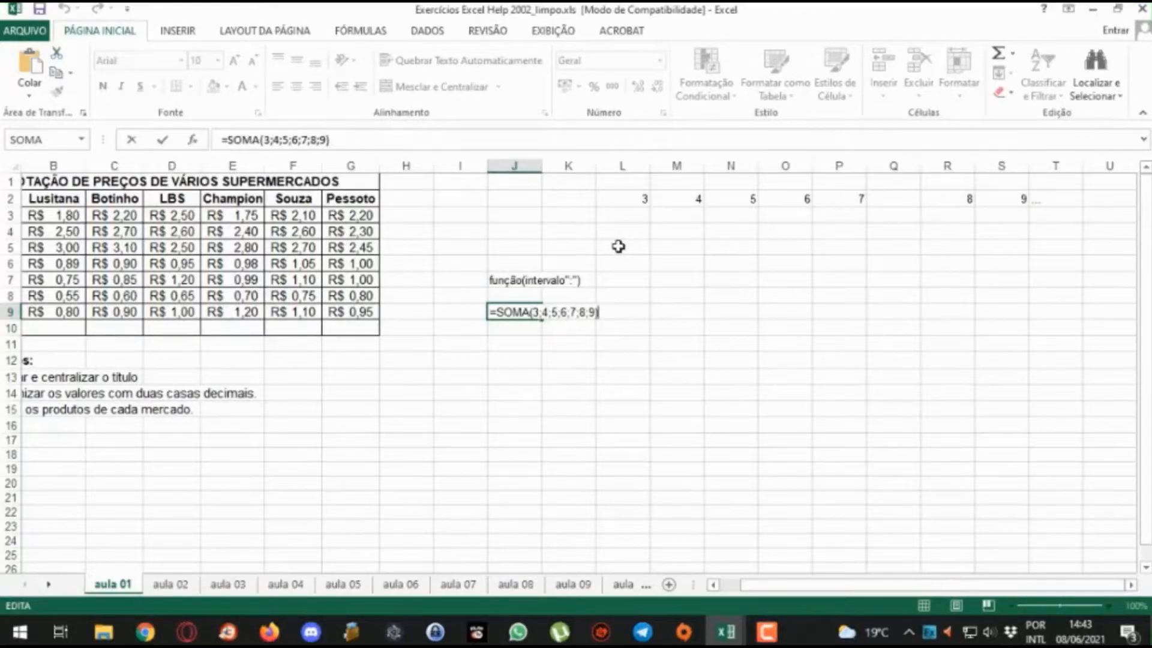
{"action": "key", "text": "BackSpace"}
{"action": "key", "text": "BackSpace"}
{"action": "key", "text": "BackSpace"}
{"action": "key", "text": "BackSpace"}
{"action": "key", "text": "BackSpace"}
{"action": "key", "text": "BackSpace"}
{"action": "key", "text": "BackSpace"}
{"action": "key", "text": "BackSpace"}
{"action": "key", "text": "BackSpace"}
{"action": "key", "text": "BackSpace"}
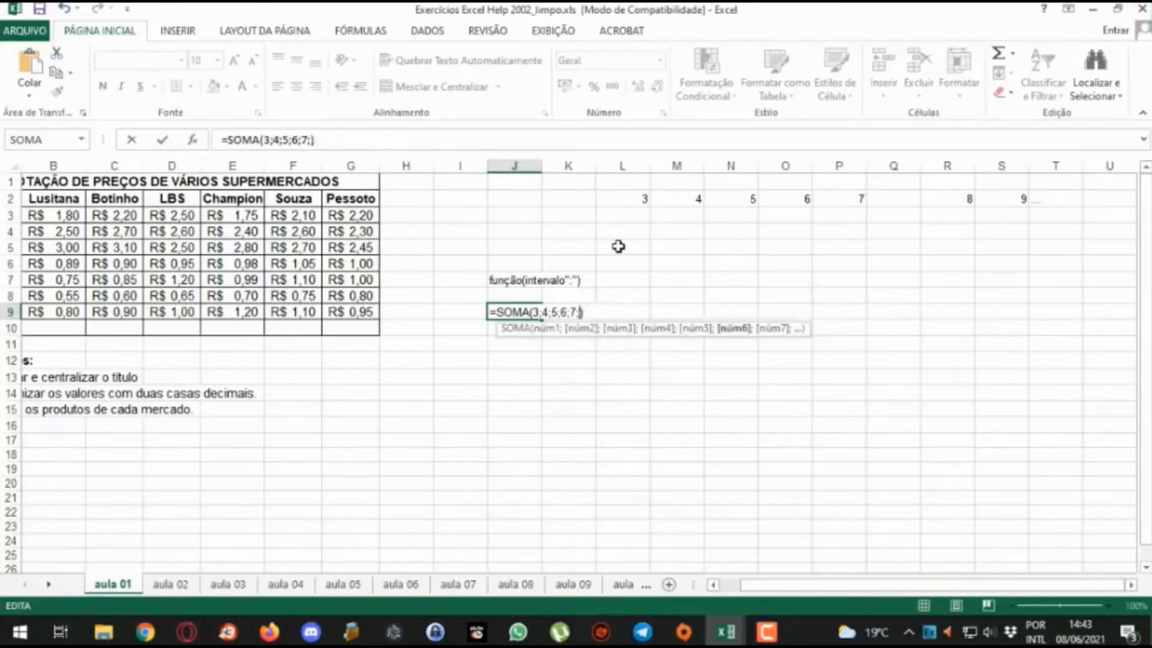
{"action": "key", "text": "BackSpace"}
{"action": "key", "text": "BackSpace"}
{"action": "key", "text": "BackSpace"}
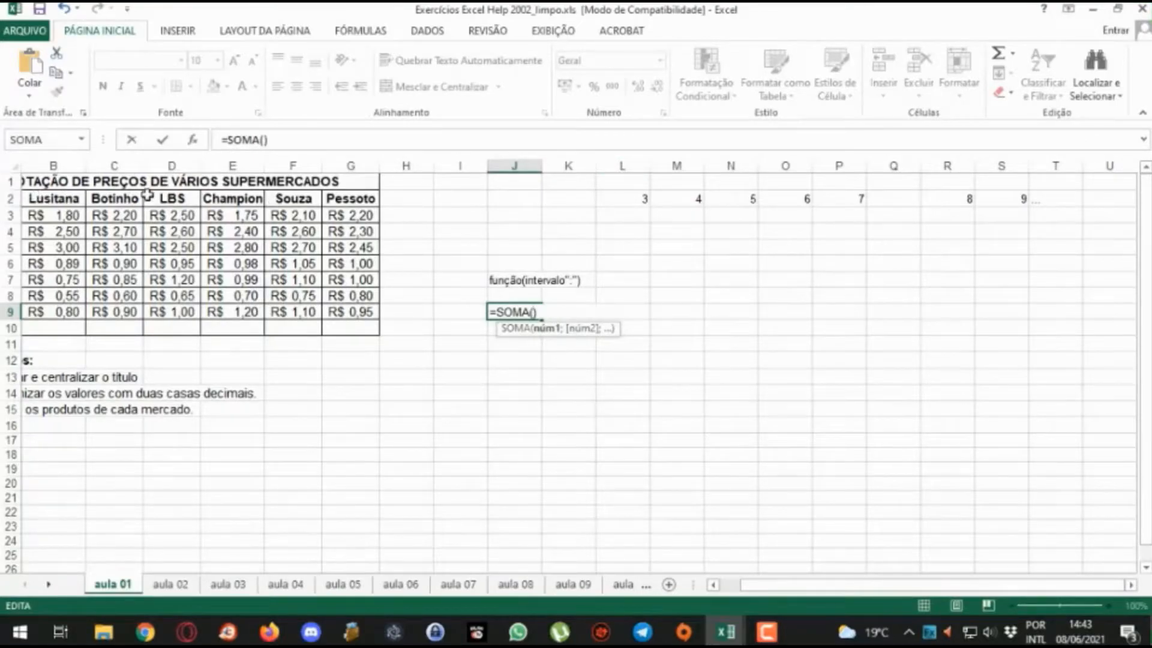
{"action": "type", "text": "l2"}
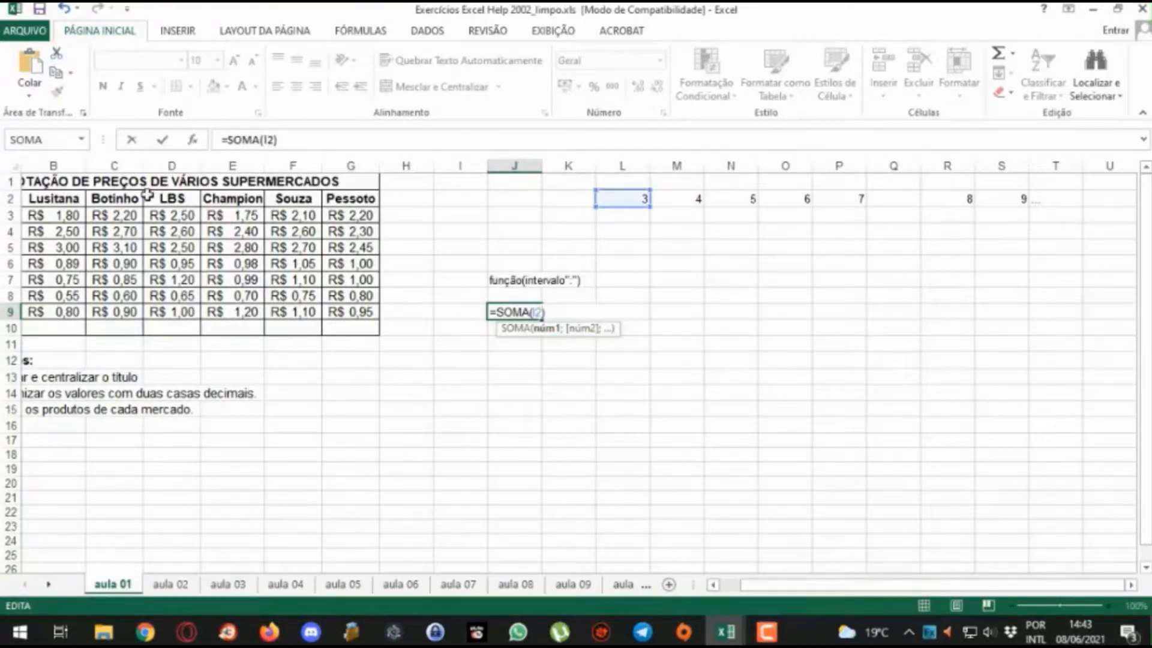
{"action": "type", "text": ":p2"}
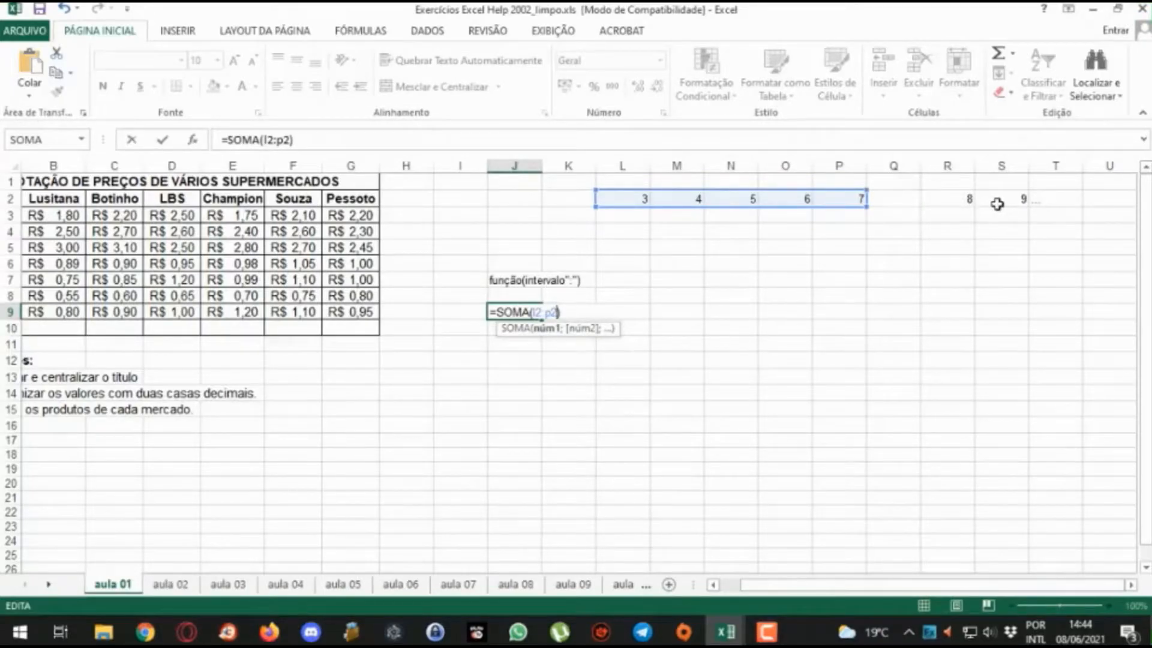
{"action": "type", "text": ";"}
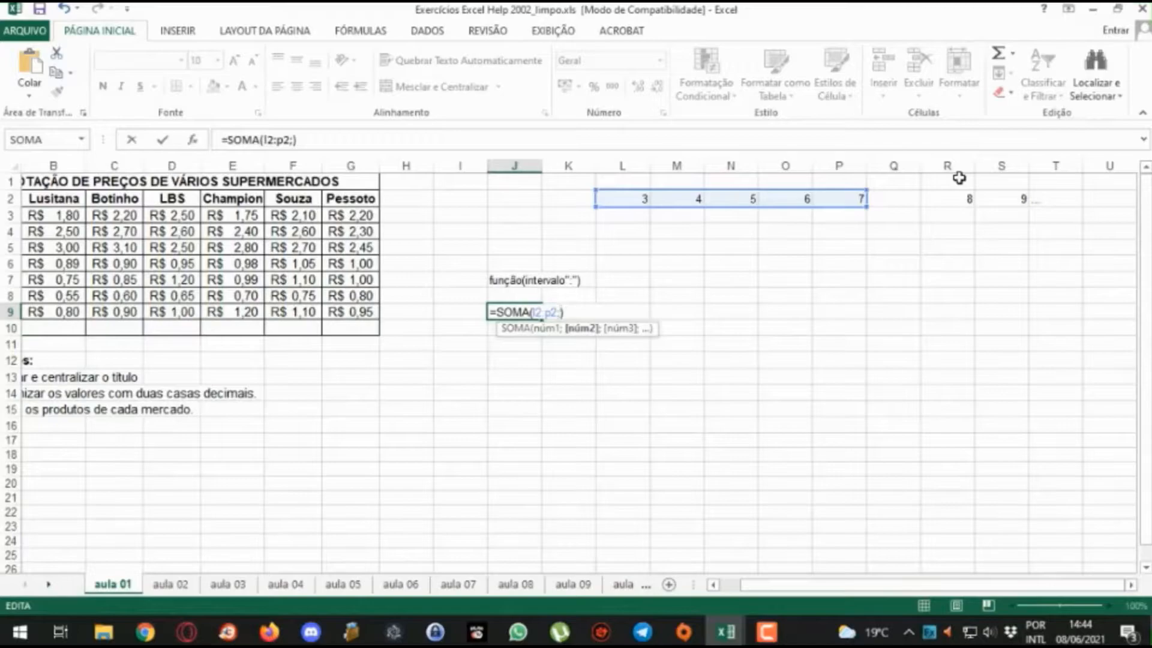
{"action": "type", "text": "r2"}
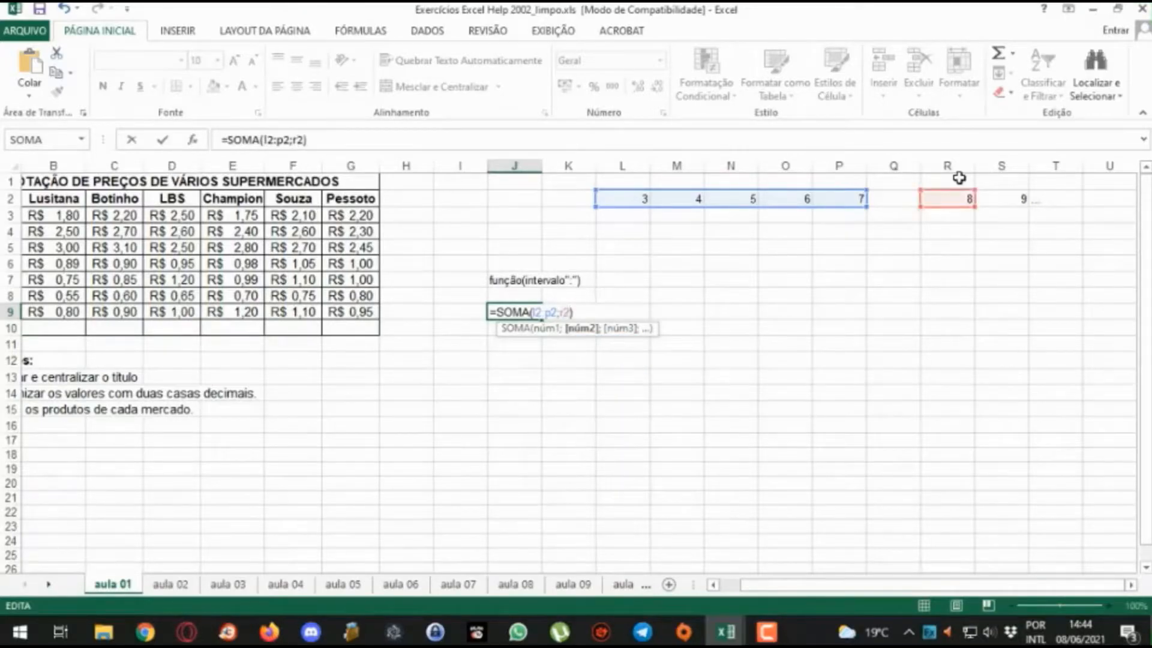
{"action": "type", "text": ":s2"}
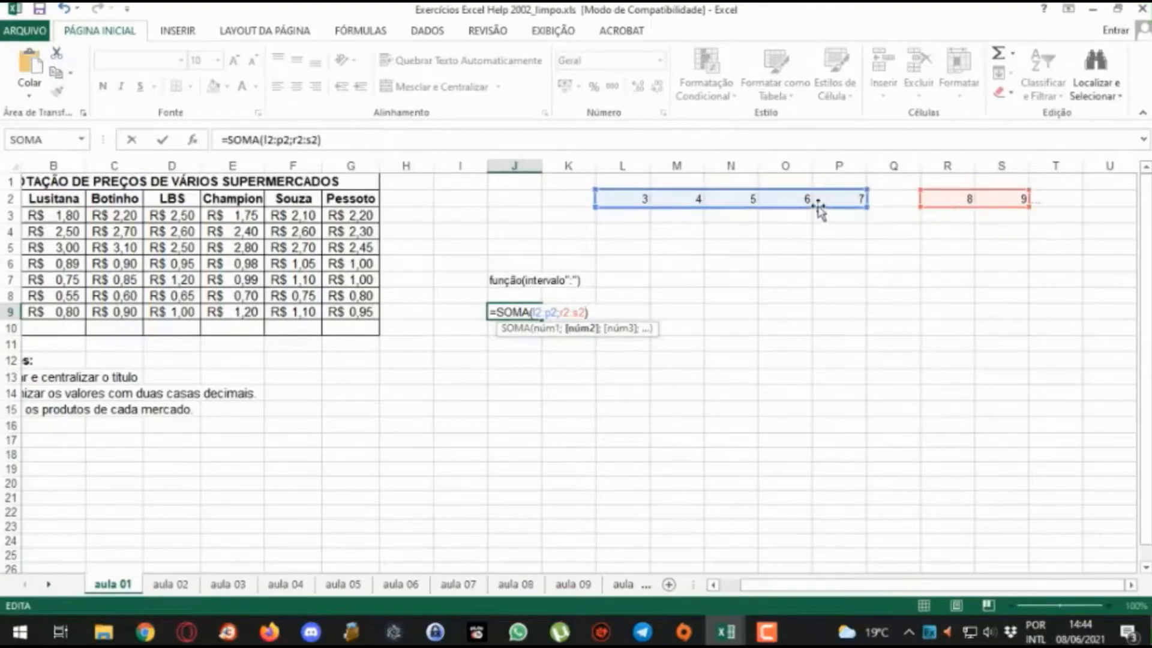
{"action": "key", "text": "Return"}
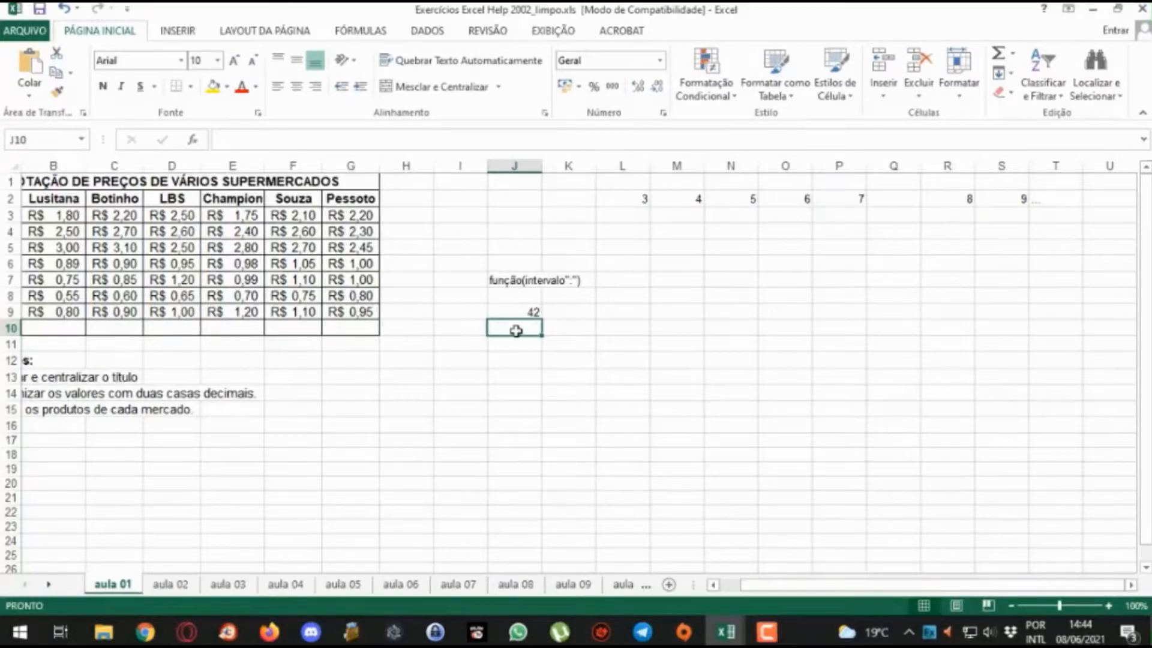
Step: Change the sample number in O2 to 23
{"action": "left_click", "coordinate": [799, 204]}
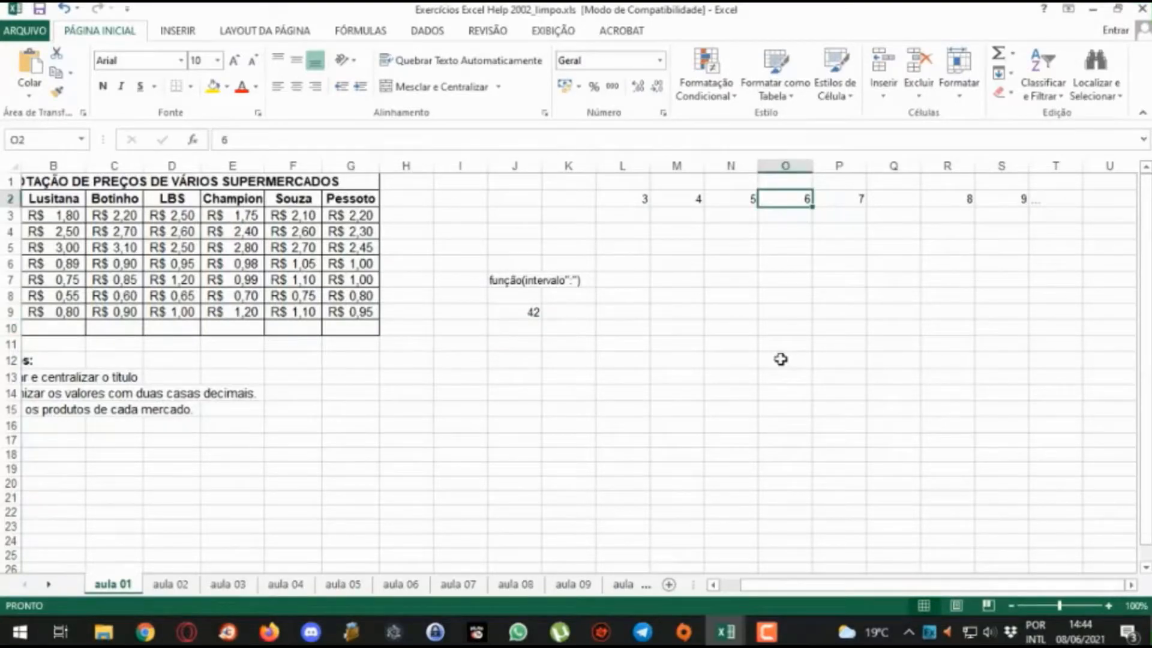
{"action": "type", "text": "23"}
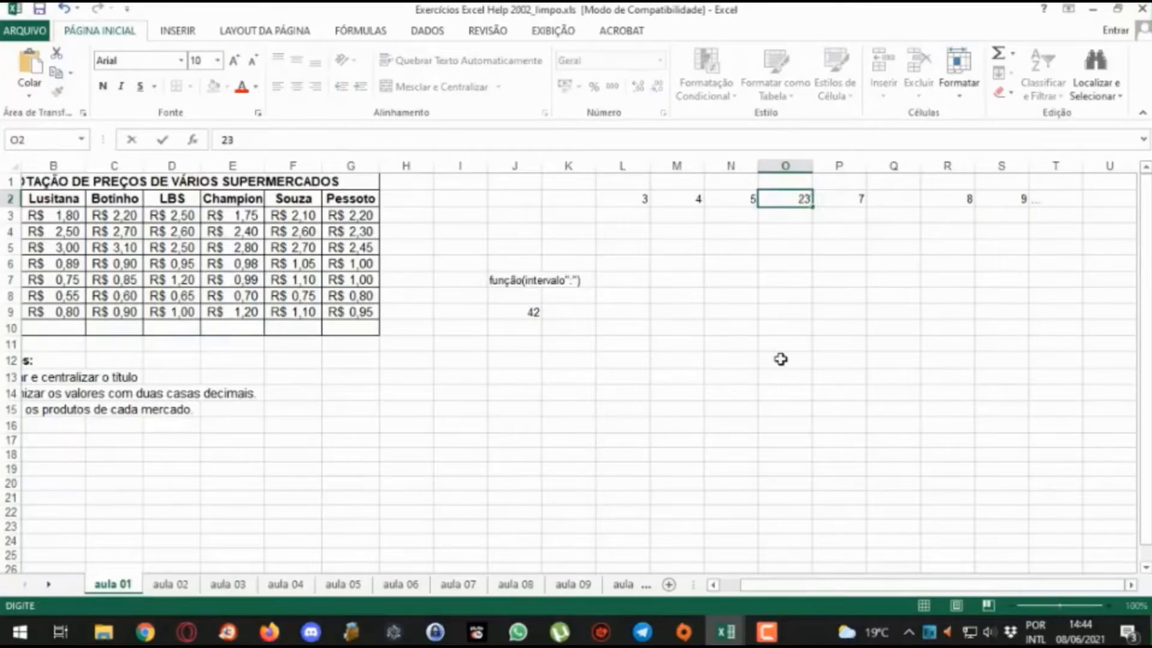
{"action": "key", "text": "Return"}
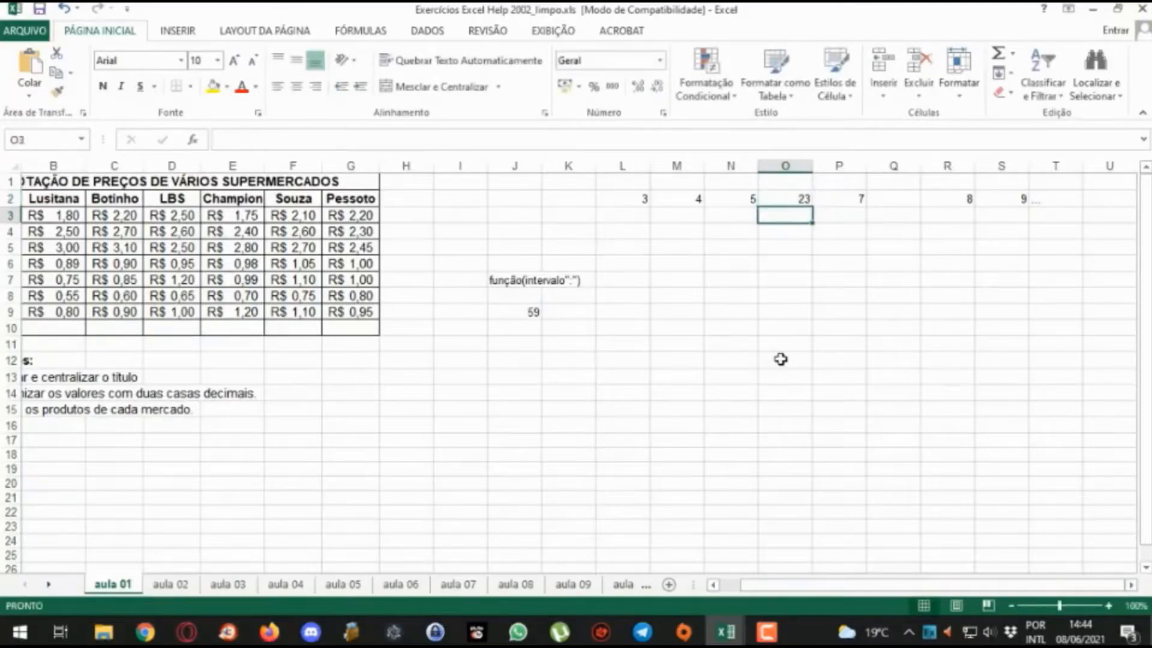
Step: Sum the sample numbers as literals in J10 with the formula =SOMA(3;4;5;23;7;8;9)
{"action": "left_click", "coordinate": [513, 329]}
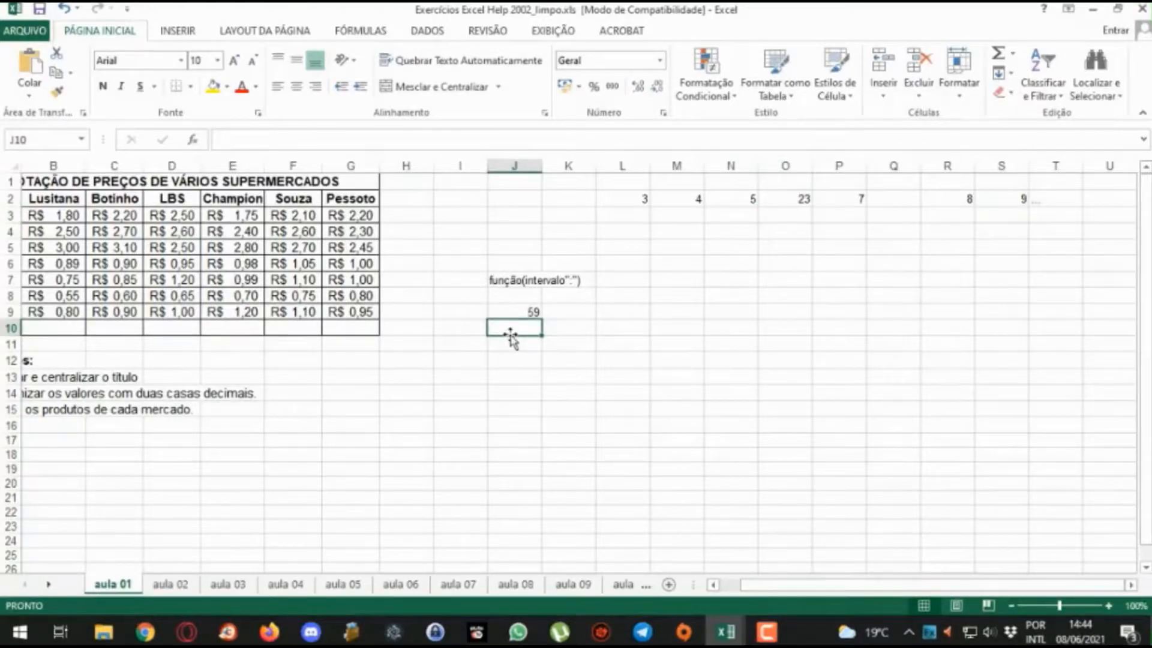
{"action": "type", "text": "=soma"}
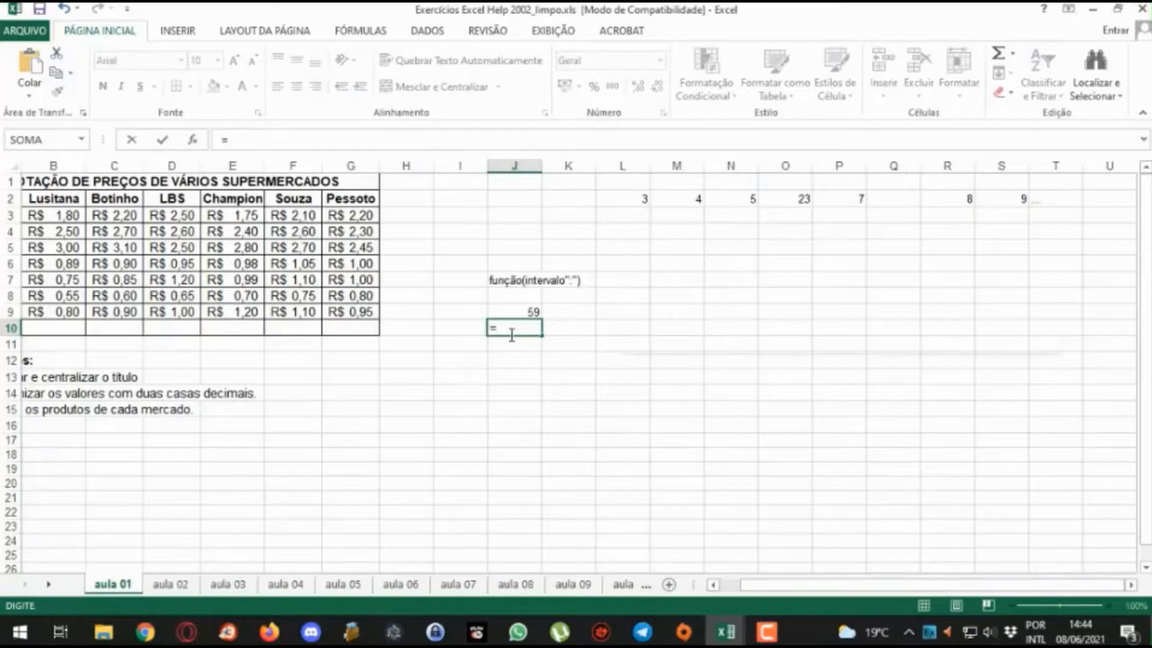
{"action": "type", "text": "("}
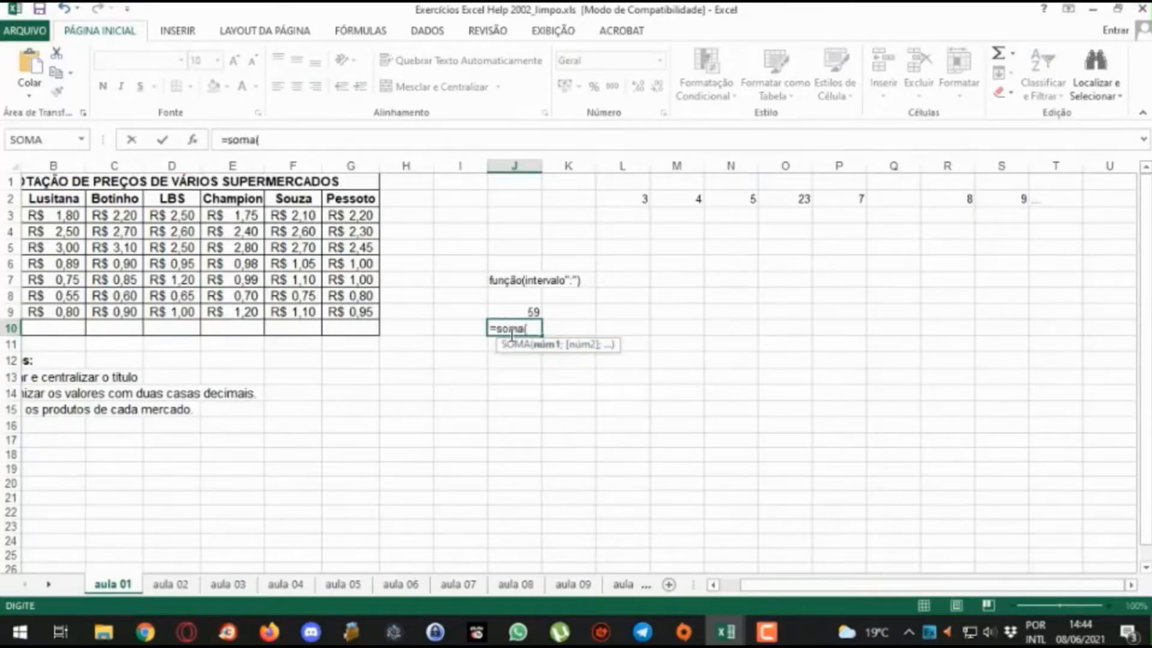
{"action": "type", "text": "3;4;5;"}
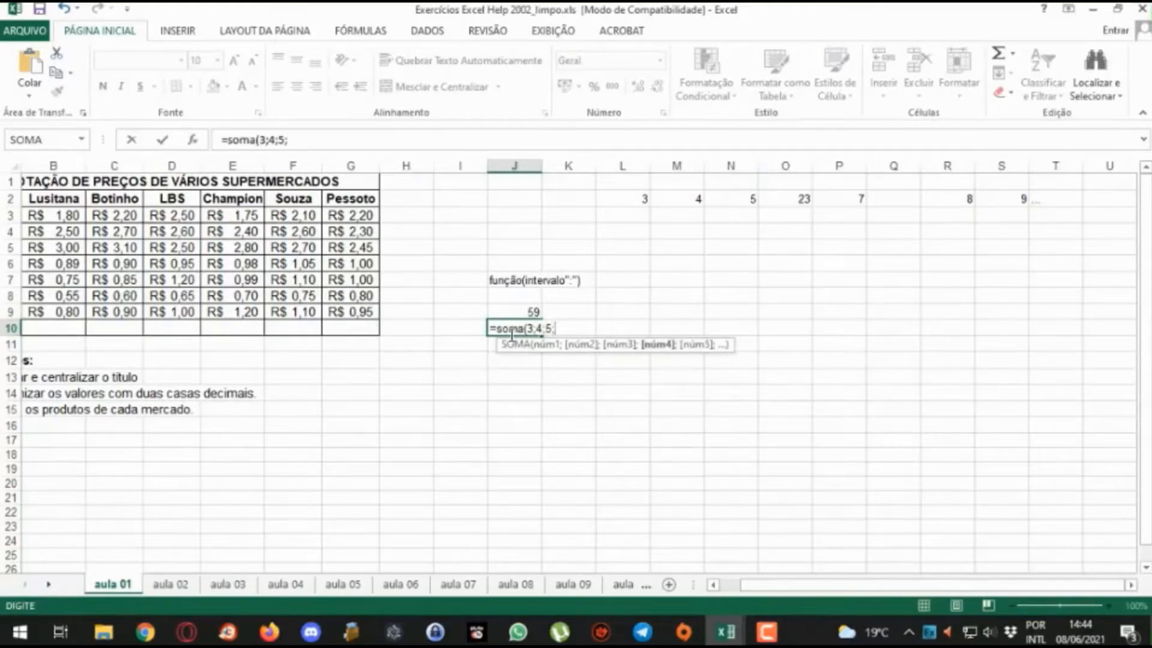
{"action": "type", "text": "23;7;8;9"}
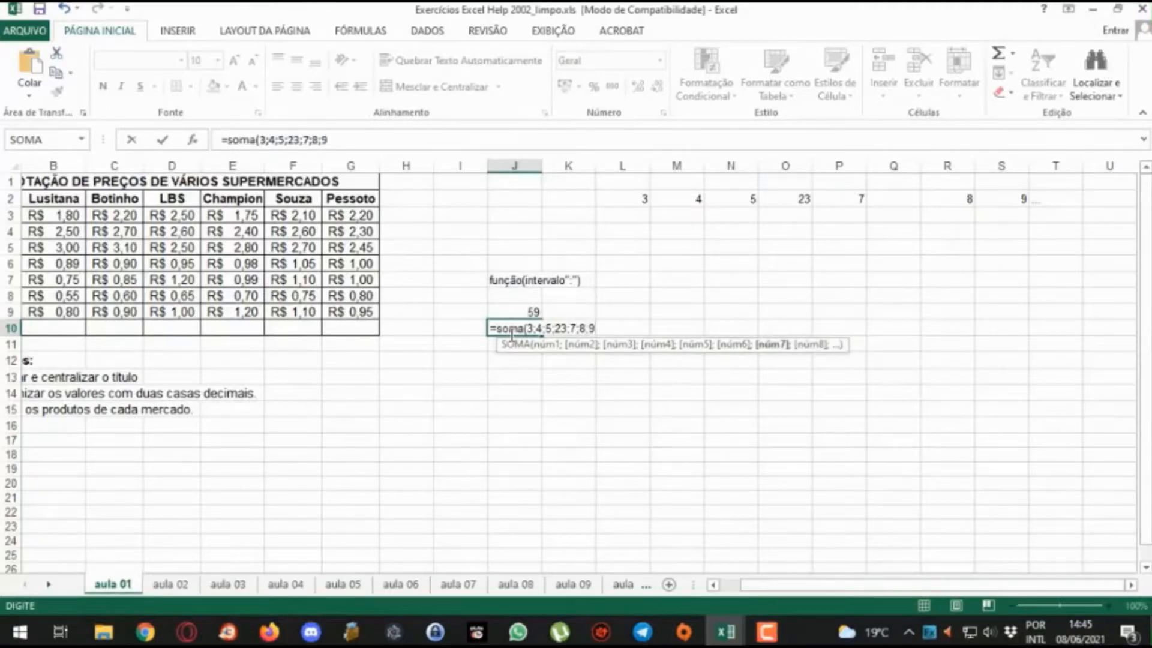
{"action": "key", "text": "Return"}
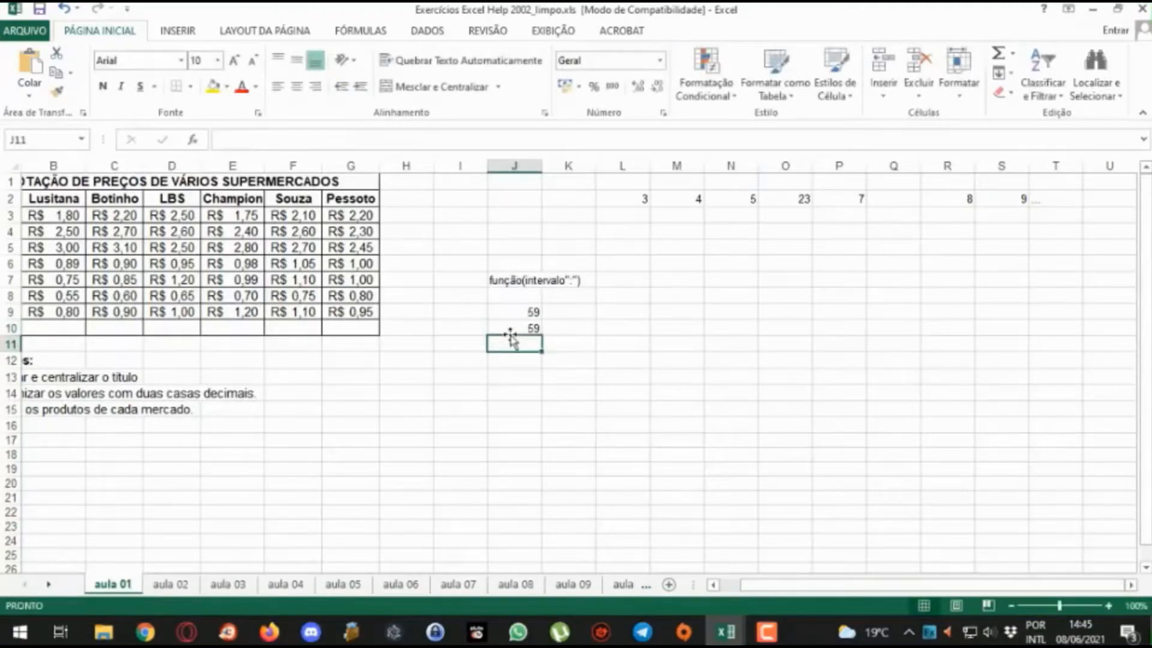
Step: Change the sample number in O2 to 26
{"action": "left_click", "coordinate": [789, 199]}
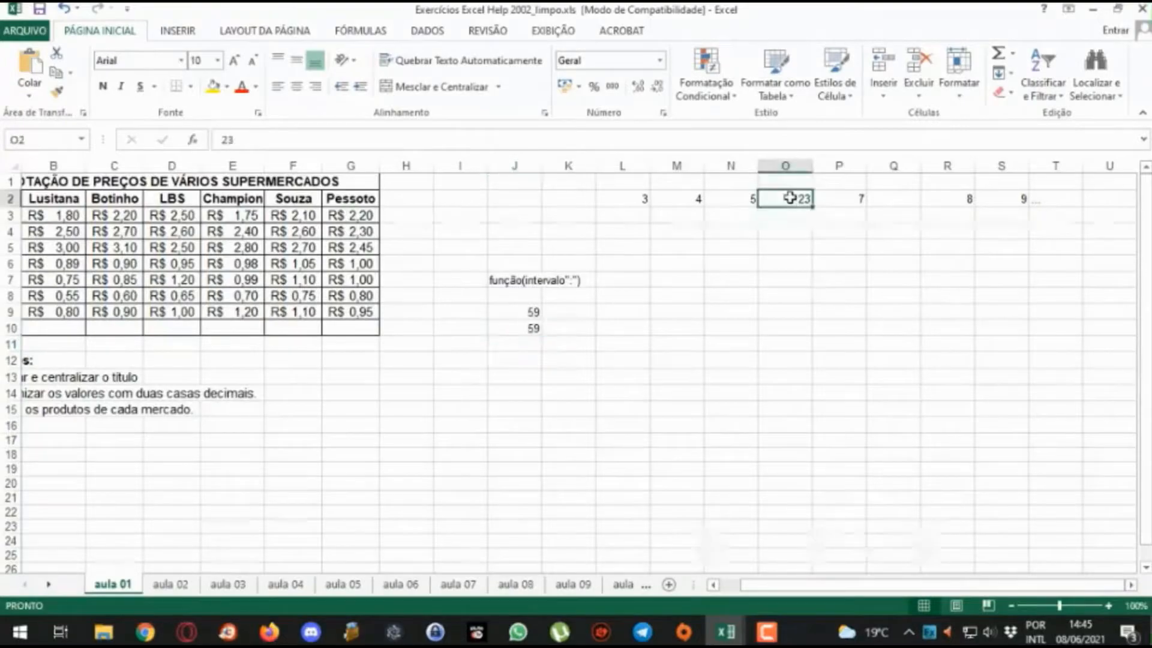
{"action": "type", "text": "2"}
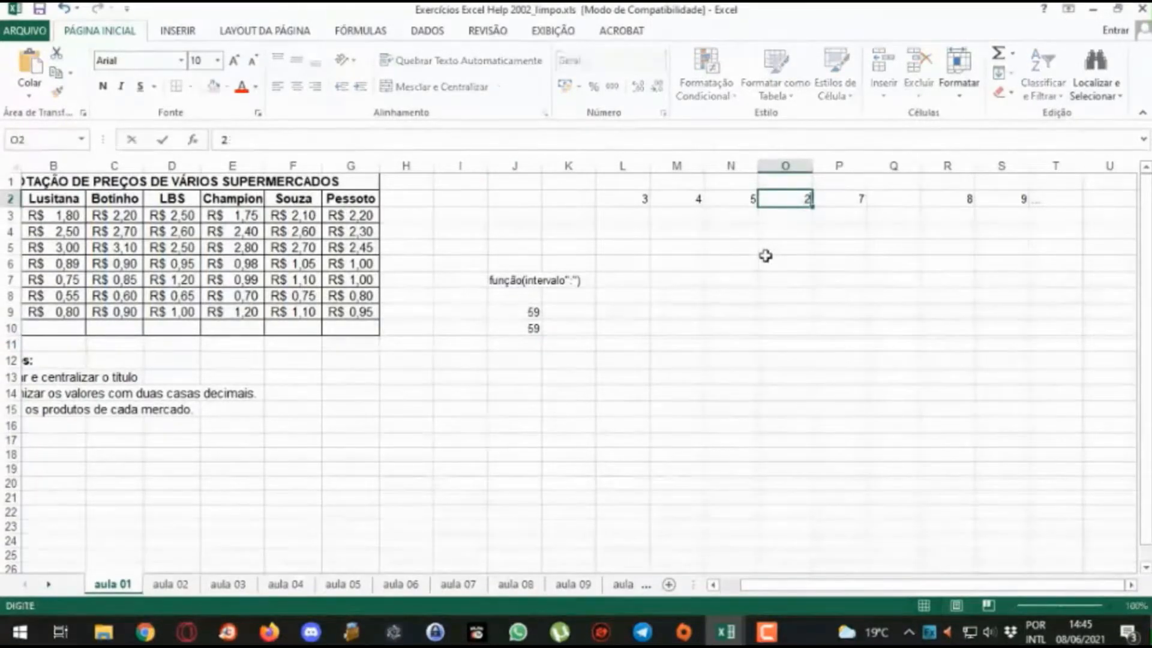
{"action": "type", "text": "6"}
{"action": "key", "text": "Return"}
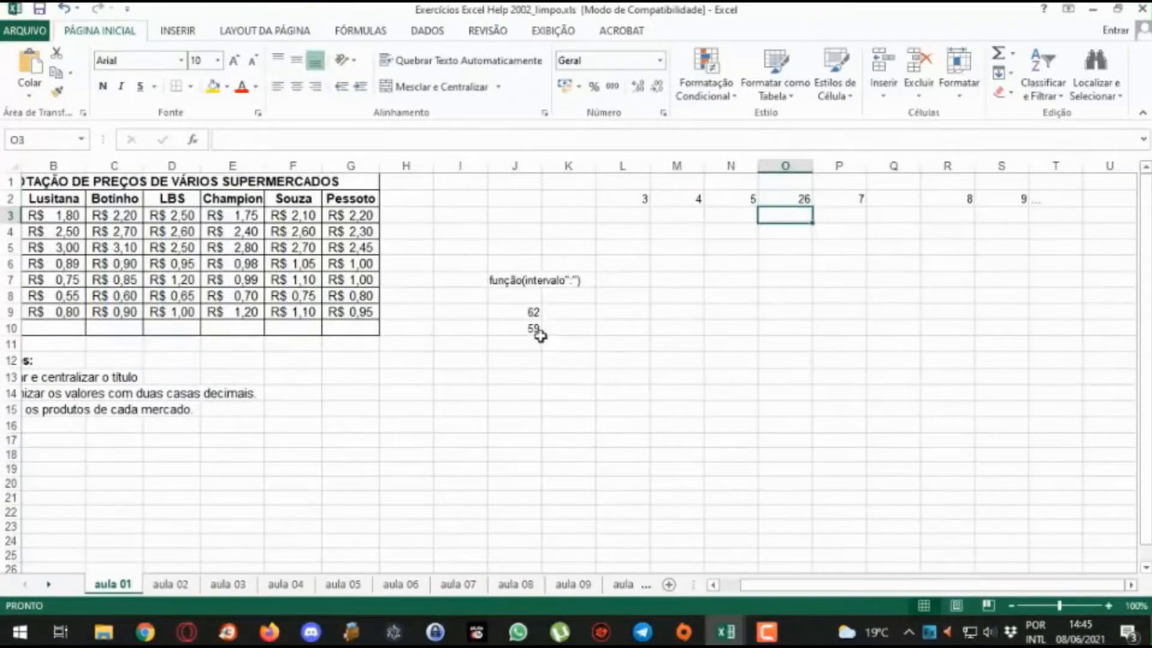
Step: Change the fourth literal number in the J10 formula to 26, giving =SOMA(3;4;5;26;7;8;9)
{"action": "left_click", "coordinate": [517, 332]}
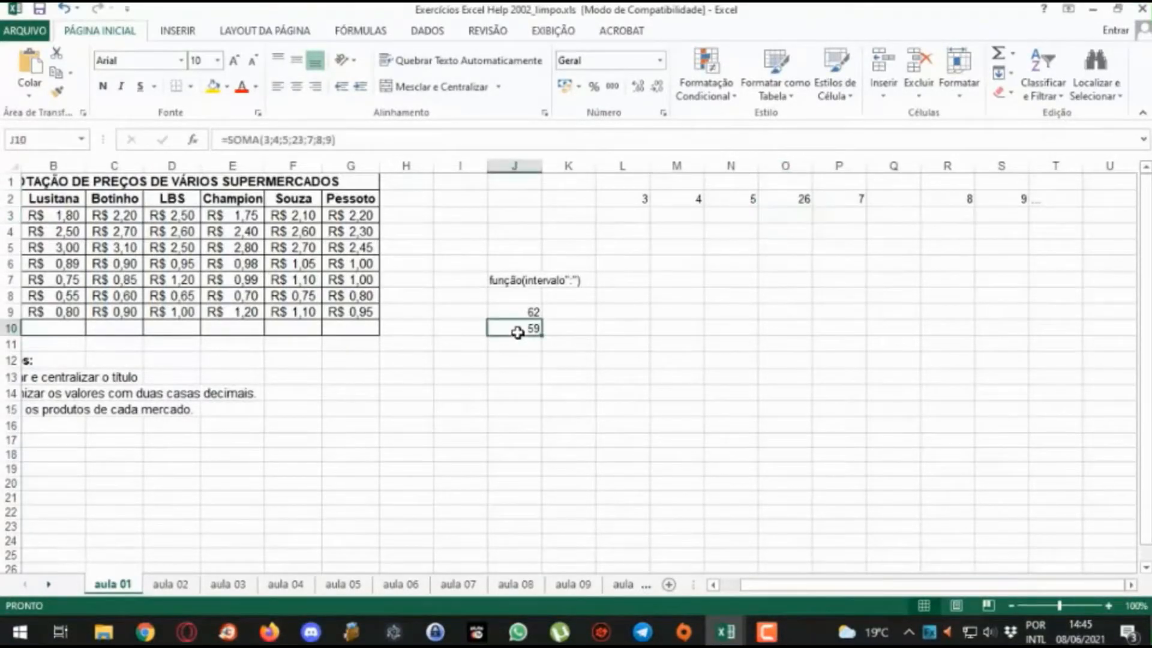
{"action": "double_click", "coordinate": [517, 333]}
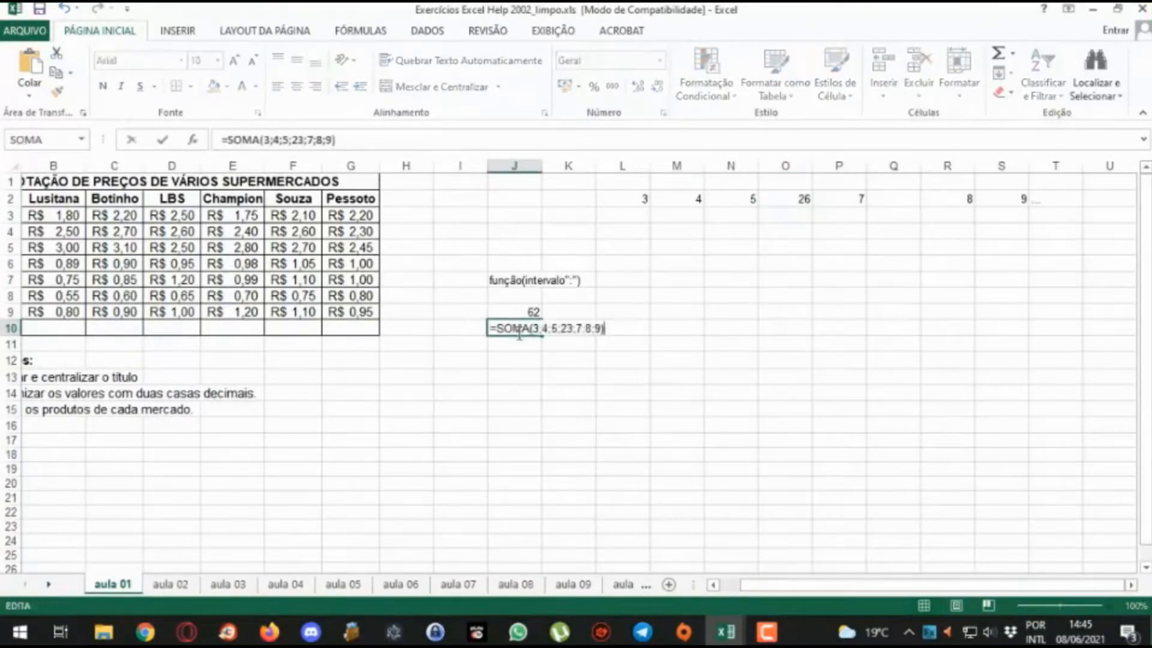
{"action": "left_click", "coordinate": [567, 328]}
{"action": "key", "text": "Delete"}
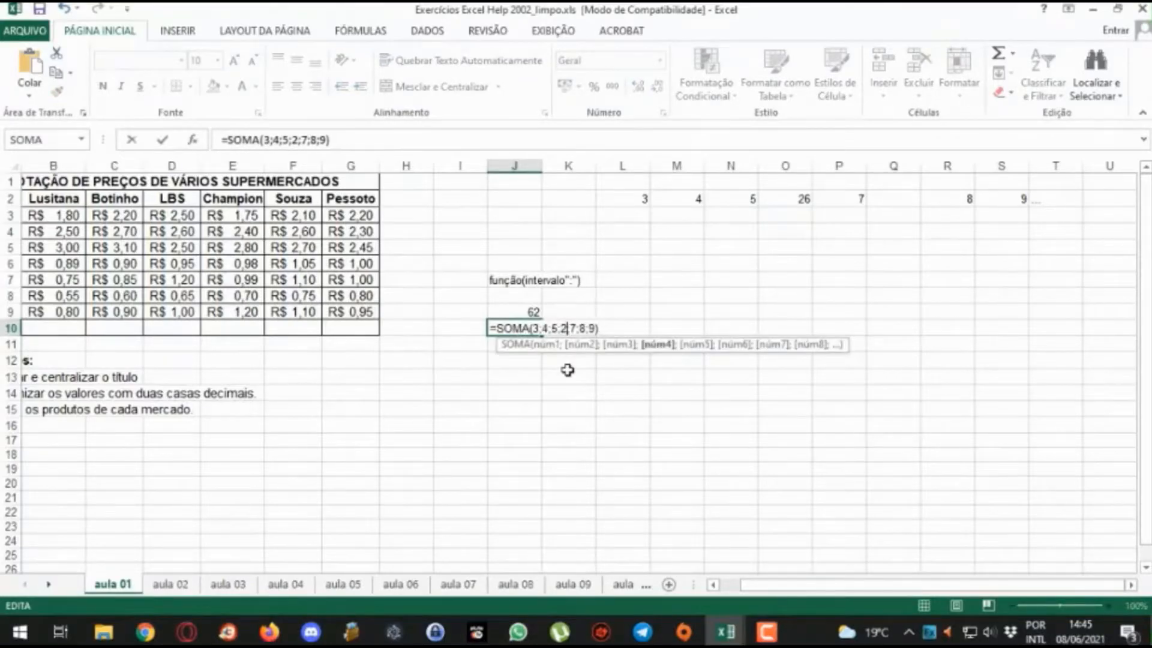
{"action": "type", "text": "6"}
{"action": "key", "text": "Return"}
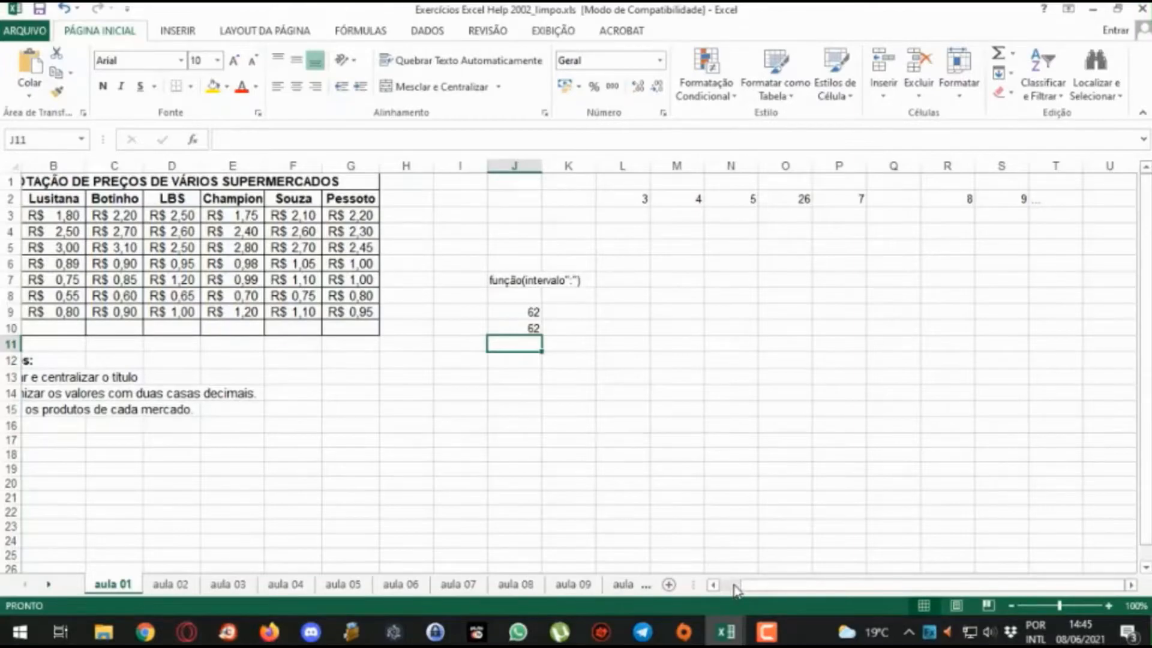
{"action": "left_click_drag", "start_coordinate": [733, 588], "coordinate": [678, 594]}
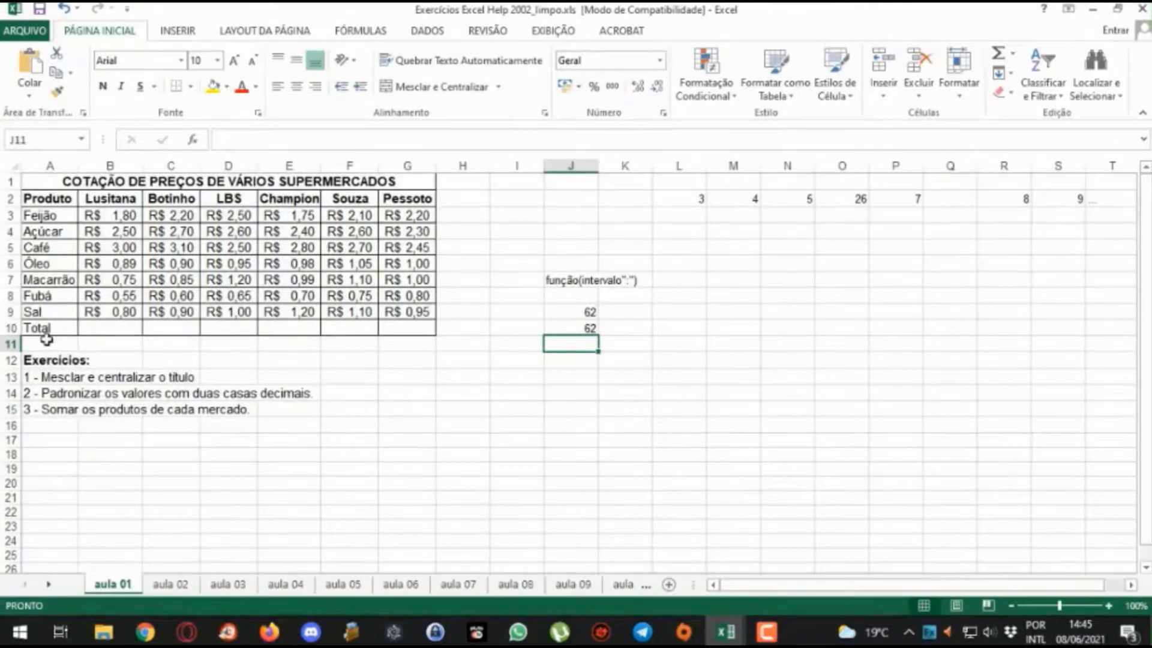
{"action": "key", "text": "F10"}
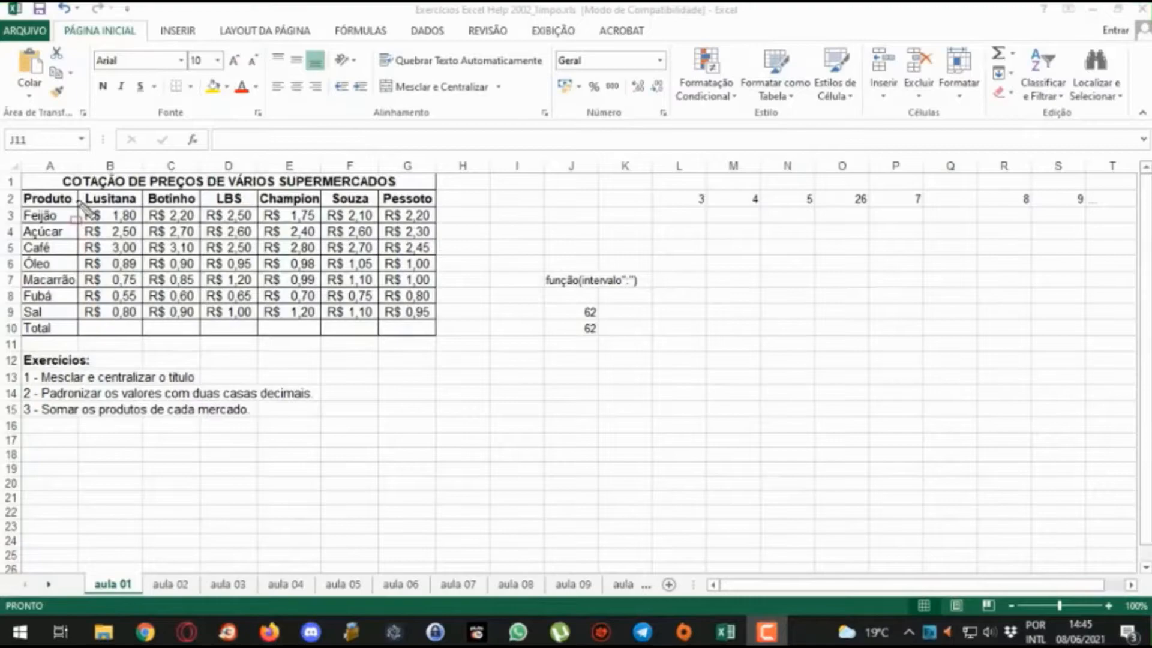
{"action": "mouse_move", "coordinate": [77, 200]}
{"action": "left_mouse_down"}
{"action": "mouse_move", "coordinate": [139, 273]}
{"action": "mouse_move", "coordinate": [142, 318]}
{"action": "left_mouse_up"}
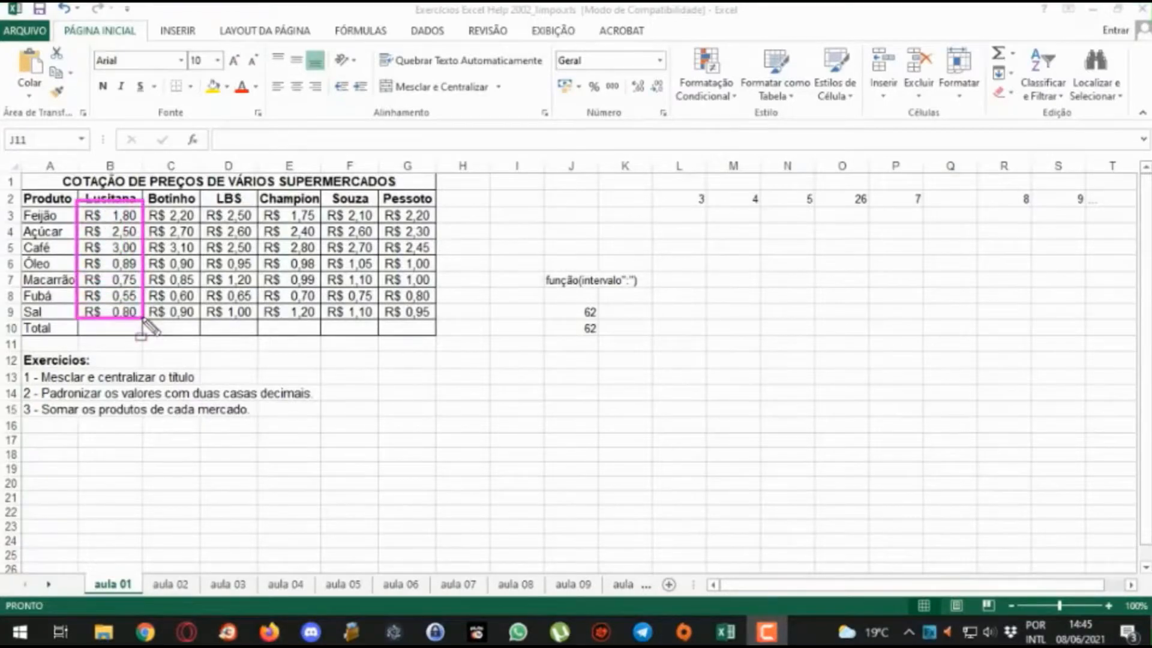
{"action": "mouse_move", "coordinate": [143, 203]}
{"action": "left_mouse_down"}
{"action": "mouse_move", "coordinate": [198, 281]}
{"action": "mouse_move", "coordinate": [200, 318]}
{"action": "left_mouse_up"}
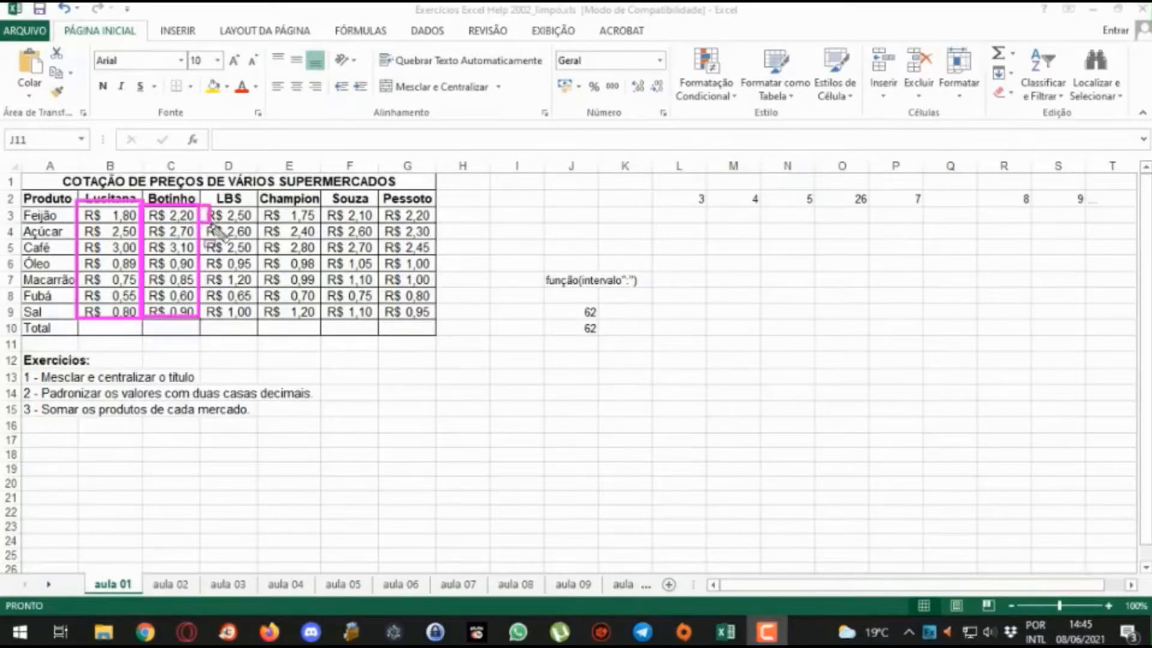
{"action": "left_click_drag", "start_coordinate": [199, 204], "coordinate": [257, 324]}
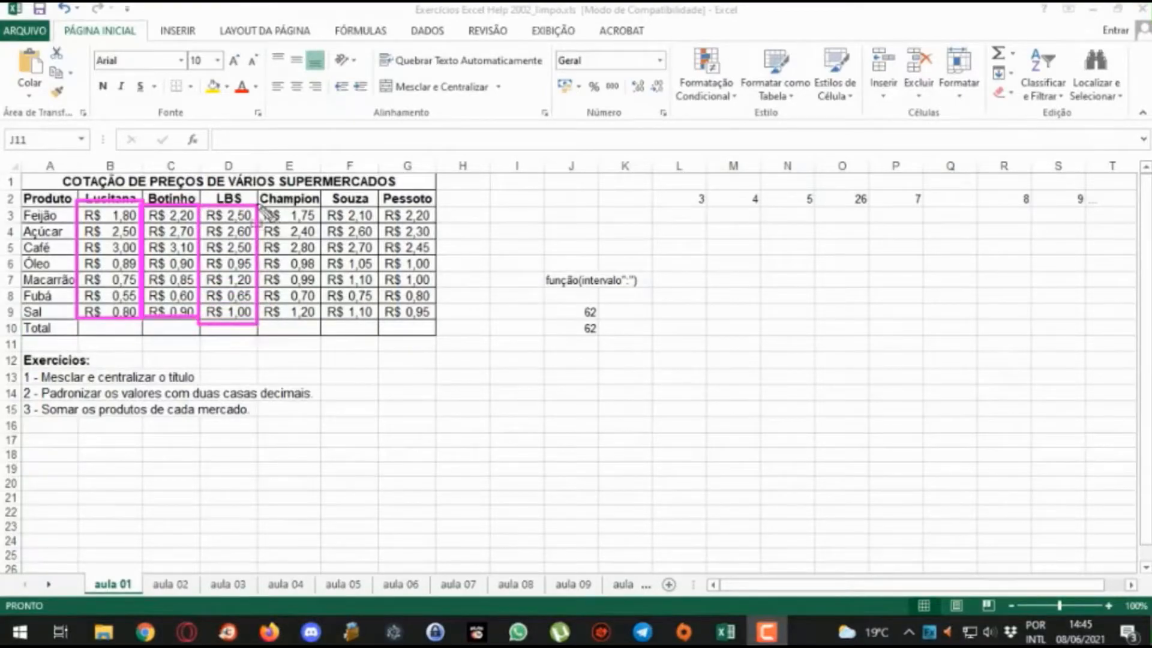
{"action": "mouse_move", "coordinate": [258, 204]}
{"action": "left_mouse_down"}
{"action": "mouse_move", "coordinate": [315, 275]}
{"action": "mouse_move", "coordinate": [319, 322]}
{"action": "left_mouse_up"}
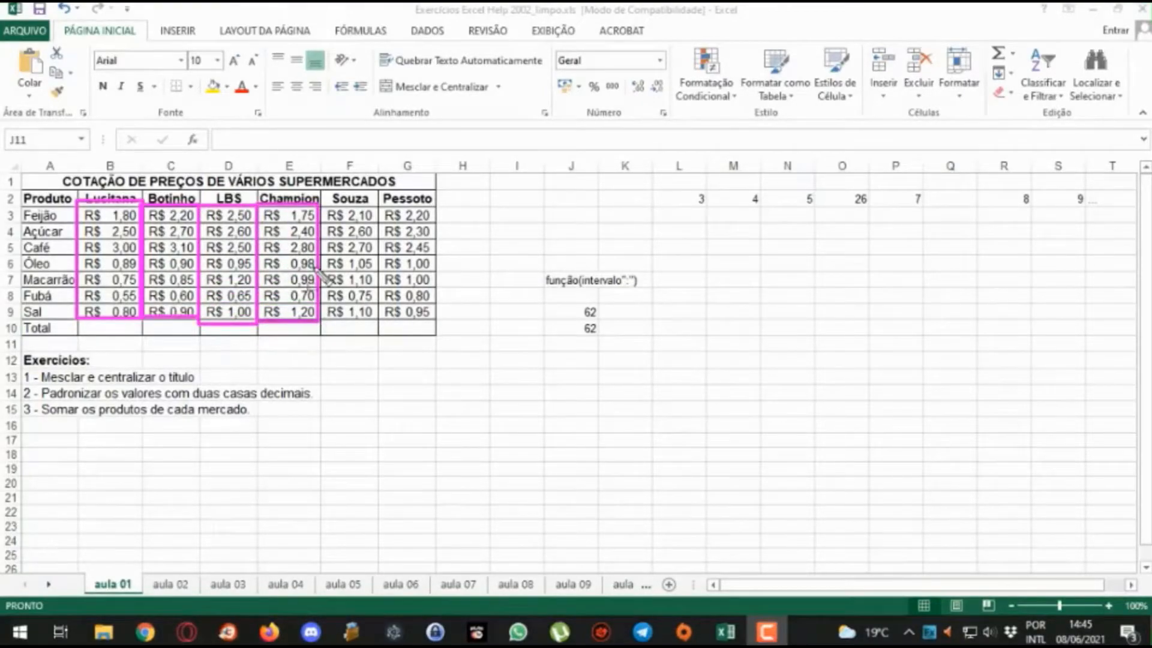
{"action": "mouse_move", "coordinate": [321, 207]}
{"action": "left_mouse_down"}
{"action": "mouse_move", "coordinate": [367, 242]}
{"action": "mouse_move", "coordinate": [373, 322]}
{"action": "left_mouse_up"}
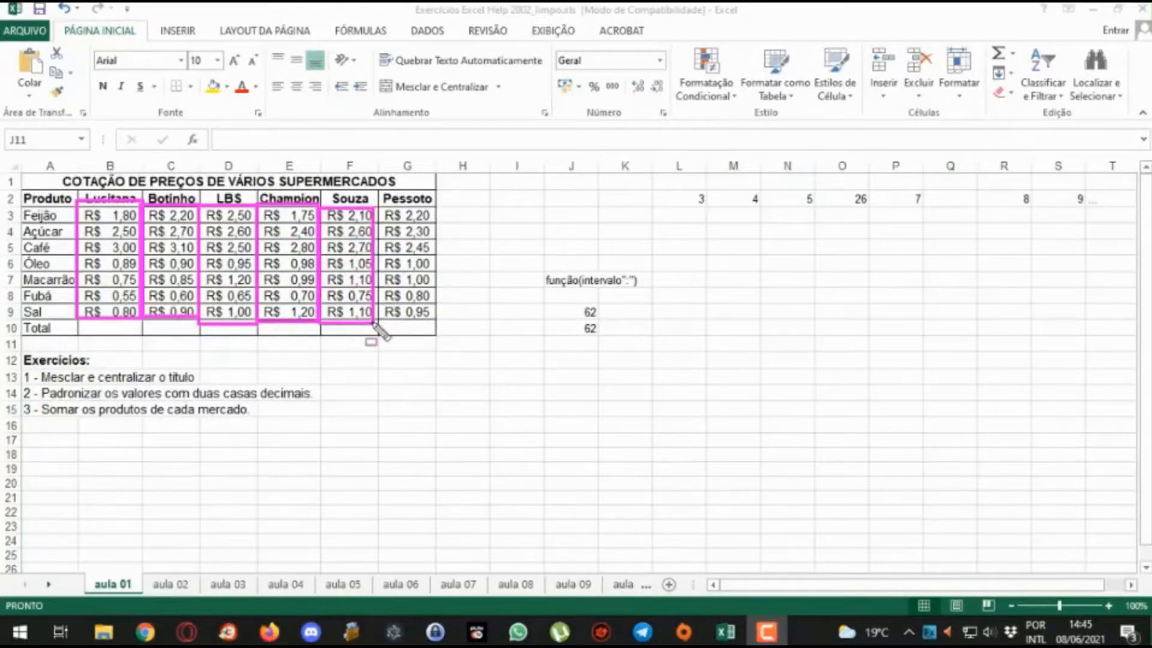
{"action": "key", "text": "Escape"}
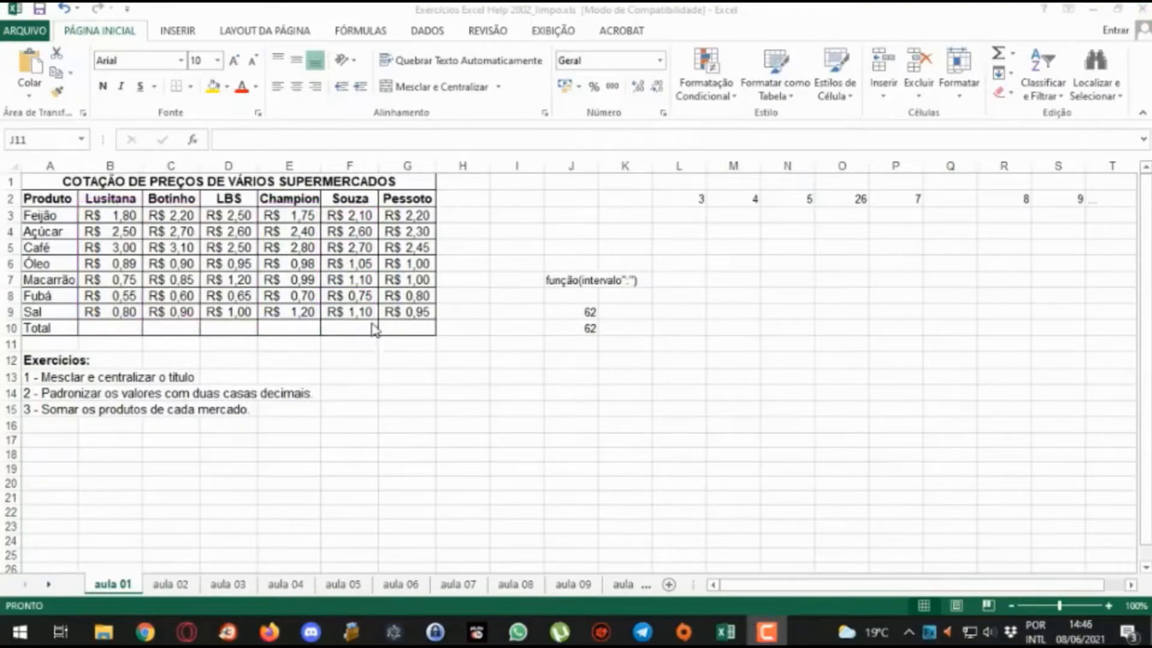
Step: Total the Lusitana market's product prices in B10 with the formula =SOMA(B3:B9)
{"action": "left_click", "coordinate": [99, 327]}
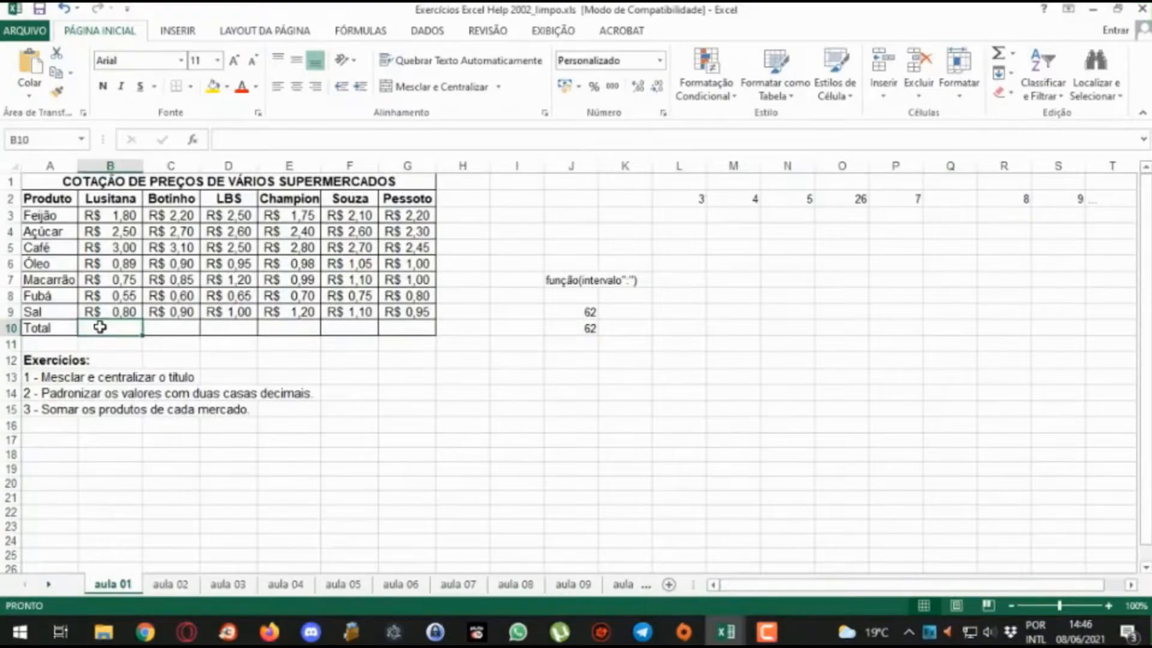
{"action": "type", "text": "="}
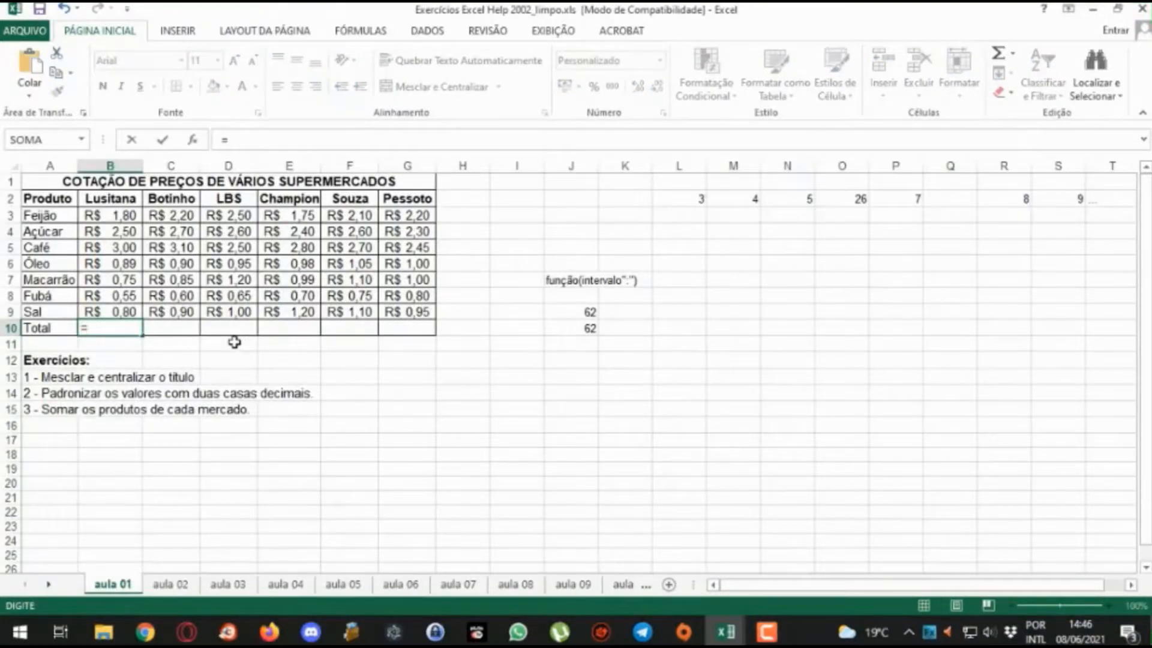
{"action": "type", "text": "soma"}
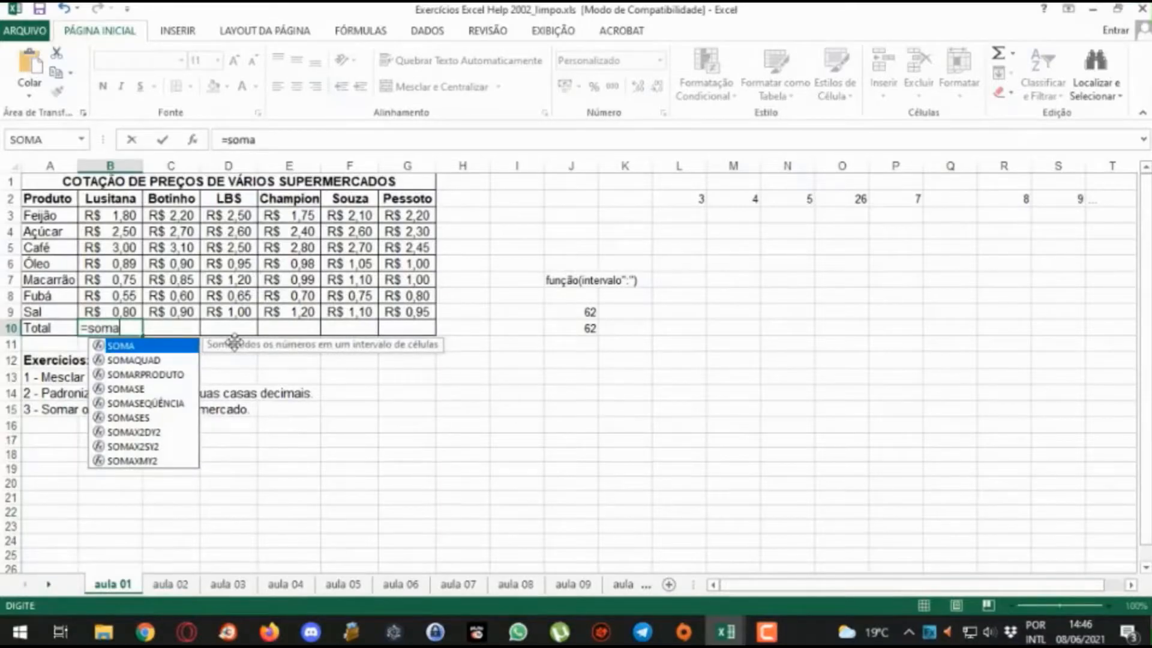
{"action": "type", "text": "("}
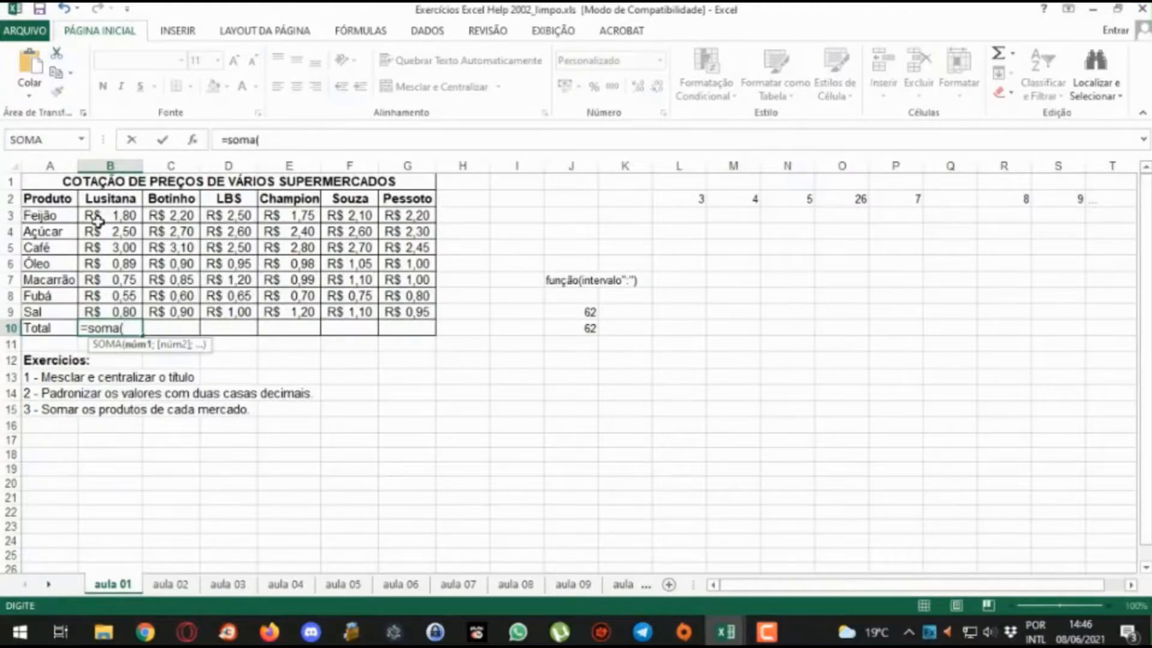
{"action": "type", "text": "b3"}
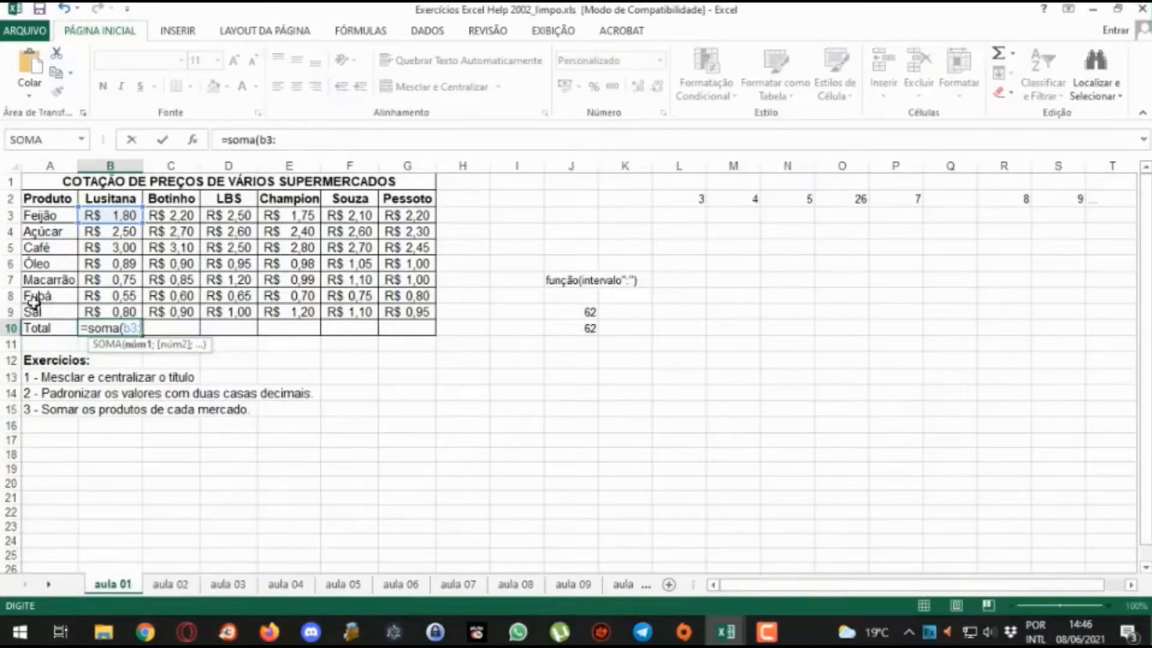
{"action": "type", "text": ":b9"}
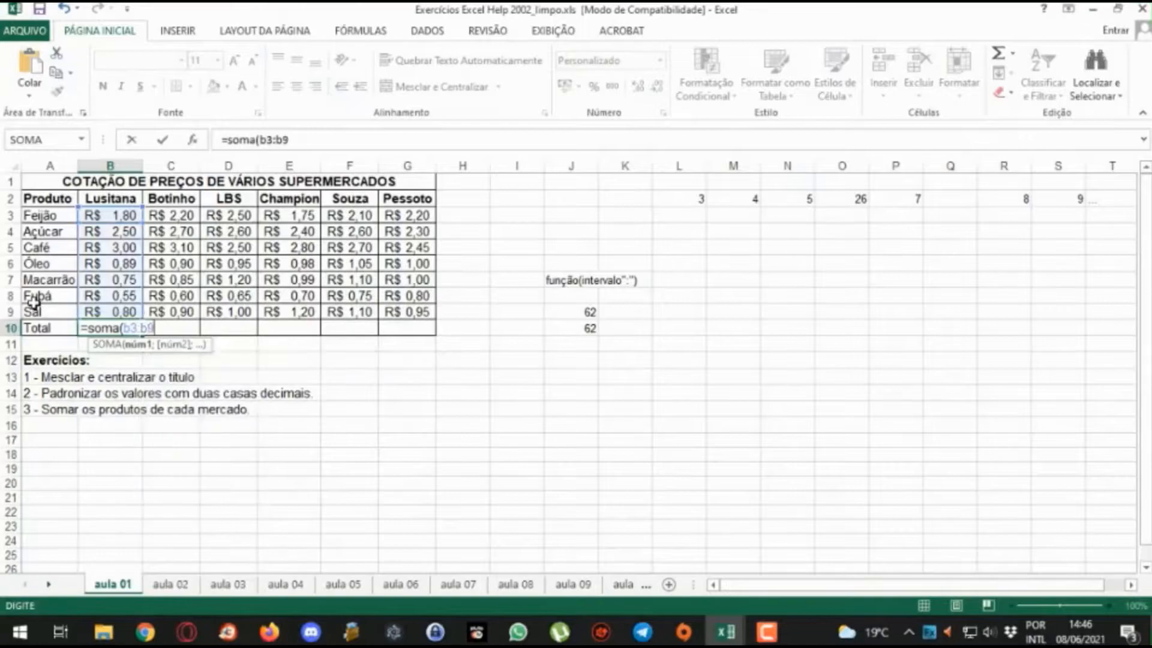
{"action": "type", "text": ")"}
{"action": "key", "text": "Return"}
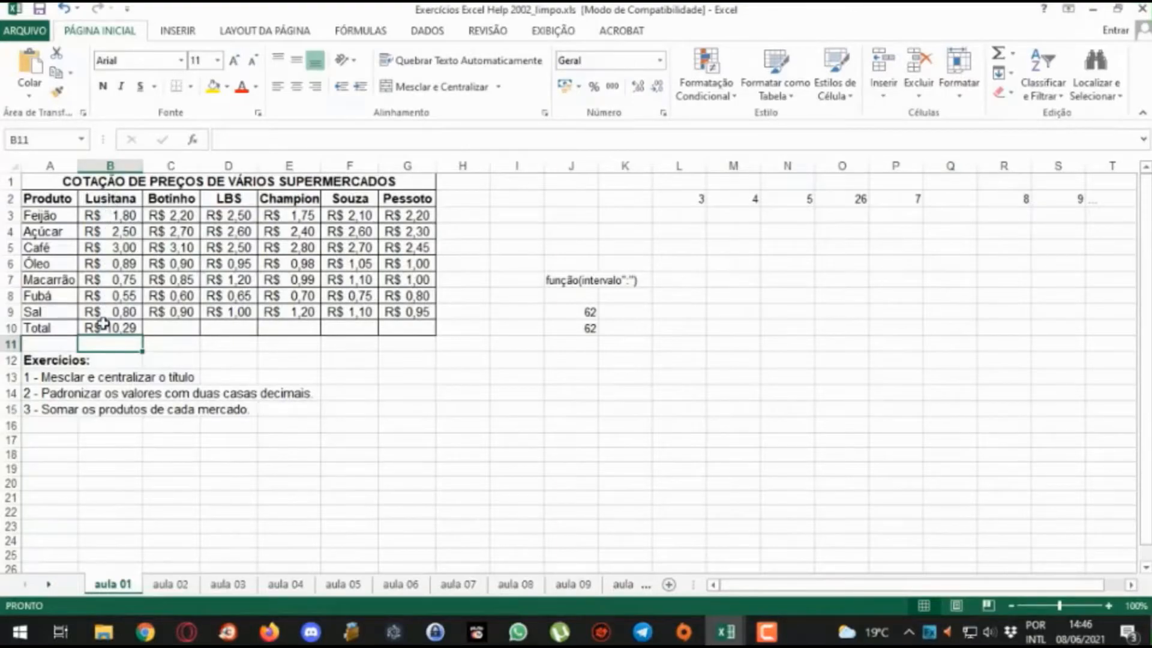
Step: Total the Botinho market's product prices in C10 with =SOMA(C3:C9), picking the range directly on the sheet
{"action": "left_click", "coordinate": [176, 328]}
{"action": "type", "text": "="}
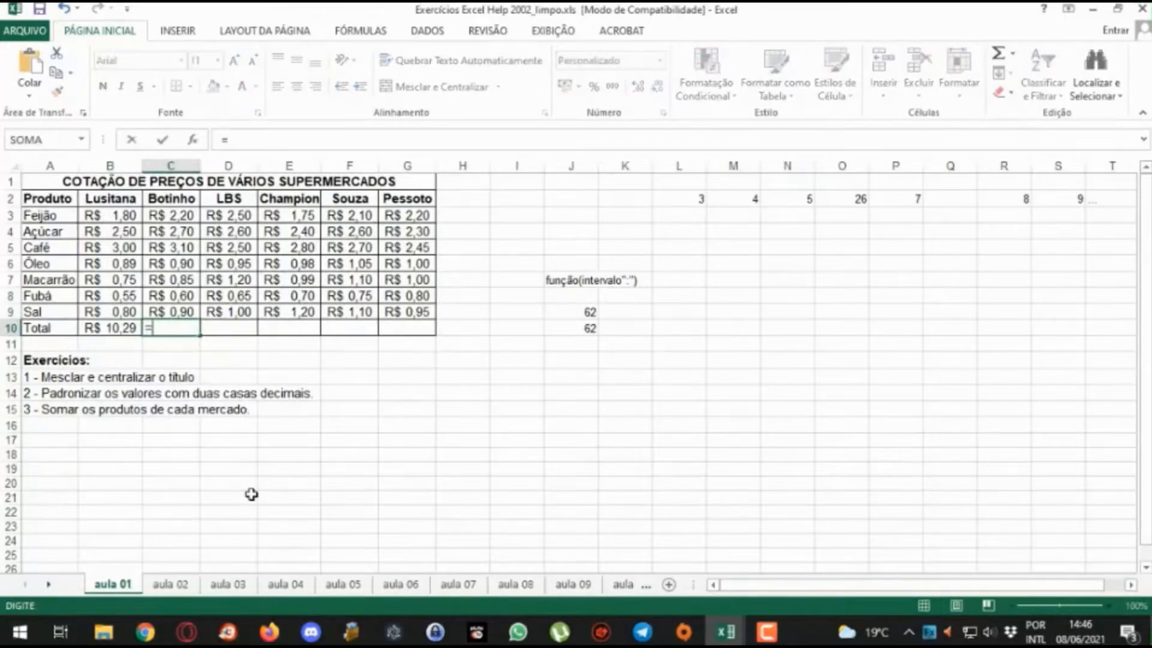
{"action": "type", "text": "soma("}
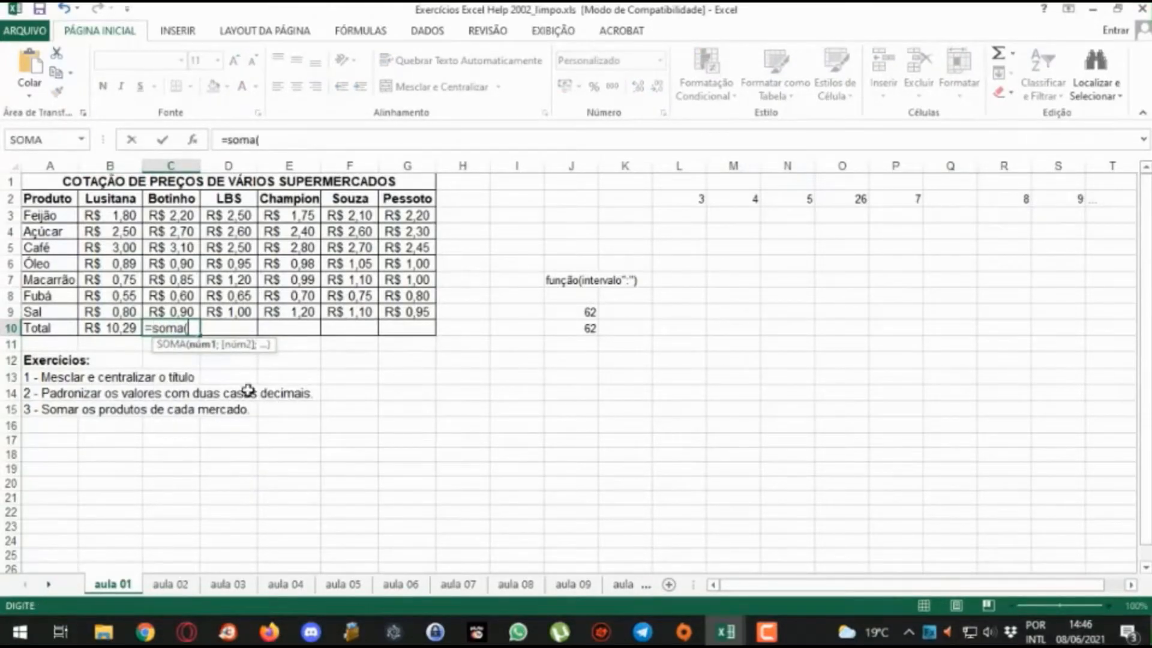
{"action": "left_click", "coordinate": [181, 216]}
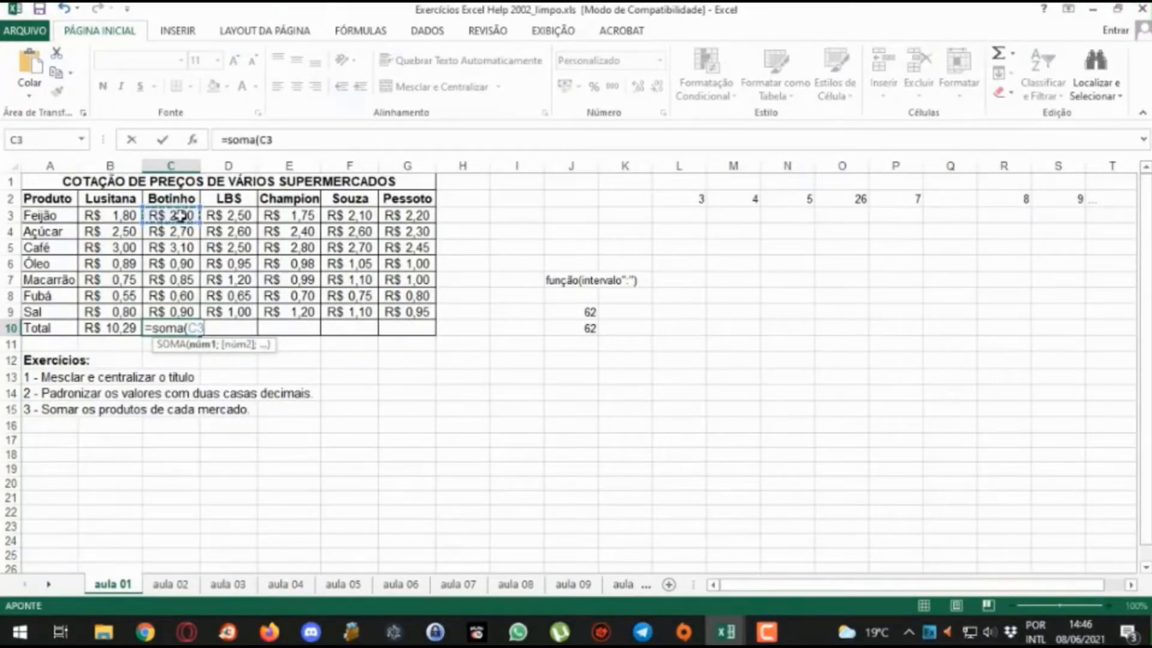
{"action": "left_click_drag", "start_coordinate": [181, 216], "coordinate": [166, 310]}
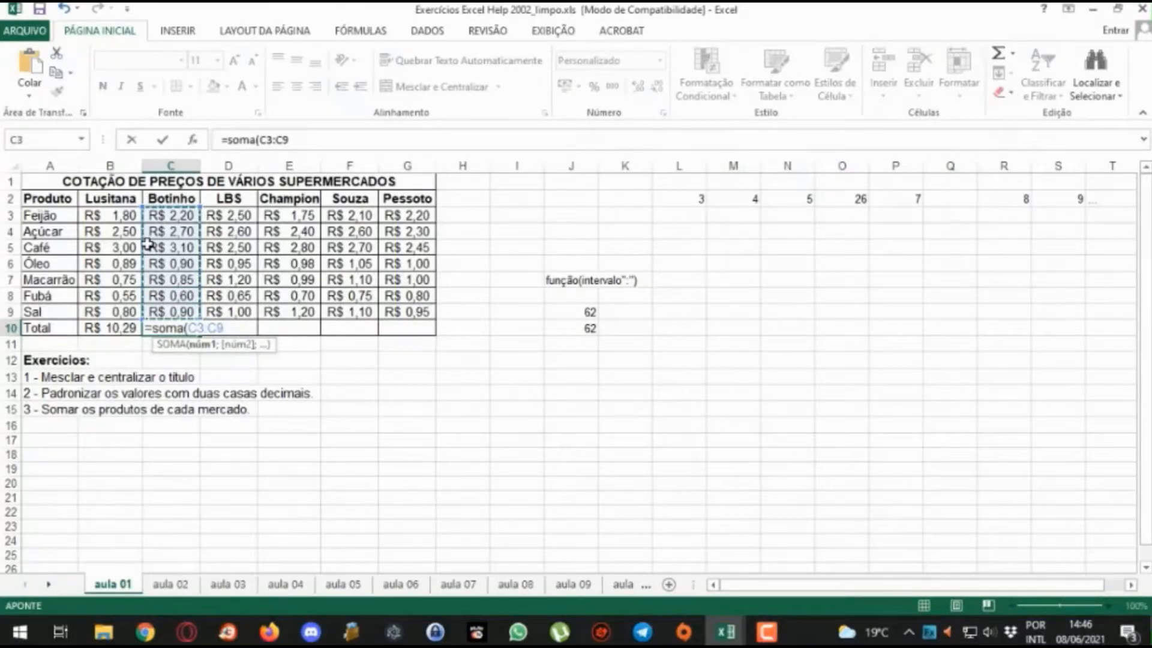
{"action": "type", "text": ")"}
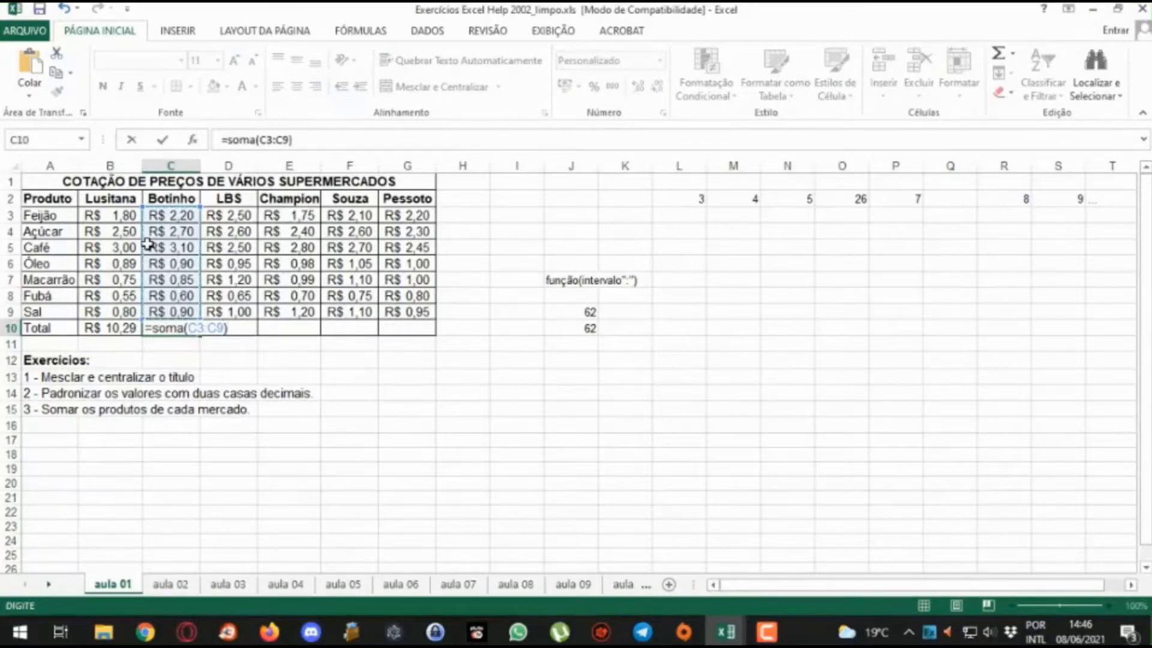
{"action": "key", "text": "Return"}
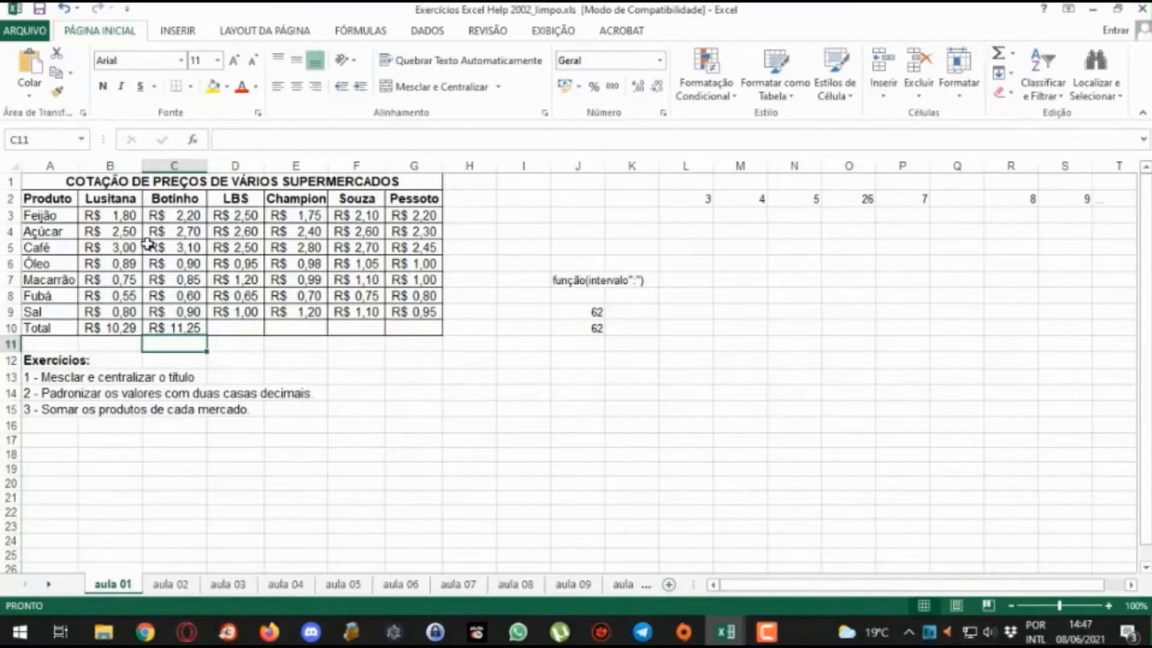
Step: Total the LBS market's product prices in D10 with the formula =SOMA(D3:D9)
{"action": "left_click", "coordinate": [227, 329]}
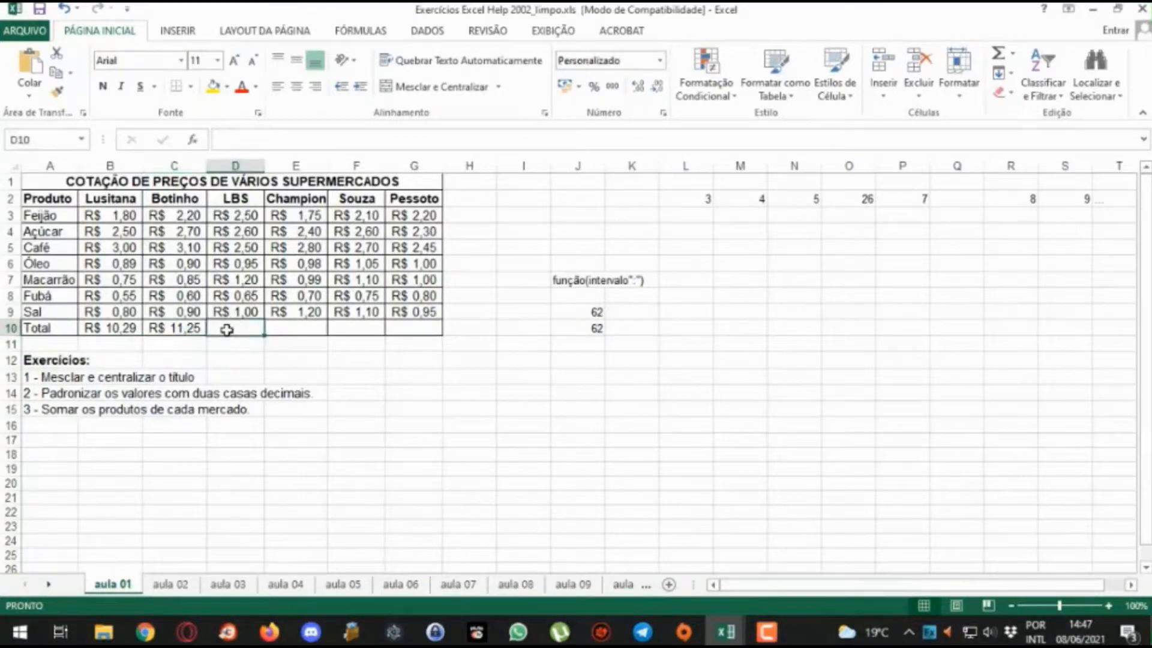
{"action": "type", "text": "=soma"}
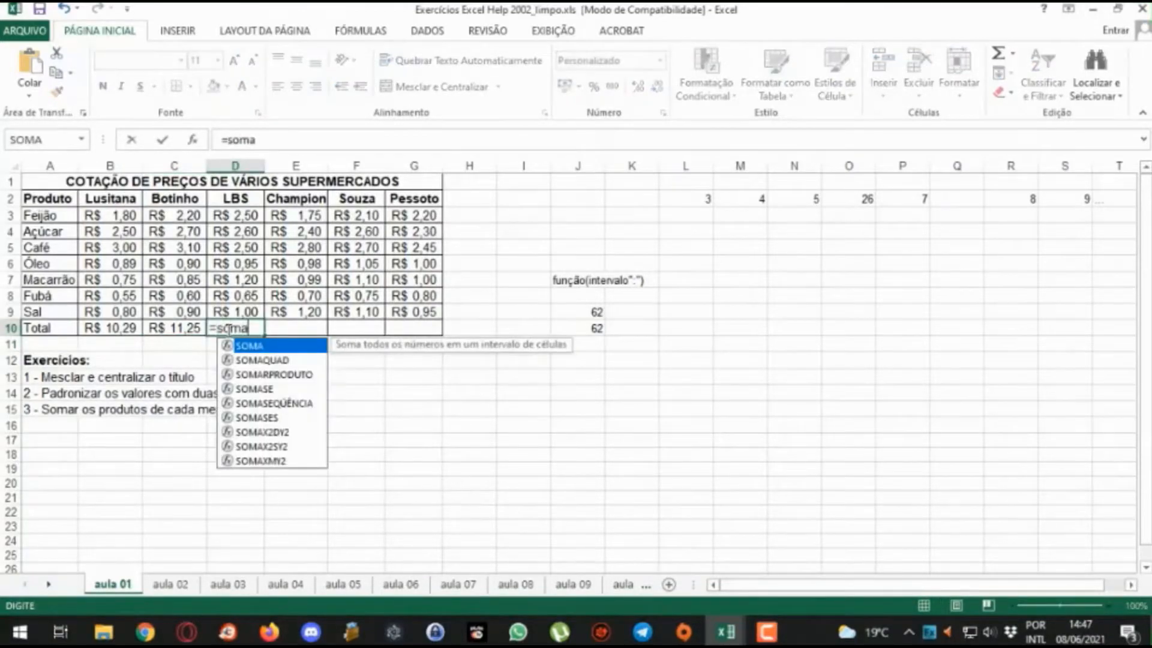
{"action": "type", "text": "("}
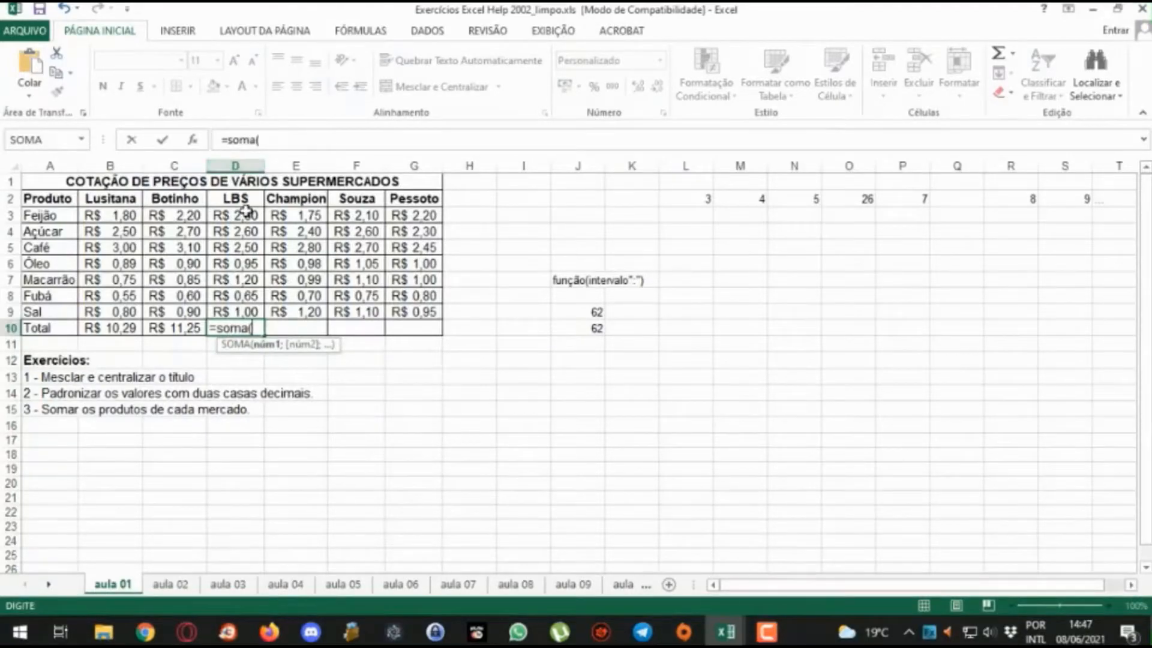
{"action": "type", "text": "d3"}
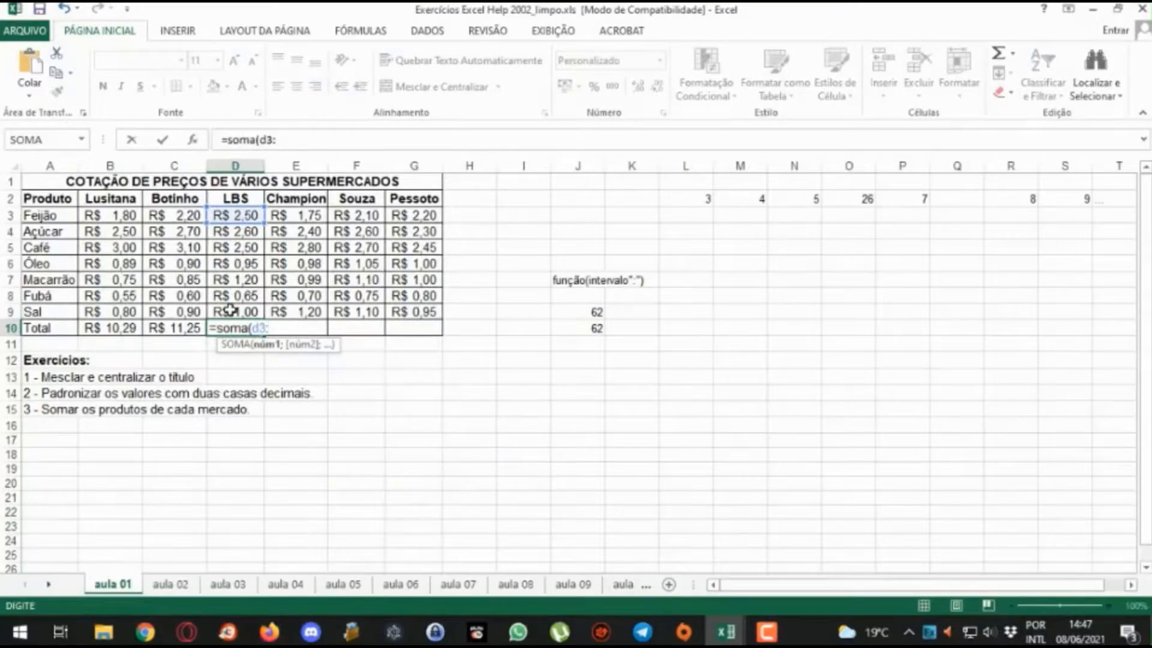
{"action": "type", "text": ":d9"}
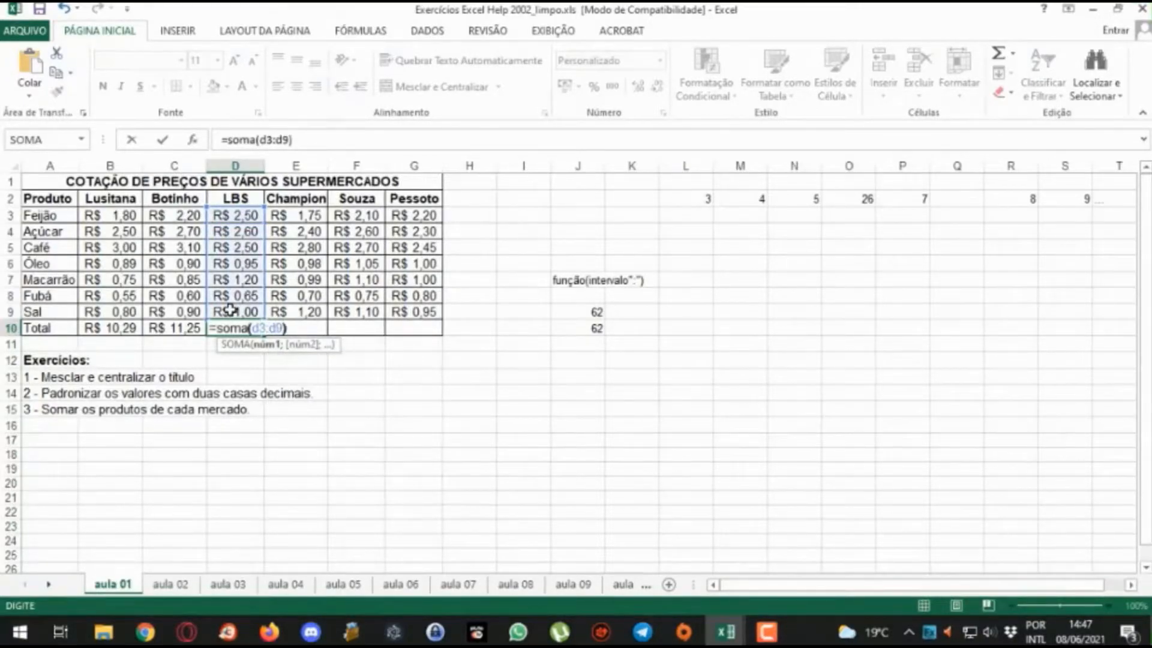
{"action": "key", "text": "Return"}
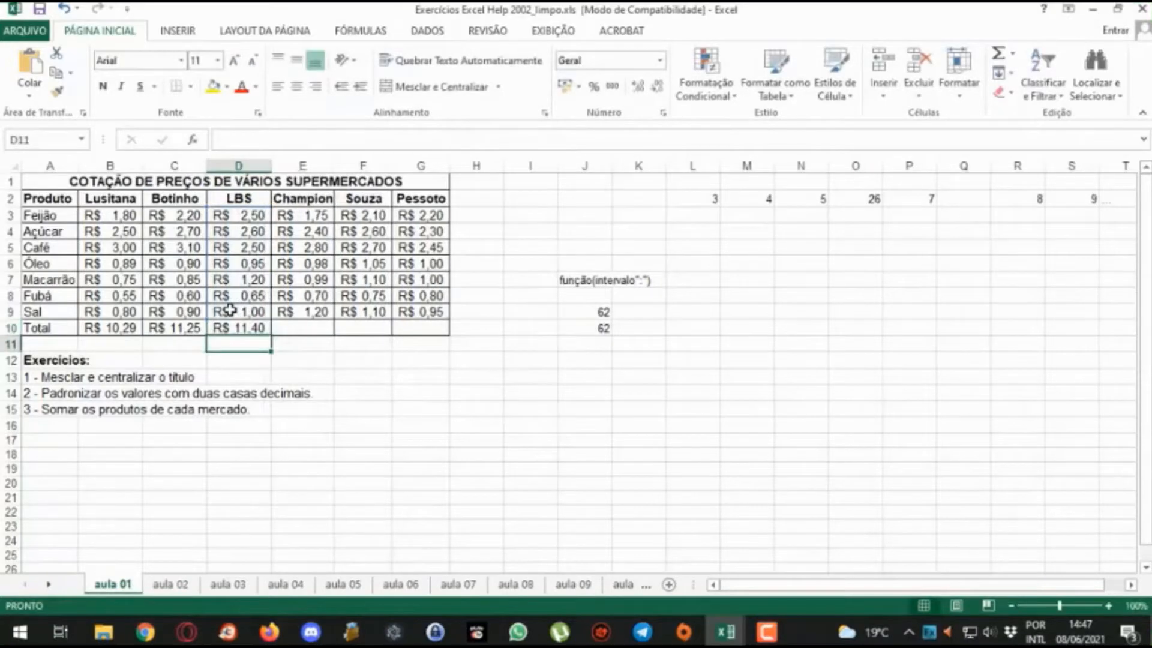
Step: Total the Champion market's product prices in E10 with =SOMA(E3:E9), picking the range directly on the sheet
{"action": "left_click", "coordinate": [300, 329]}
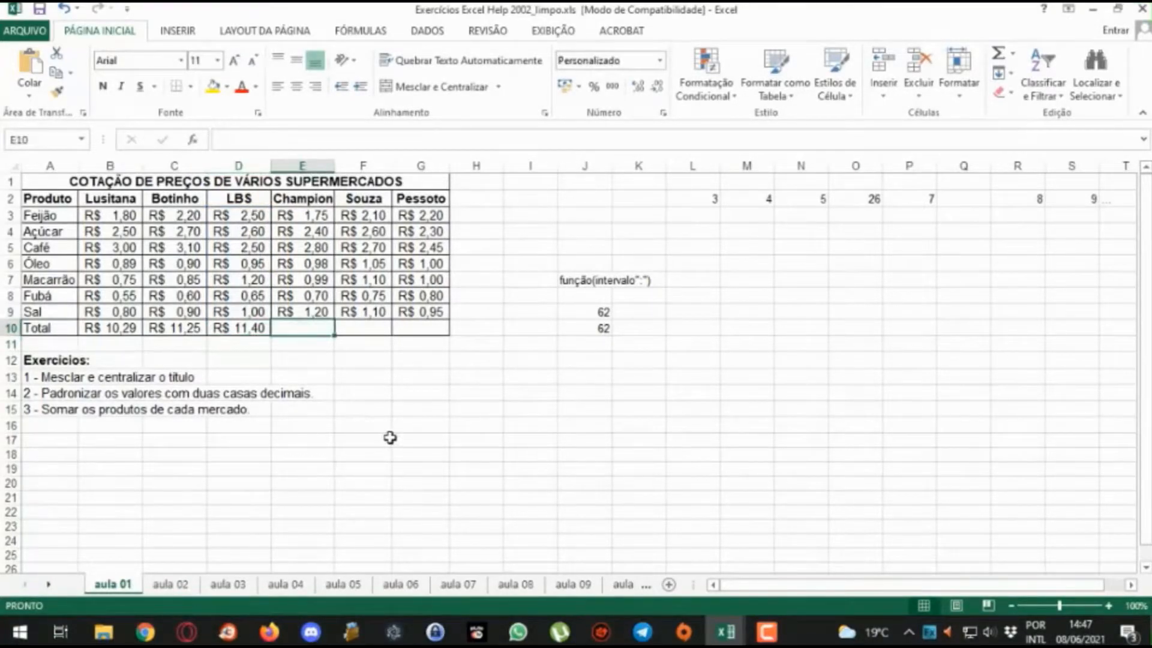
{"action": "type", "text": "=som"}
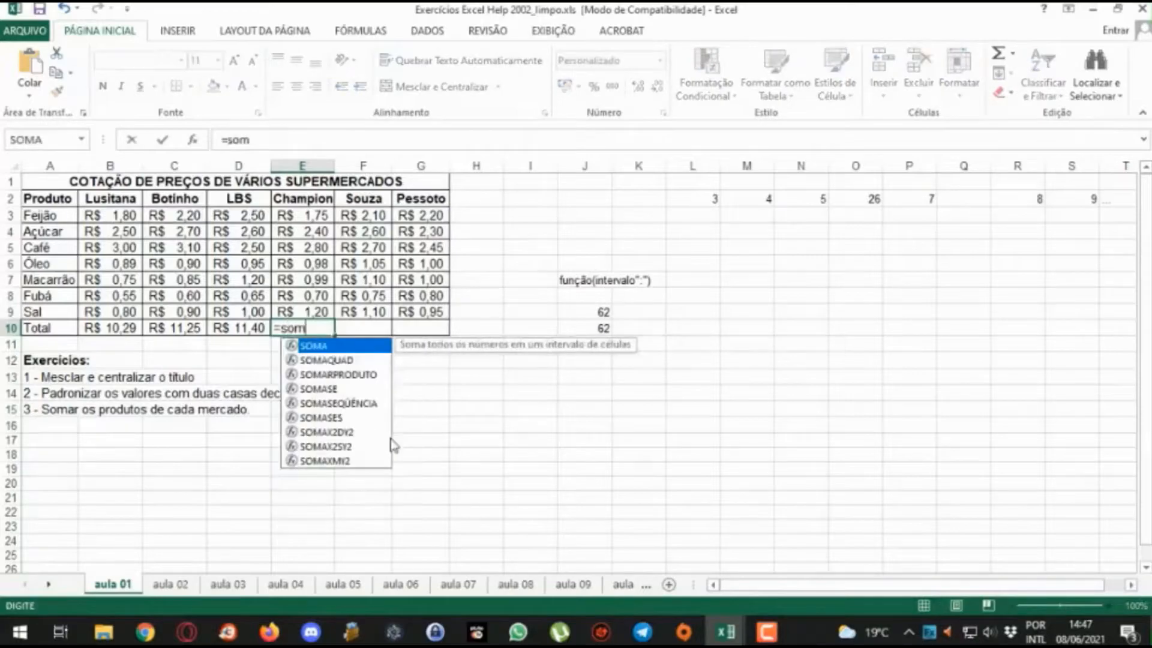
{"action": "type", "text": "a("}
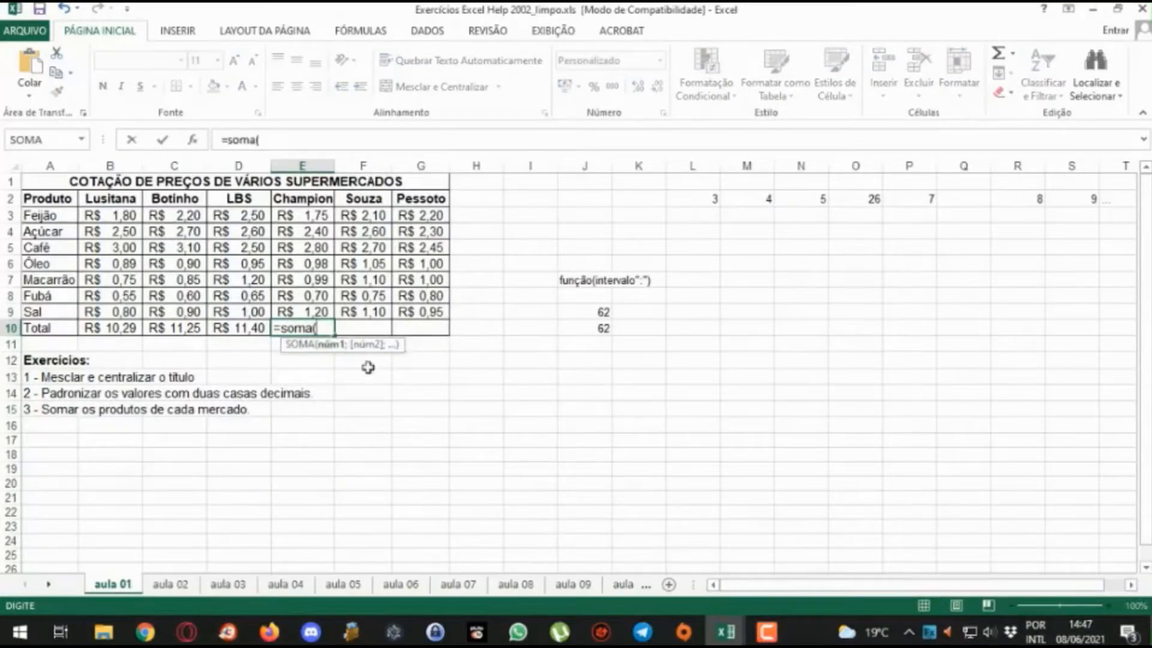
{"action": "left_click", "coordinate": [314, 217]}
{"action": "left_click_drag", "start_coordinate": [314, 217], "coordinate": [314, 311]}
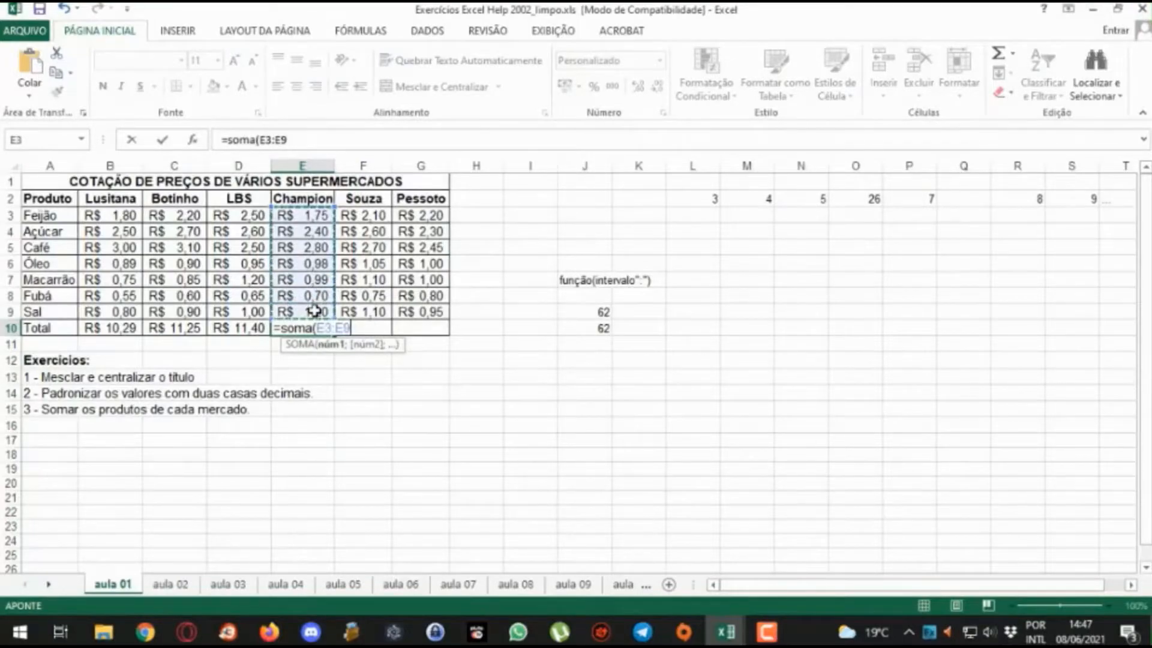
{"action": "key", "text": "Return"}
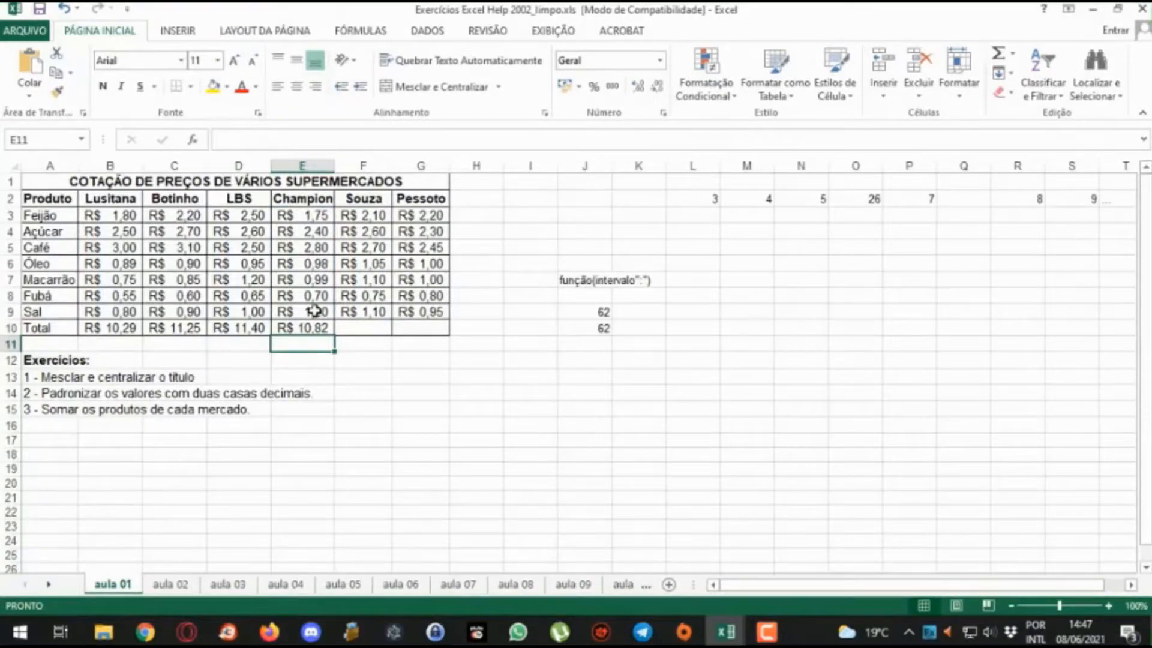
Step: Go to the aula 02 exercise sheet and clear the selection on its title rows by selecting E7
{"action": "left_click", "coordinate": [187, 586]}
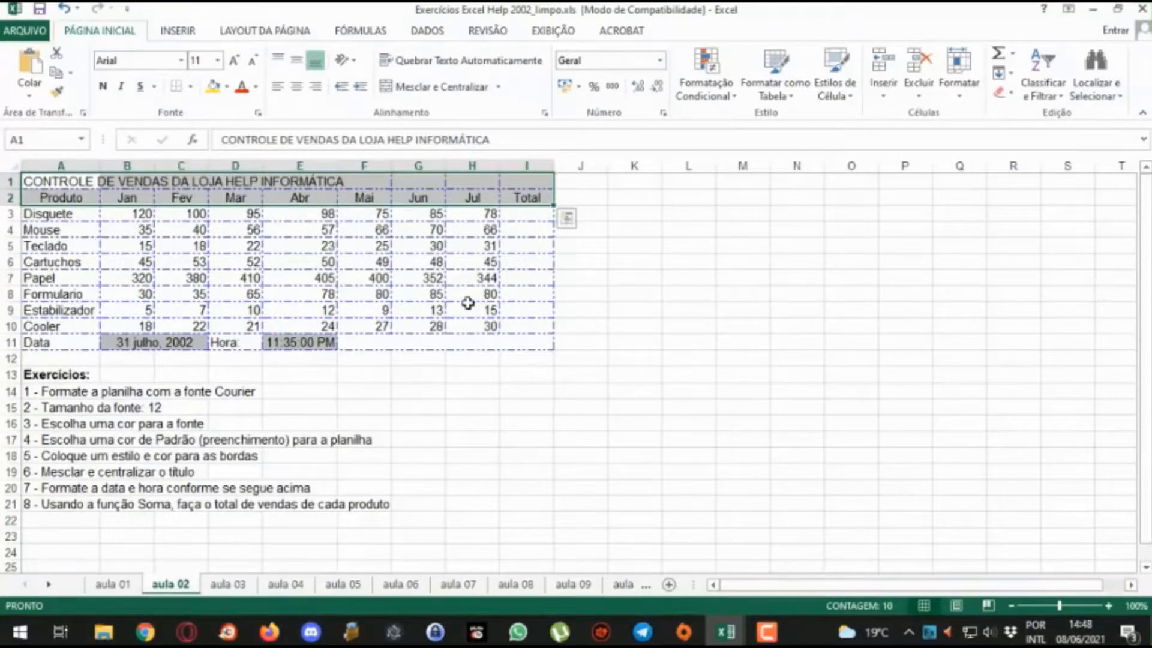
{"action": "left_click", "coordinate": [308, 279]}
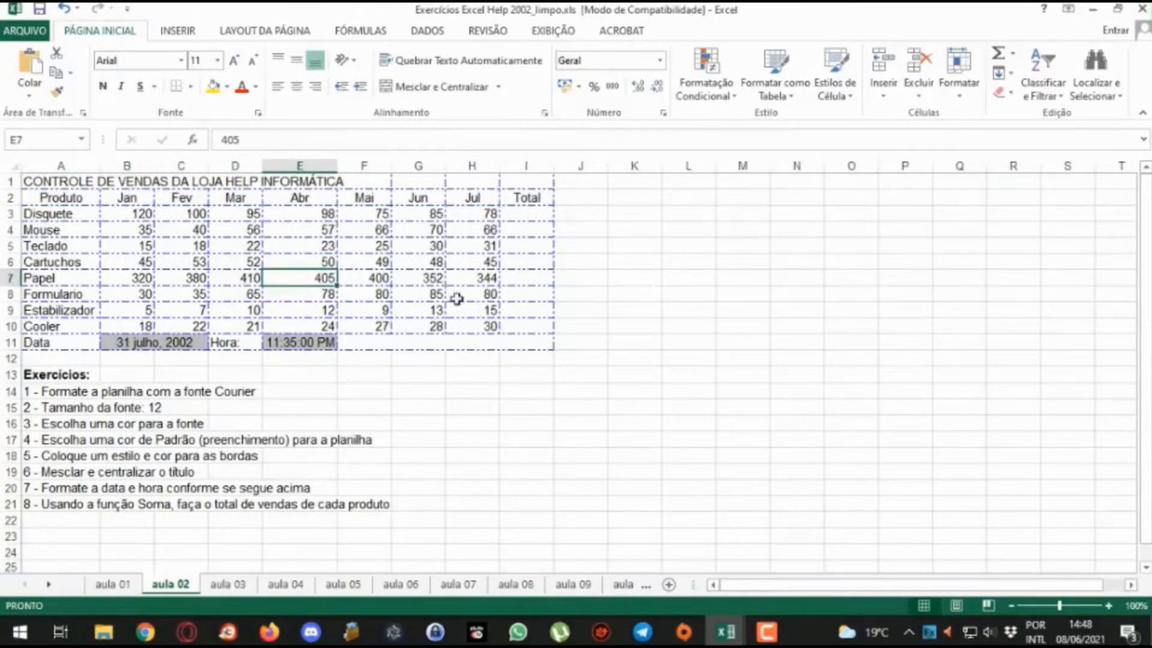
Step: Switch to Chrome and look over the Planilha Excel resource pages of the 43030, 43032 and 43041 Informática Aplicada courses
{"action": "mouse_move", "coordinate": [144, 632]}
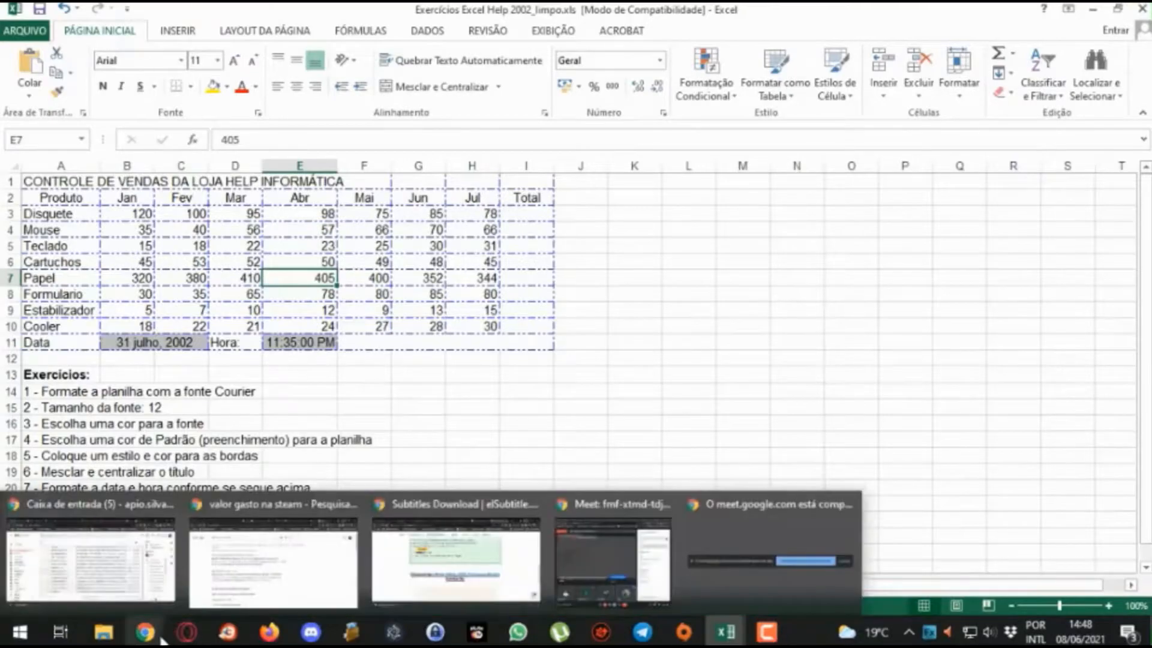
{"action": "left_click", "coordinate": [468, 589]}
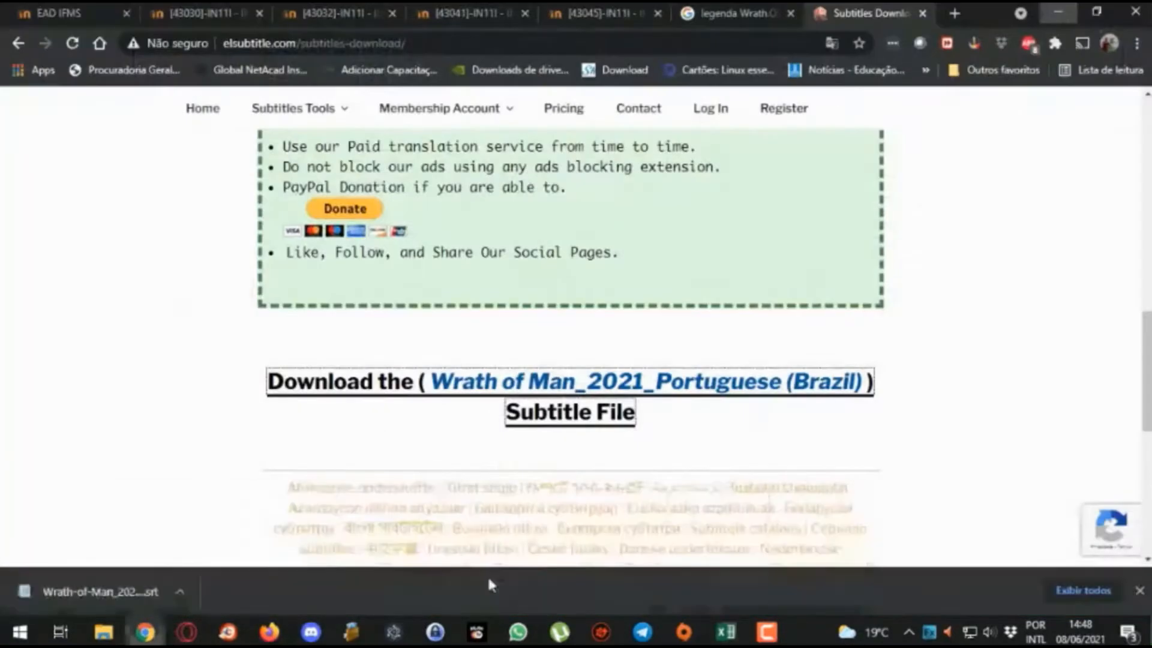
{"action": "left_click", "coordinate": [170, 12]}
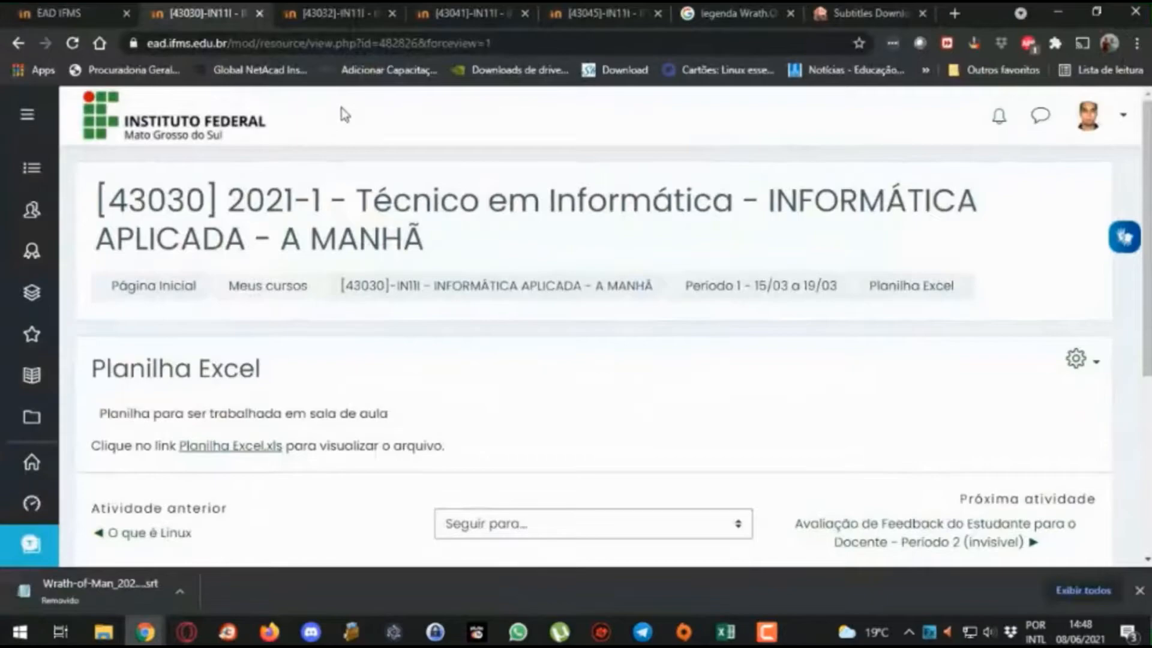
{"action": "left_click", "coordinate": [329, 15]}
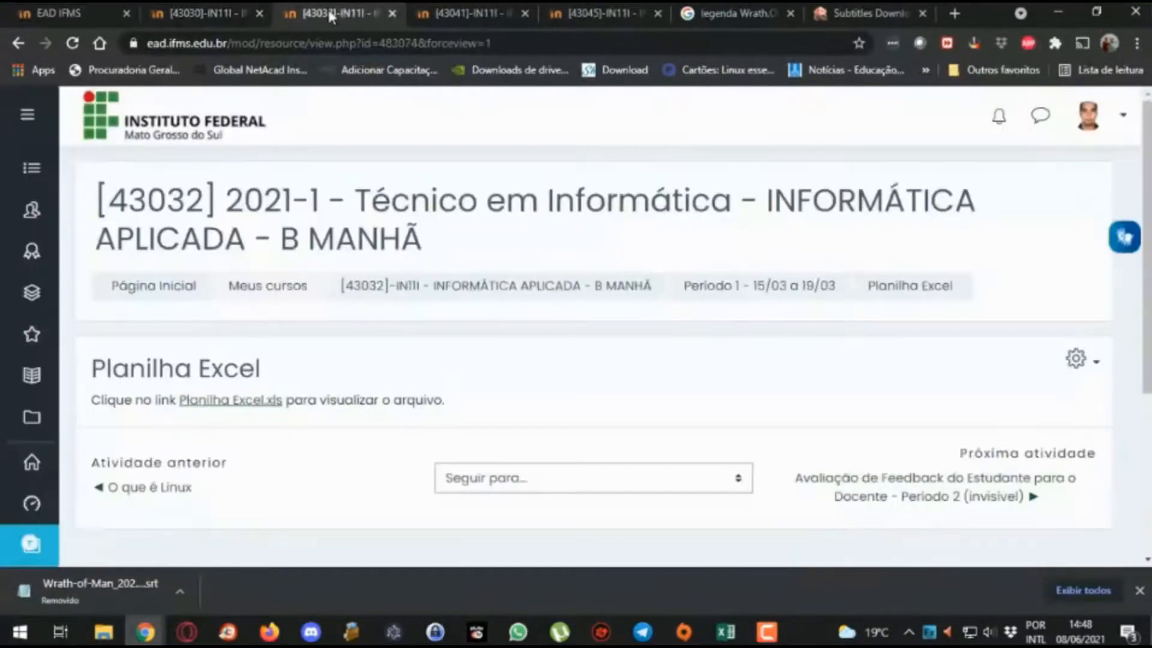
{"action": "left_click", "coordinate": [458, 16]}
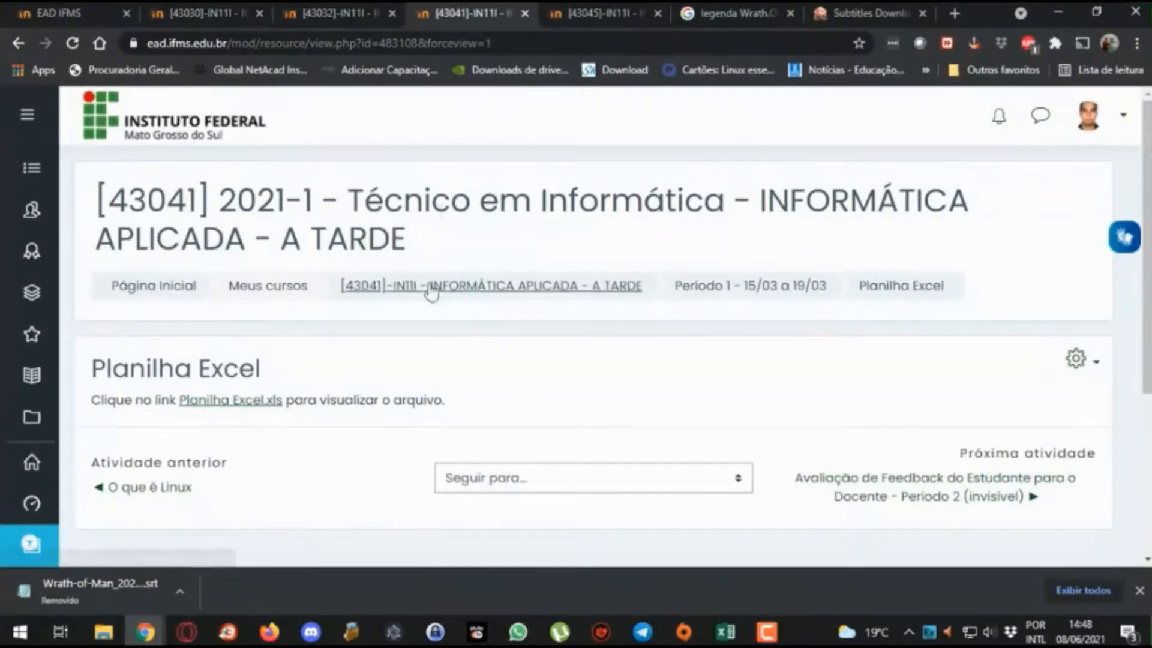
{"action": "scroll", "coordinate": [452, 303], "scroll_direction": "down", "scroll_amount": 5}
{"action": "scroll", "coordinate": [489, 296], "scroll_direction": "up", "scroll_amount": 5}
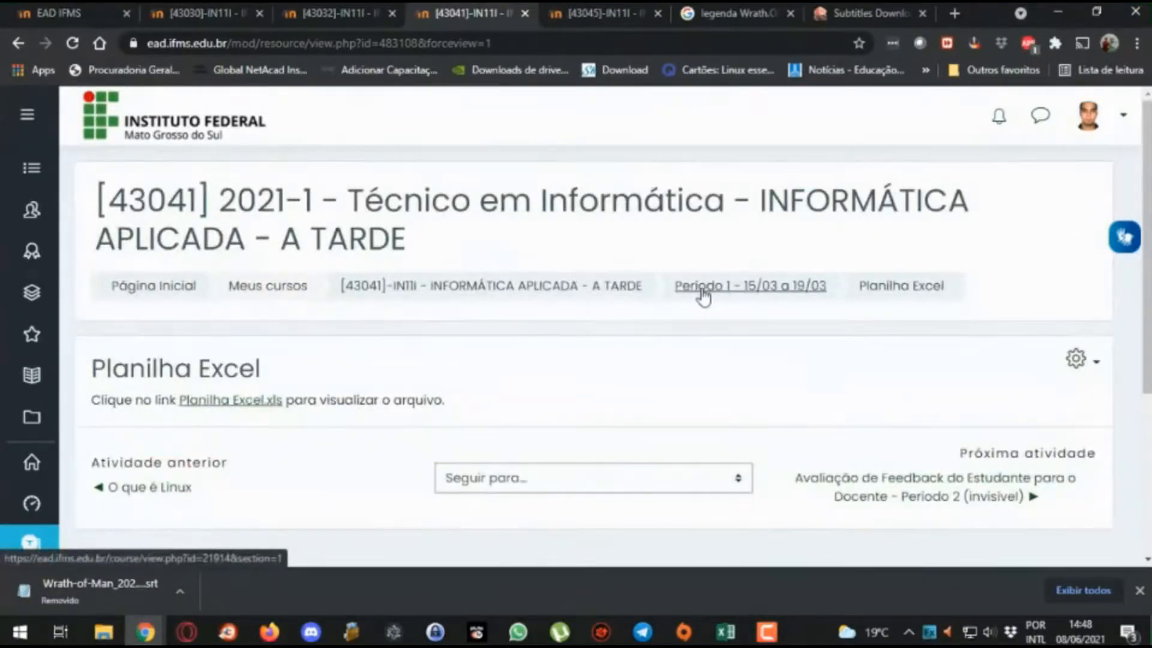
Step: Open the main page of the 43041 Informática Aplicada - A Tarde course and review the contents of Período 1 - 15/03 a 19/03
{"action": "left_click", "coordinate": [597, 290]}
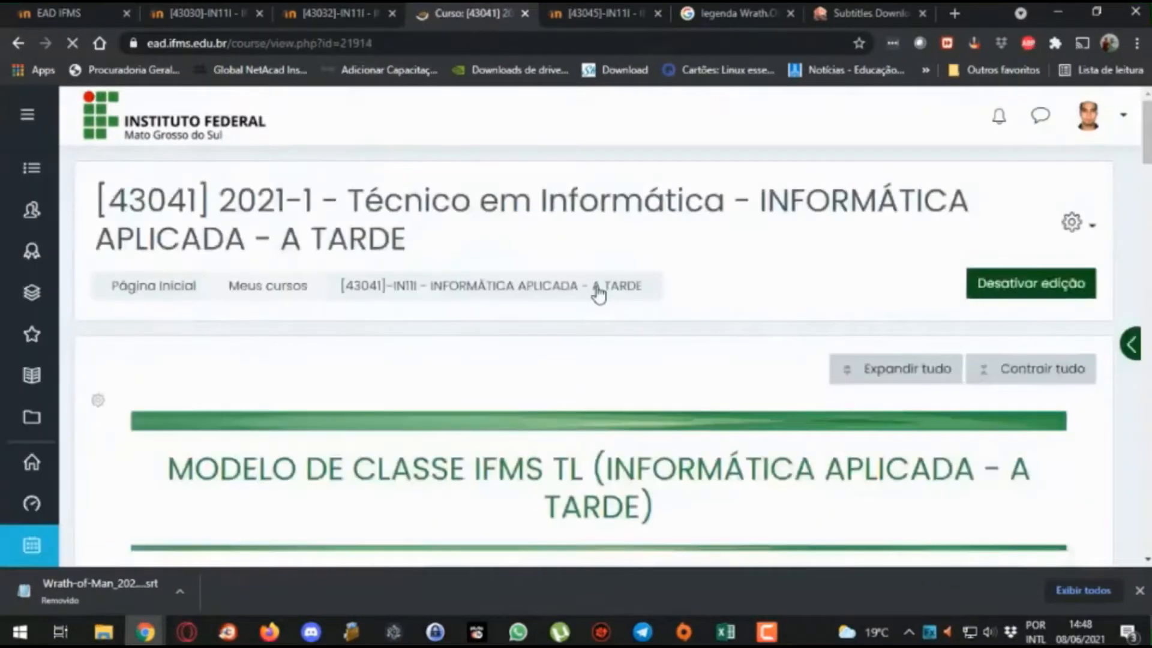
{"action": "scroll", "coordinate": [737, 318], "scroll_direction": "down", "scroll_amount": 10}
{"action": "scroll", "coordinate": [741, 322], "scroll_direction": "down", "scroll_amount": 4}
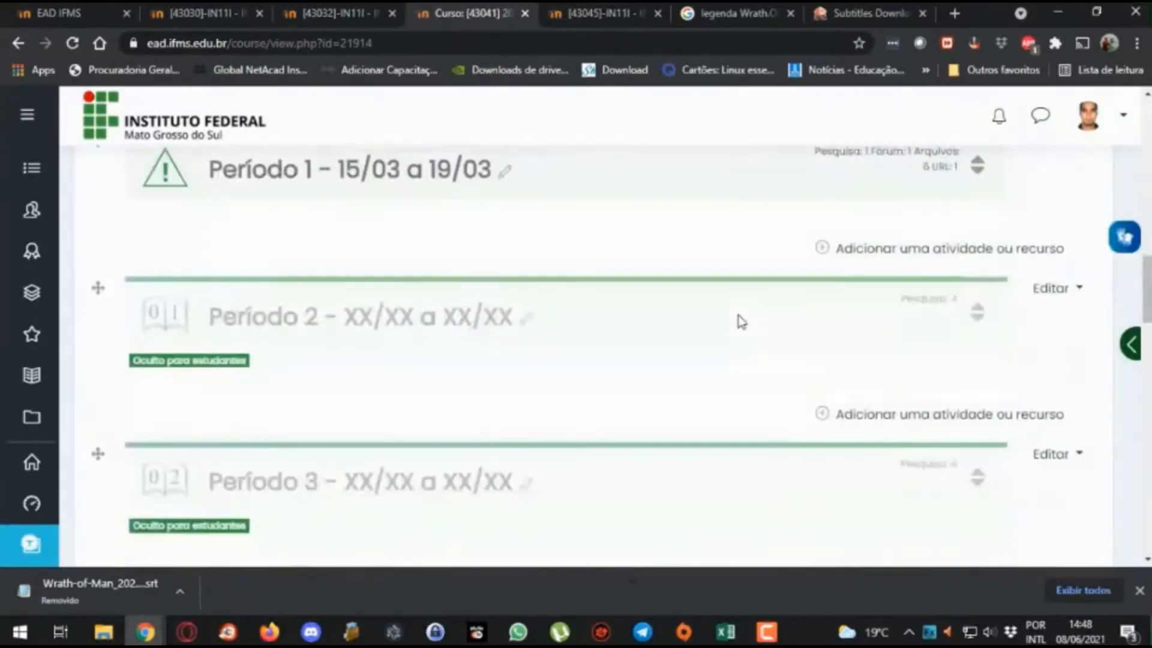
{"action": "scroll", "coordinate": [600, 234], "scroll_direction": "up", "scroll_amount": 1}
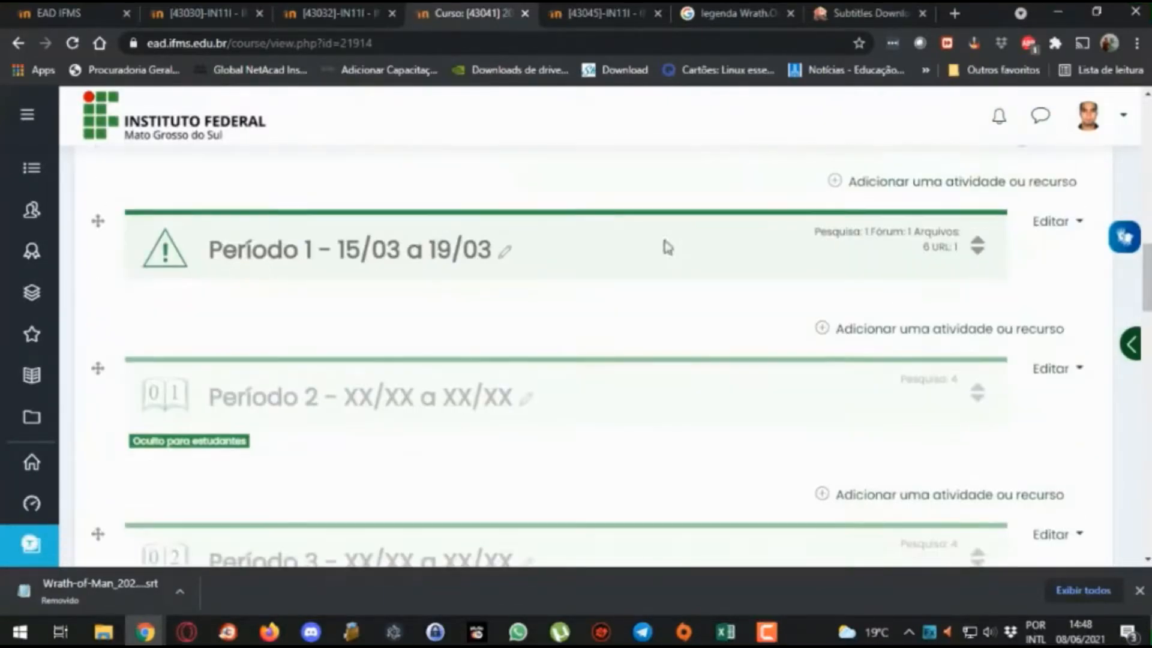
{"action": "left_click", "coordinate": [974, 249]}
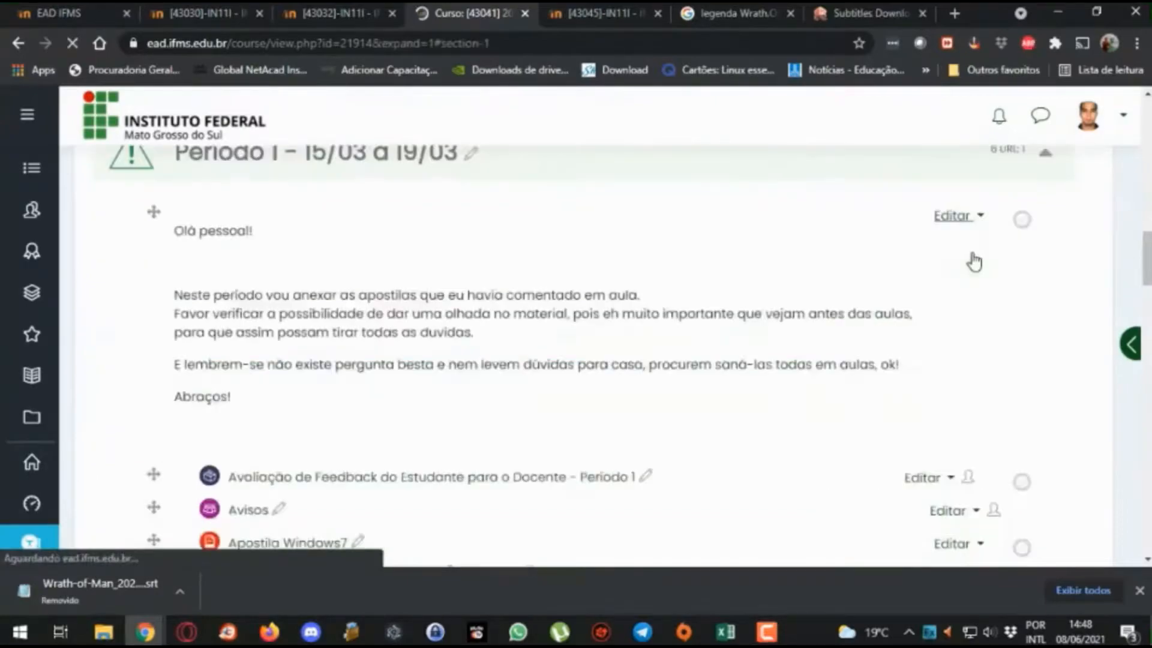
{"action": "scroll", "coordinate": [784, 318], "scroll_direction": "down", "scroll_amount": 2}
{"action": "scroll", "coordinate": [785, 318], "scroll_direction": "down", "scroll_amount": 5}
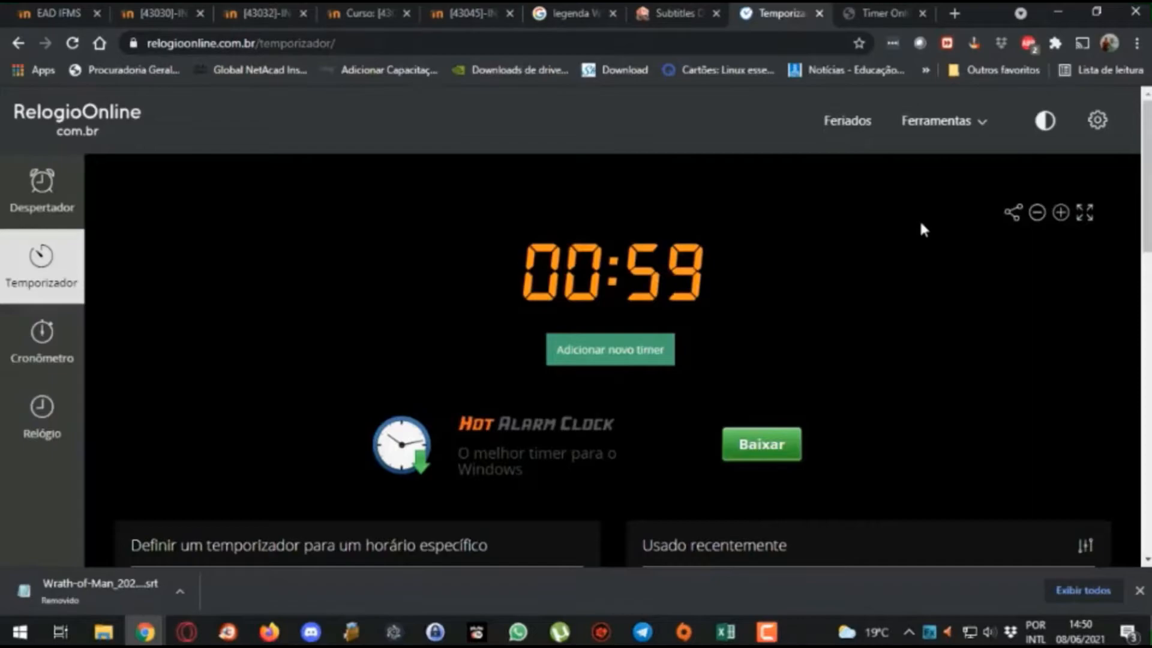
Step: Switch back to Excel and view the font, font colour and fill colour choices for the sales table A1:I11
{"action": "left_click", "coordinate": [1056, 13]}
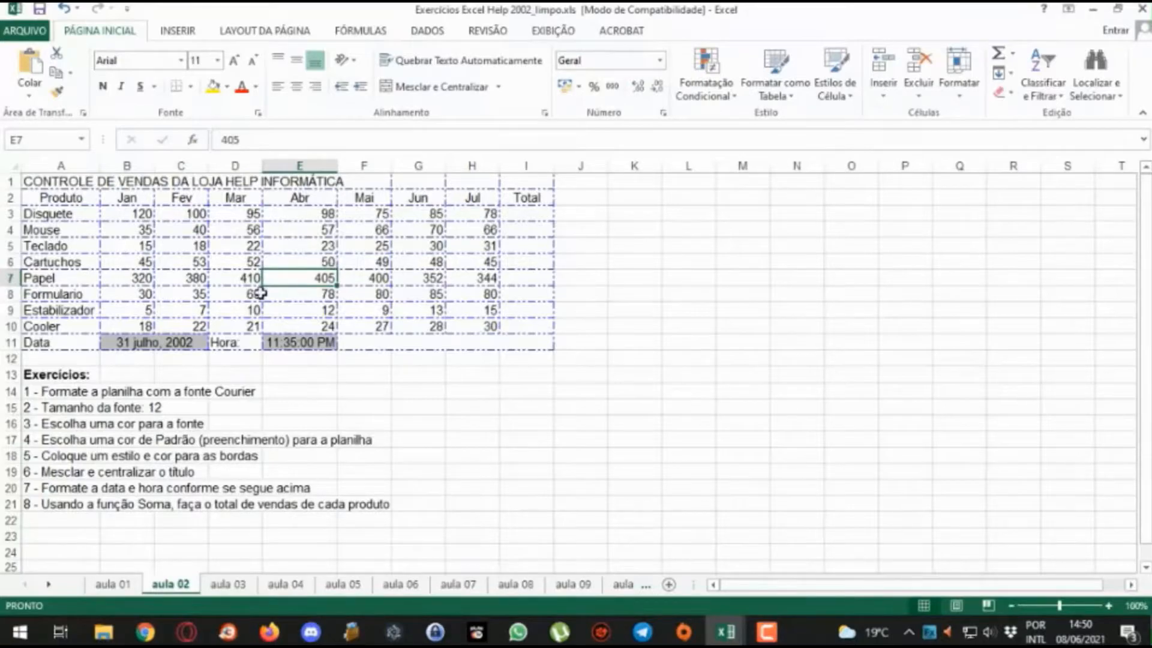
{"action": "left_click_drag", "start_coordinate": [33, 182], "coordinate": [506, 342]}
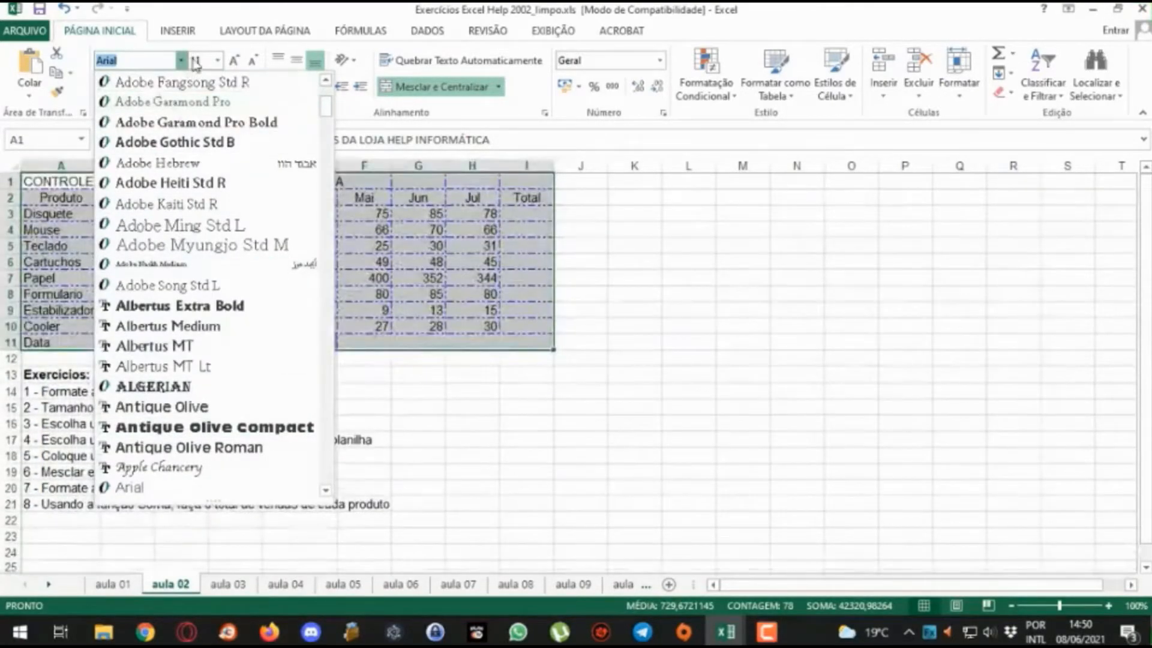
{"action": "left_click", "coordinate": [708, 260]}
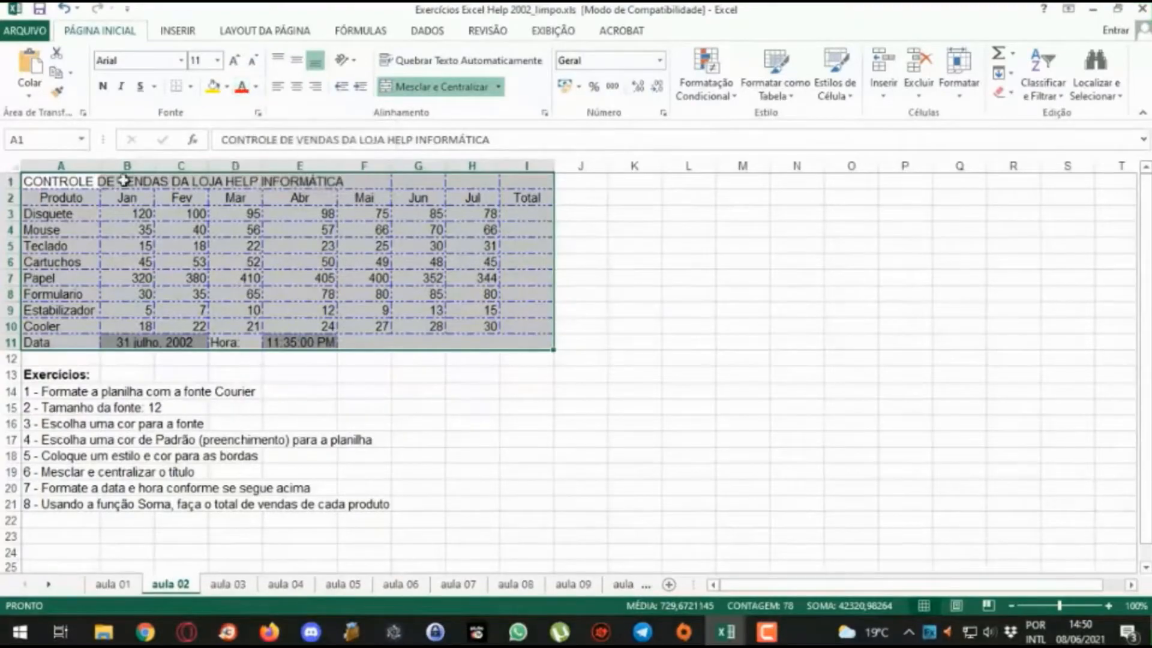
{"action": "left_click", "coordinate": [256, 87]}
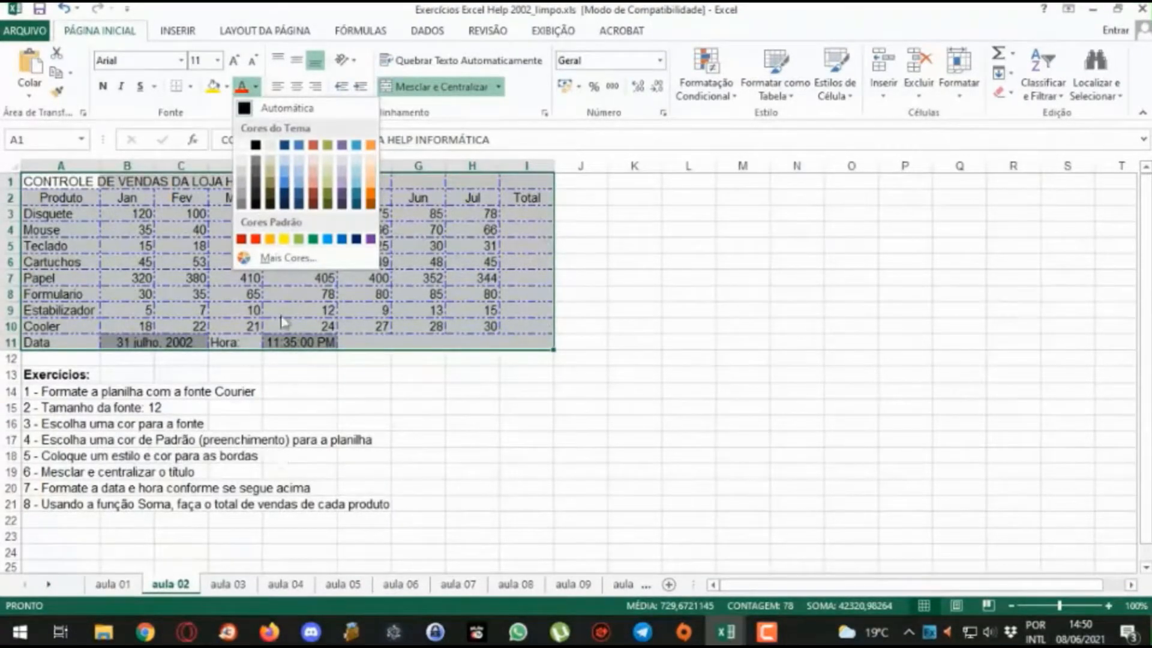
{"action": "left_click", "coordinate": [228, 88]}
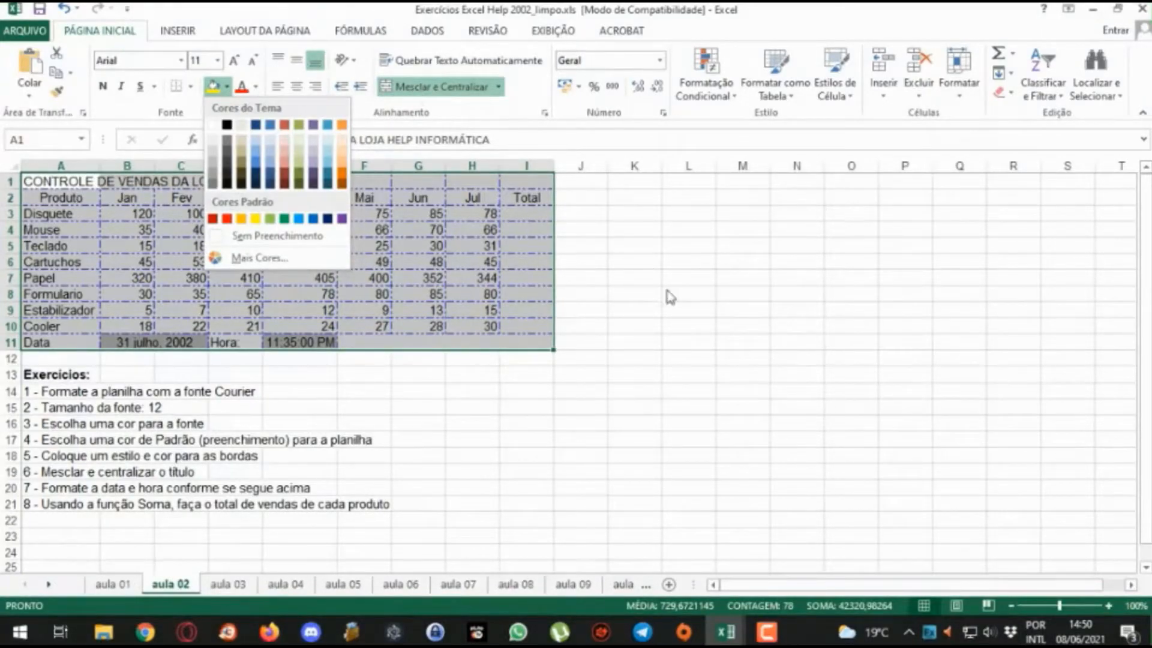
{"action": "left_click", "coordinate": [587, 386]}
Step: Enter the sample date 31/07/2021 in cell I16 of the aula 02 sheet
{"action": "left_click", "coordinate": [532, 429]}
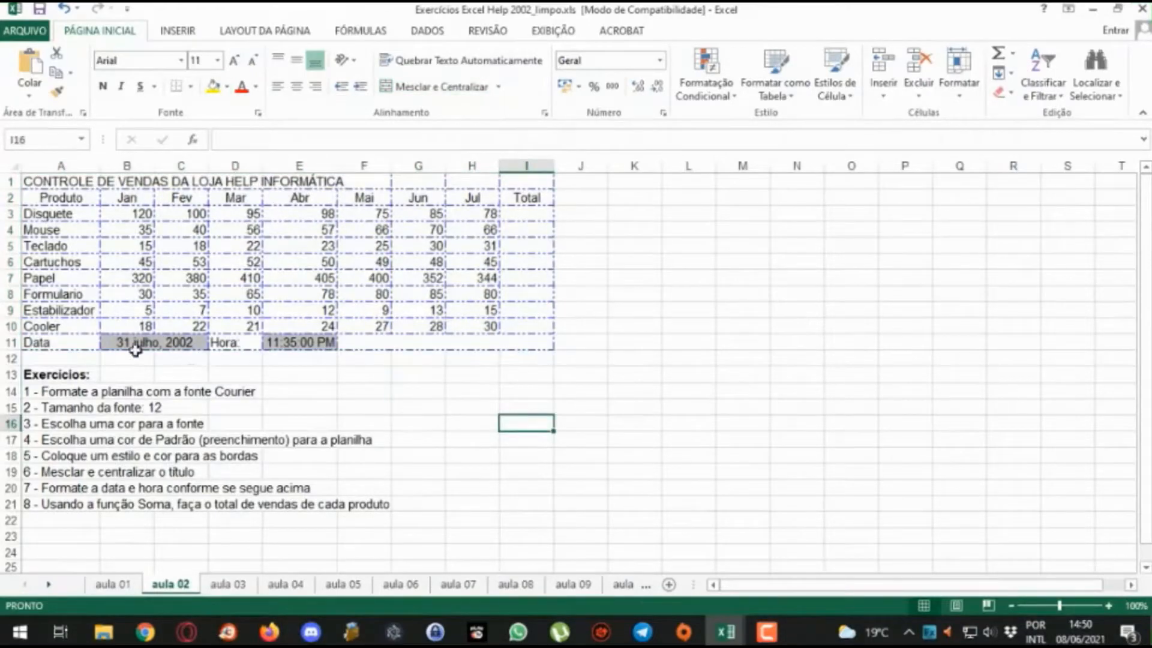
{"action": "type", "text": "31/07/2021"}
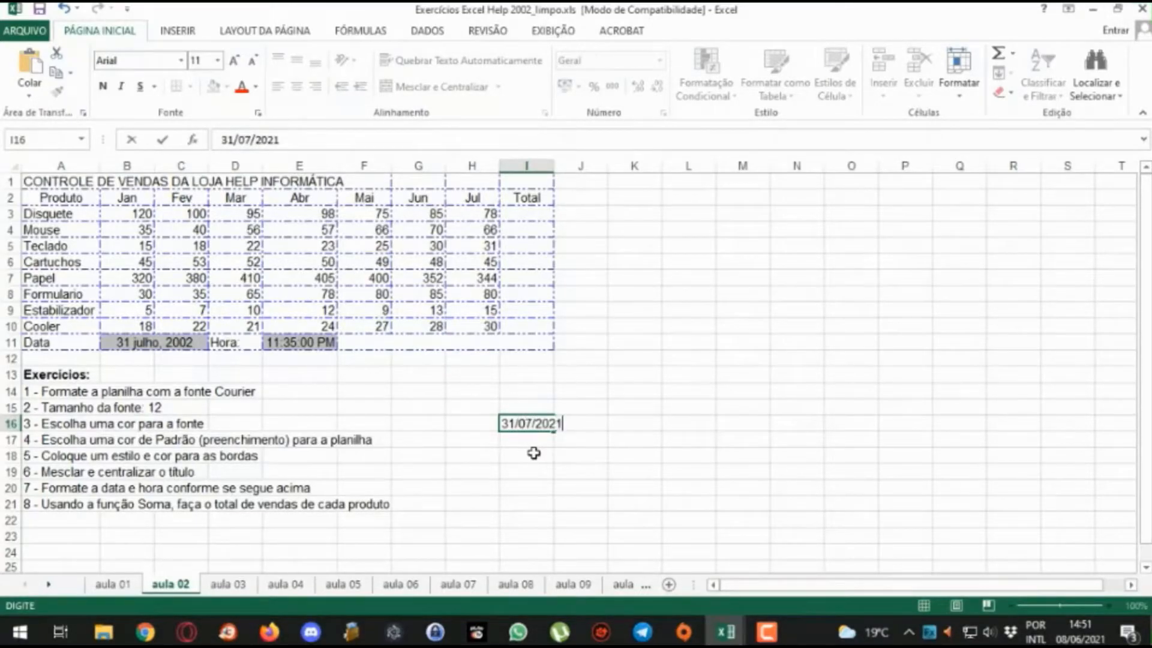
{"action": "key", "text": "Return"}
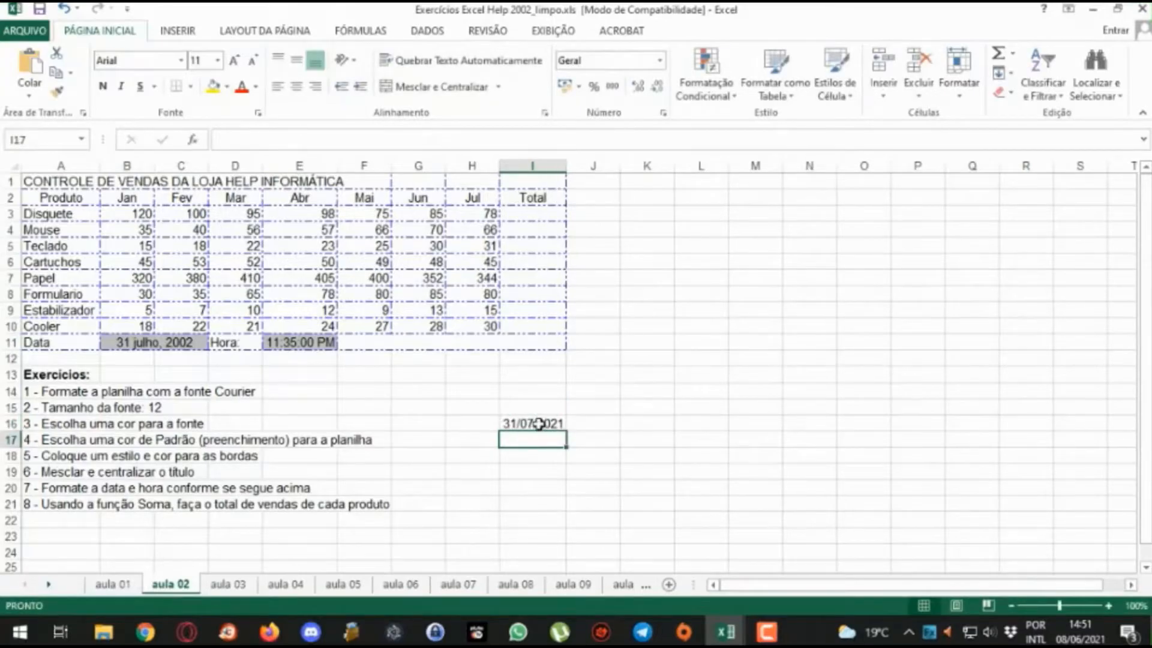
Step: Format the date in cell I16 with the Data type 14março, 2012
{"action": "left_click", "coordinate": [539, 424]}
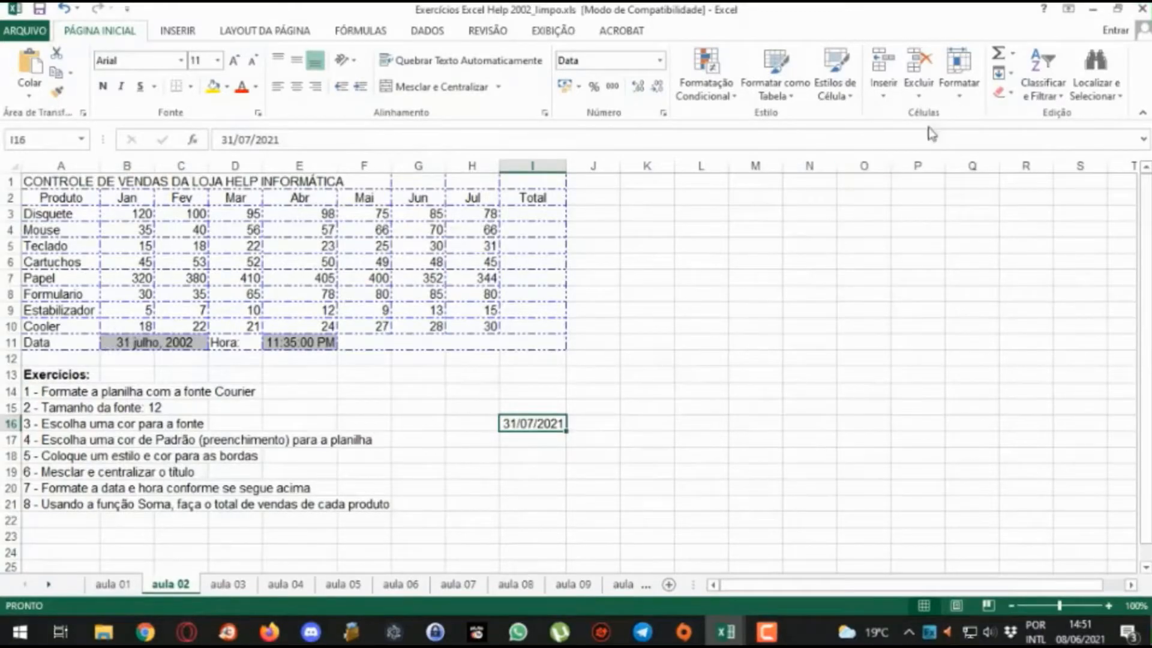
{"action": "left_click", "coordinate": [958, 69]}
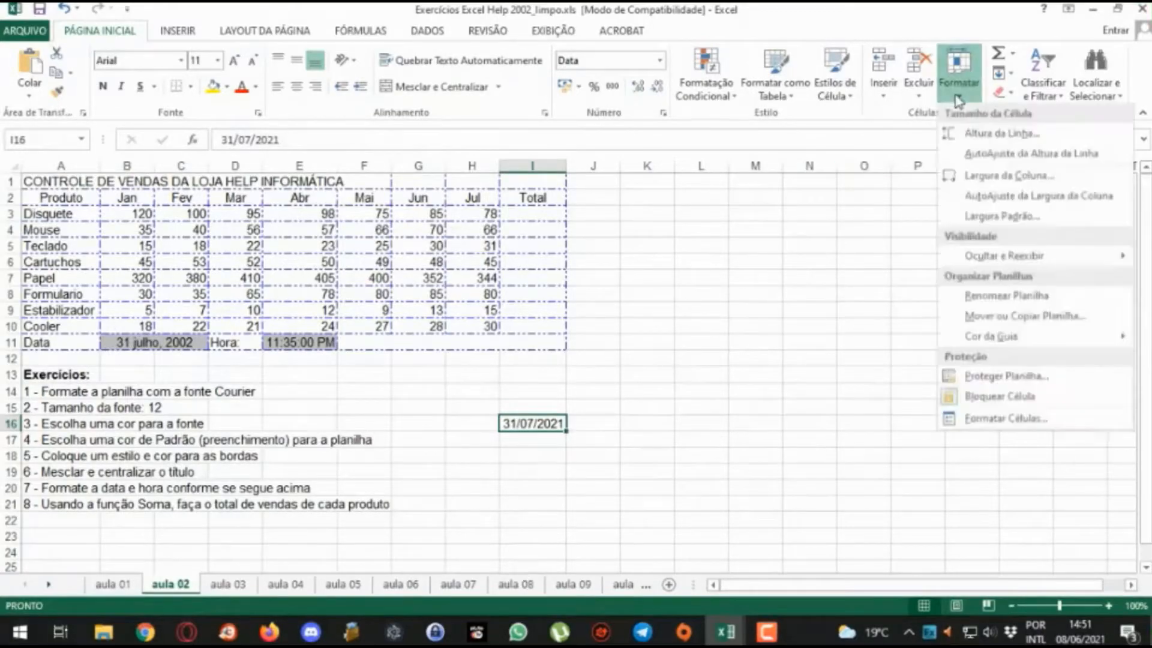
{"action": "left_click", "coordinate": [996, 420]}
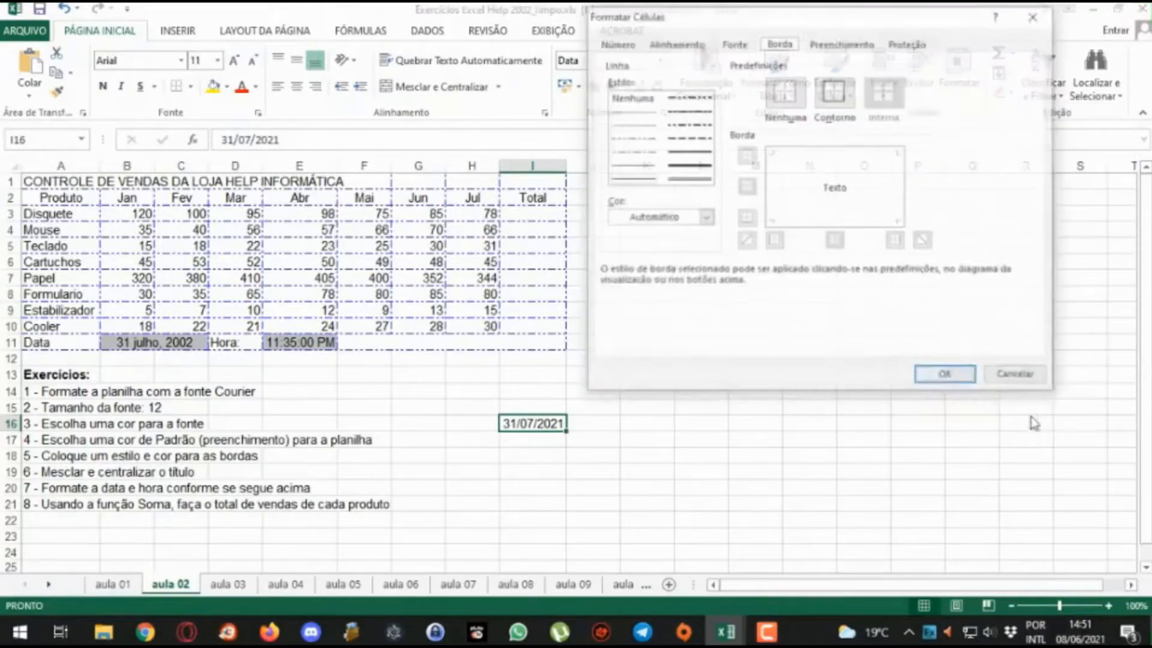
{"action": "left_click", "coordinate": [626, 44]}
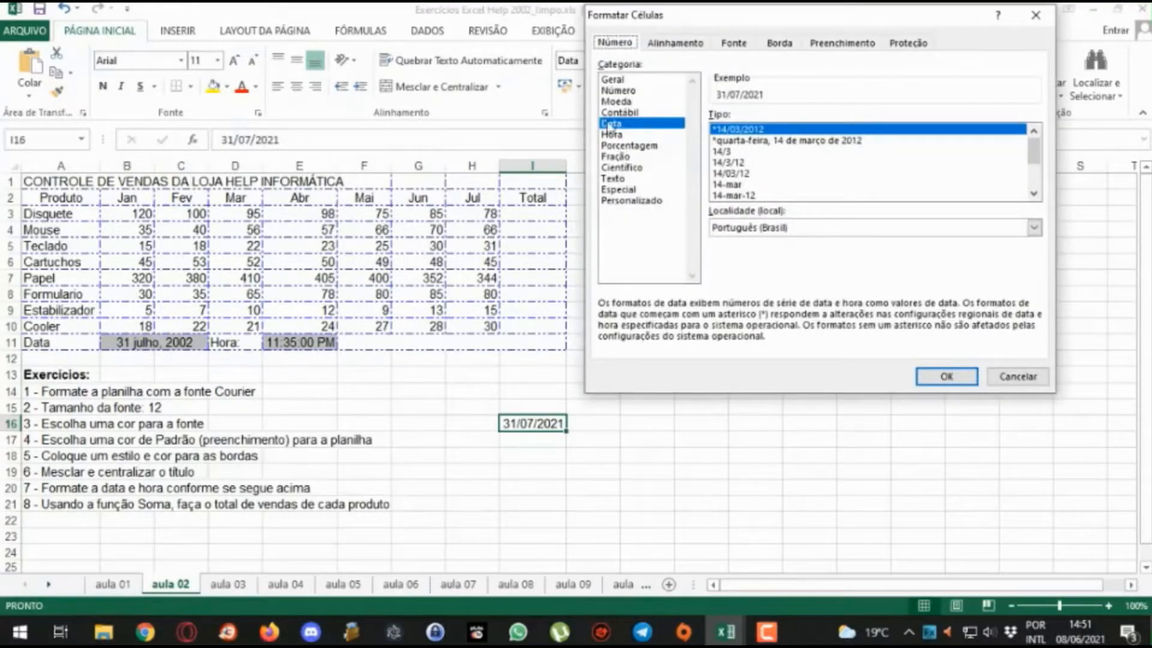
{"action": "left_click", "coordinate": [773, 142]}
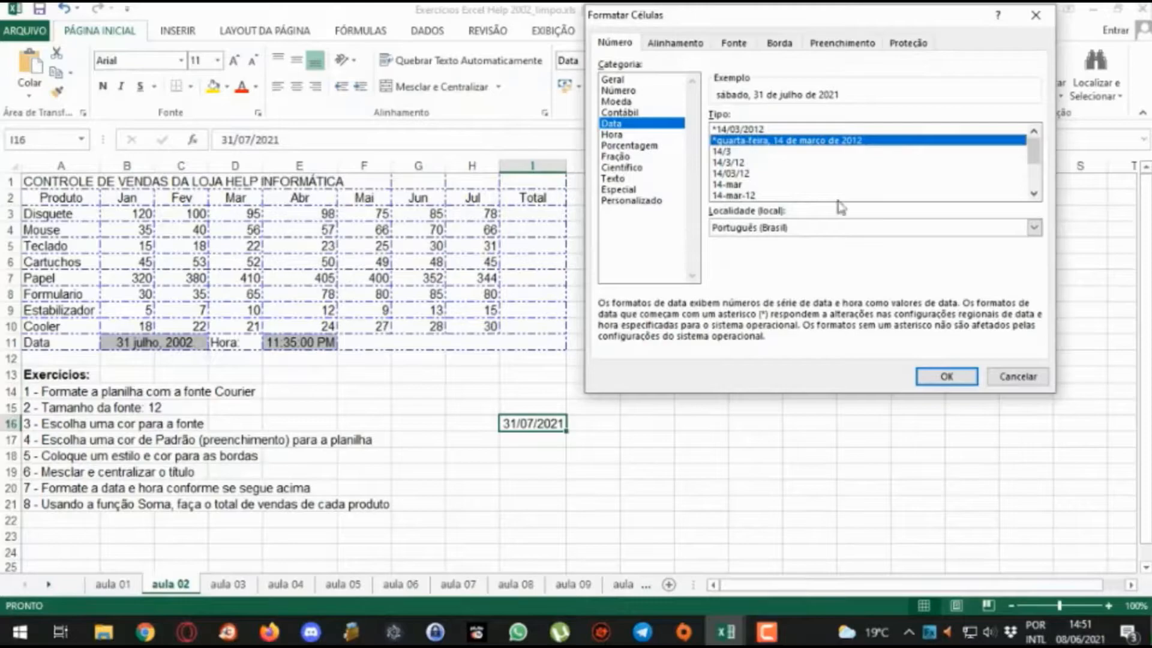
{"action": "left_click_drag", "start_coordinate": [1032, 157], "coordinate": [1025, 186]}
{"action": "left_click", "coordinate": [739, 174]}
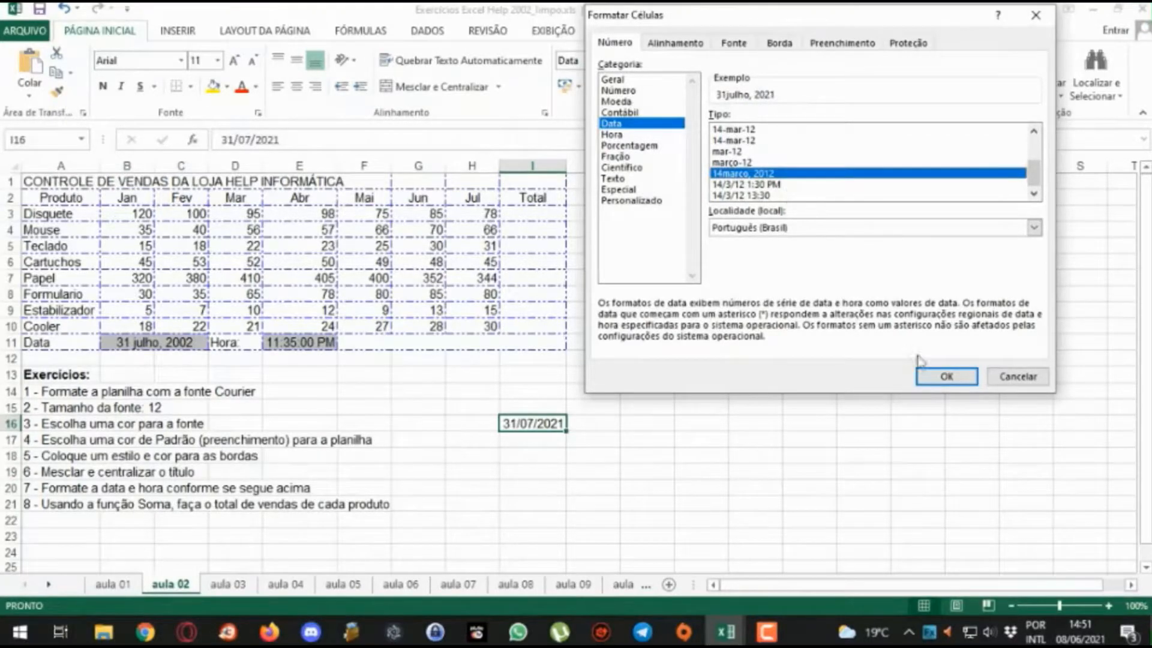
{"action": "left_click", "coordinate": [946, 376]}
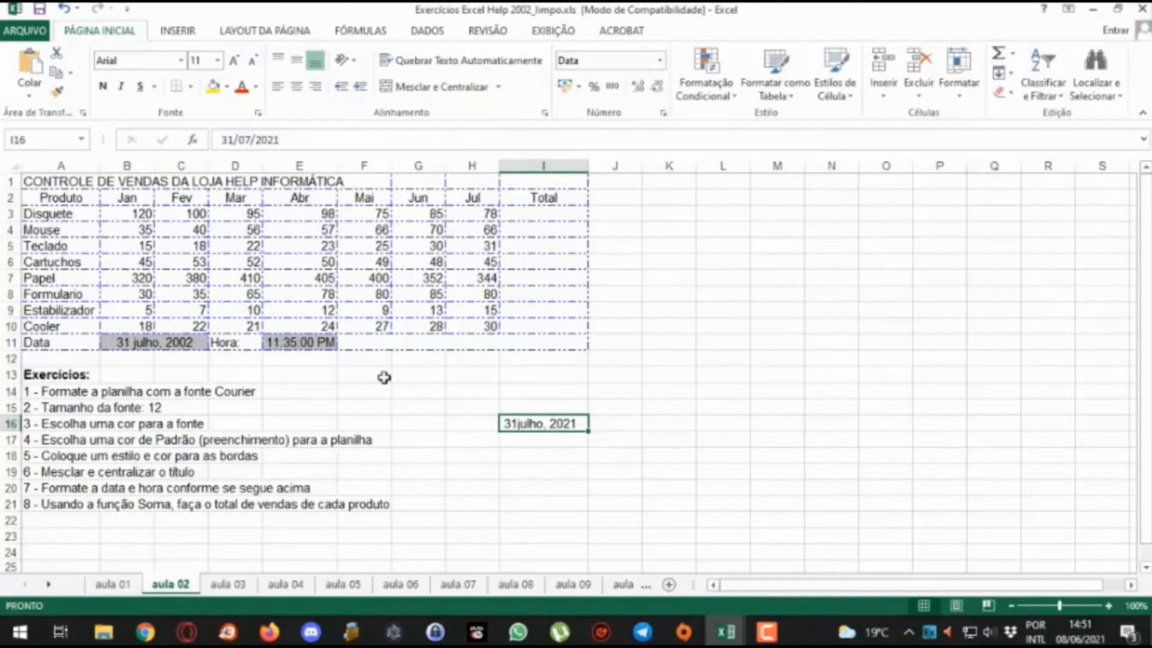
Step: Enter the sample time 11:35 in cell I14
{"action": "left_click", "coordinate": [552, 393]}
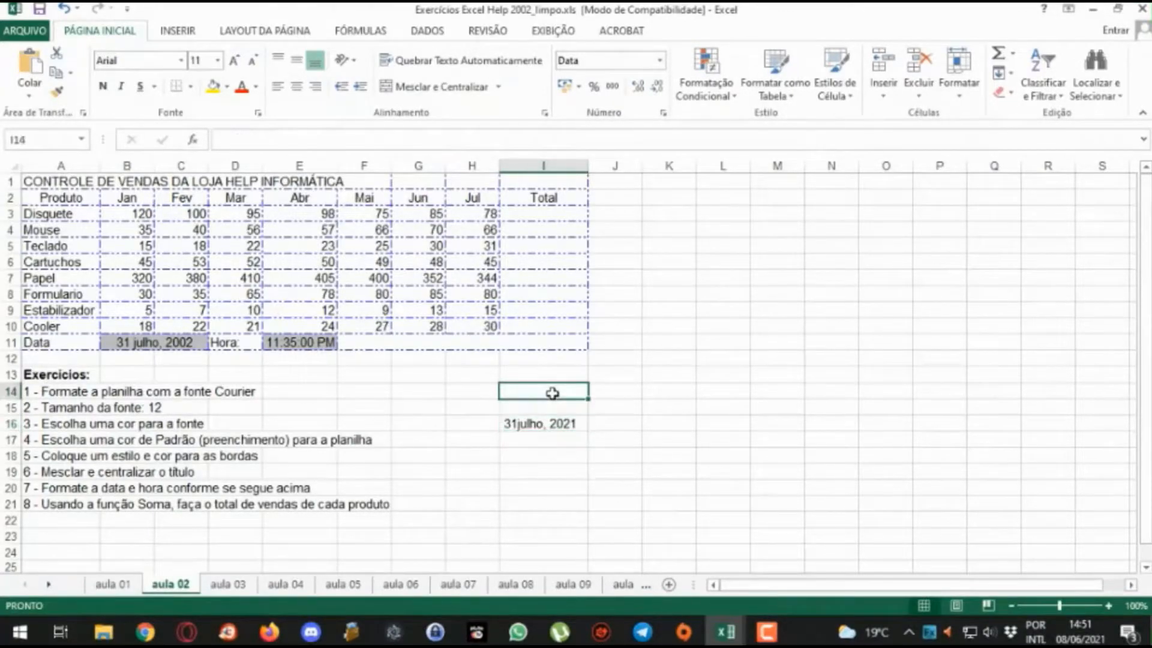
{"action": "type", "text": "11"}
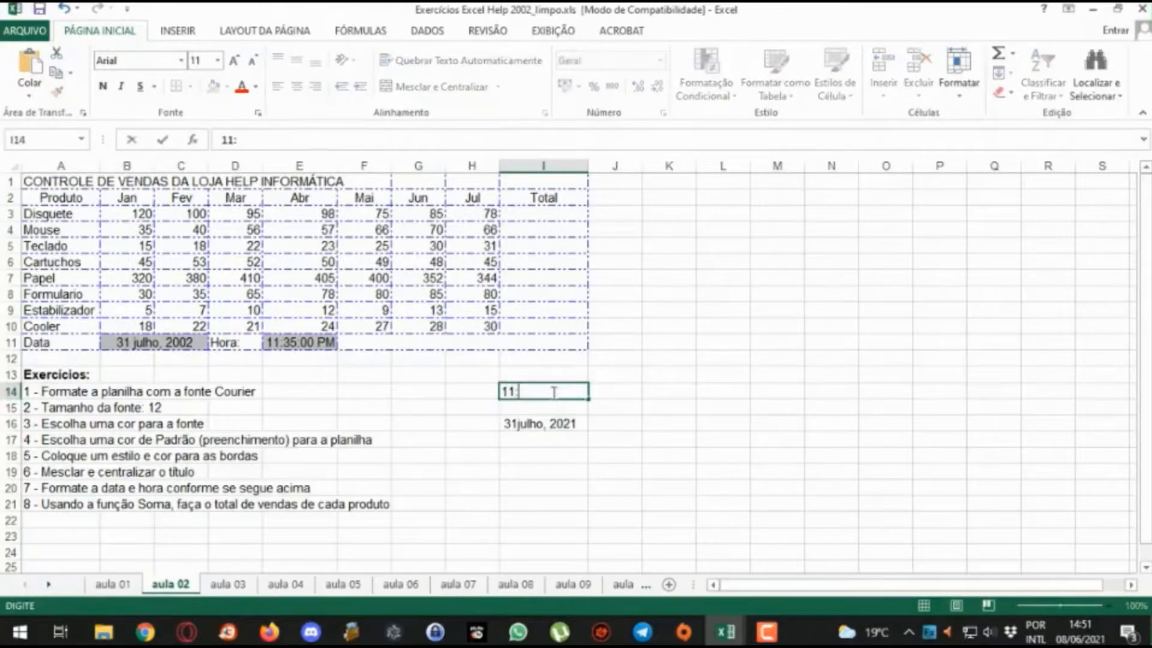
{"action": "type", "text": ":35"}
{"action": "key", "text": "Return"}
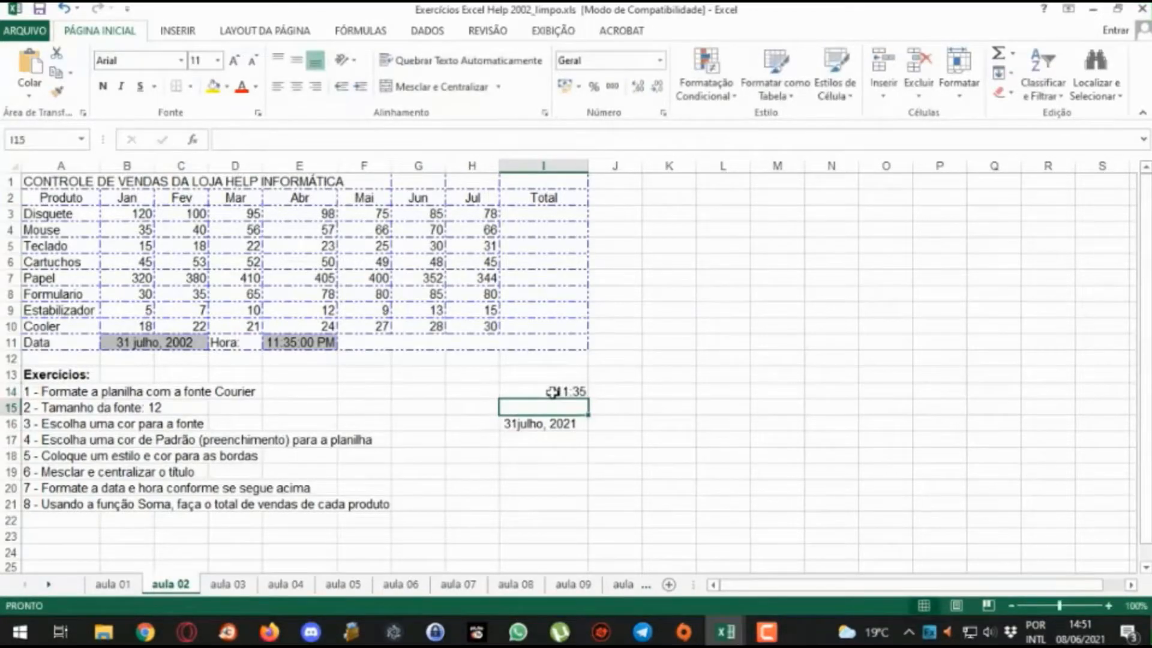
Step: Format the time in cell I14 with the Hora type 1:30:55 PM
{"action": "left_click", "coordinate": [552, 392]}
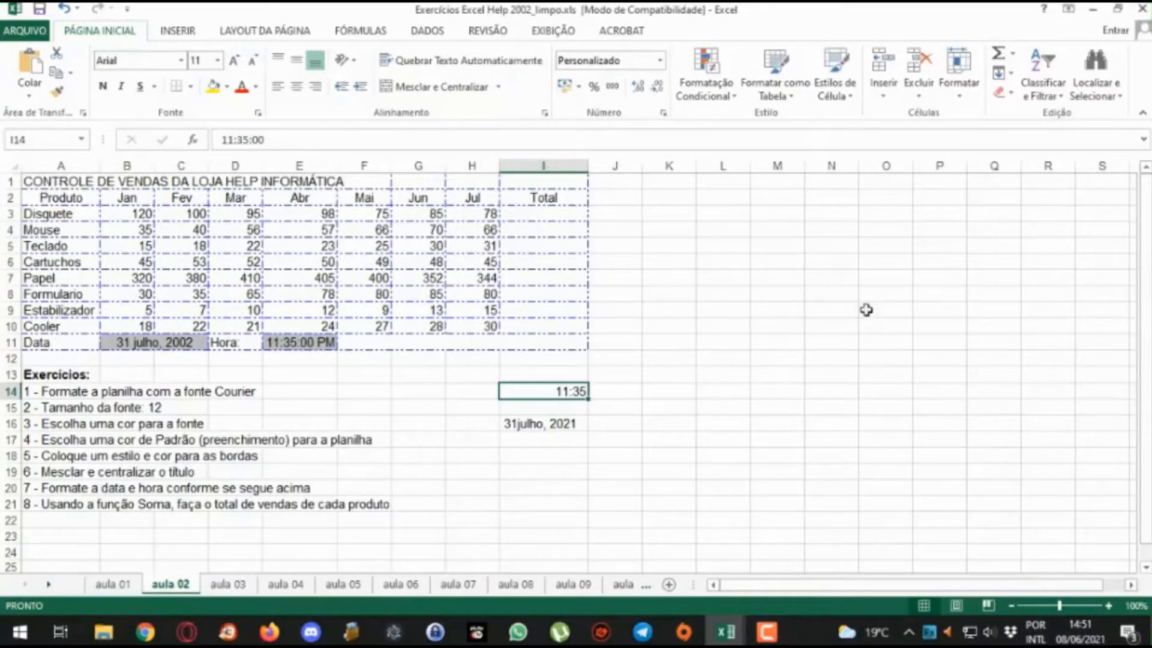
{"action": "left_click", "coordinate": [966, 90]}
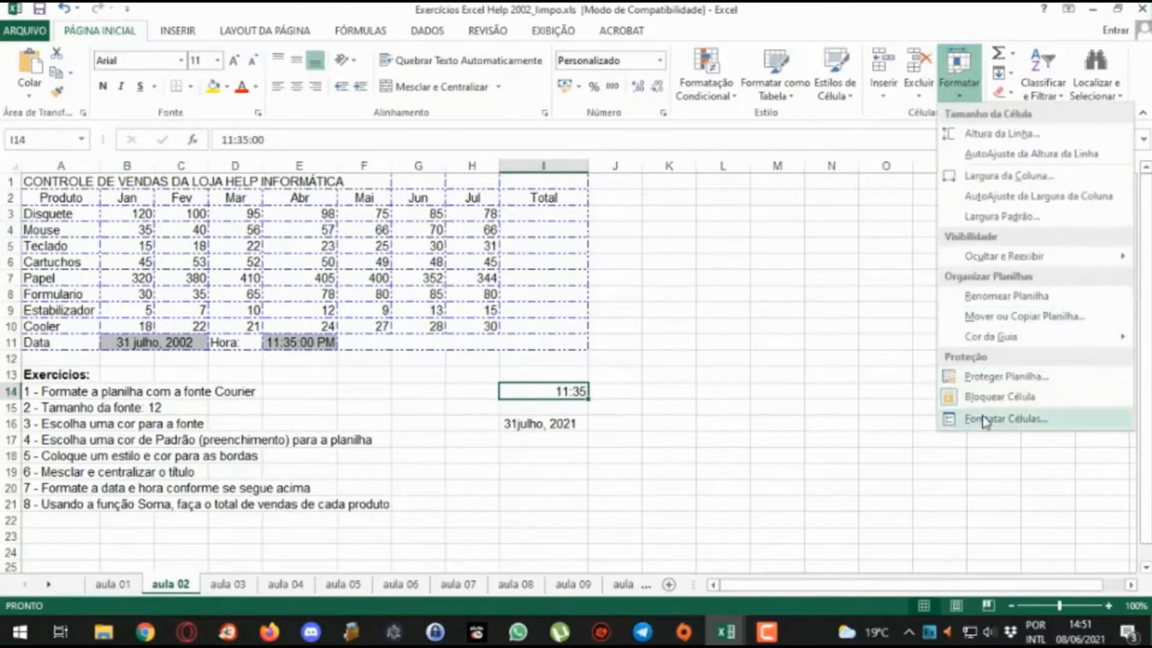
{"action": "left_click", "coordinate": [984, 418]}
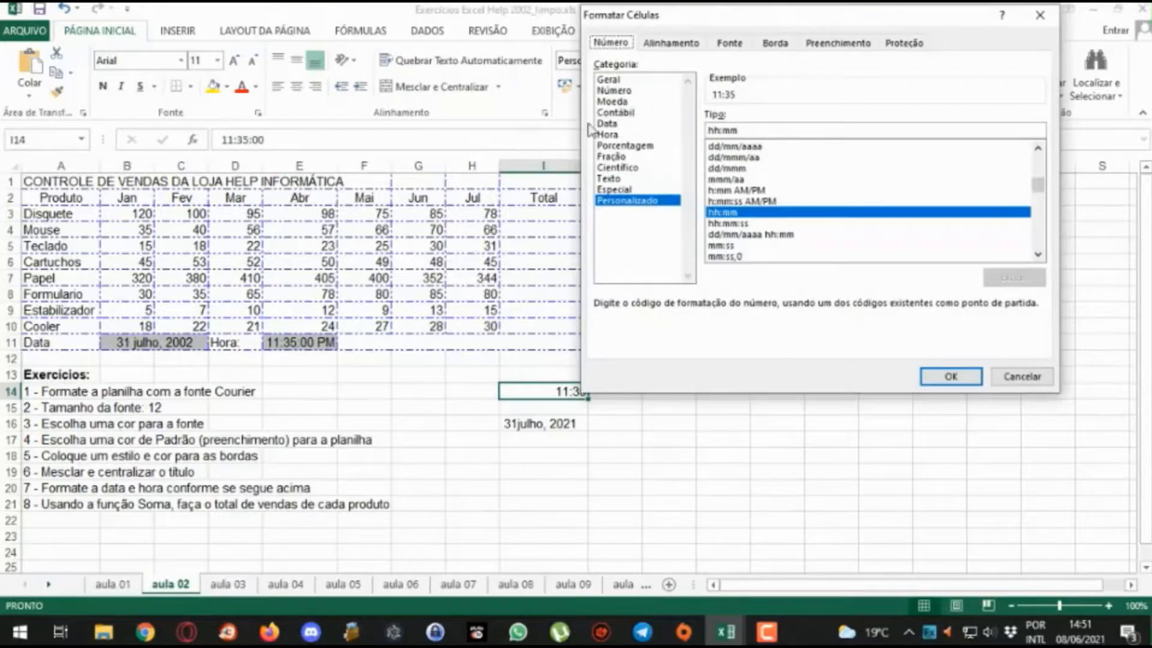
{"action": "left_click", "coordinate": [607, 134]}
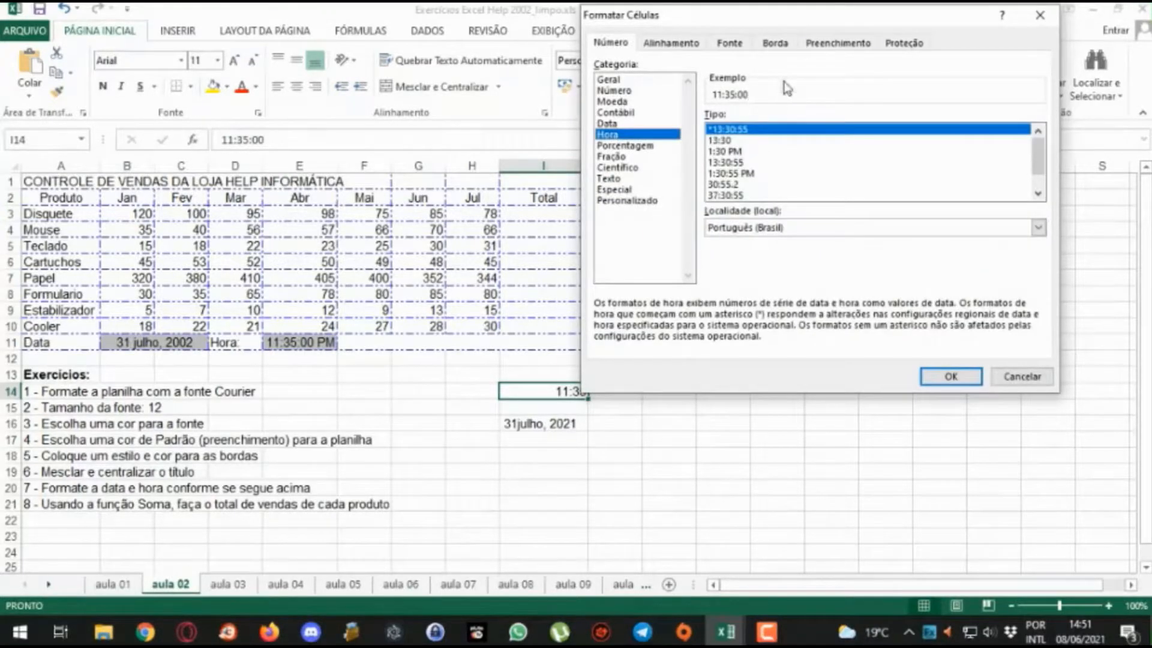
{"action": "left_click_drag", "start_coordinate": [821, 27], "coordinate": [857, 33]}
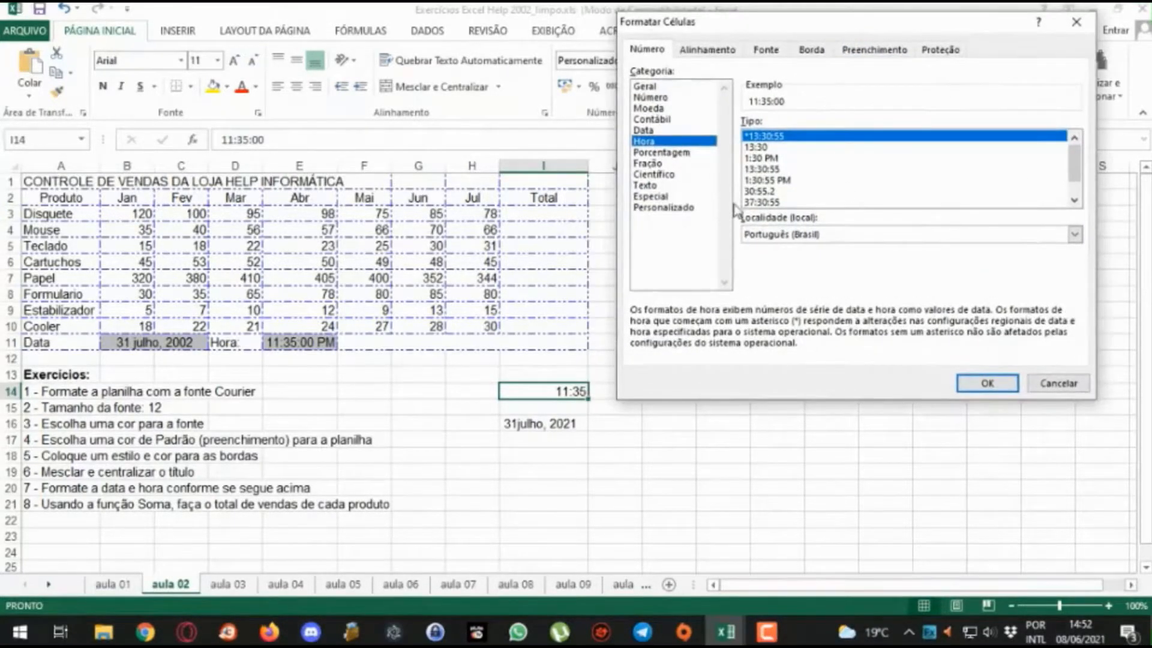
{"action": "left_click", "coordinate": [783, 180]}
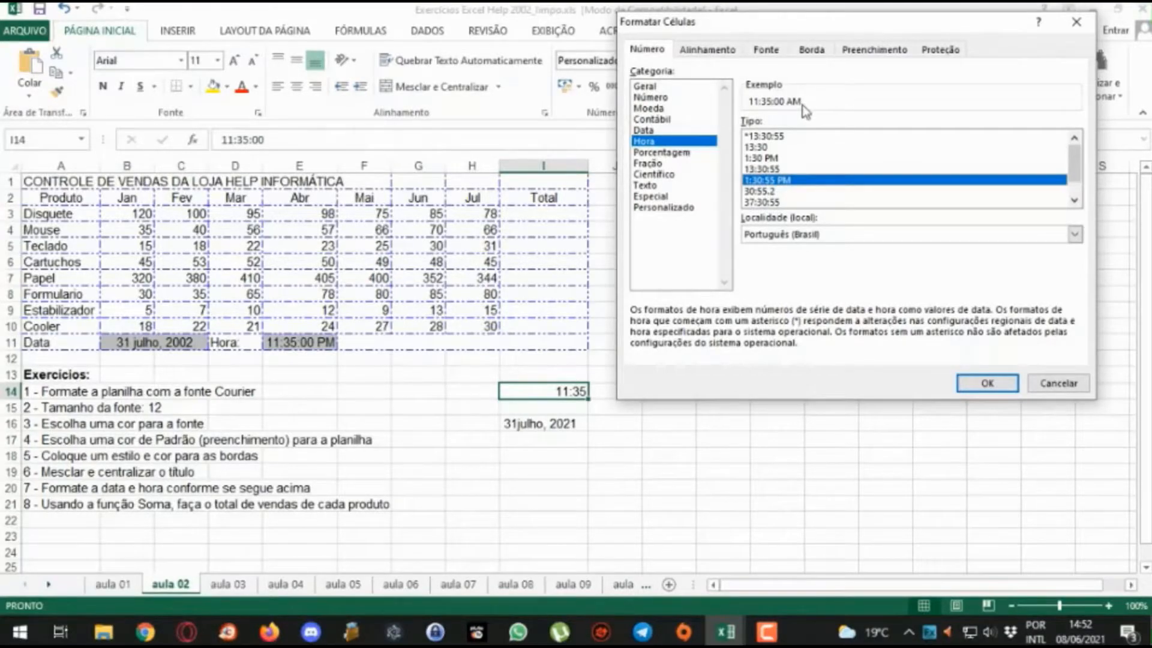
{"action": "left_click", "coordinate": [987, 383]}
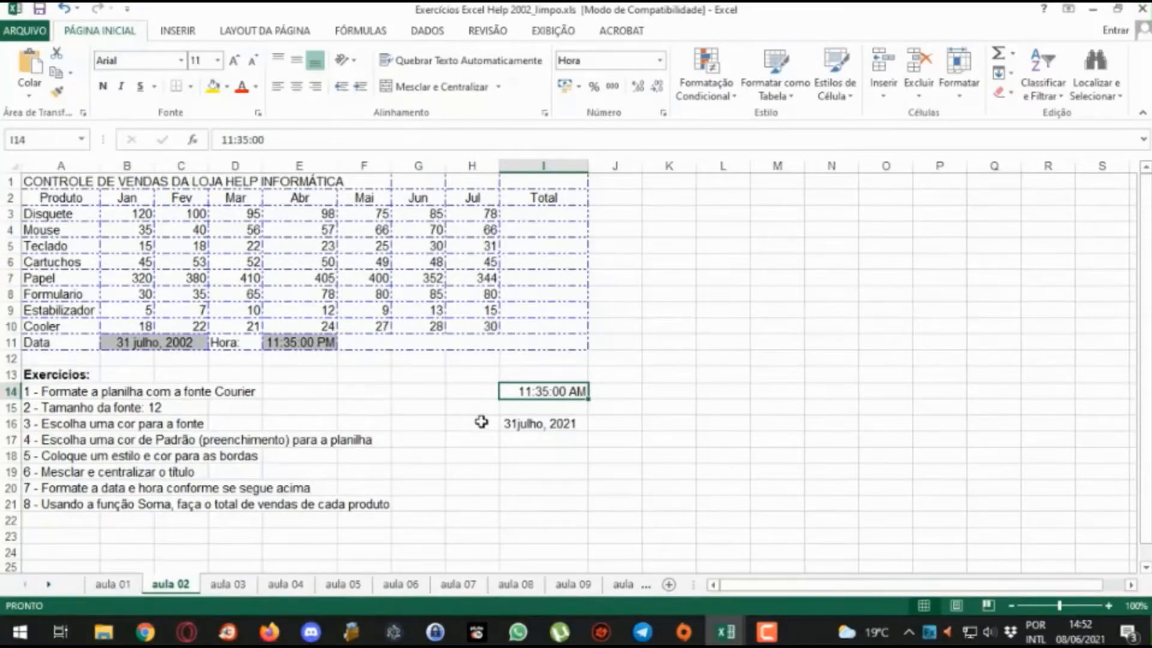
Step: Change the hour of the time in cell I14 to 23
{"action": "key", "text": "F2"}
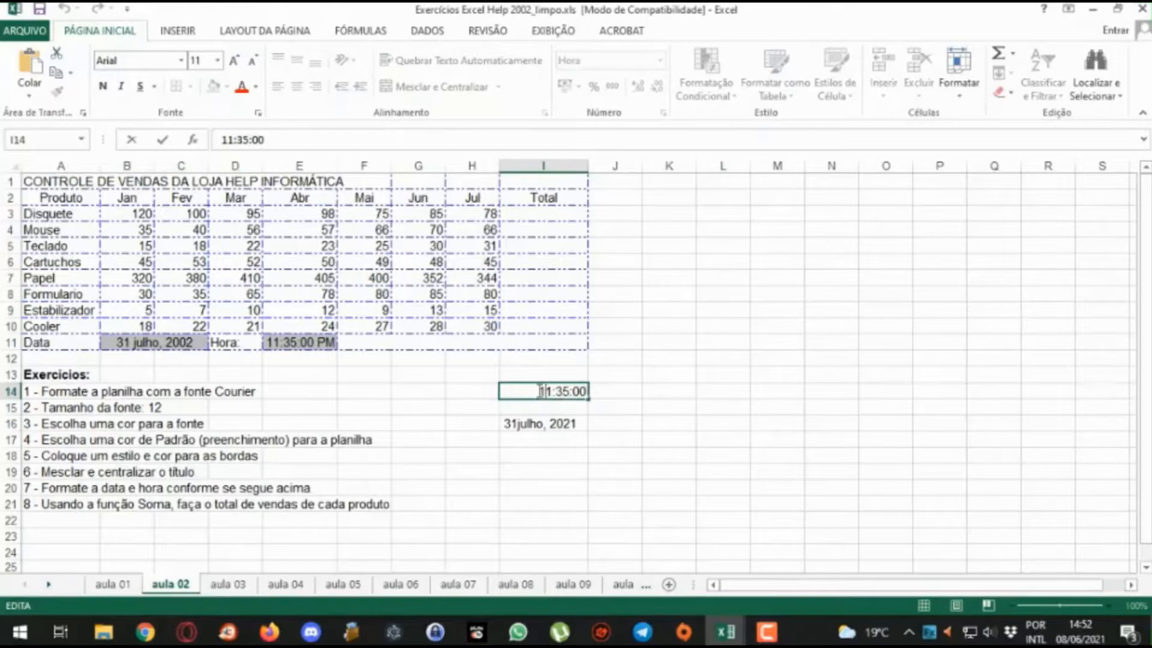
{"action": "key", "text": "Delete"}
{"action": "key", "text": "Delete"}
{"action": "type", "text": "23"}
{"action": "key", "text": "Return"}
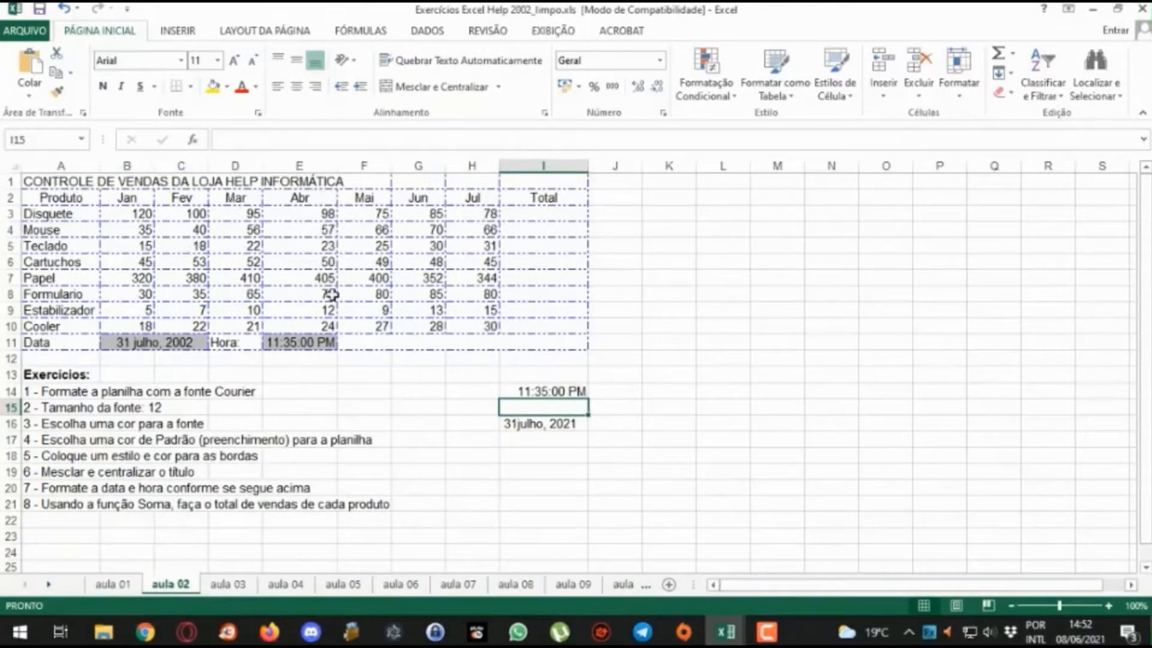
{"action": "key", "text": "F10"}
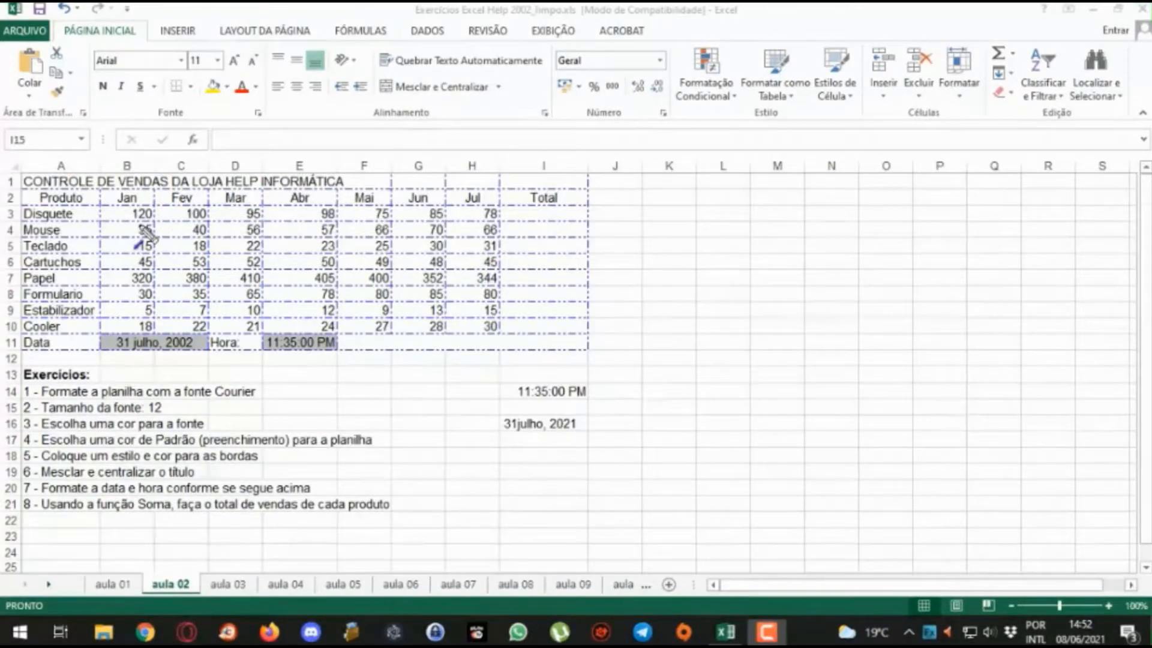
{"action": "left_click_drag", "start_coordinate": [109, 213], "coordinate": [489, 213]}
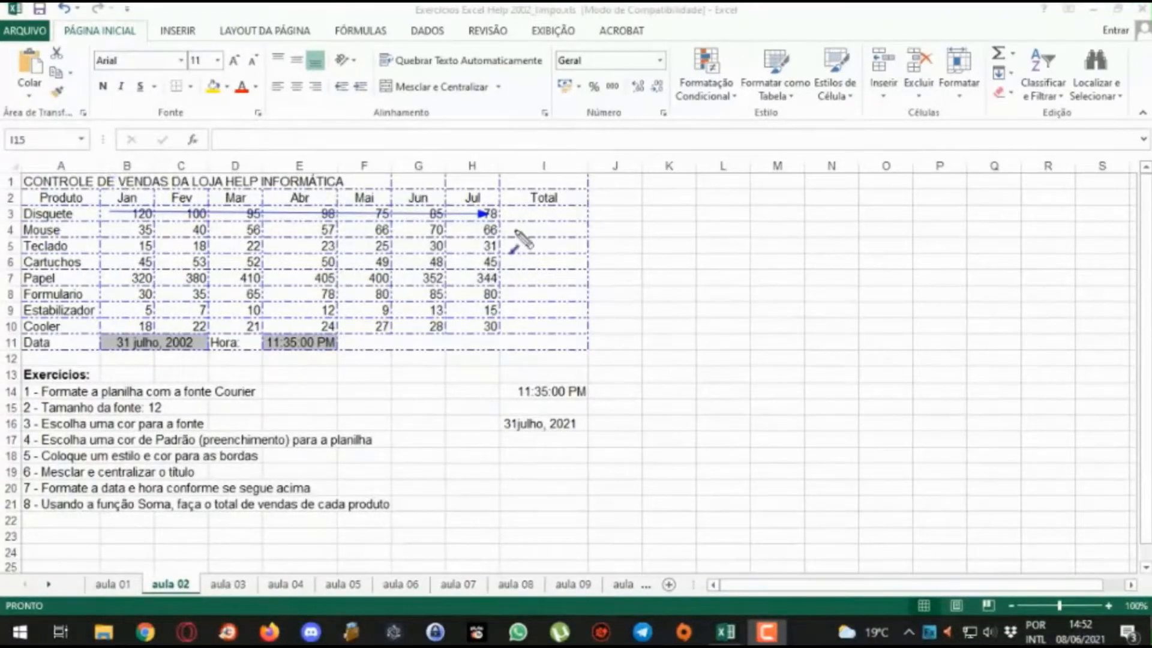
{"action": "key", "text": "Escape"}
Step: Total the Disquete sales in cell I3 with the formula =SOMA(B3:H3) and select the cell to review it
{"action": "left_click", "coordinate": [523, 213]}
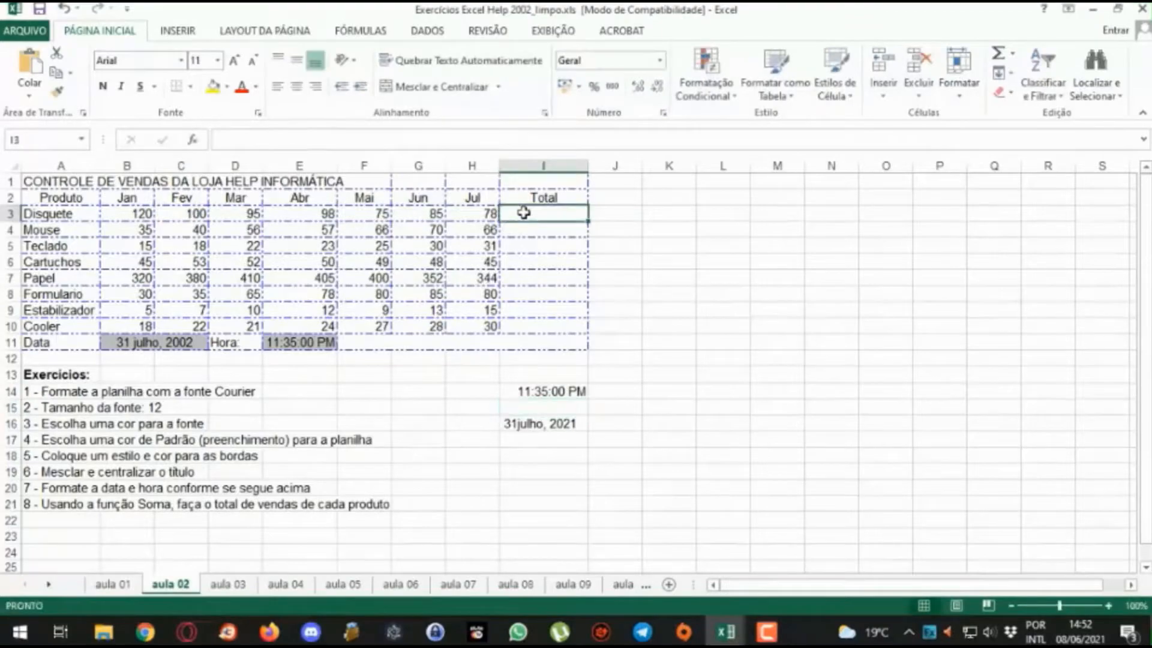
{"action": "type", "text": "=soma"}
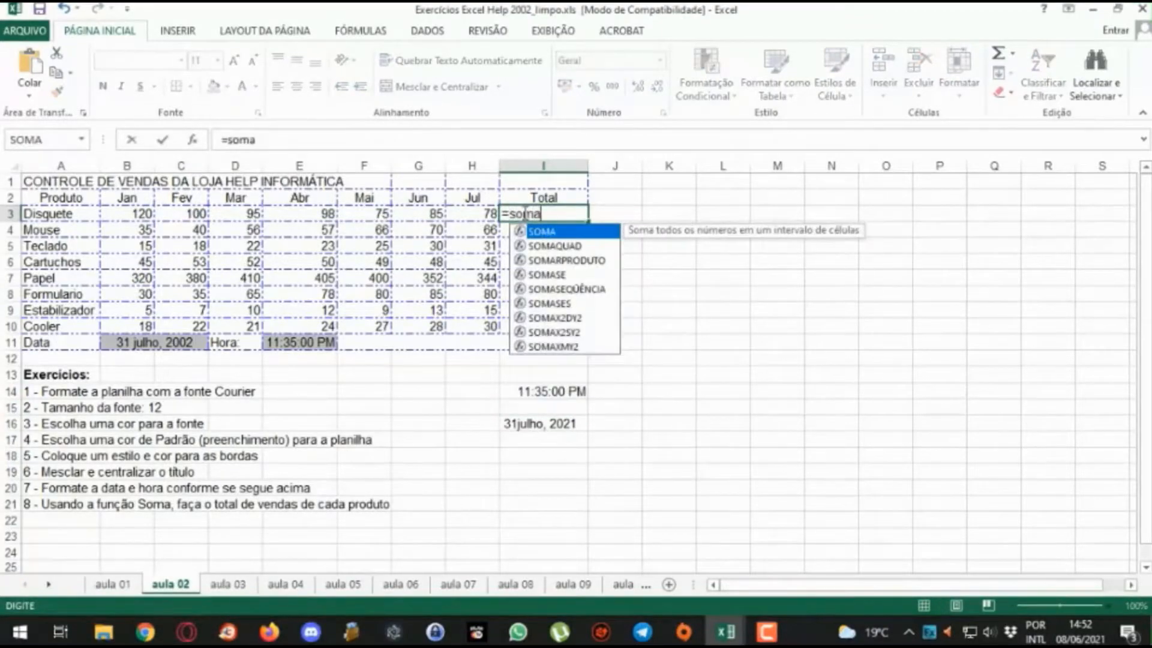
{"action": "type", "text": "("}
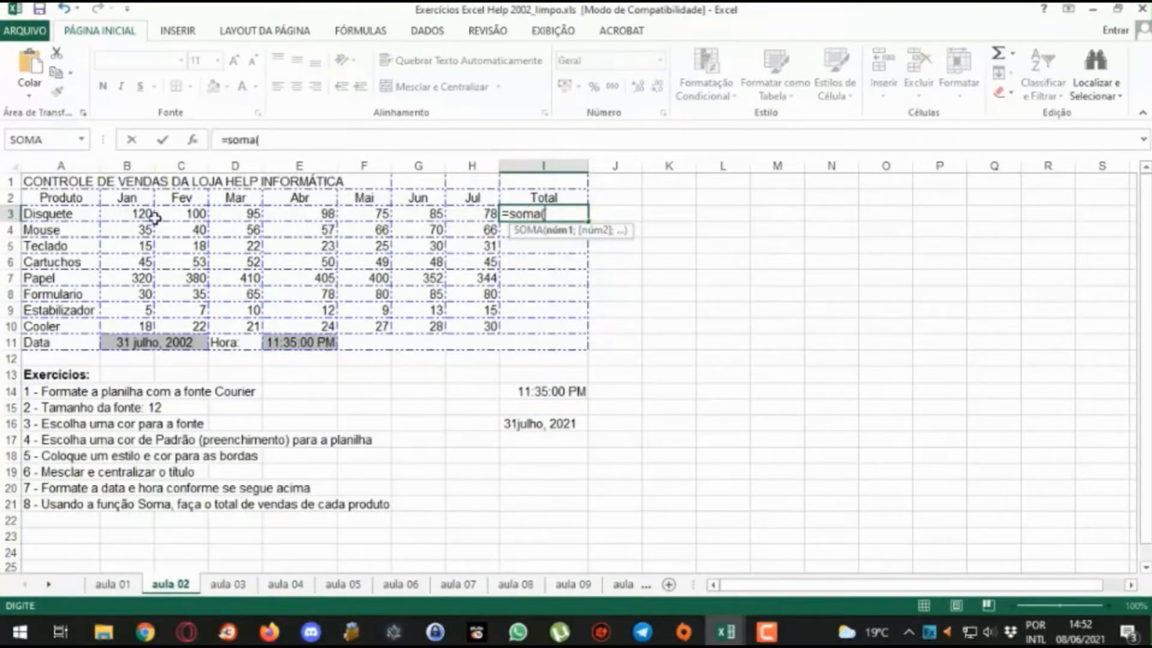
{"action": "left_click_drag", "start_coordinate": [124, 211], "coordinate": [453, 208]}
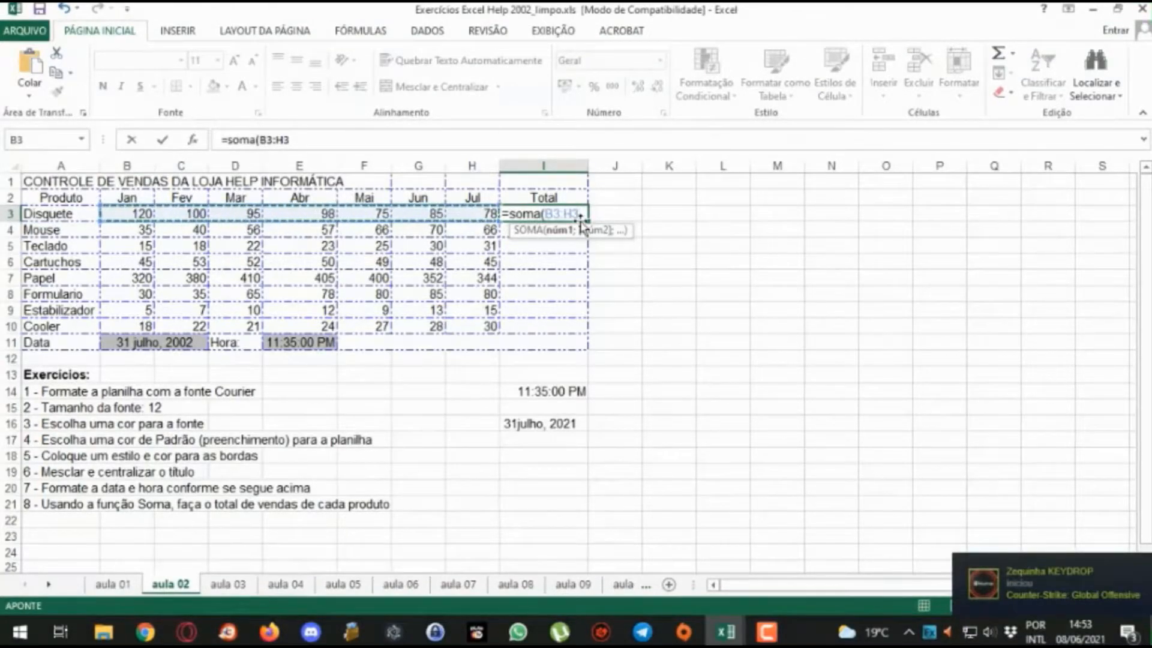
{"action": "type", "text": ")"}
{"action": "key", "text": "Return"}
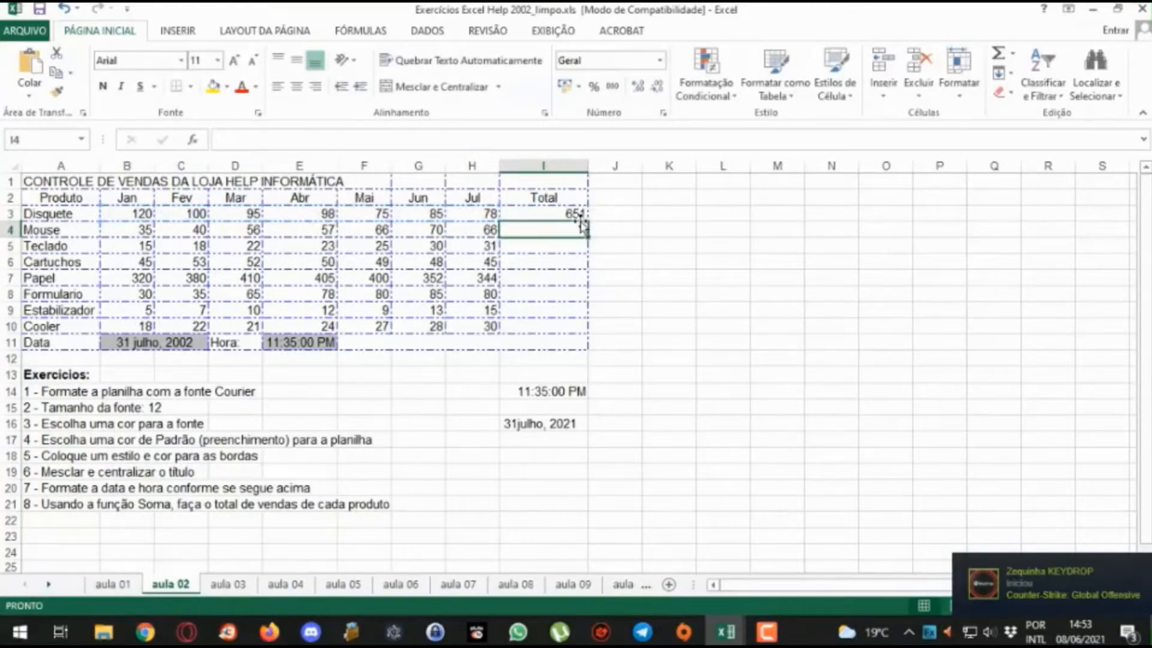
{"action": "left_click", "coordinate": [586, 214]}
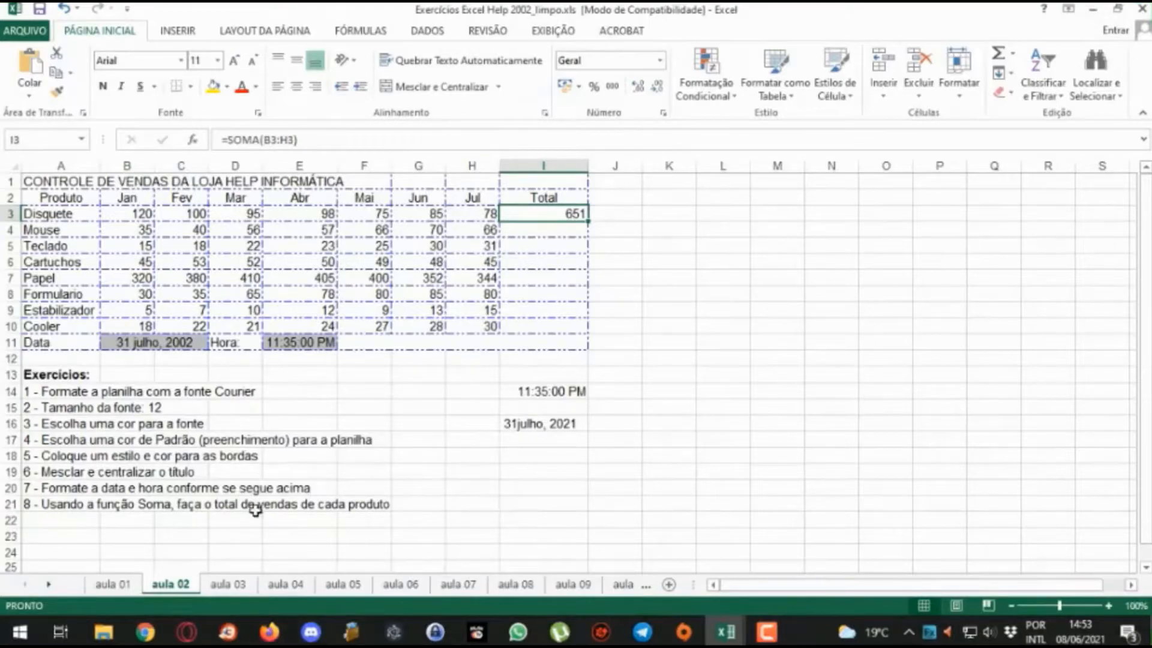
Step: Look through the exercise lists on the aula 03 and aula 04 sheets and open the aula 05 sheet
{"action": "left_click", "coordinate": [283, 585]}
{"action": "left_click", "coordinate": [244, 587]}
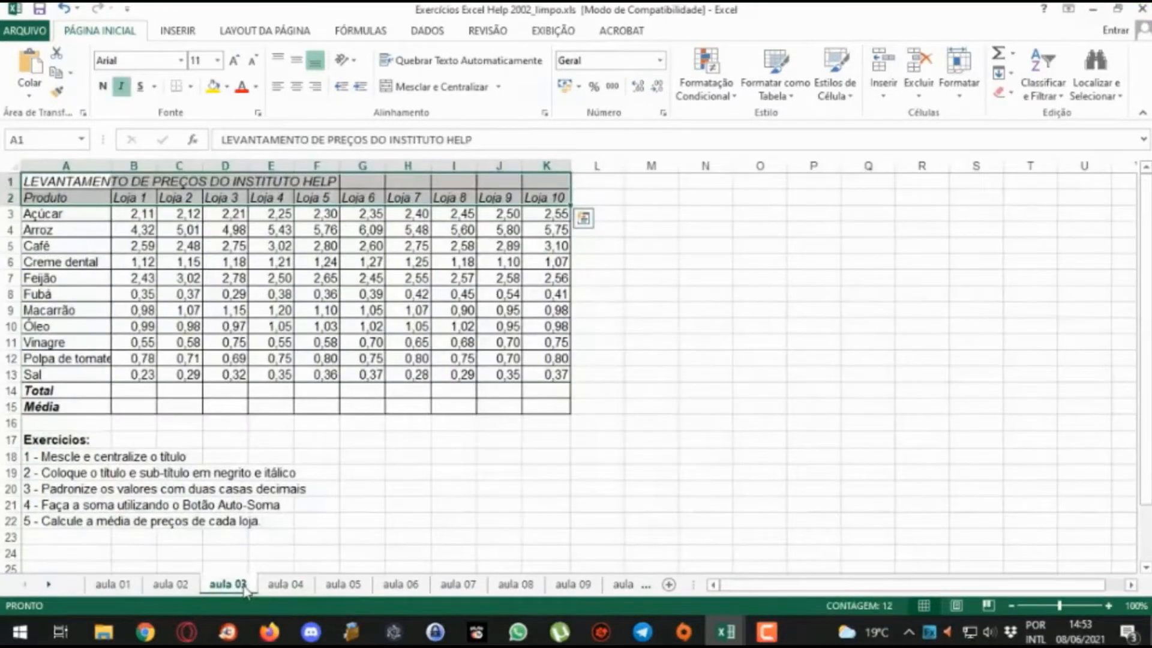
{"action": "left_click", "coordinate": [280, 586]}
{"action": "left_click", "coordinate": [329, 588]}
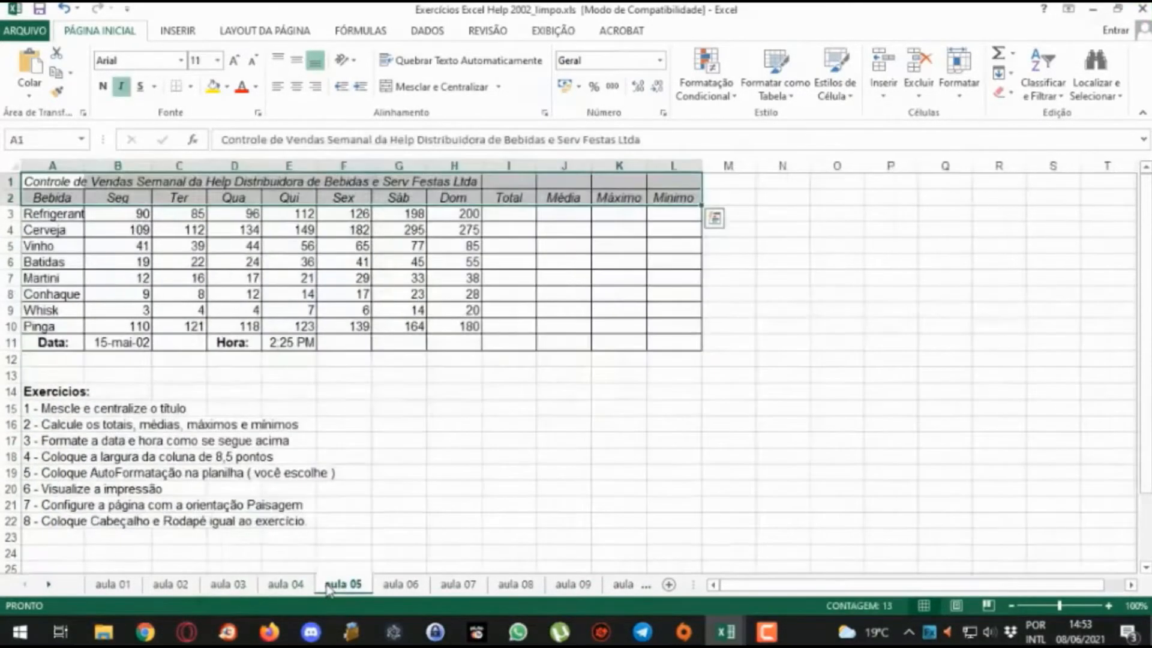
{"action": "left_click", "coordinate": [294, 588]}
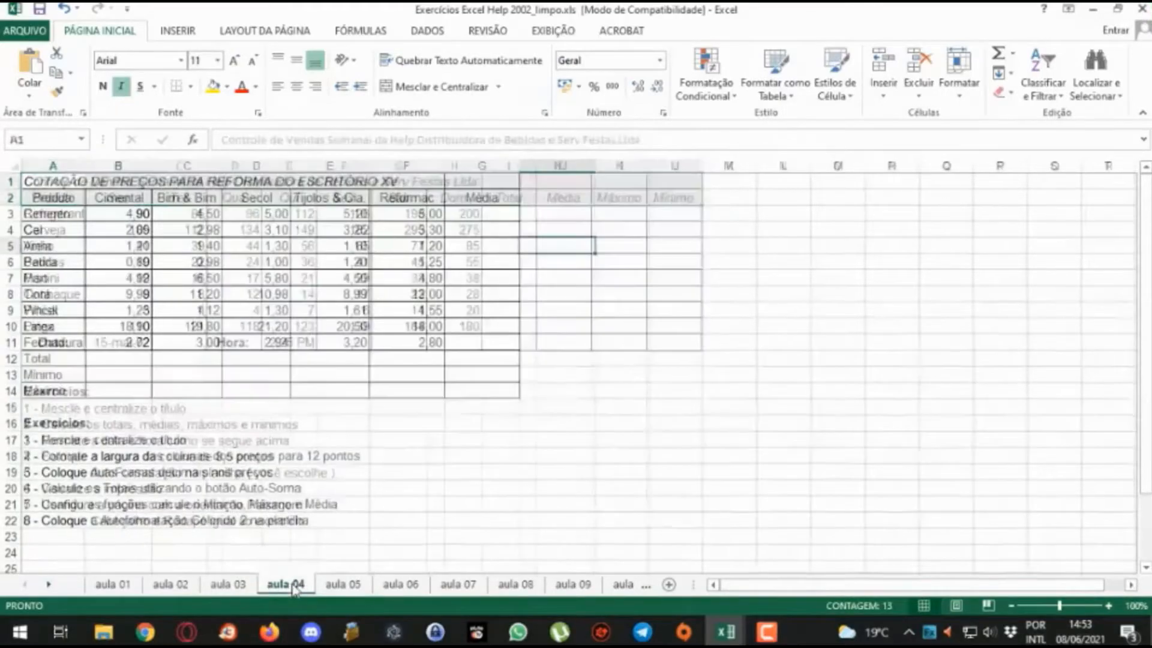
{"action": "left_click", "coordinate": [335, 586]}
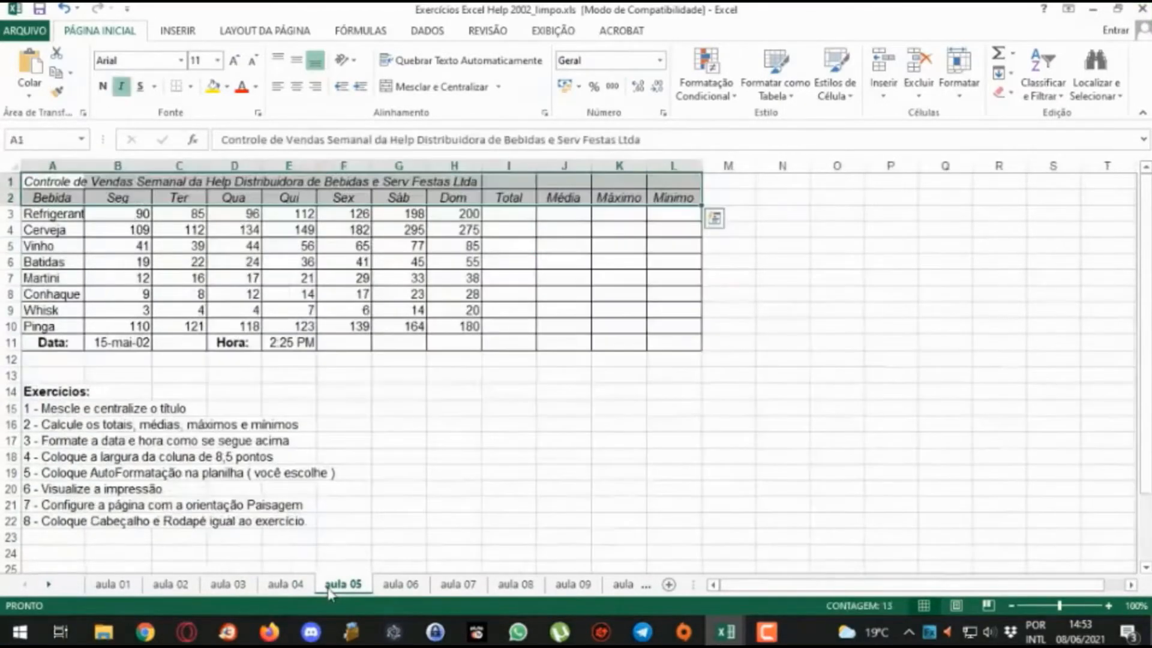
Step: Merge and centre the weekly sales title across A1:L1 on the aula 05 sheet
{"action": "left_click", "coordinate": [547, 227]}
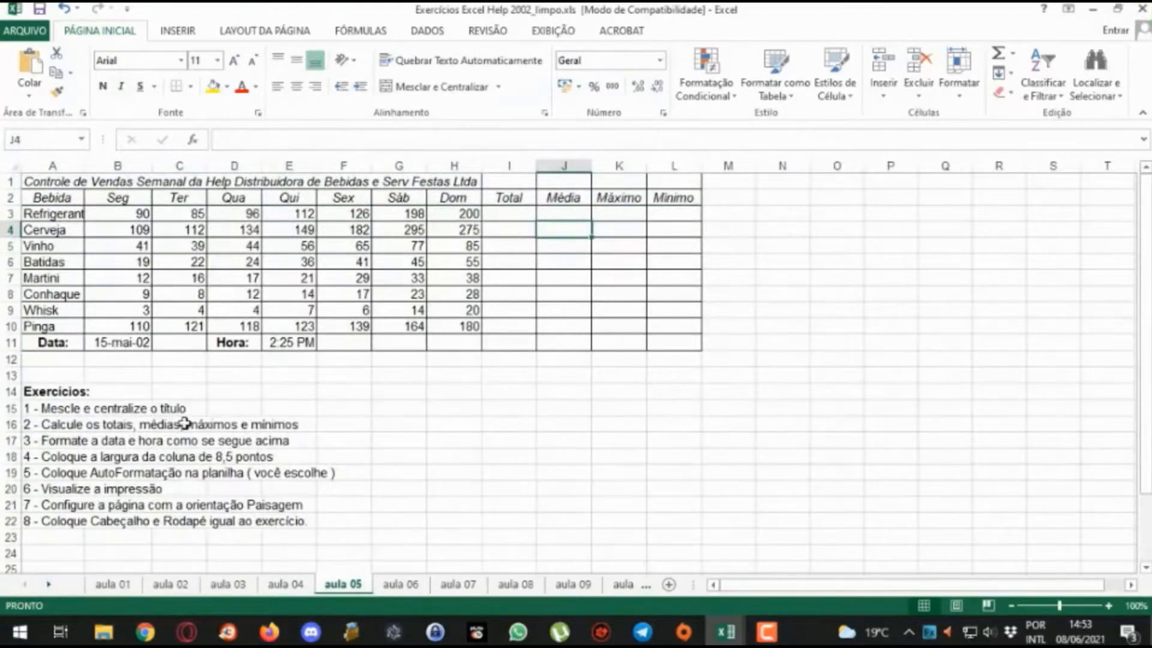
{"action": "left_click_drag", "start_coordinate": [39, 180], "coordinate": [674, 179]}
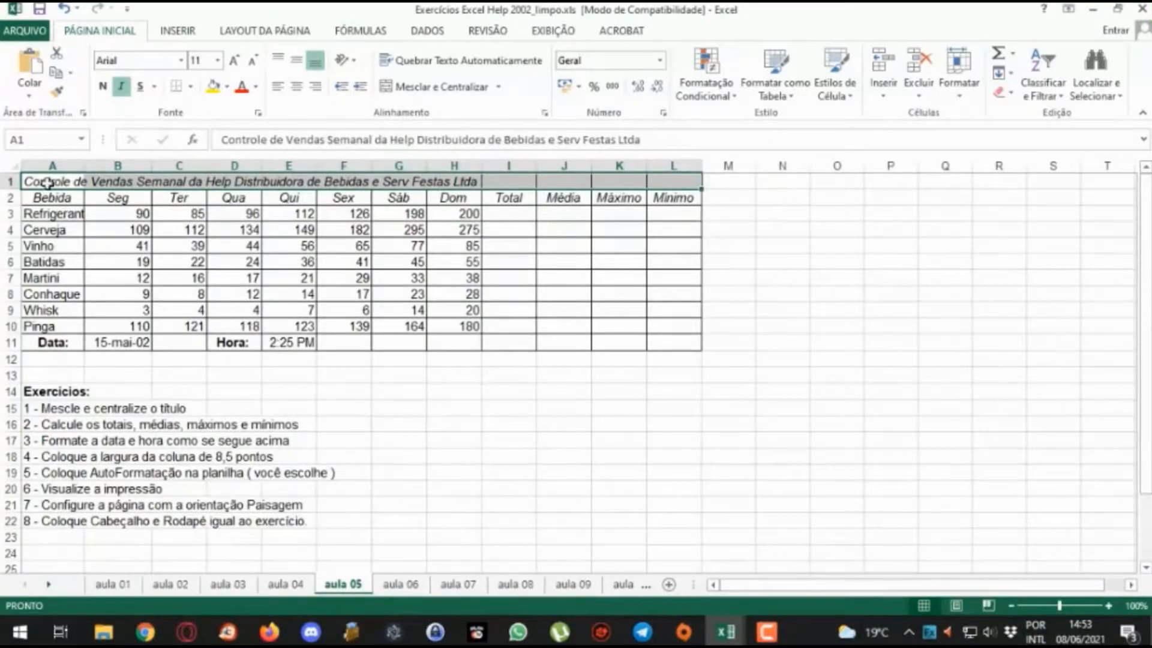
{"action": "left_click", "coordinate": [392, 90]}
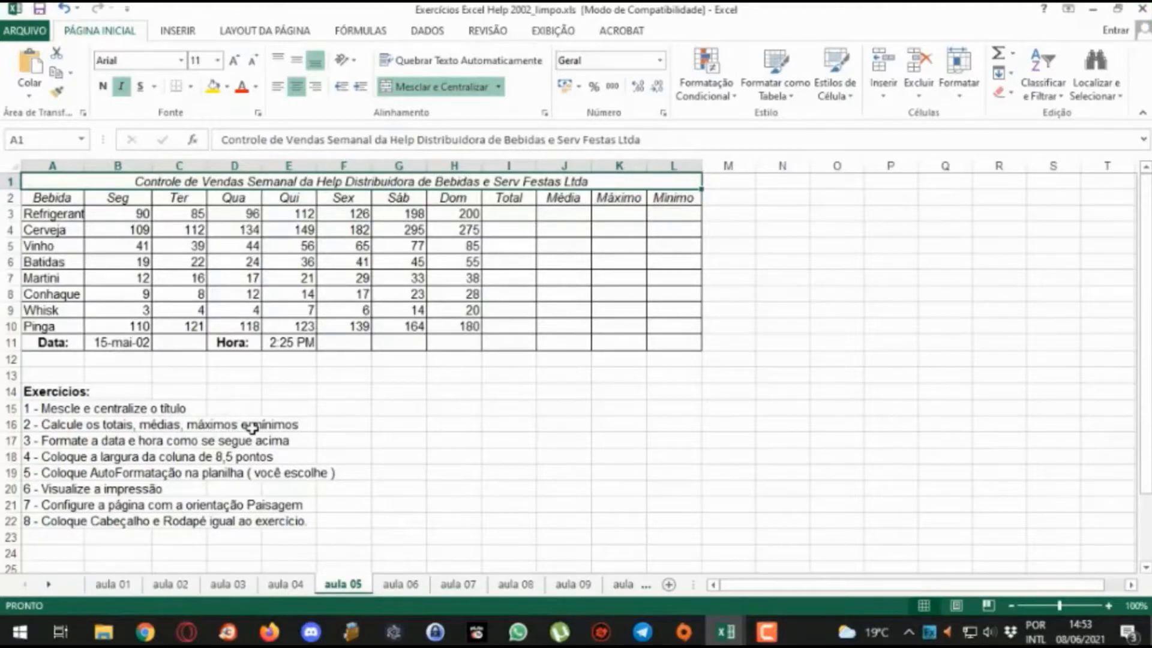
Step: Total the Refrigerante sales in cell I3 with the formula =SOMA(B3:H3) and review the summed range and its formula
{"action": "left_click", "coordinate": [517, 215]}
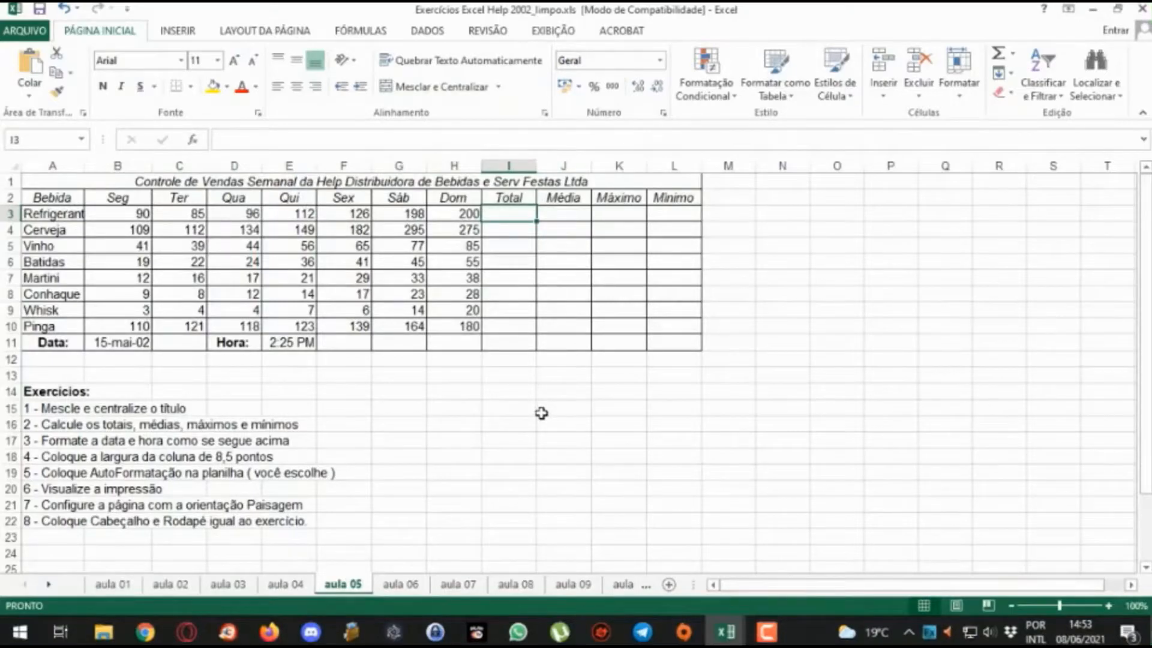
{"action": "type", "text": "=soma"}
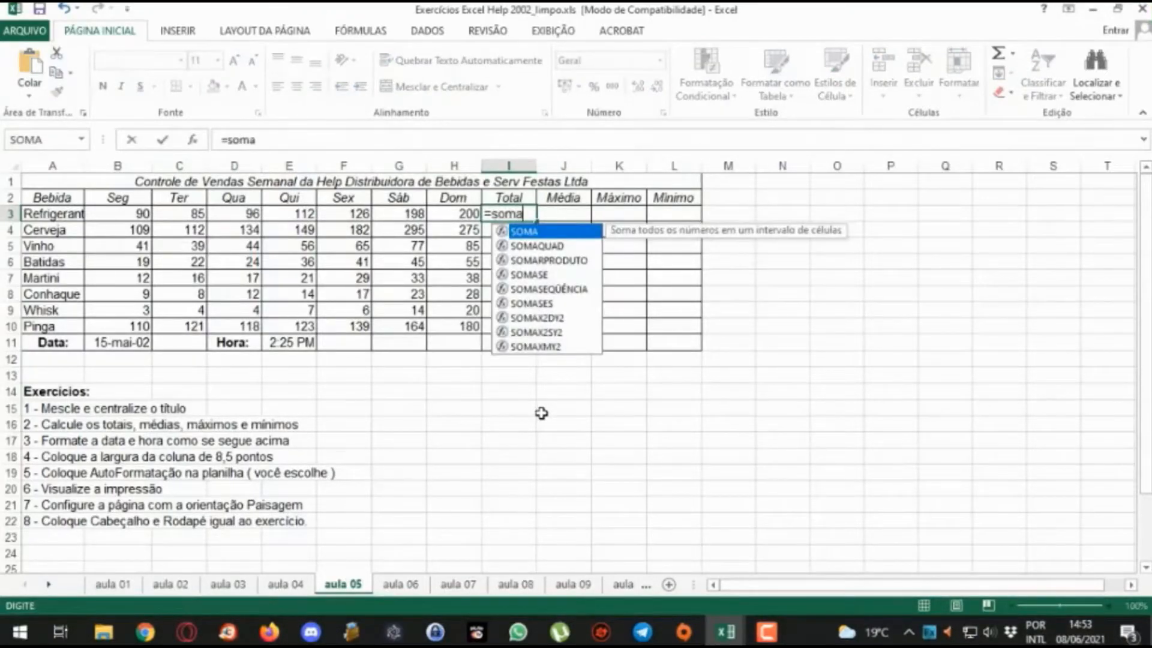
{"action": "type", "text": "("}
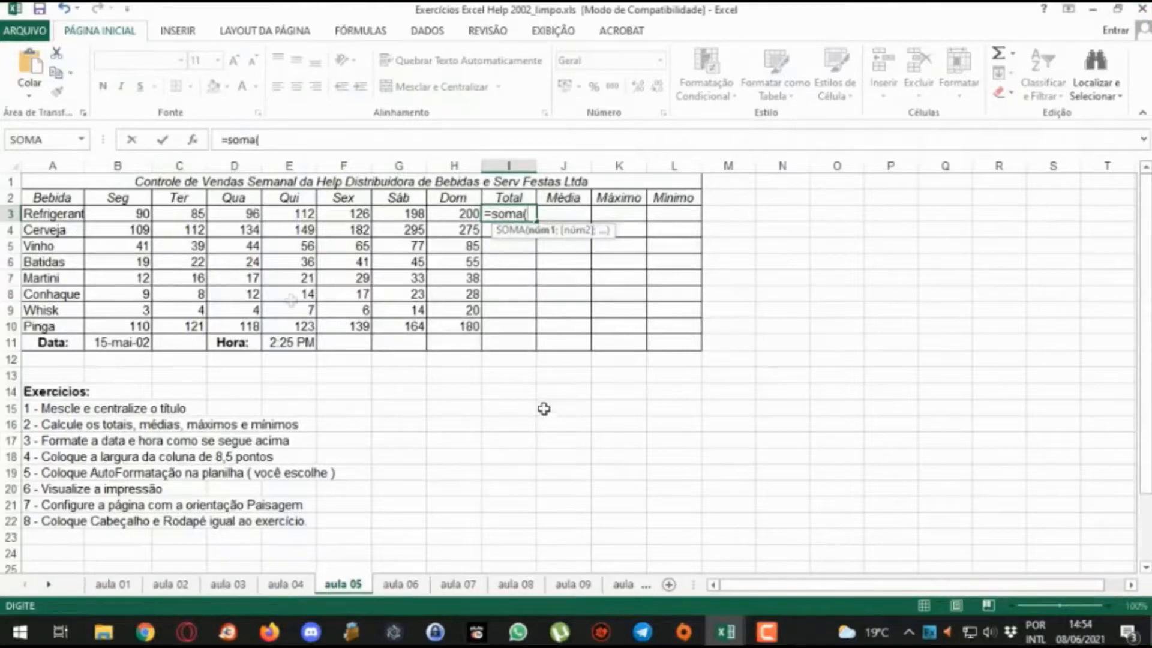
{"action": "left_click_drag", "start_coordinate": [120, 214], "coordinate": [461, 214]}
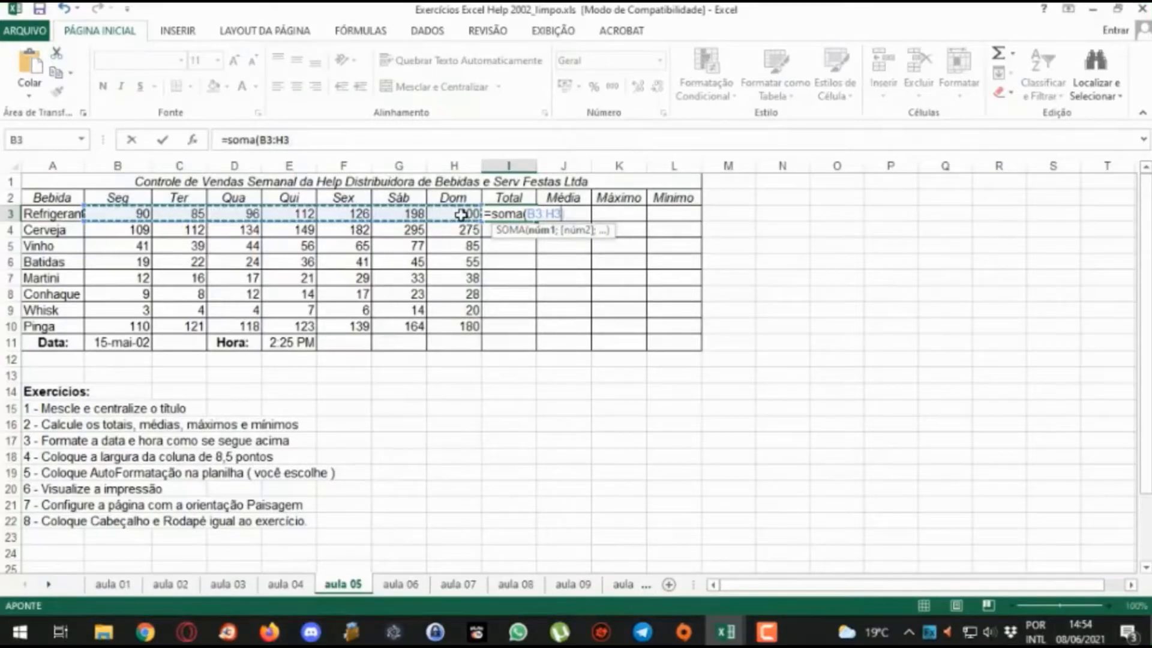
{"action": "type", "text": ")"}
{"action": "key", "text": "Return"}
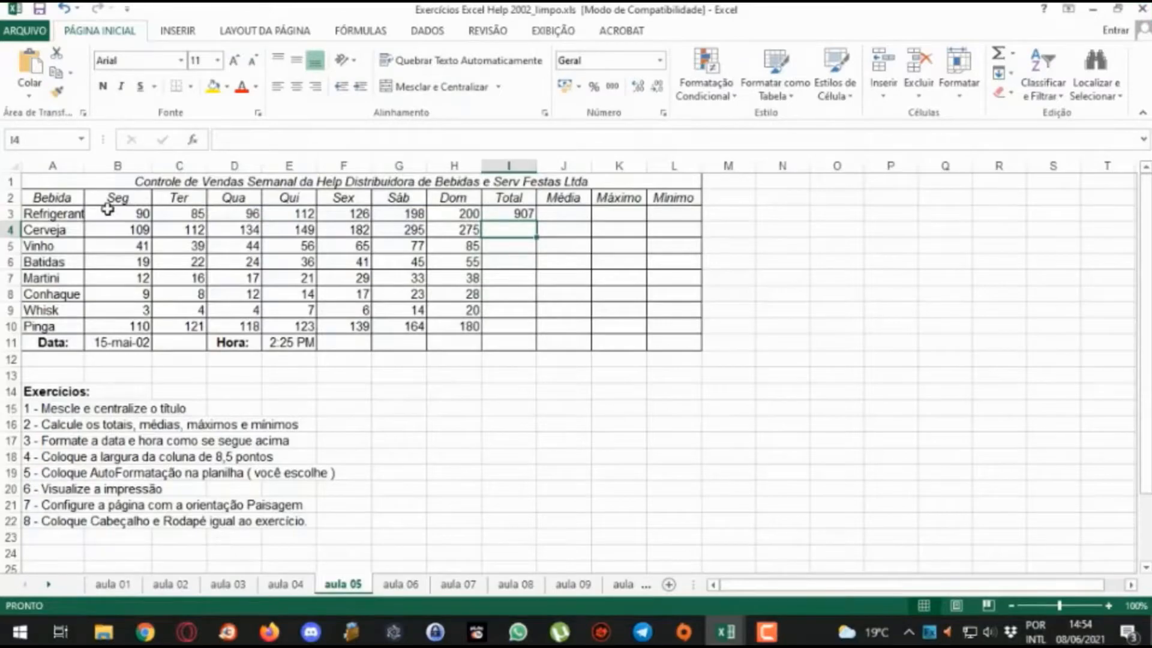
{"action": "left_click_drag", "start_coordinate": [107, 214], "coordinate": [447, 218]}
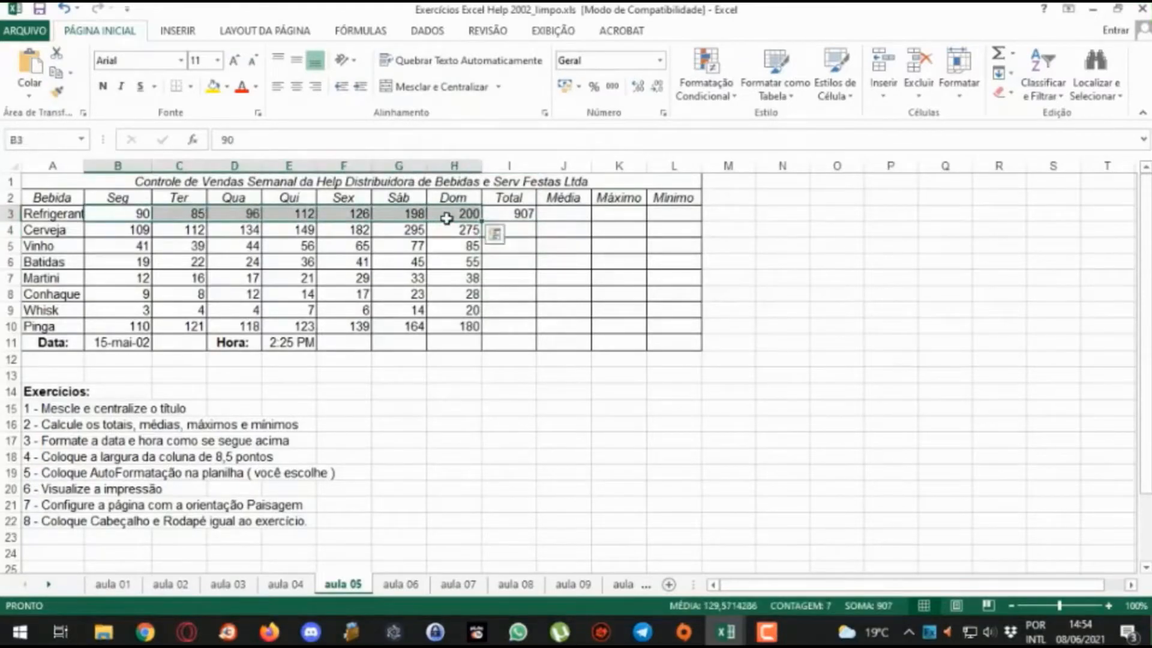
{"action": "left_click", "coordinate": [519, 217]}
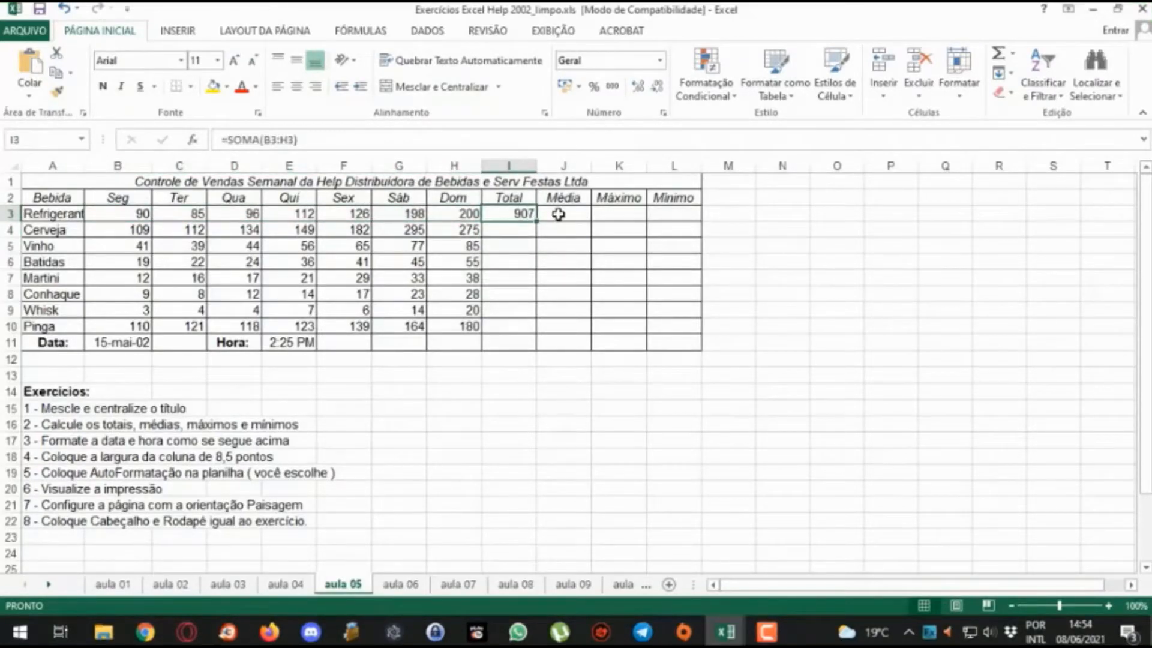
{"action": "left_click", "coordinate": [558, 214]}
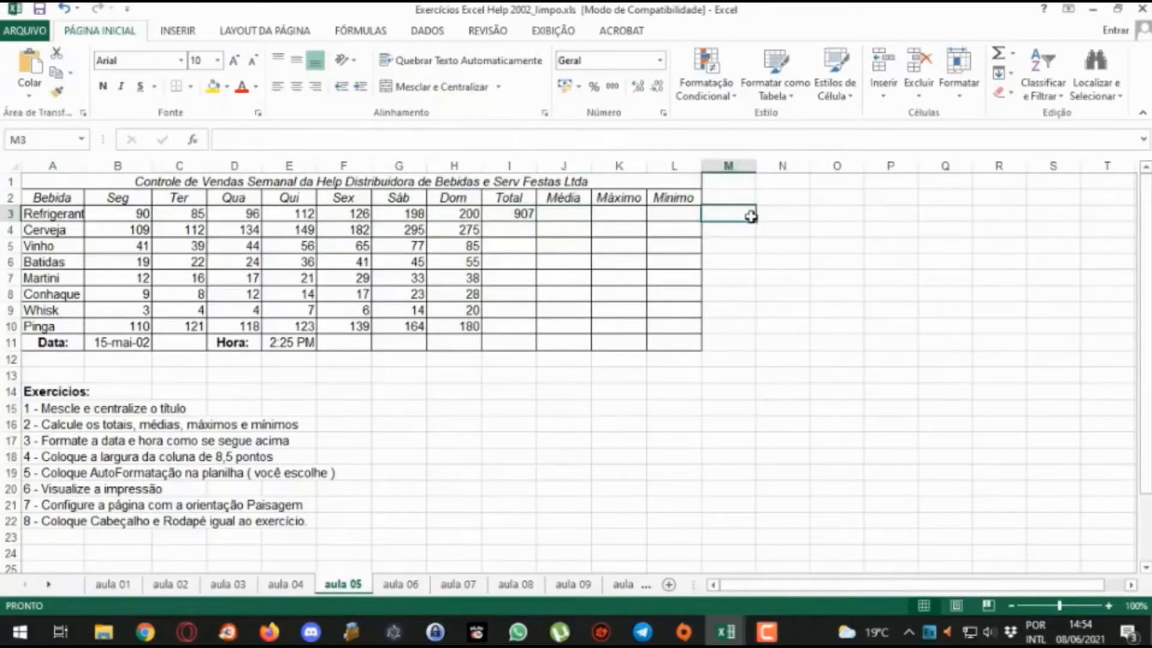
Step: Calculate the Refrigerante total again in cell J16, outside the table, with the formula =SOMA(B3:H3)
{"action": "left_click", "coordinate": [582, 419]}
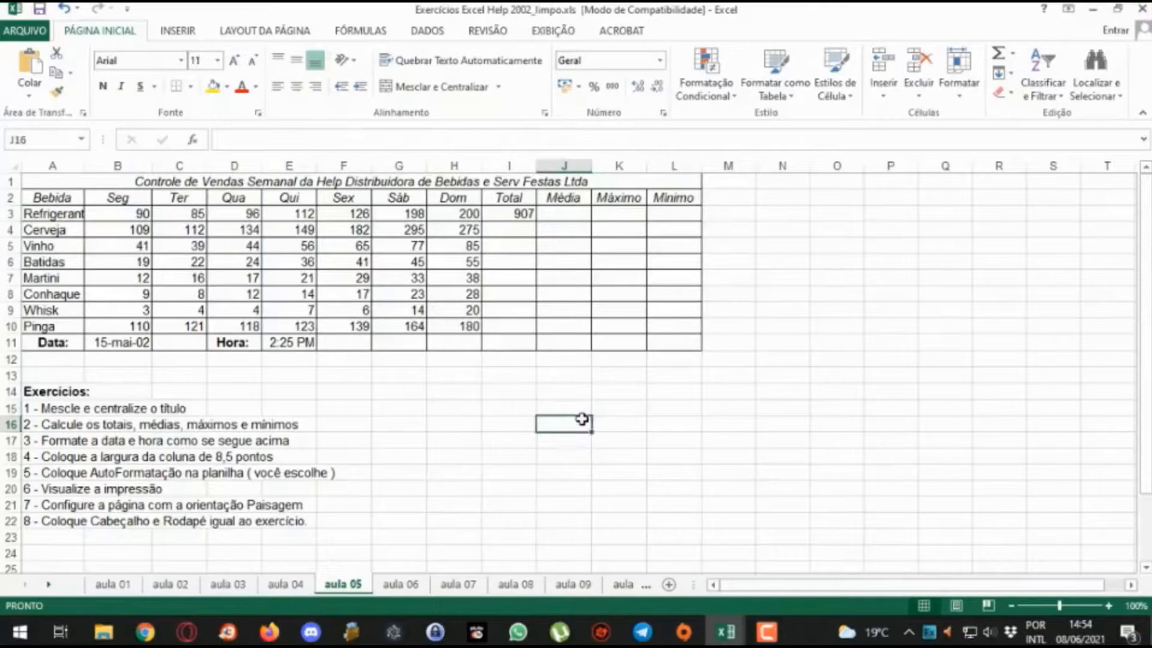
{"action": "type", "text": "="}
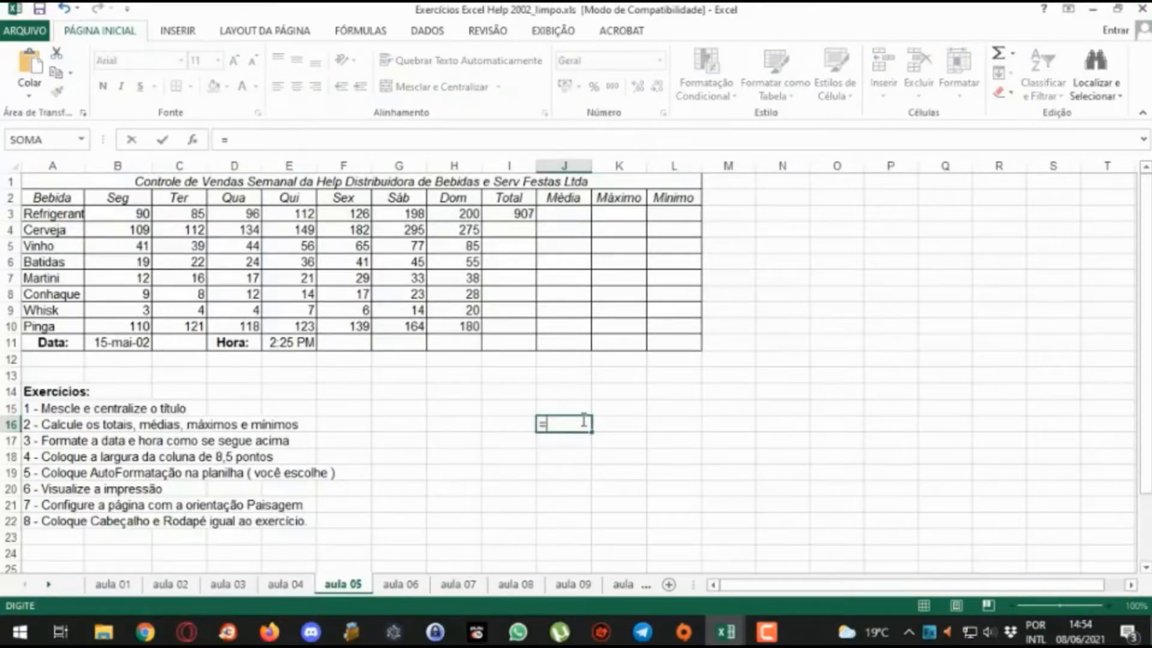
{"action": "type", "text": "soma("}
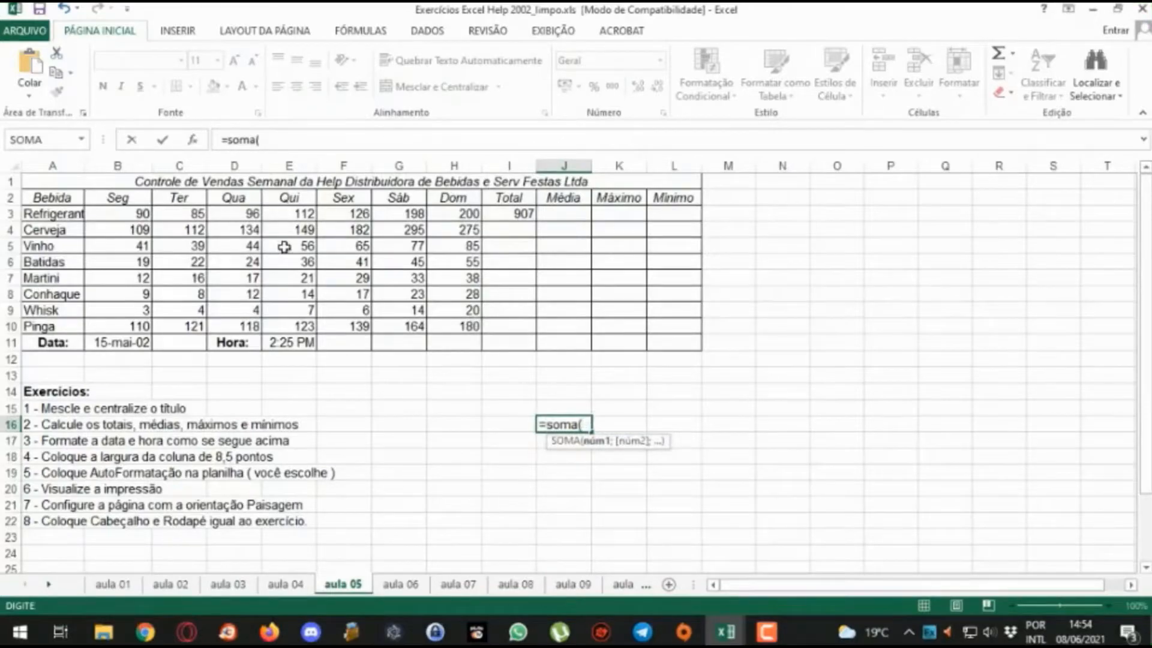
{"action": "left_click_drag", "start_coordinate": [126, 215], "coordinate": [467, 214]}
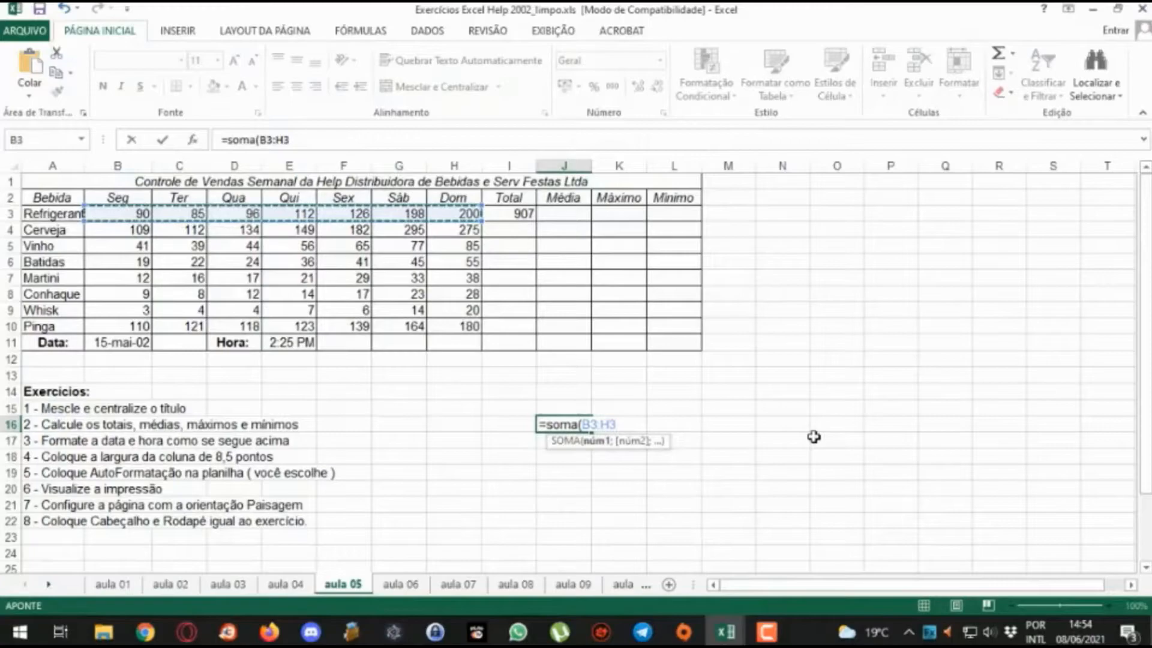
{"action": "type", "text": ")"}
{"action": "key", "text": "Return"}
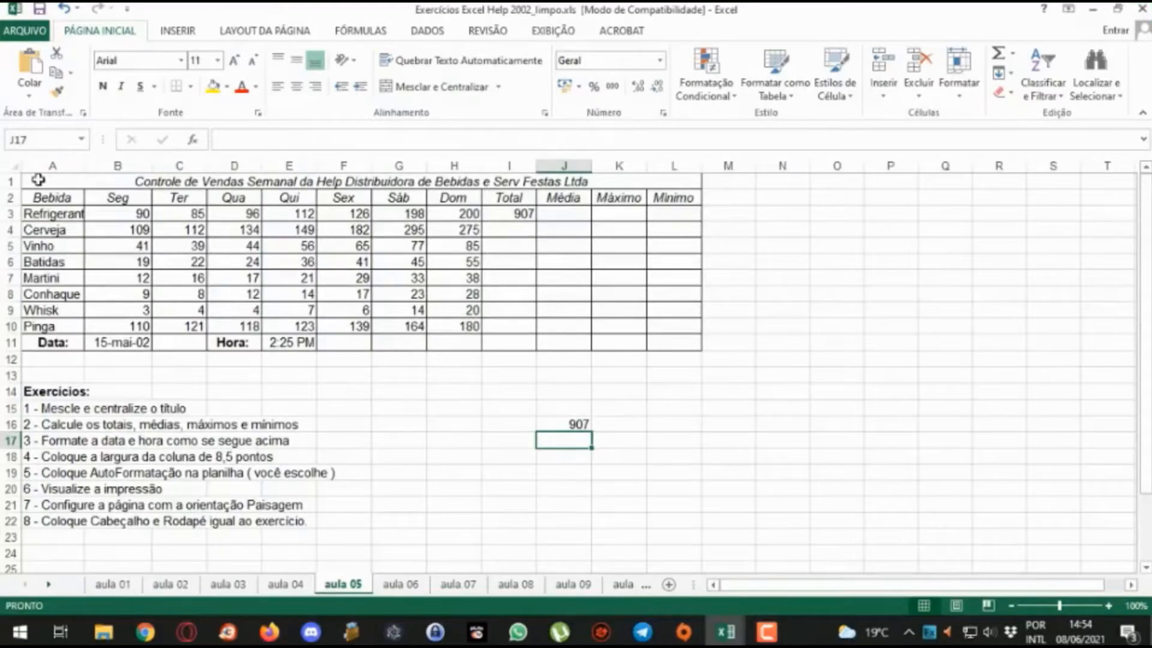
Step: Copy the table and exercise list in A1:L22 and paste them into the untitled Google Sheets spreadsheet in Chrome
{"action": "left_click_drag", "start_coordinate": [38, 179], "coordinate": [274, 521]}
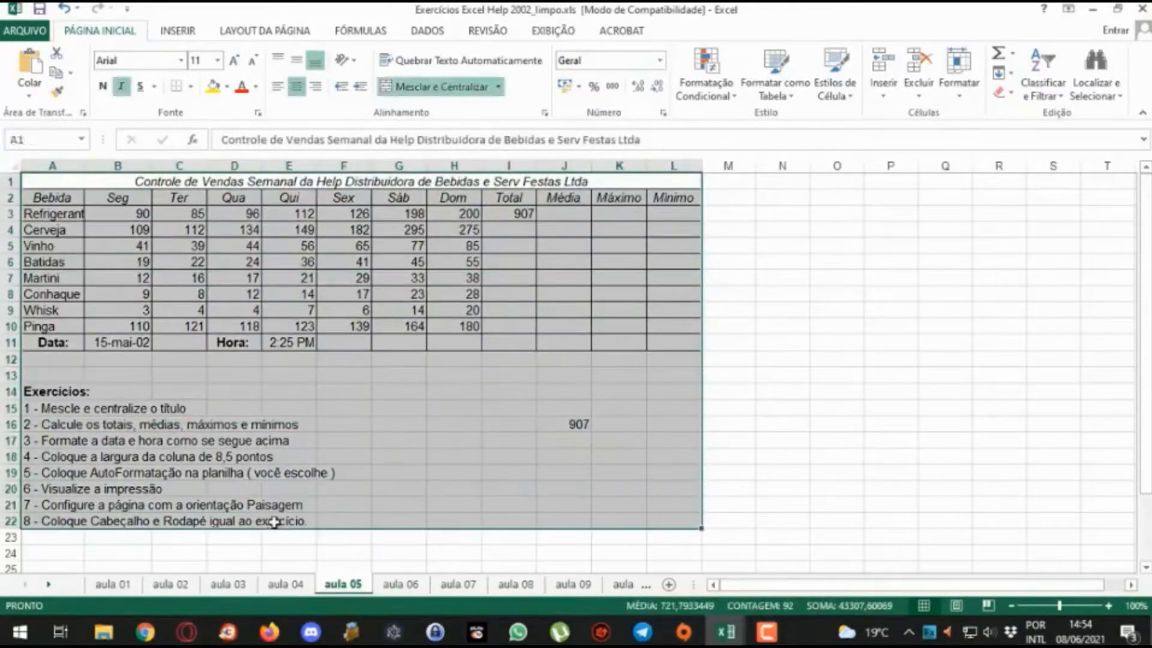
{"action": "key", "text": "ctrl+c"}
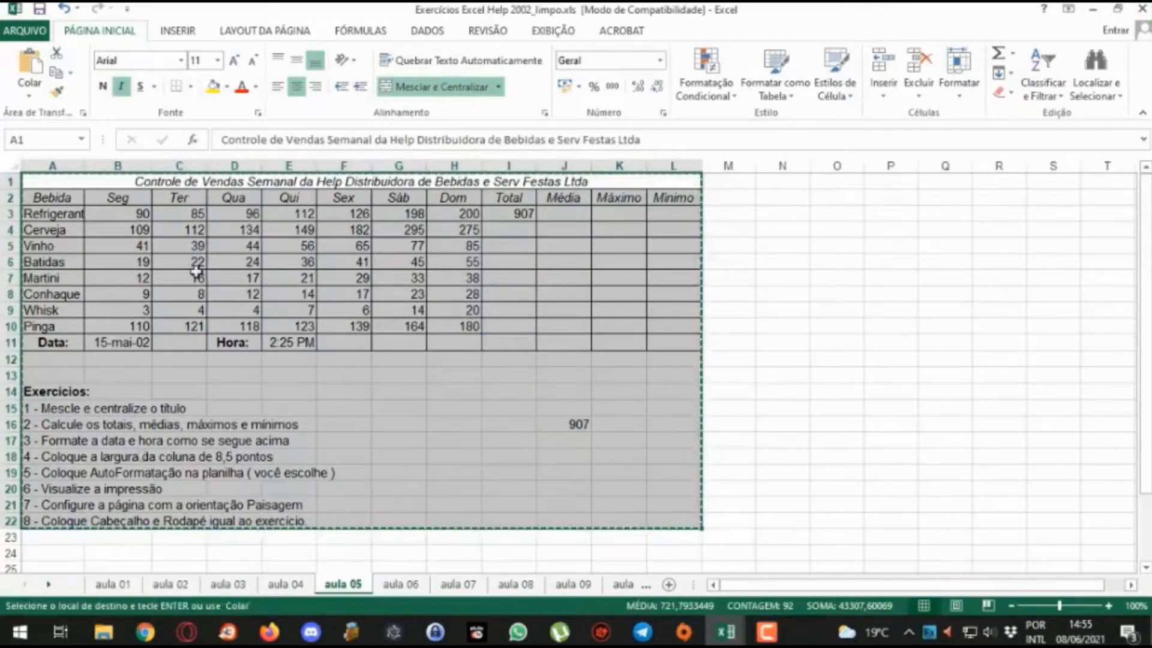
{"action": "left_click", "coordinate": [144, 631]}
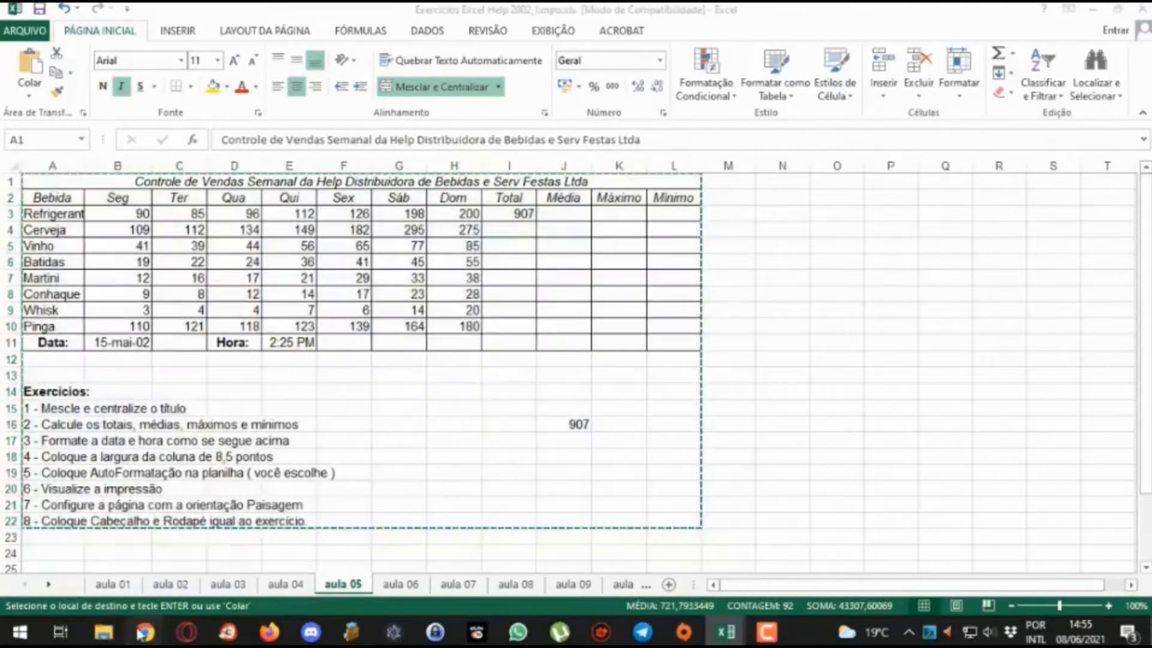
{"action": "left_click", "coordinate": [77, 586]}
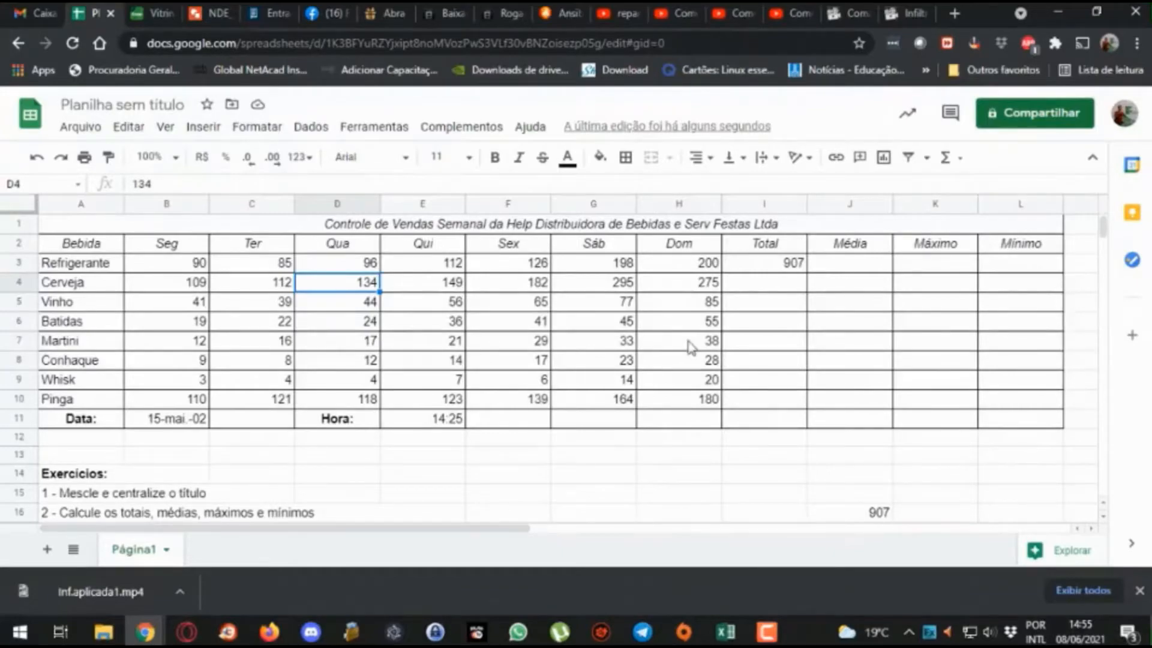
Step: Replace the pasted value in cell J16 with the formula =soma(B3:H3) and select the cell to review it
{"action": "left_click", "coordinate": [838, 262]}
{"action": "scroll", "coordinate": [631, 450], "scroll_direction": "down", "scroll_amount": 1}
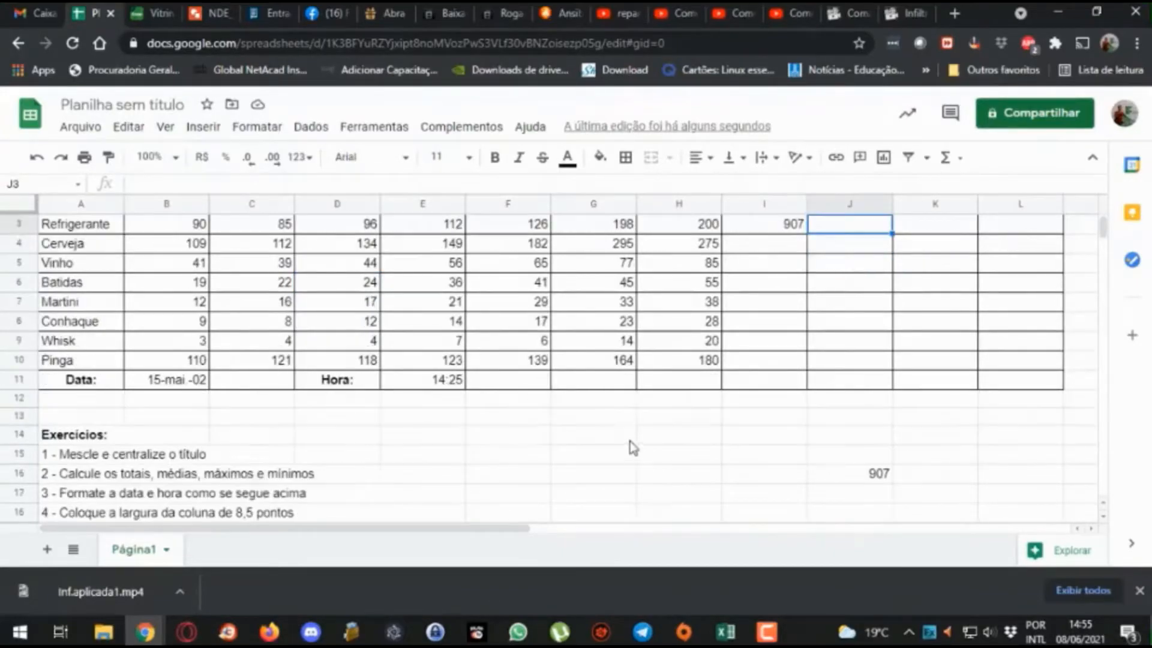
{"action": "left_click", "coordinate": [843, 476]}
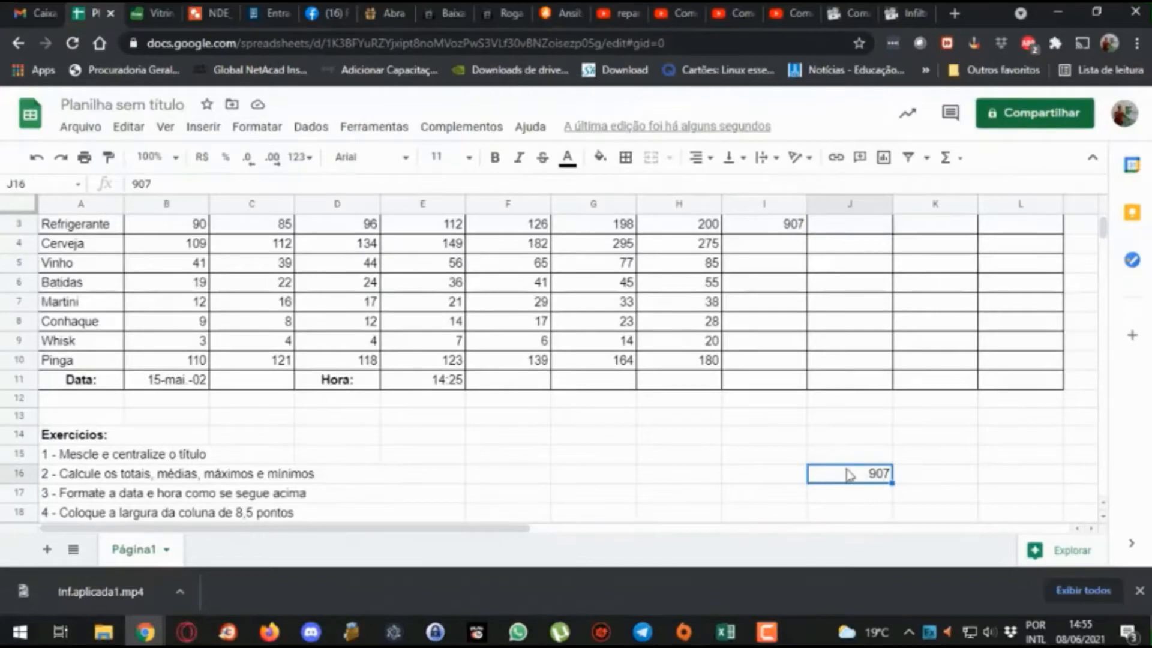
{"action": "type", "text": "="}
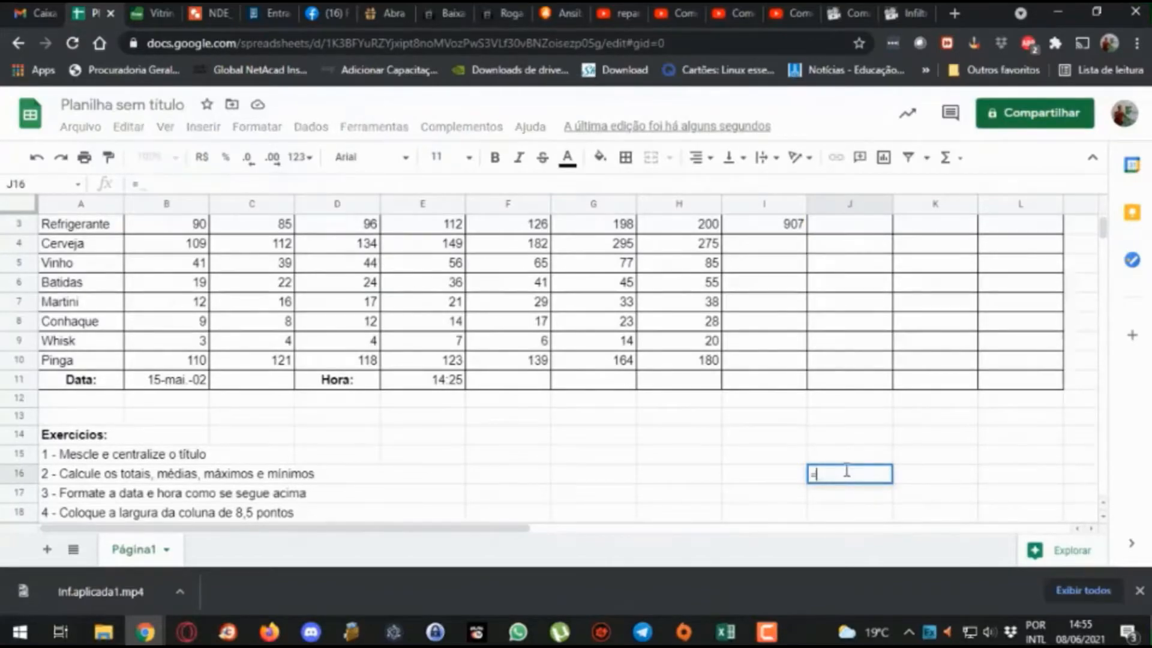
{"action": "type", "text": "soma("}
{"action": "scroll", "coordinate": [855, 354], "scroll_direction": "up", "scroll_amount": 1}
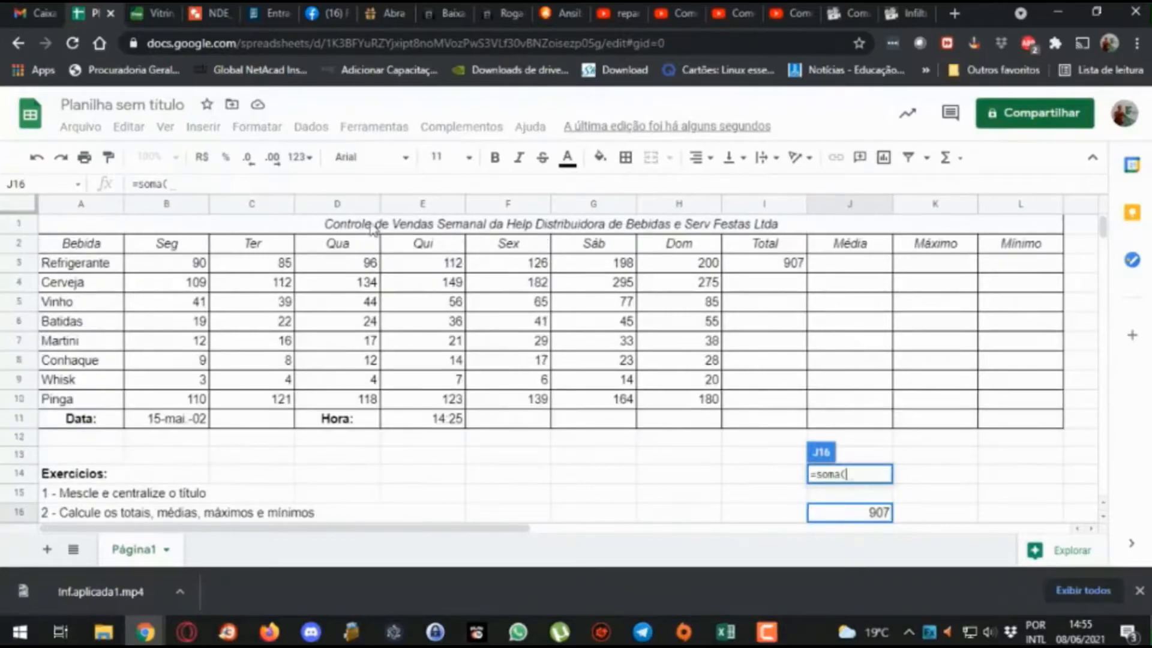
{"action": "left_click", "coordinate": [167, 262]}
{"action": "left_click_drag", "start_coordinate": [167, 262], "coordinate": [669, 270]}
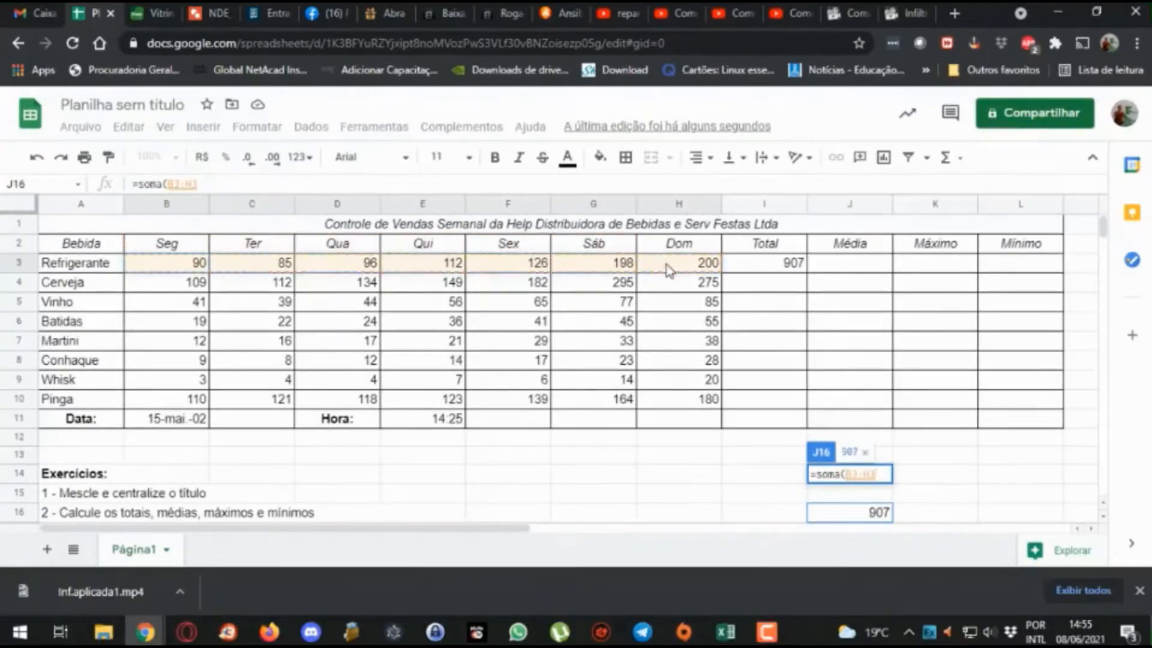
{"action": "type", "text": ")"}
{"action": "key", "text": "Return"}
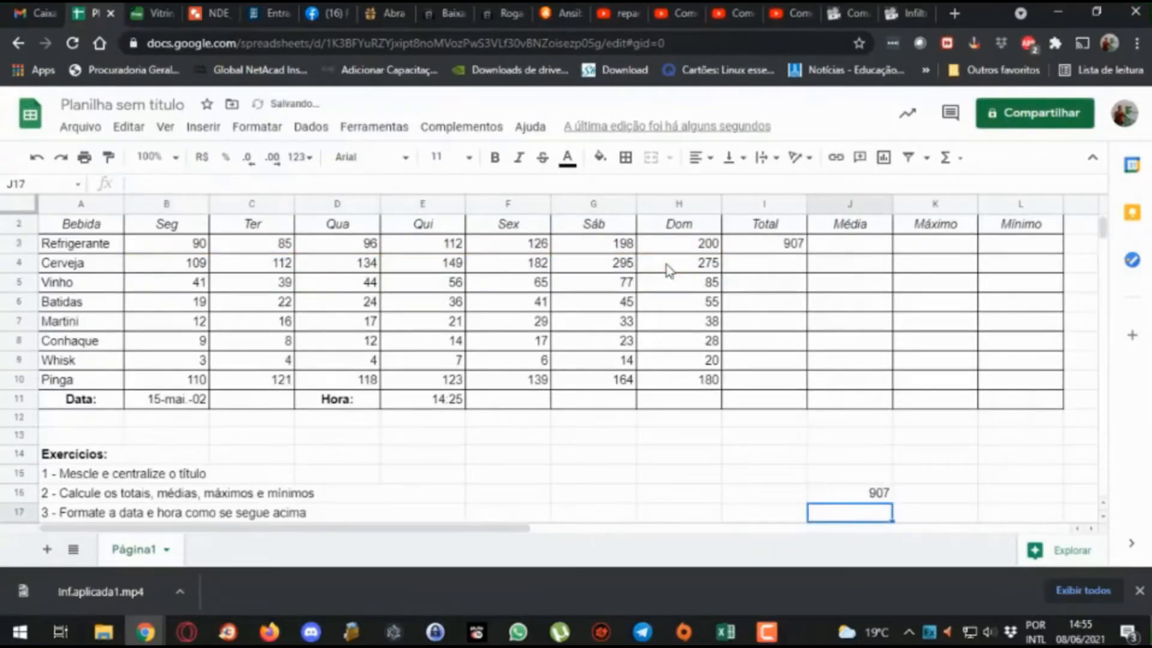
{"action": "key", "text": "Up"}
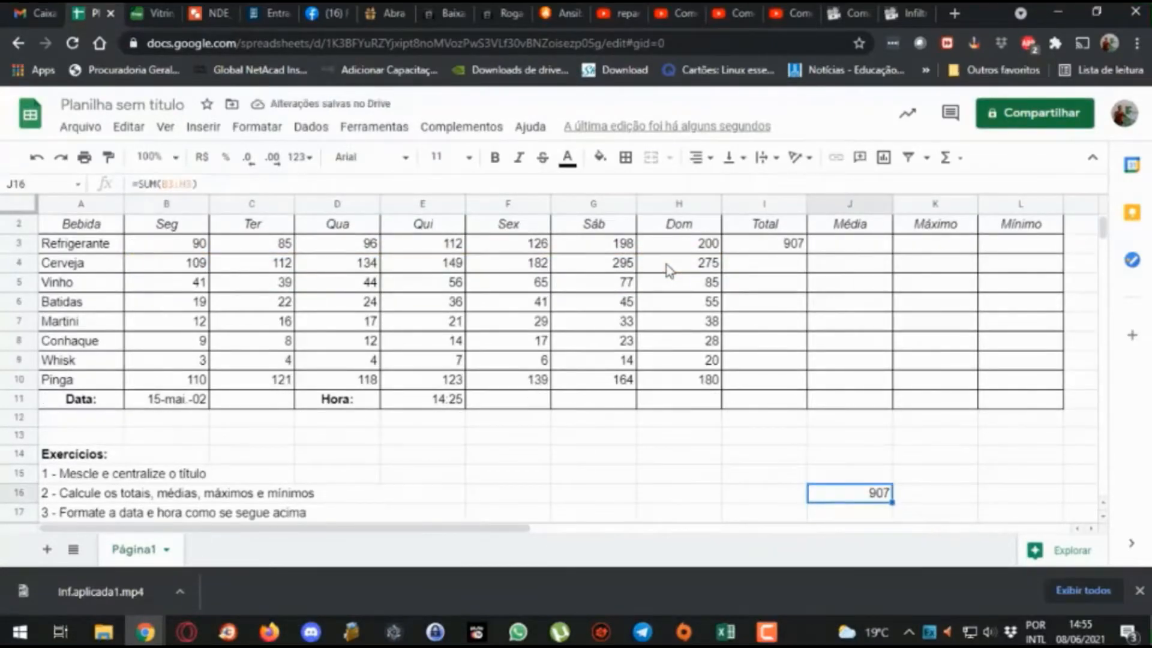
Step: Calculate the Refrigerante average in cell J17 by dividing the total by seven days with the formula =J16/7
{"action": "scroll", "coordinate": [853, 483], "scroll_direction": "down", "scroll_amount": 1}
{"action": "left_click", "coordinate": [854, 480]}
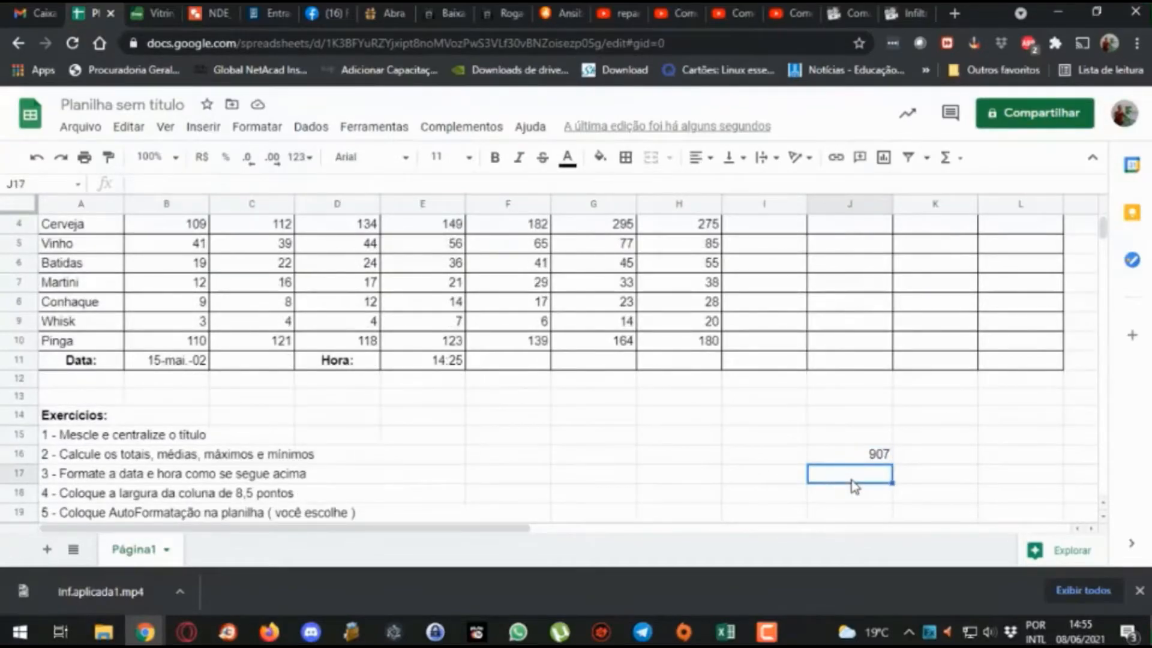
{"action": "type", "text": "="}
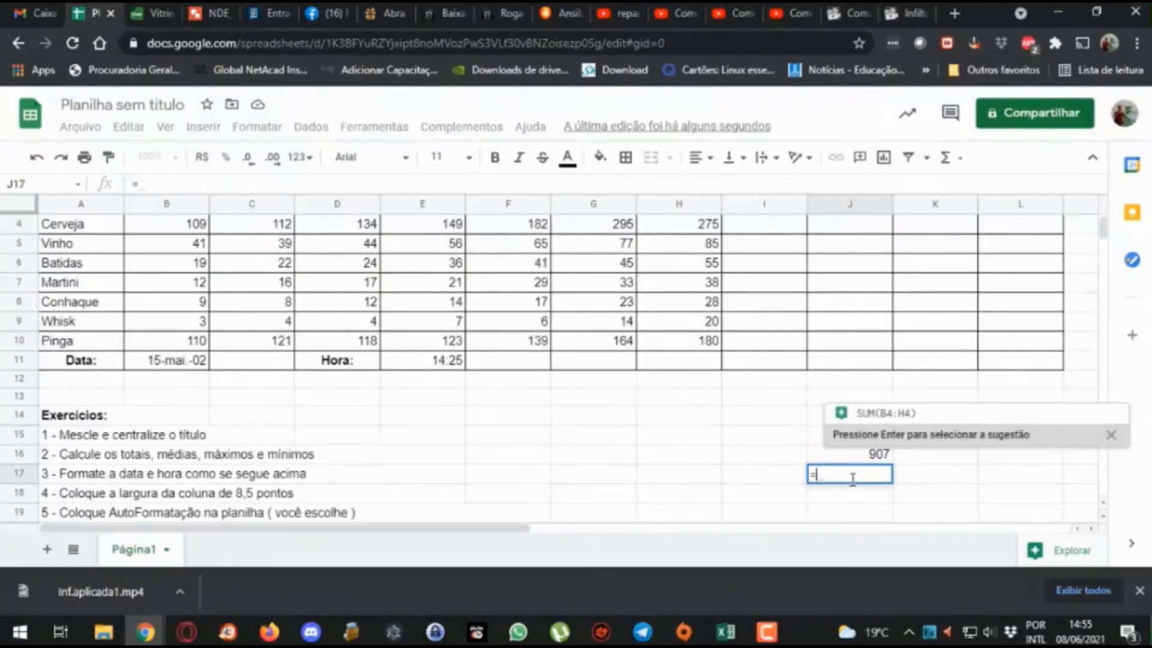
{"action": "left_click", "coordinate": [873, 456]}
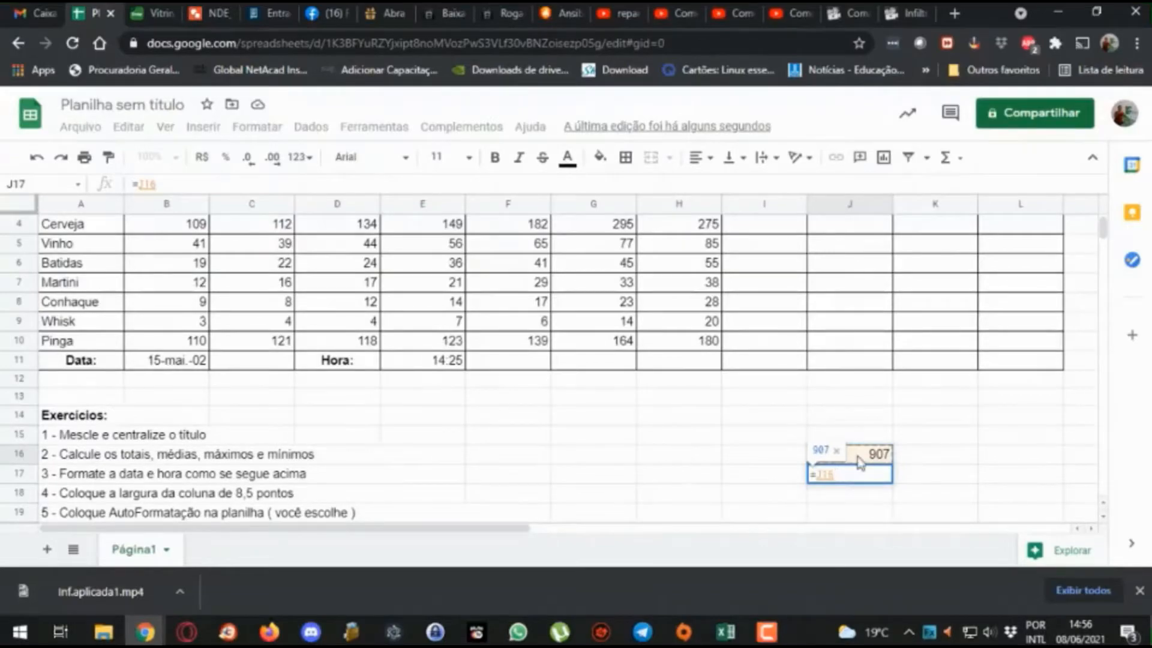
{"action": "scroll", "coordinate": [872, 405], "scroll_direction": "up", "scroll_amount": 1}
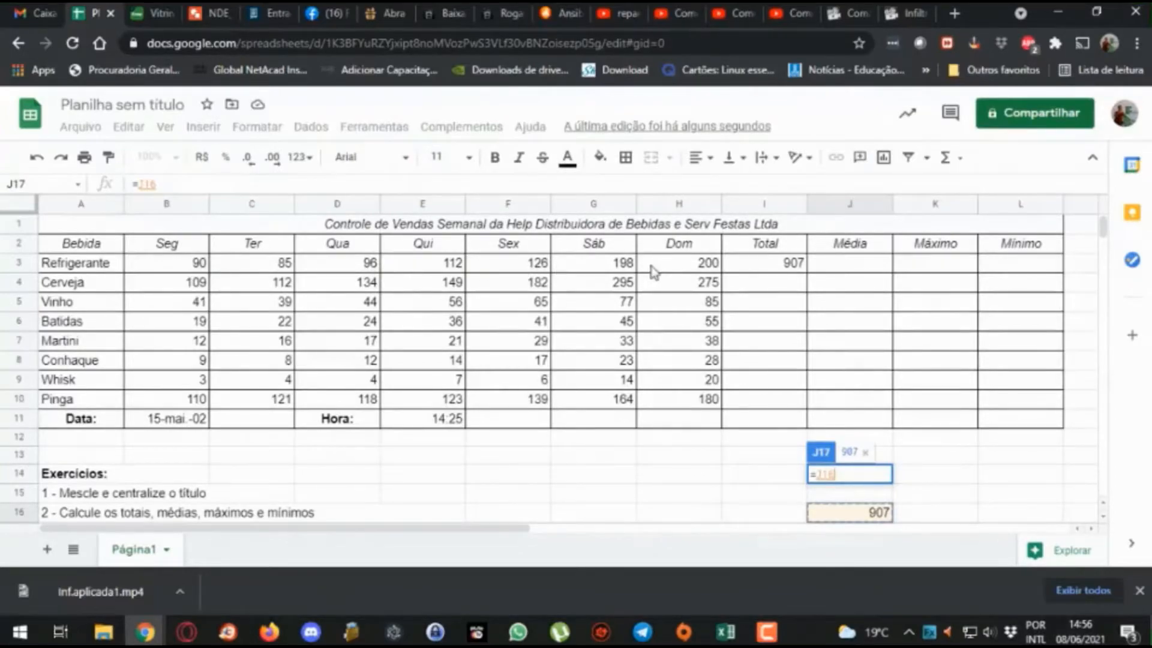
{"action": "type", "text": "/7"}
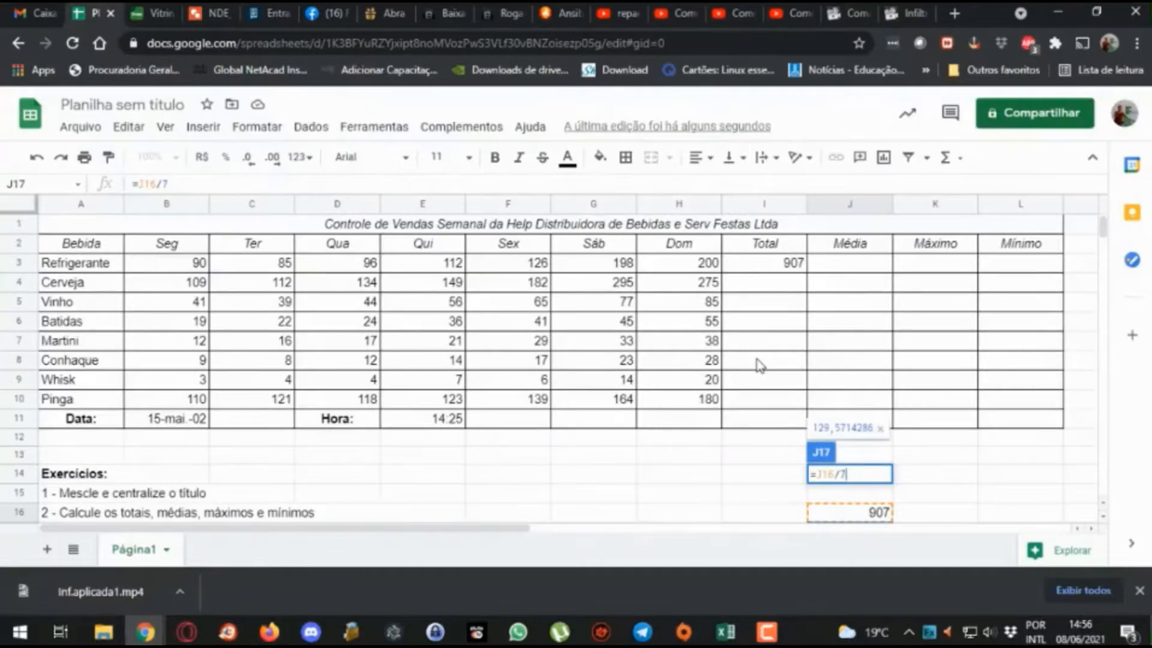
{"action": "key", "text": "Return"}
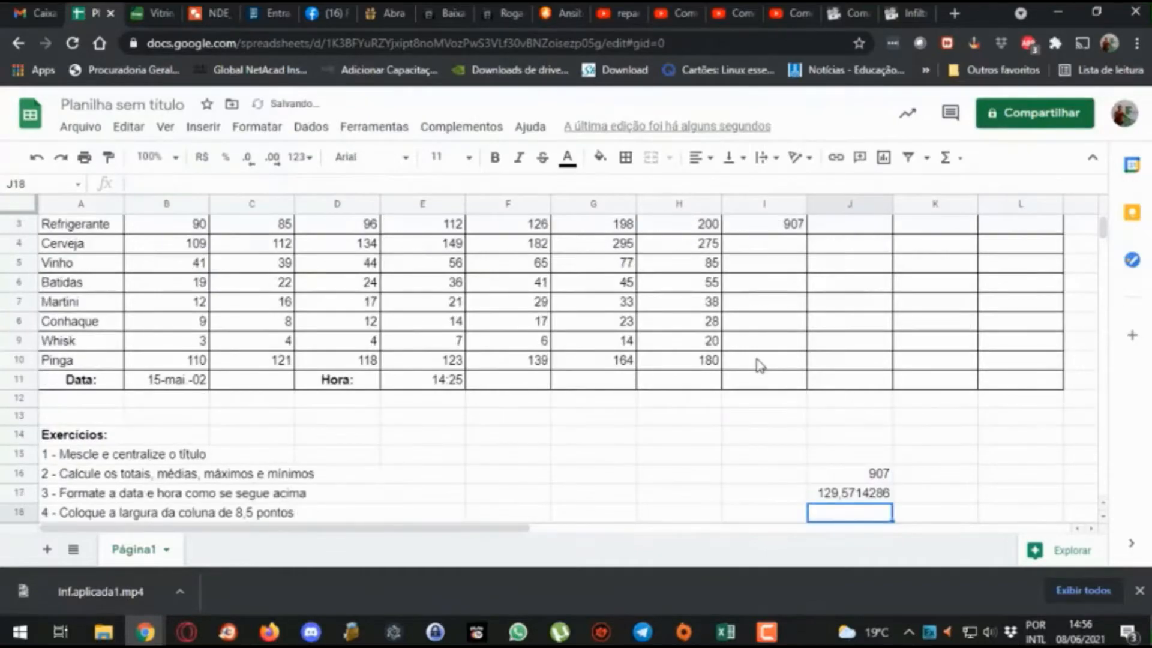
Step: Reduce the average in cell J17 to two decimal places and select cell K16
{"action": "left_click", "coordinate": [857, 496]}
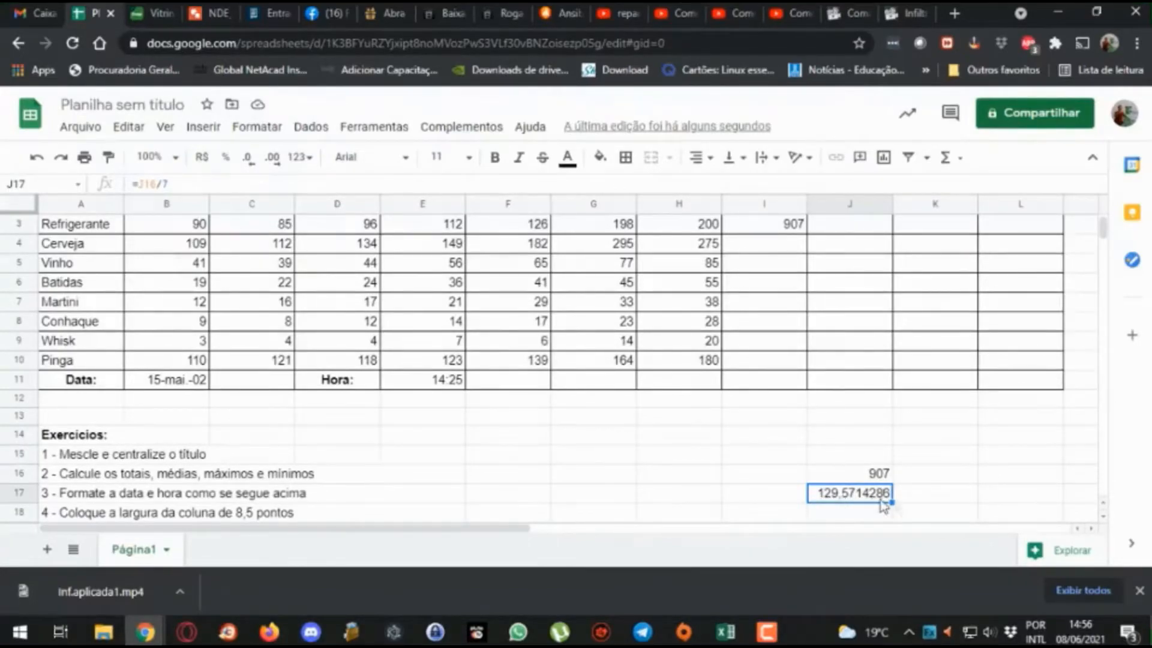
{"action": "left_click", "coordinate": [255, 172]}
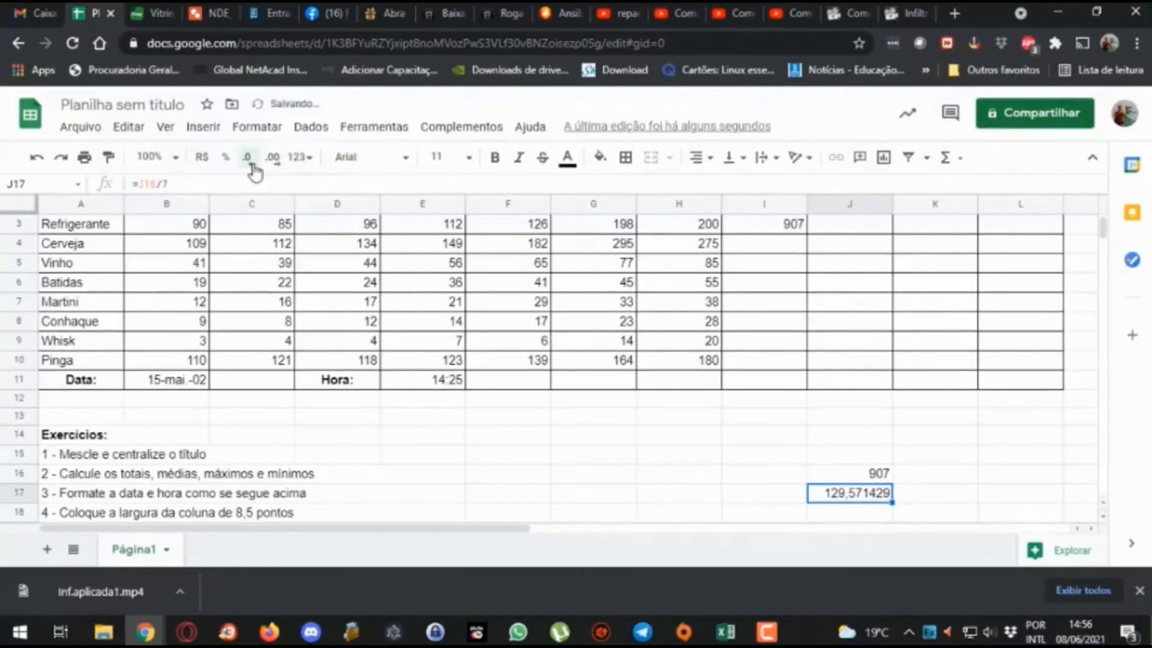
{"action": "left_click", "coordinate": [254, 172]}
{"action": "left_click", "coordinate": [254, 172]}
{"action": "left_click", "coordinate": [254, 172]}
{"action": "left_click", "coordinate": [254, 172]}
{"action": "left_click", "coordinate": [255, 172]}
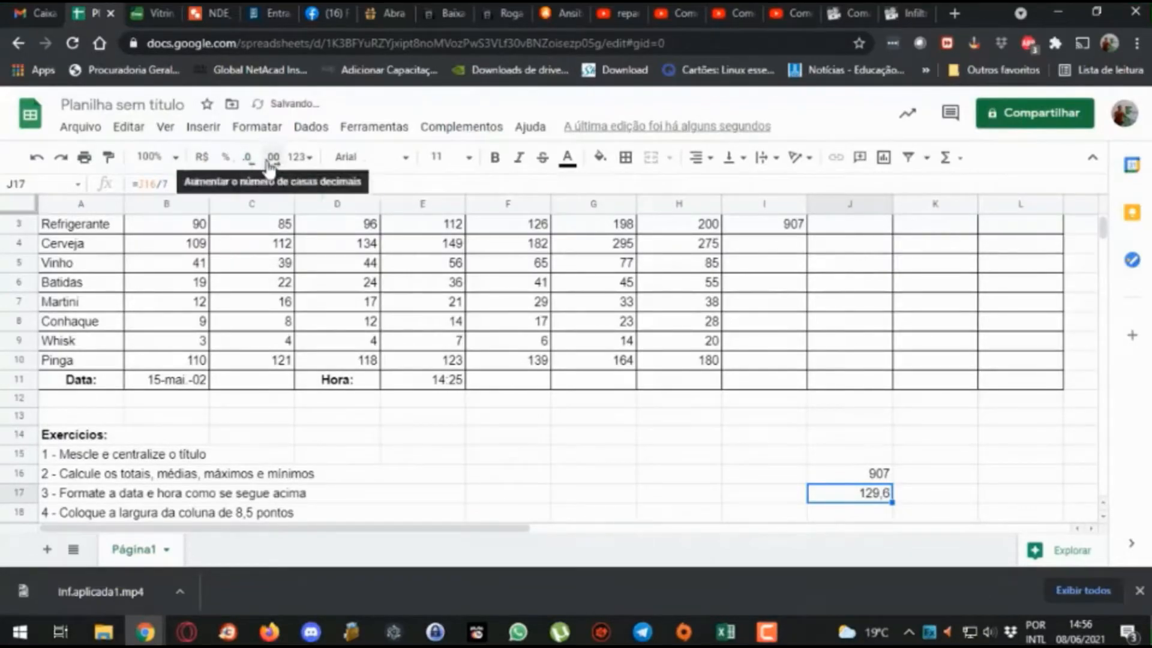
{"action": "left_click", "coordinate": [272, 158]}
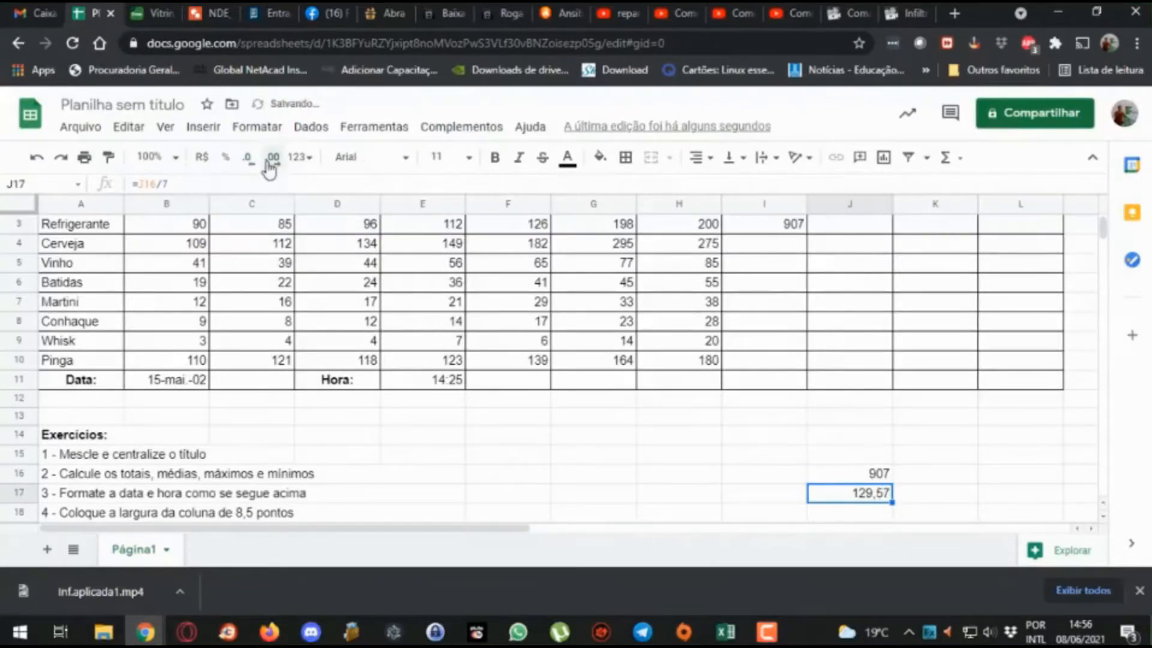
{"action": "left_click", "coordinate": [936, 480]}
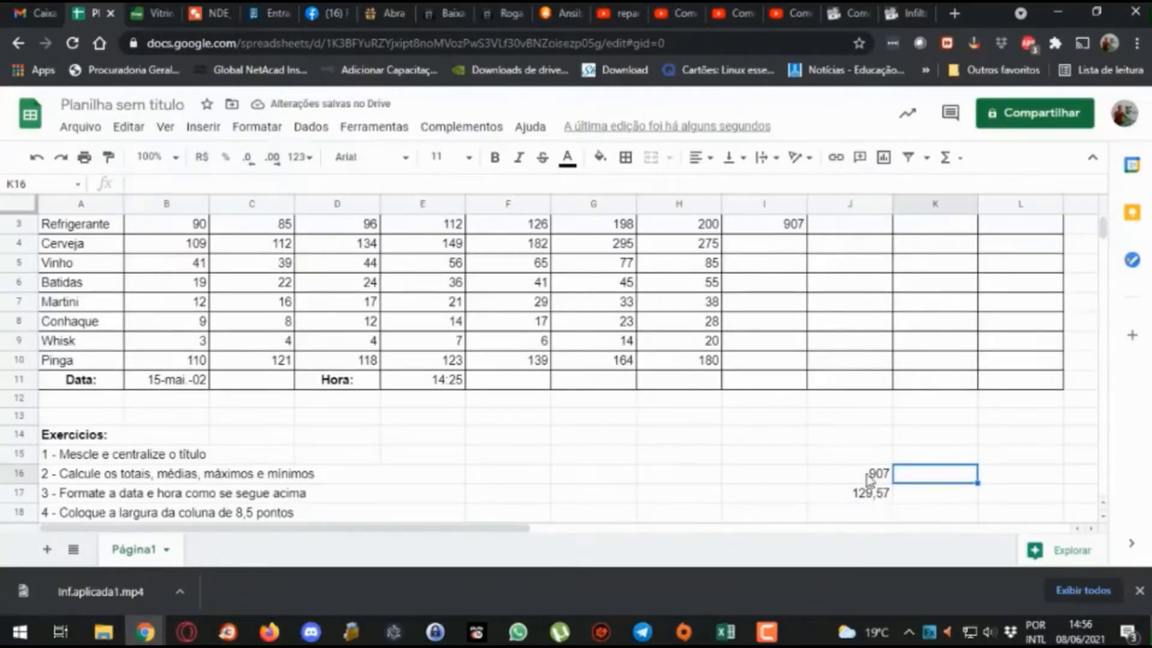
Step: Calculate the Refrigerante average in cell J3 of the Média column with the formula =média(B3:H3)
{"action": "scroll", "coordinate": [867, 478], "scroll_direction": "up", "scroll_amount": 2}
{"action": "left_click_drag", "start_coordinate": [198, 264], "coordinate": [664, 265]}
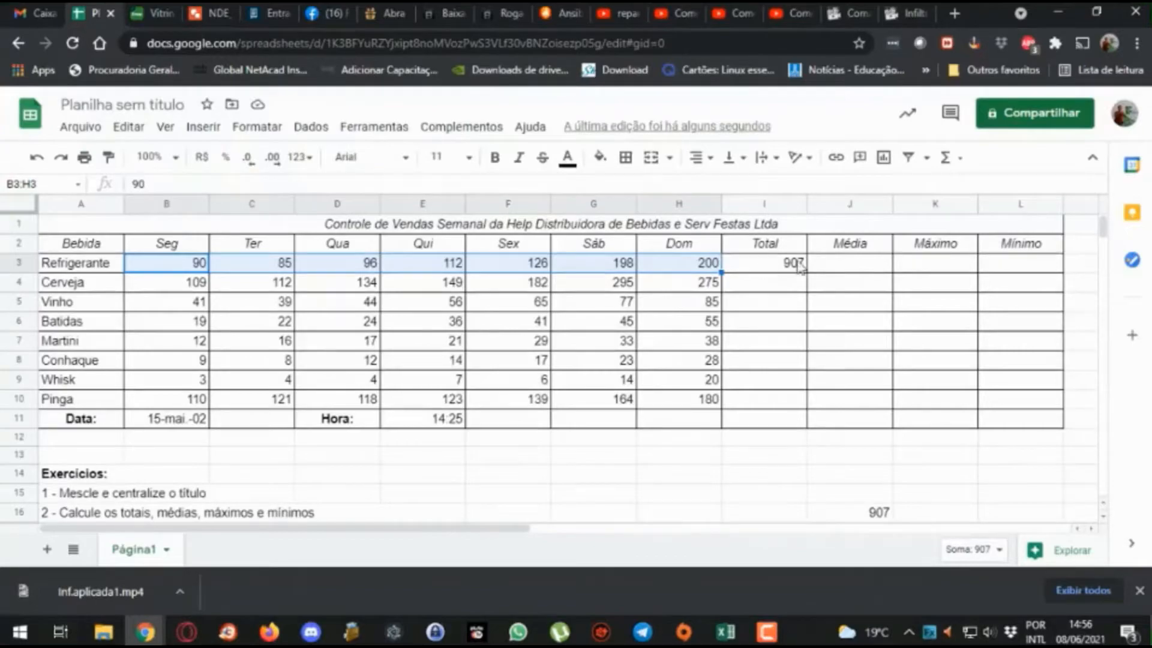
{"action": "left_click", "coordinate": [851, 269]}
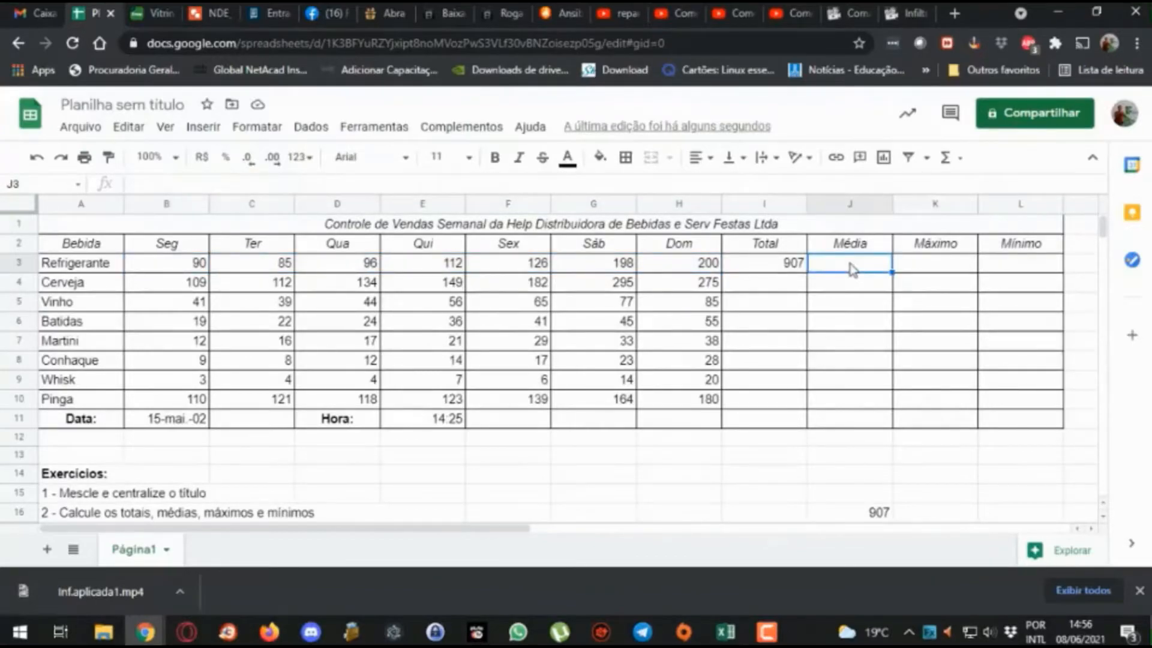
{"action": "type", "text": "=m"}
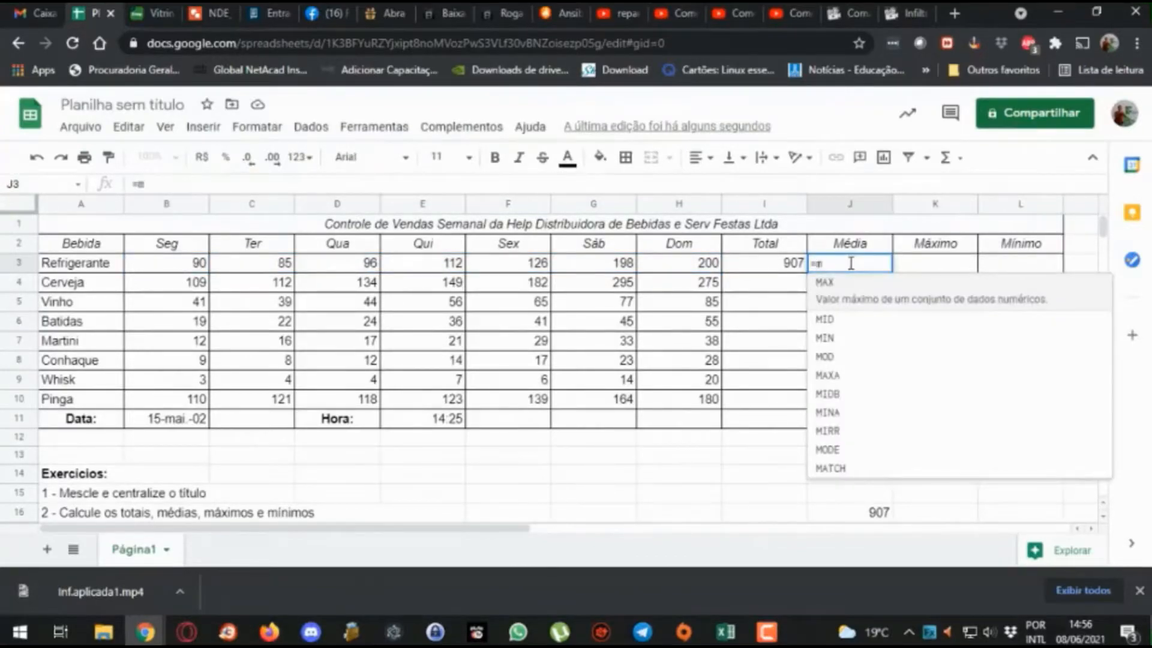
{"action": "type", "text": "édia"}
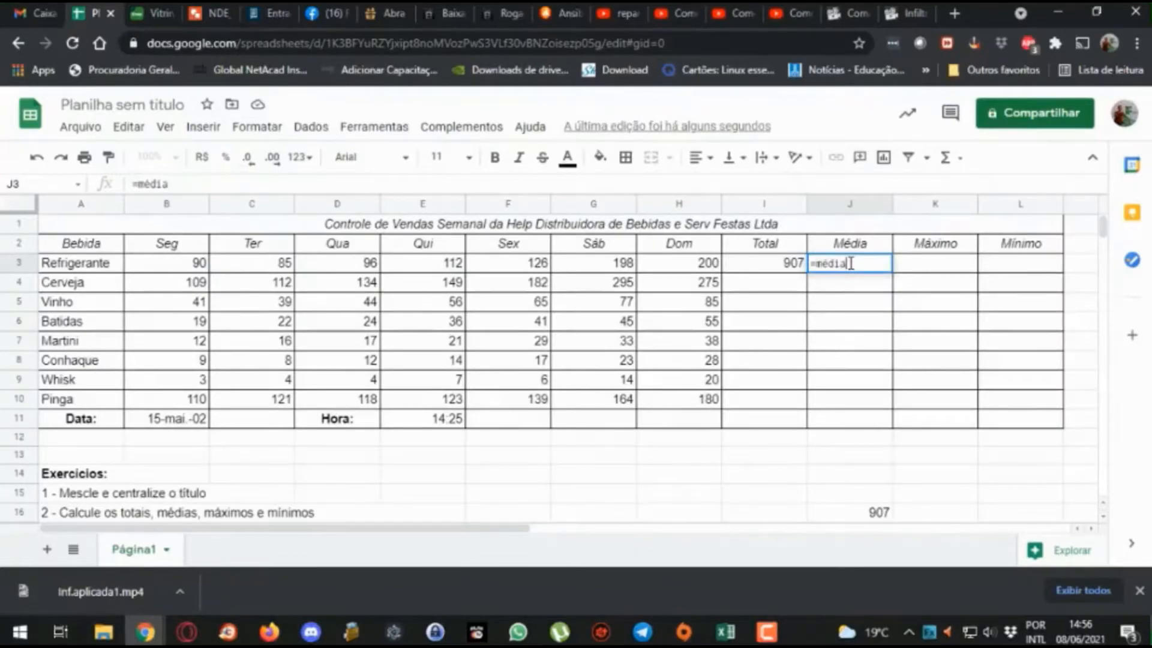
{"action": "type", "text": "("}
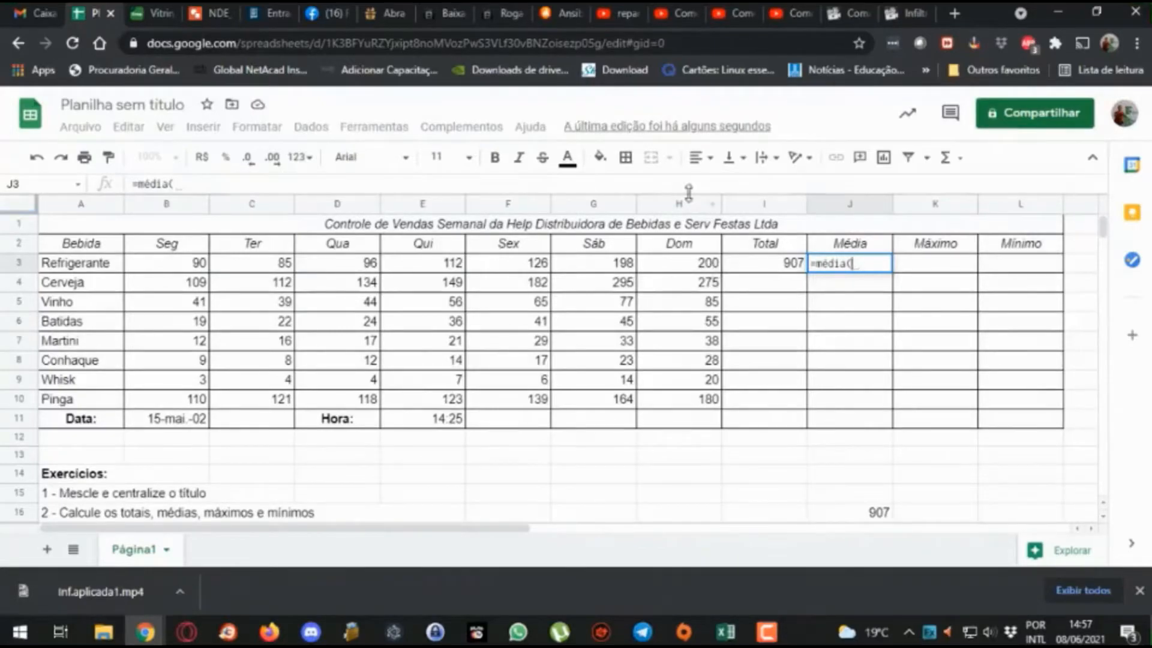
{"action": "left_click_drag", "start_coordinate": [157, 262], "coordinate": [666, 275]}
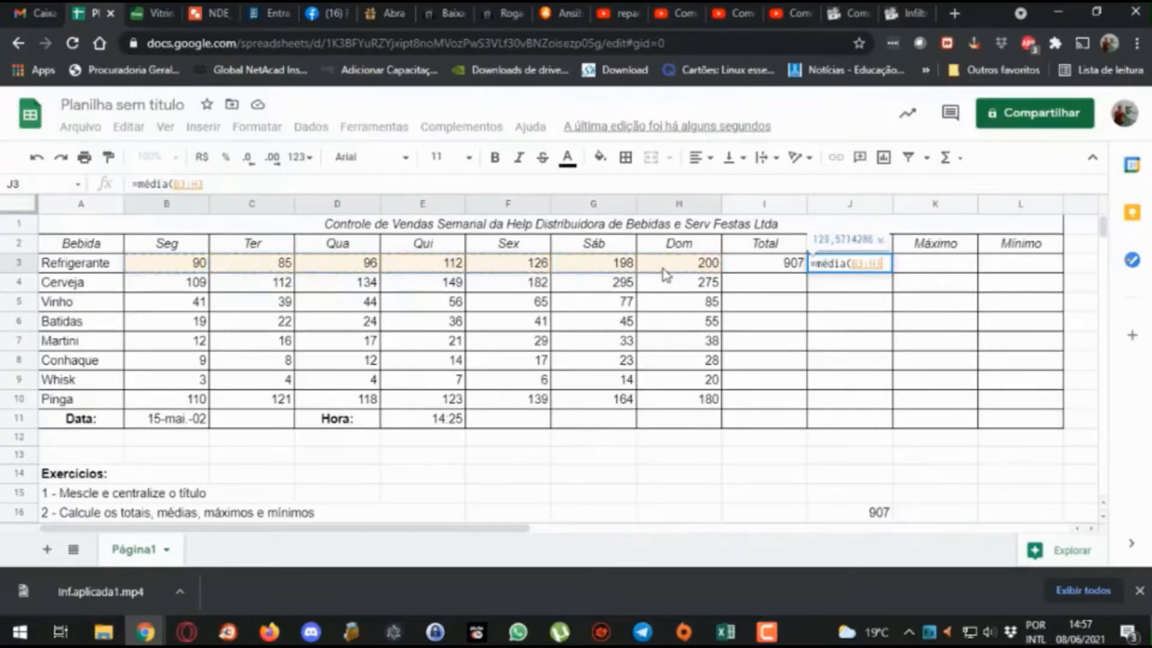
{"action": "type", "text": ")"}
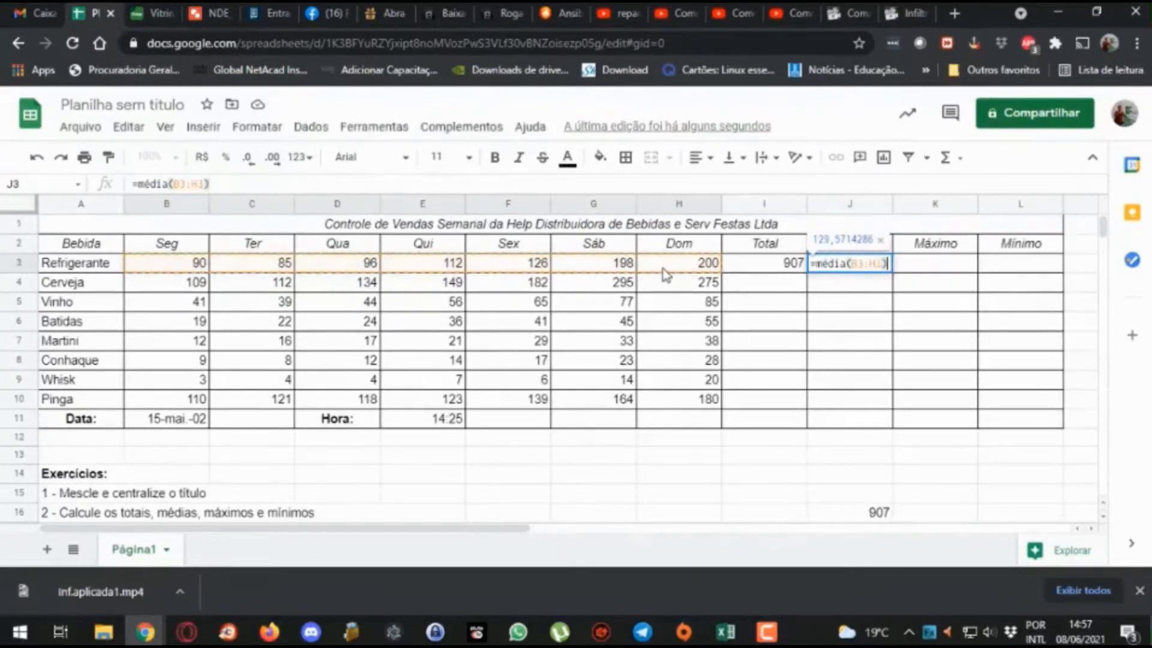
{"action": "key", "text": "Return"}
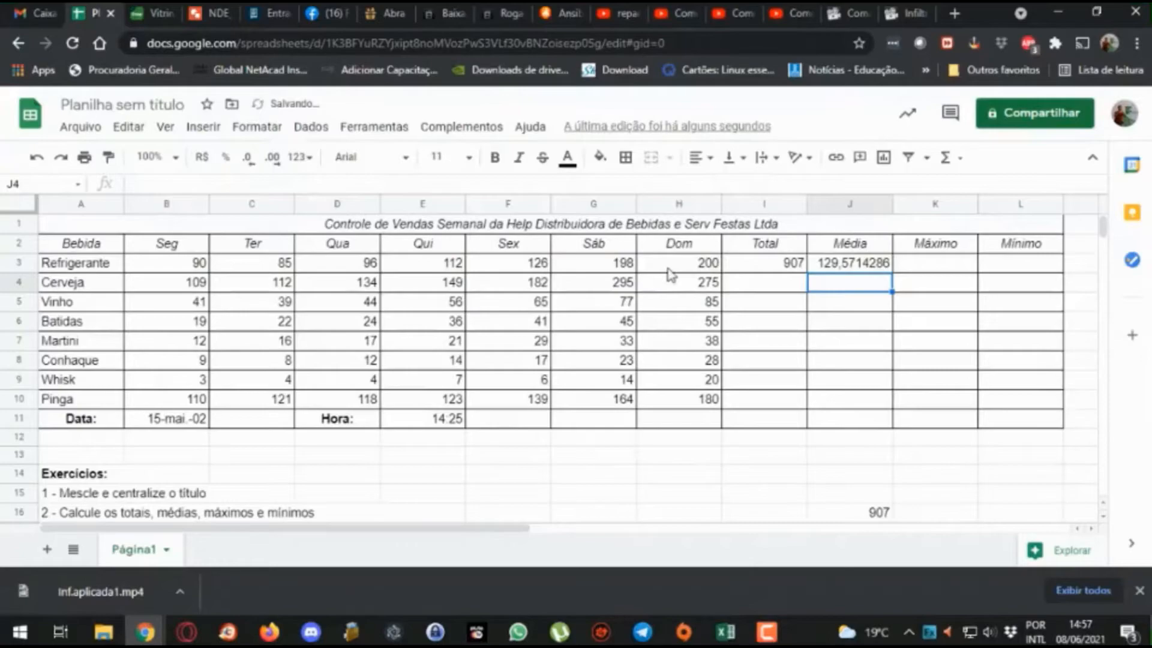
Step: Reduce the number of decimal places shown for the Refrigerante average in cell J3
{"action": "left_click", "coordinate": [873, 264]}
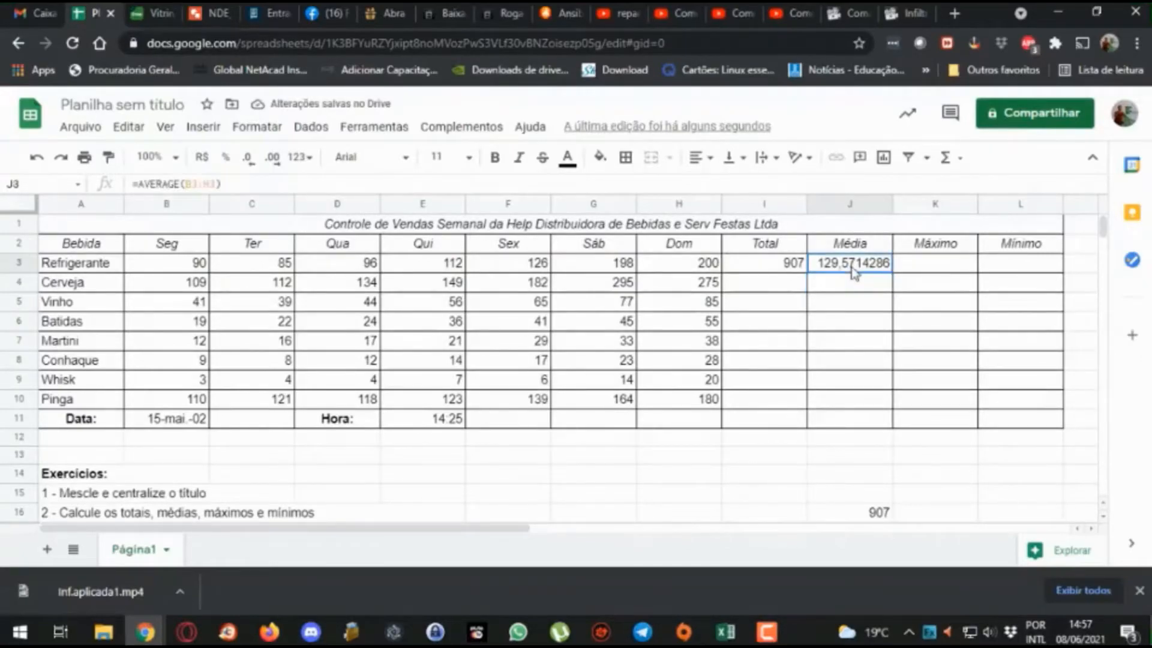
{"action": "left_click", "coordinate": [251, 161]}
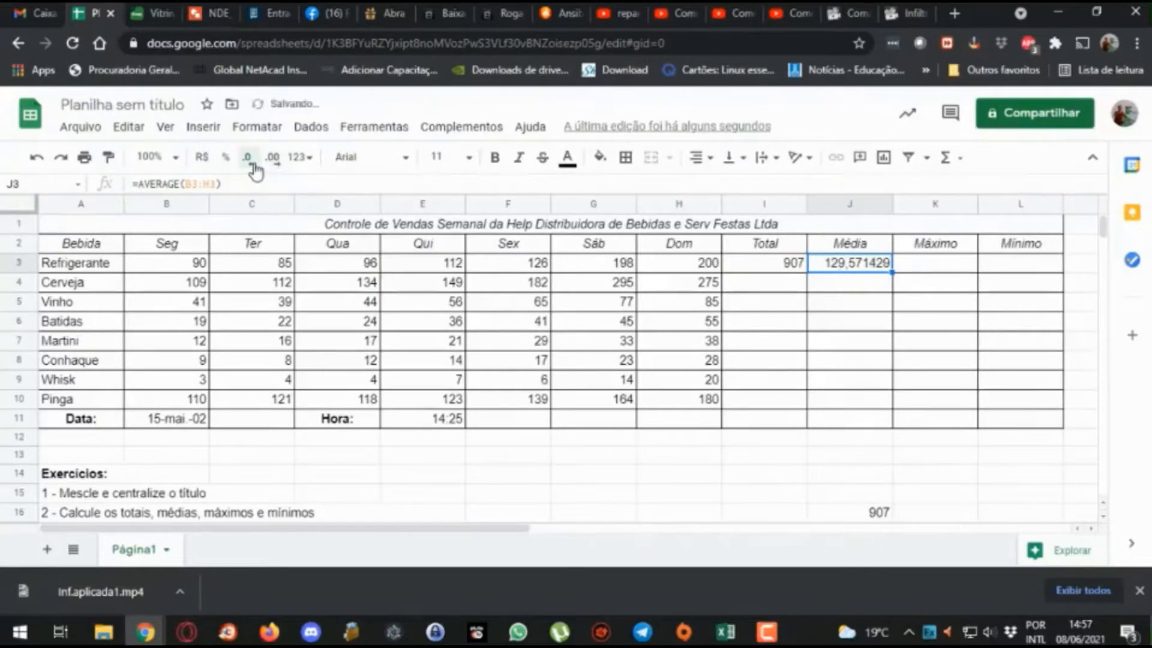
Step: Reduce the Refrigerante average in J3 to two decimal places
{"action": "left_click", "coordinate": [250, 161]}
{"action": "left_click", "coordinate": [250, 160]}
{"action": "left_click", "coordinate": [251, 160]}
{"action": "left_click", "coordinate": [251, 161]}
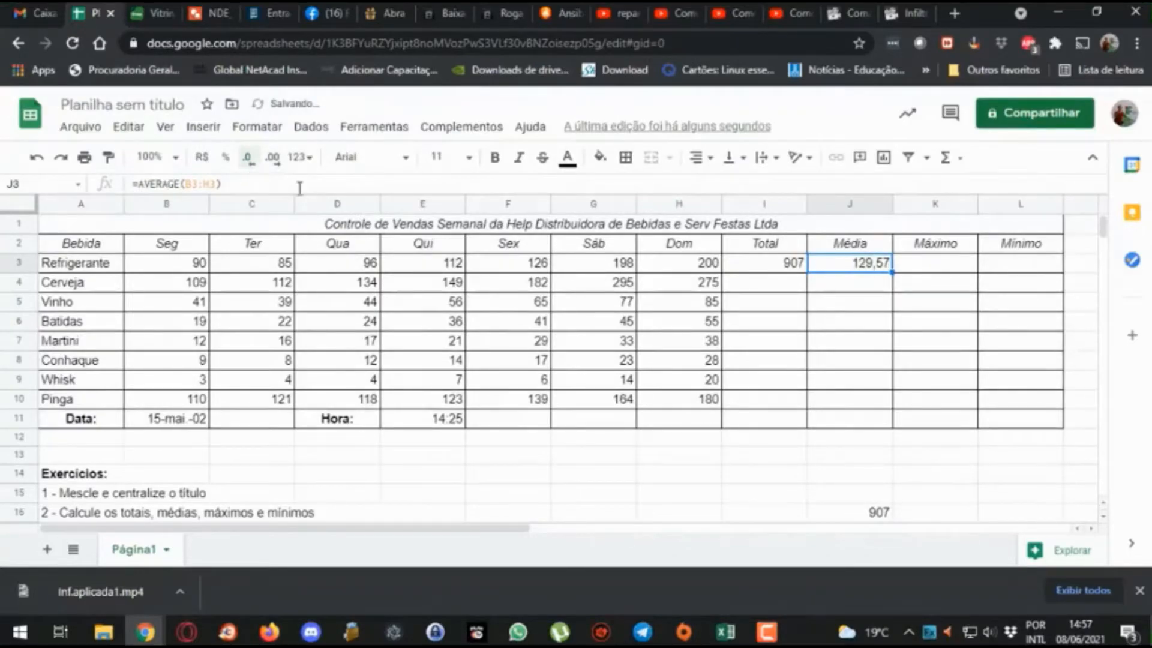
{"action": "scroll", "coordinate": [891, 348], "scroll_direction": "down", "scroll_amount": 1}
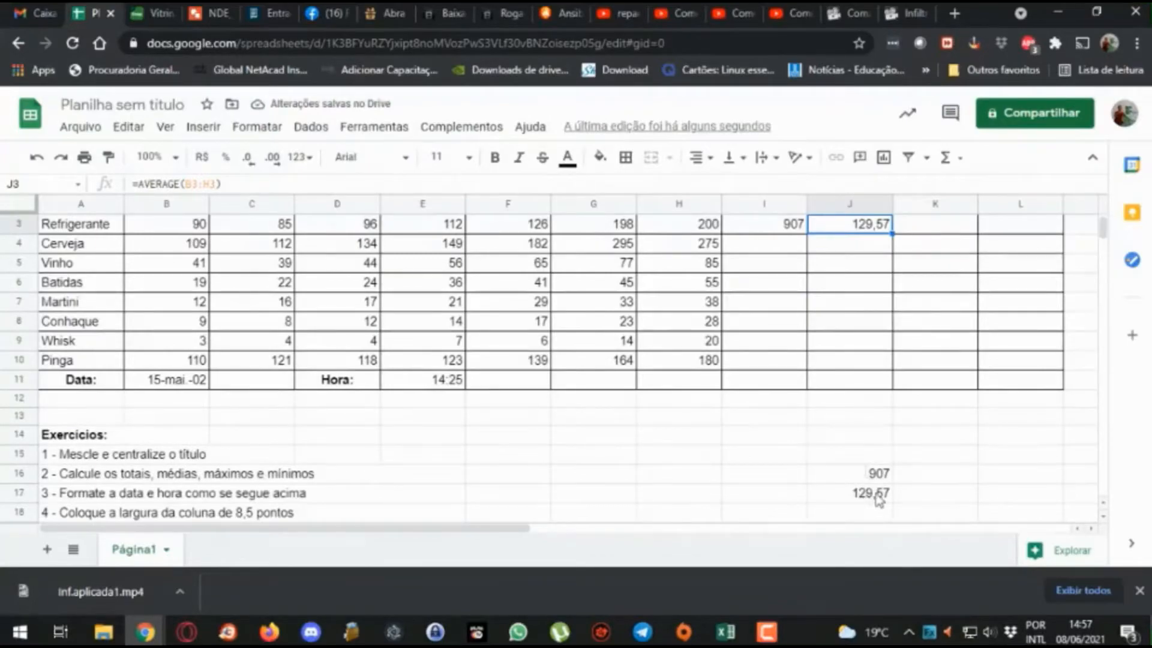
{"action": "scroll", "coordinate": [862, 424], "scroll_direction": "up", "scroll_amount": 1}
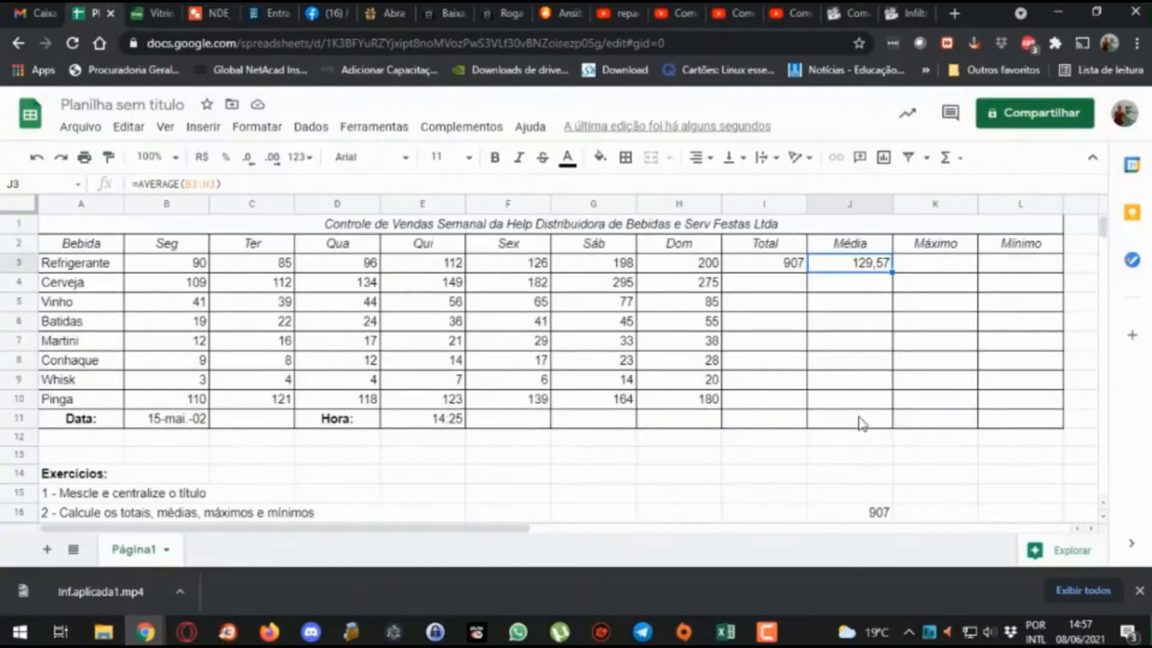
Step: Inspect the function name in the Refrigerante average formula in J3, leaving the formula as it is
{"action": "left_click", "coordinate": [943, 267]}
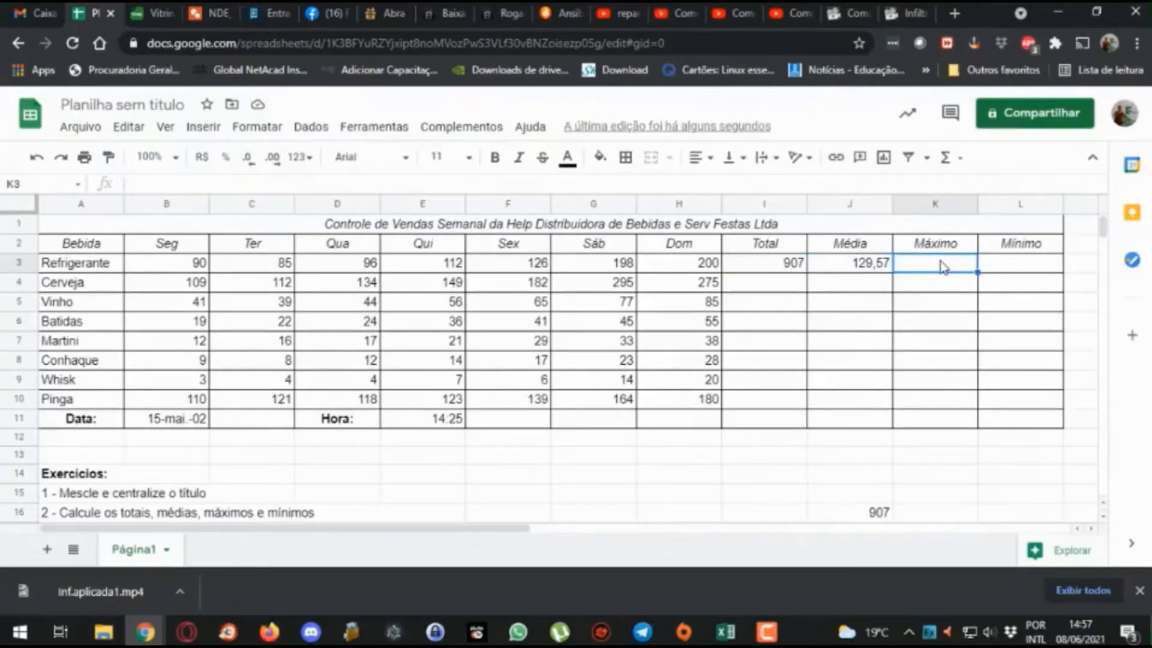
{"action": "left_click", "coordinate": [860, 270]}
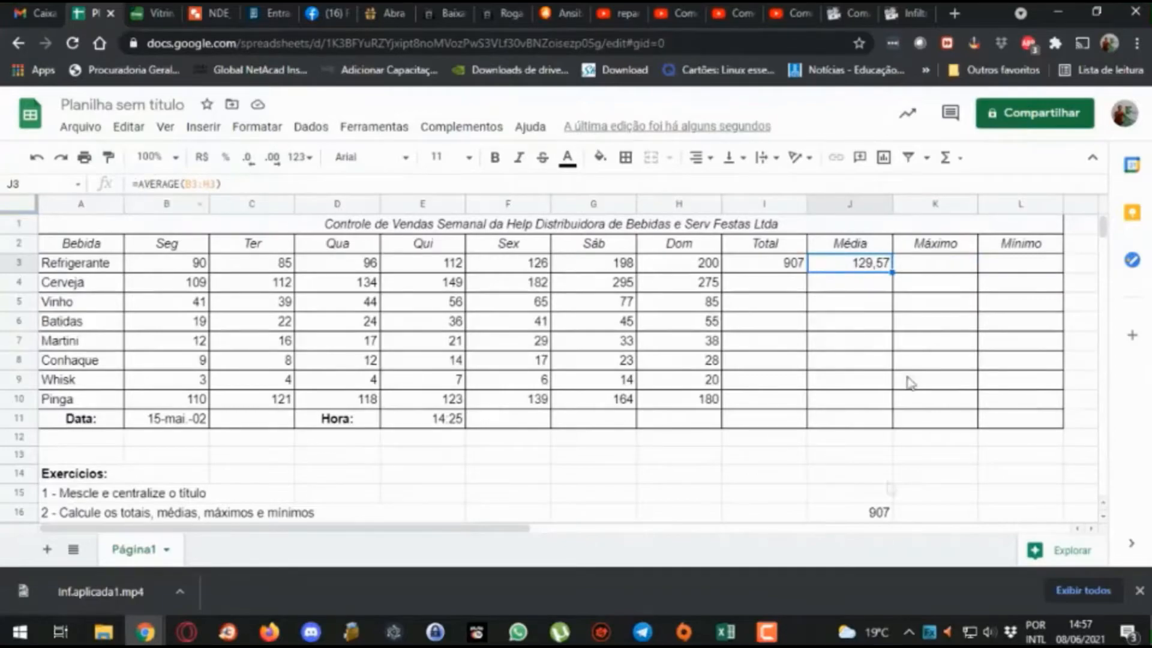
{"action": "scroll", "coordinate": [873, 456], "scroll_direction": "down", "scroll_amount": 1}
{"action": "scroll", "coordinate": [880, 438], "scroll_direction": "up", "scroll_amount": 1}
{"action": "left_click_drag", "start_coordinate": [140, 182], "coordinate": [177, 182]}
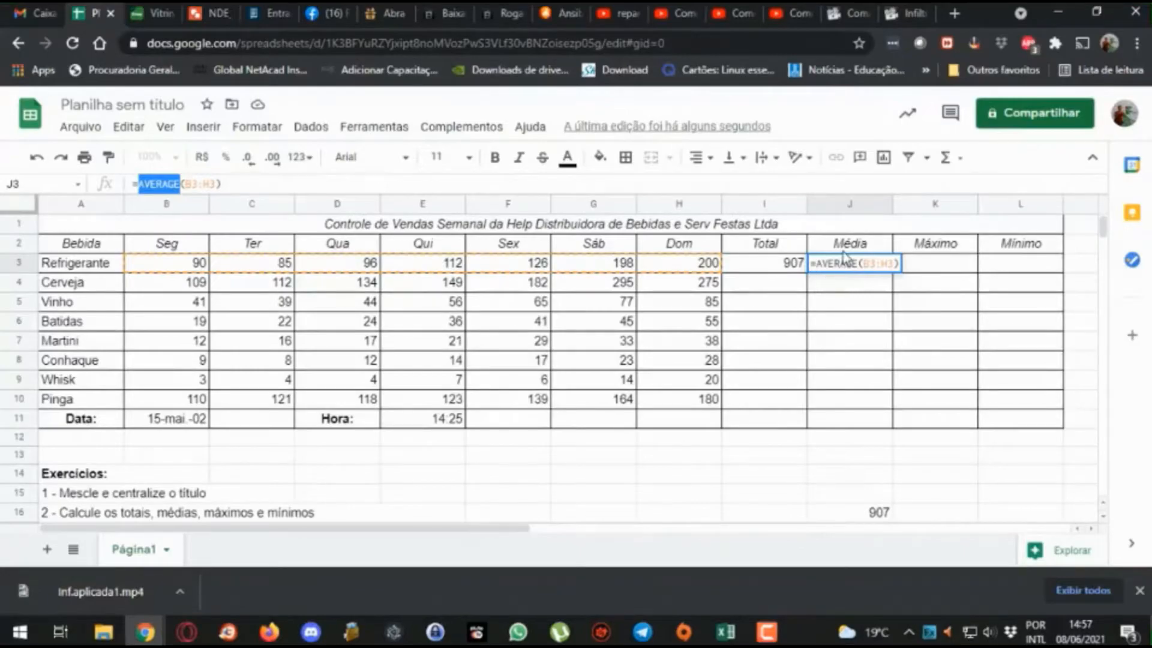
{"action": "left_click", "coordinate": [834, 291]}
{"action": "key", "text": "Escape"}
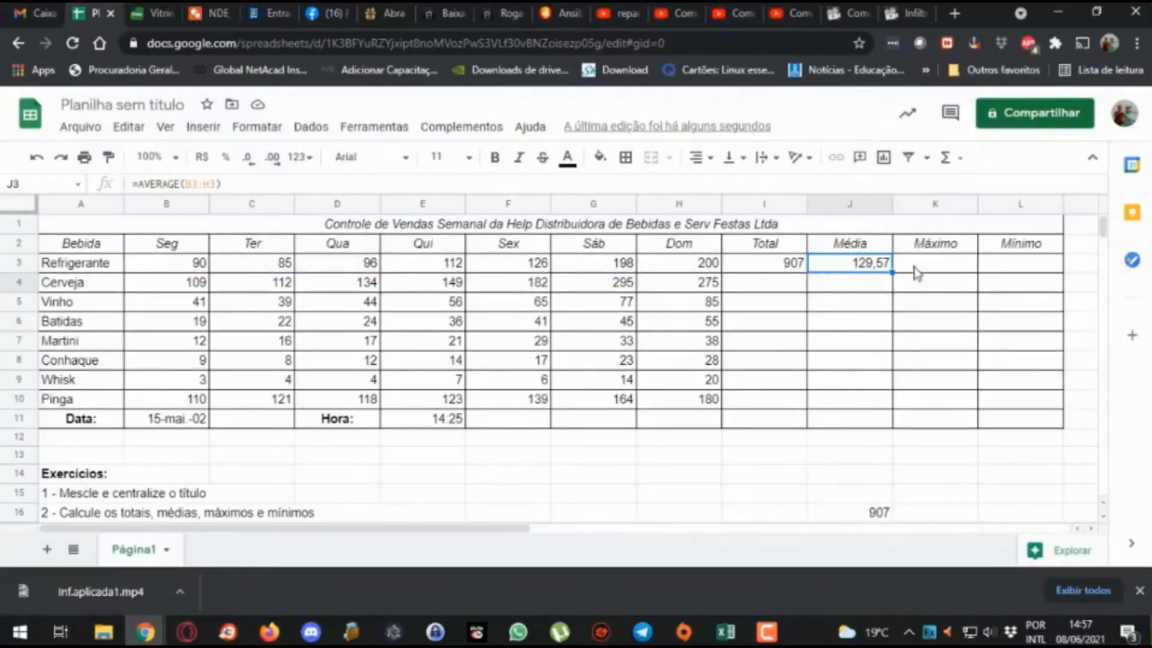
Step: Calculate the Cerveja average in J4 with the formula =media(B4:H4), spelling the function name without an accent
{"action": "left_click", "coordinate": [832, 293]}
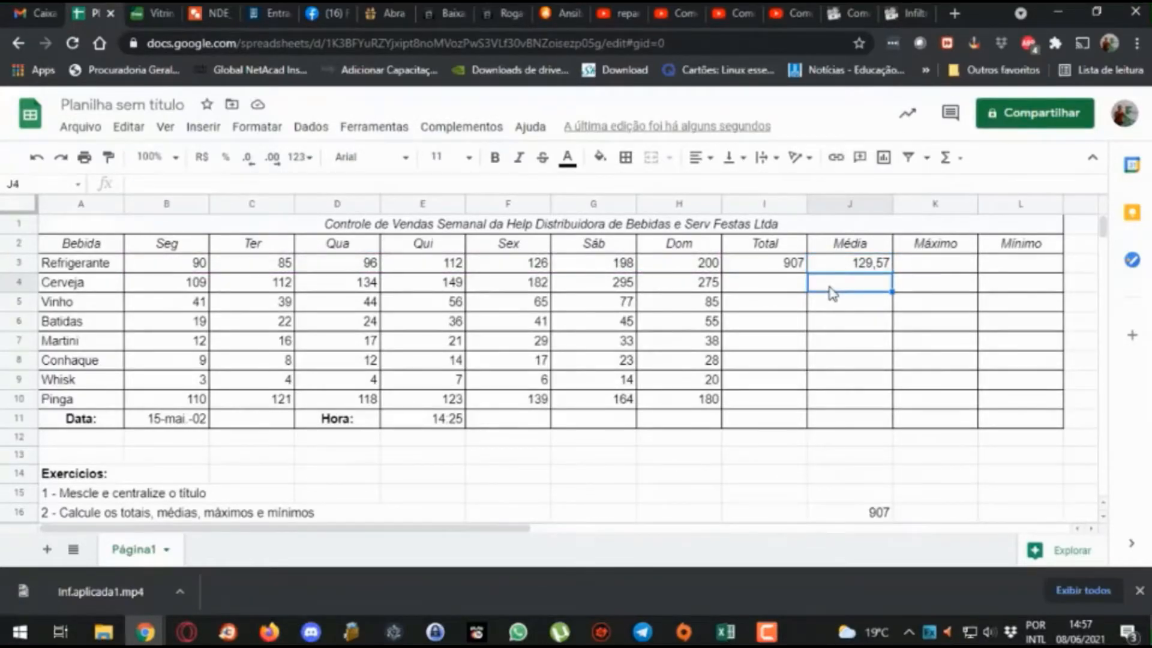
{"action": "type", "text": "=médi"}
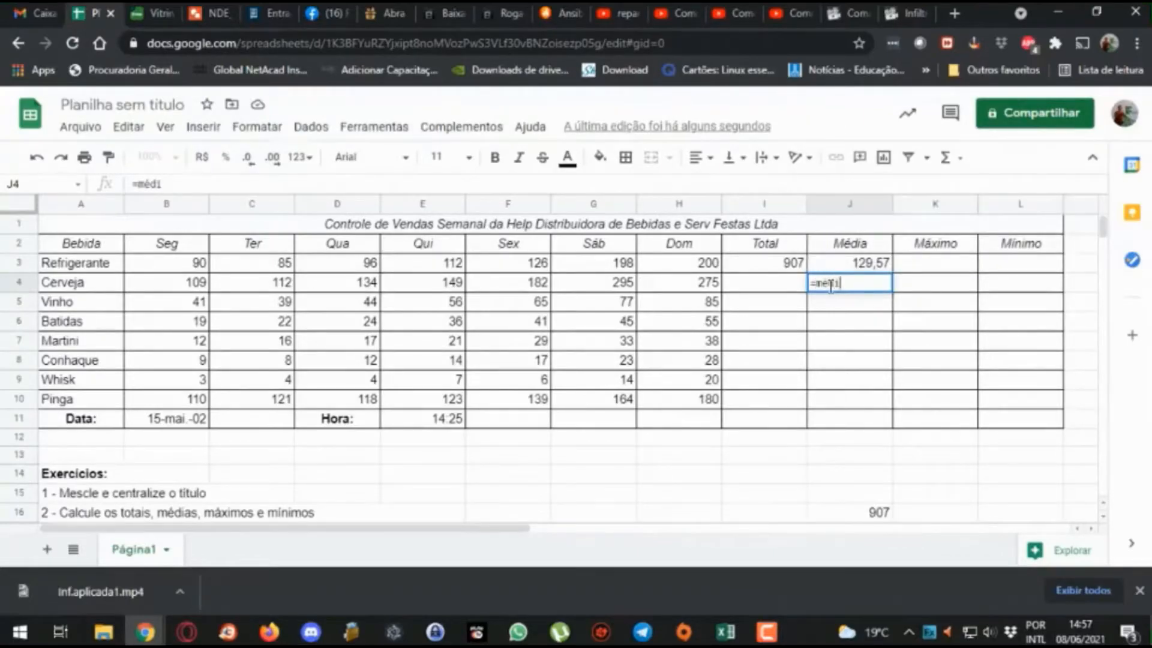
{"action": "type", "text": "a("}
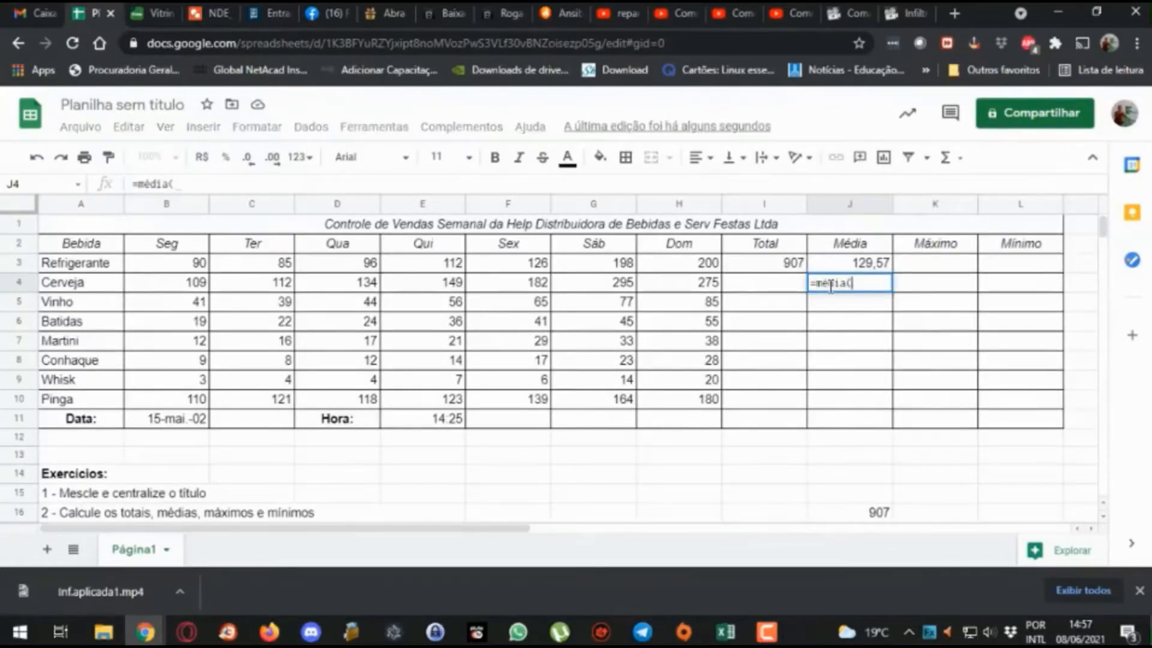
{"action": "key", "text": "BackSpace"}
{"action": "key", "text": "BackSpace"}
{"action": "key", "text": "BackSpace"}
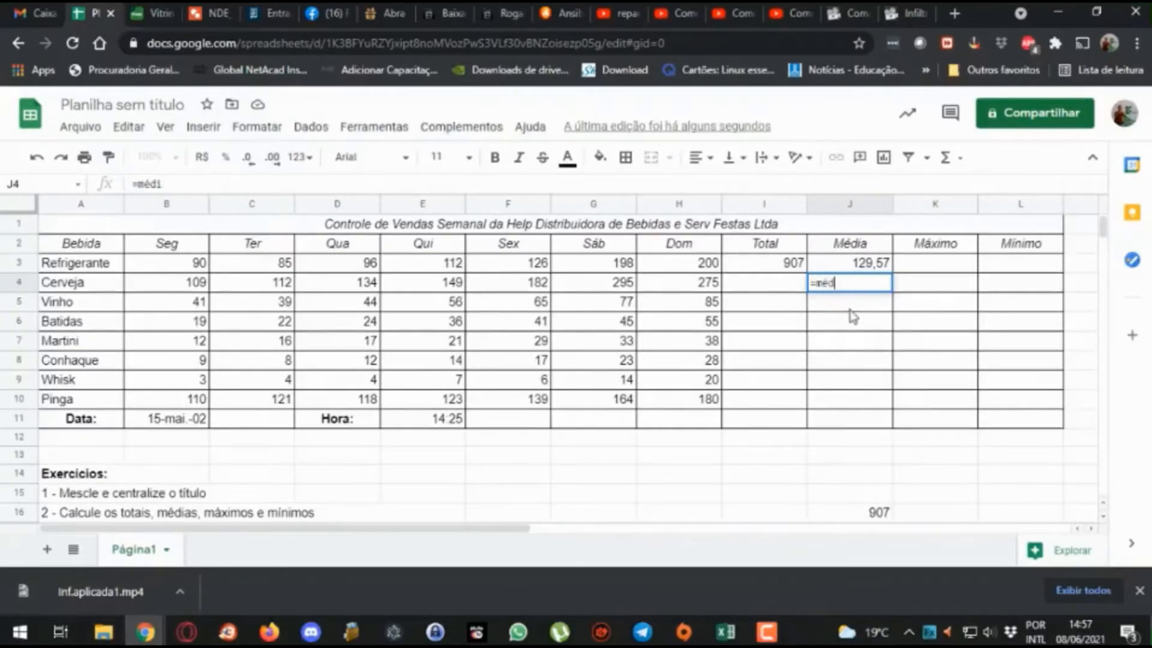
{"action": "key", "text": "BackSpace"}
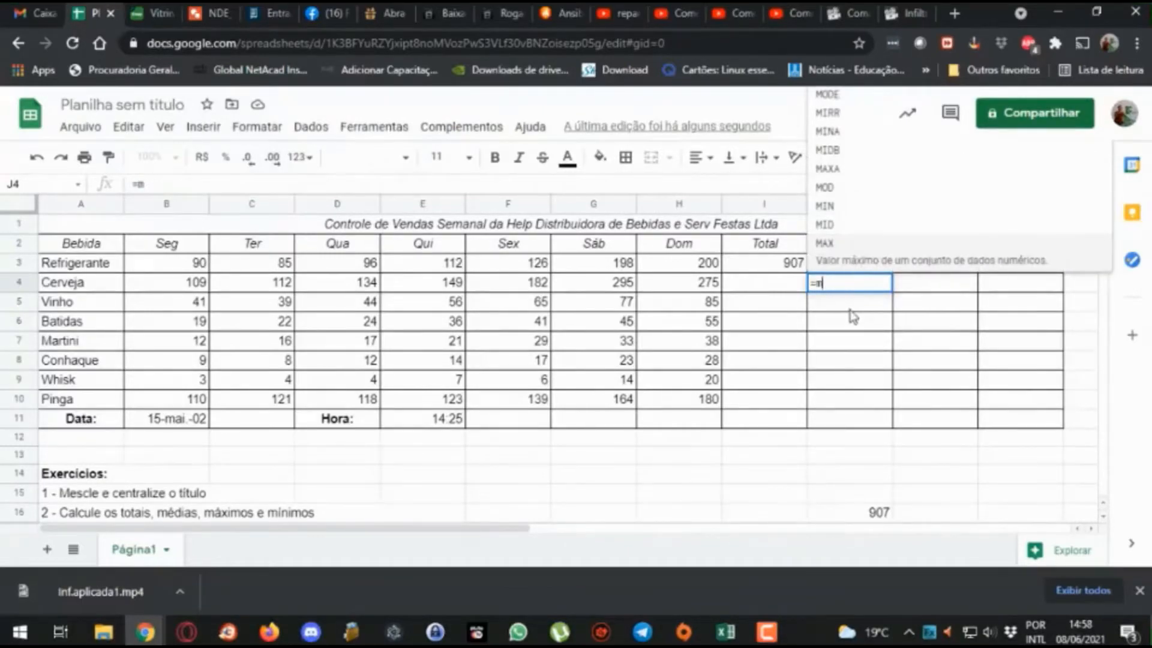
{"action": "type", "text": "edia"}
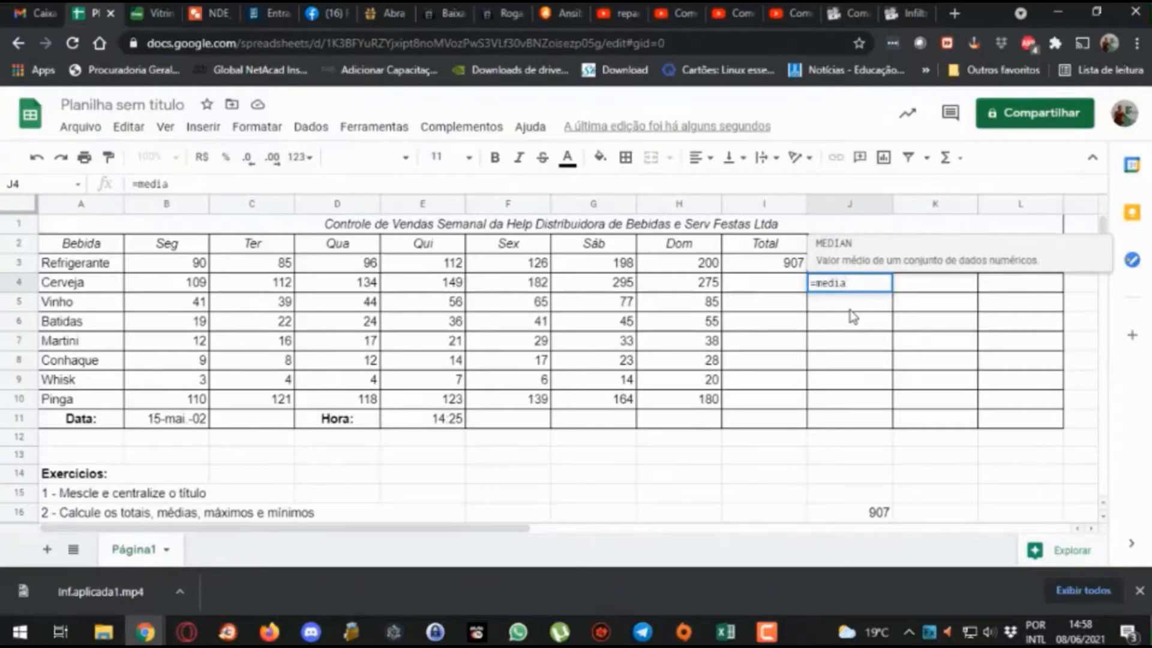
{"action": "type", "text": "("}
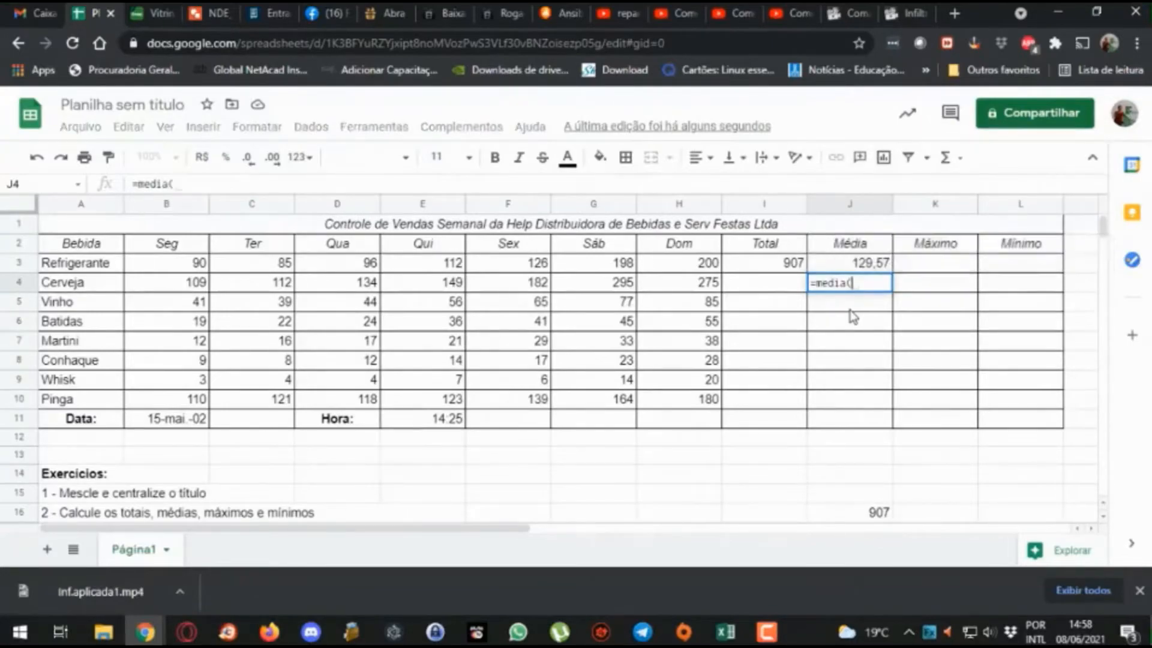
{"action": "left_click", "coordinate": [168, 289]}
{"action": "left_click_drag", "start_coordinate": [201, 290], "coordinate": [663, 293]}
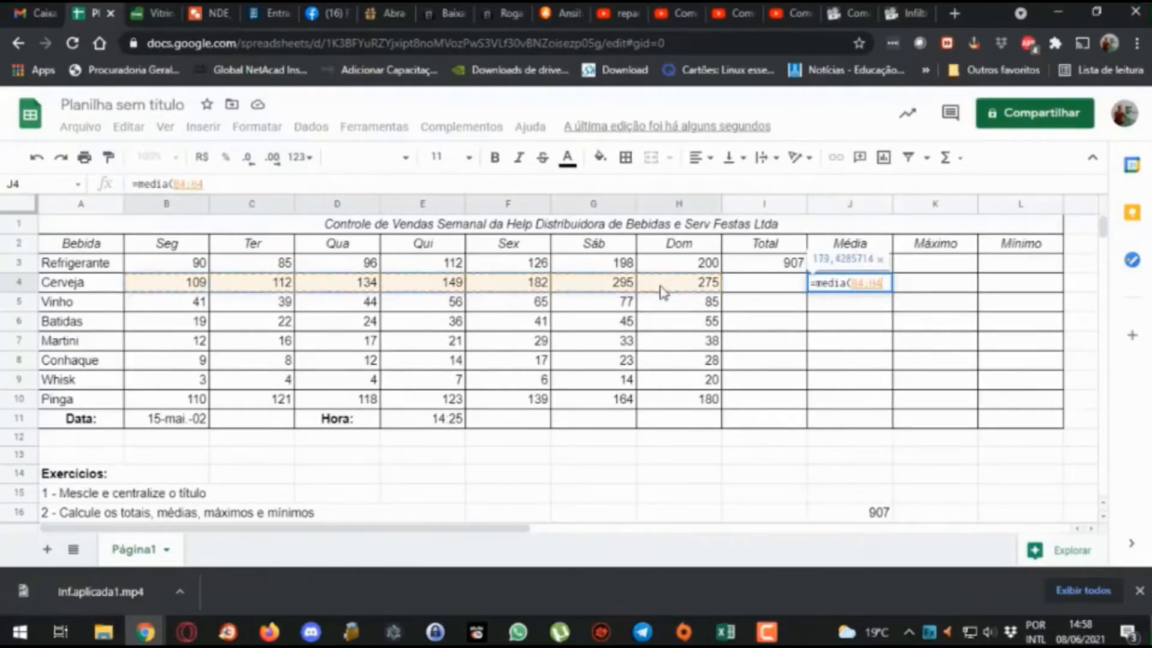
{"action": "type", "text": ")"}
{"action": "key", "text": "Return"}
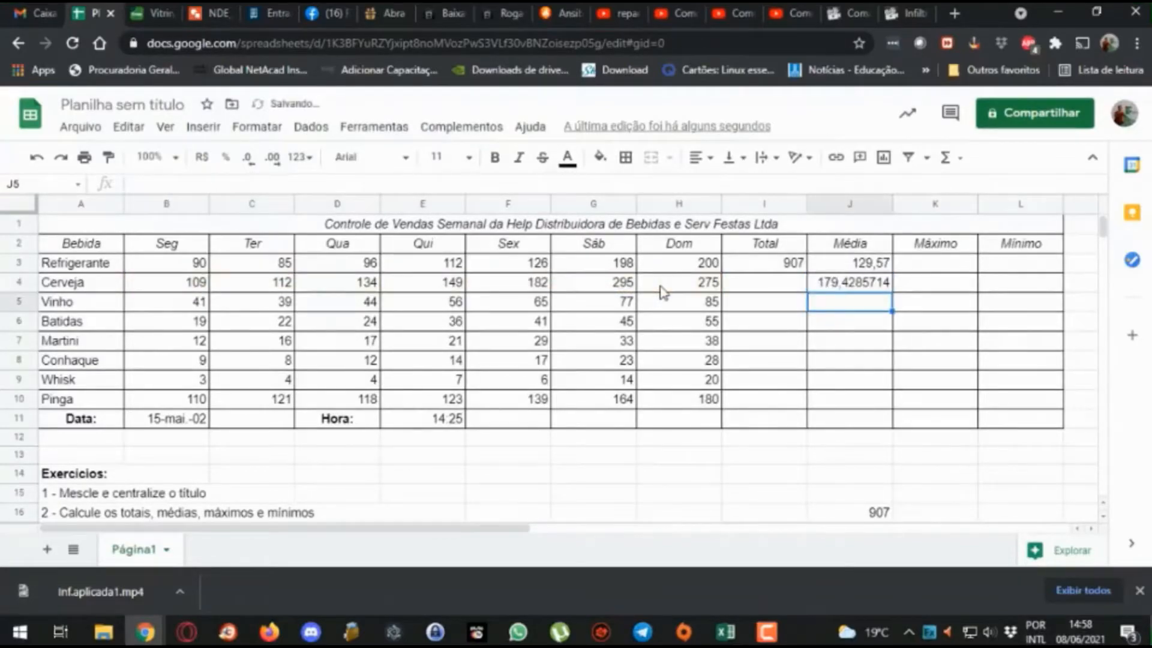
{"action": "key", "text": "Up"}
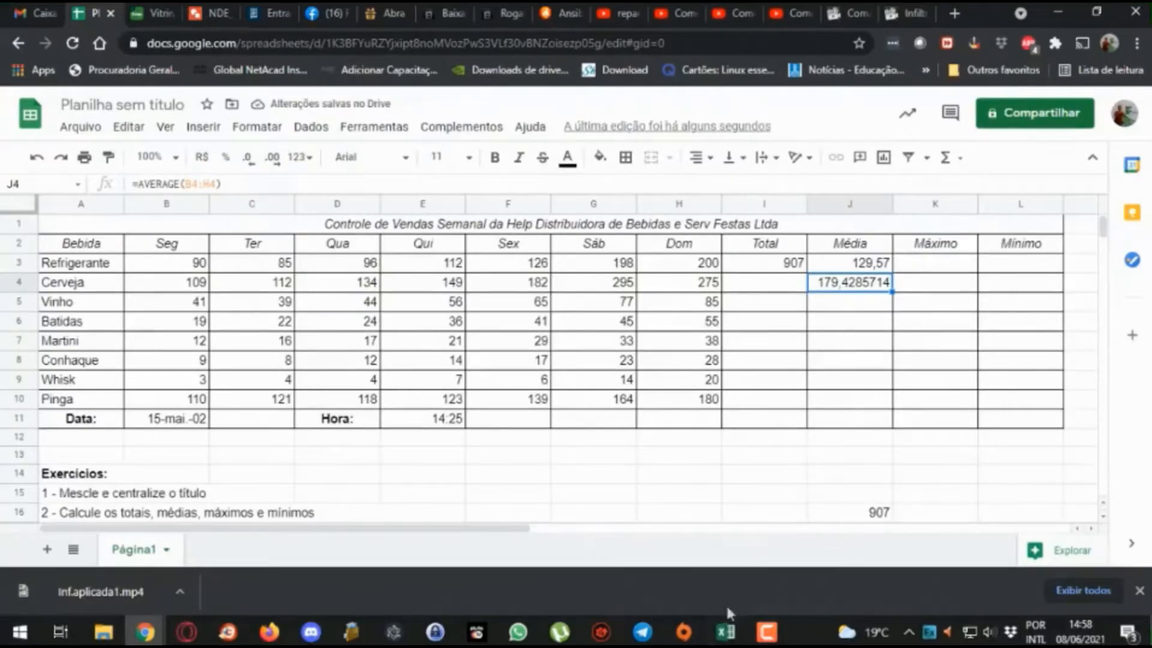
Step: Switch to the Excel workbook and calculate the Refrigerante average in J3 of sheet aula 05 with =media(B3:H3)
{"action": "mouse_move", "coordinate": [731, 615]}
{"action": "left_click", "coordinate": [780, 576]}
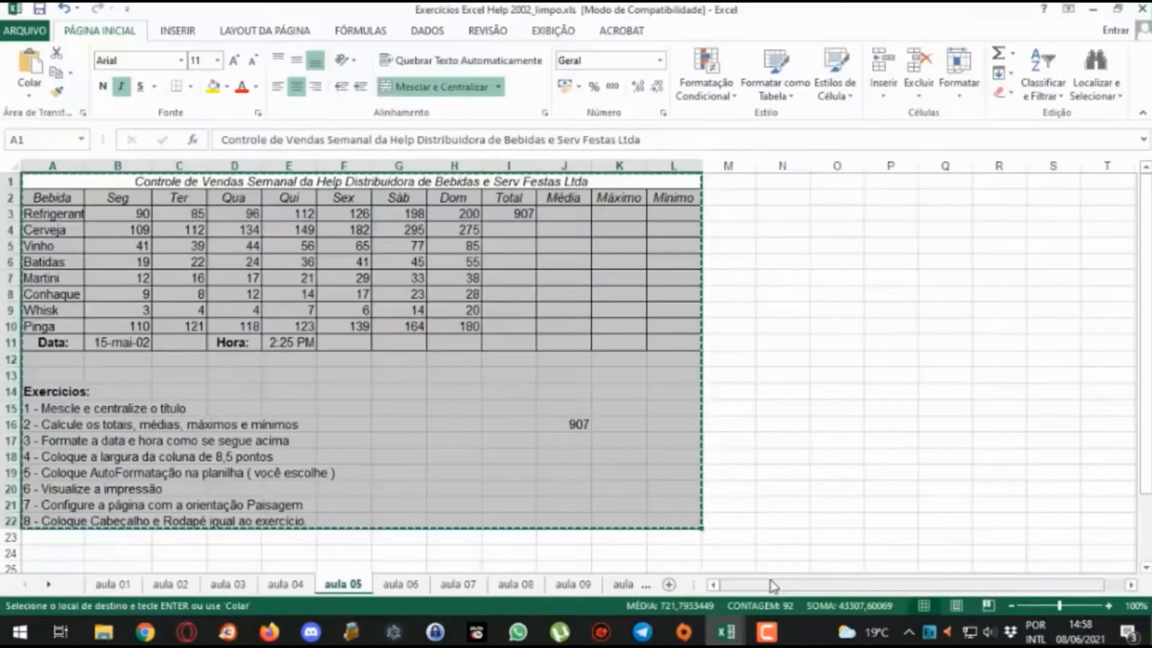
{"action": "left_click", "coordinate": [559, 218]}
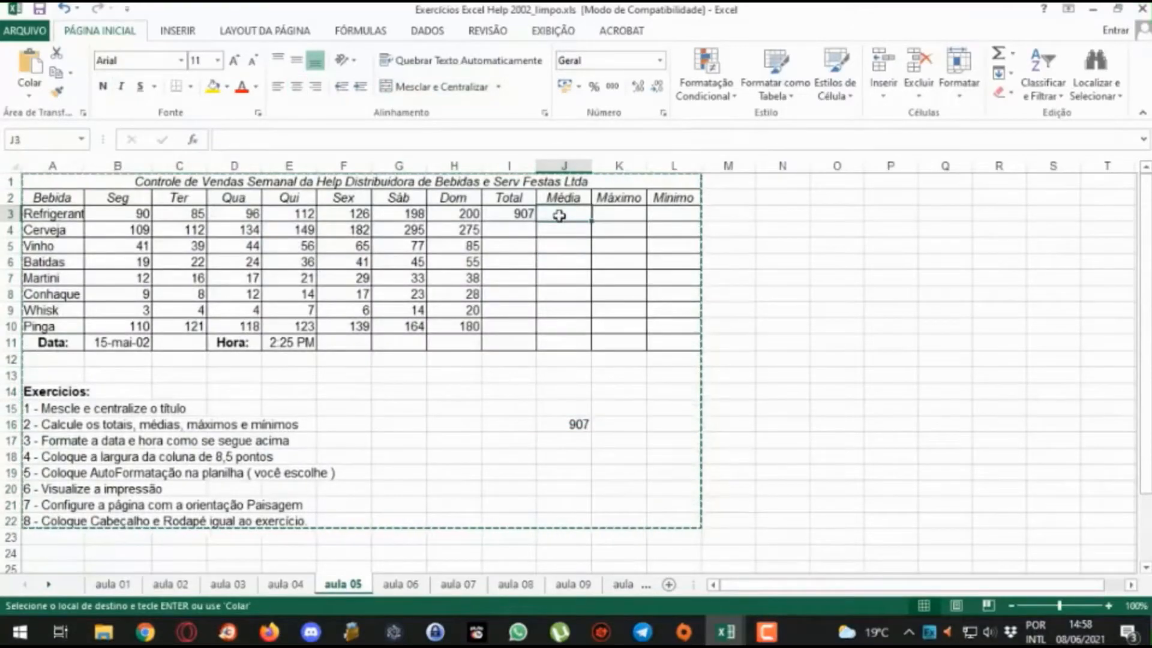
{"action": "type", "text": "=media"}
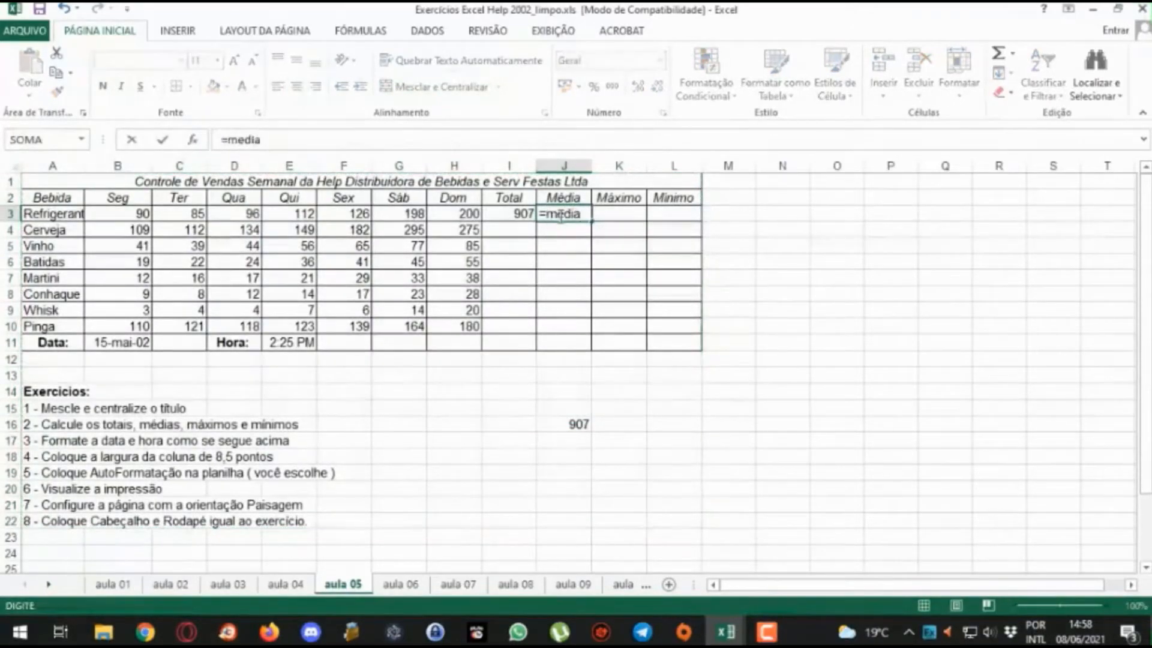
{"action": "type", "text": "("}
{"action": "left_click_drag", "start_coordinate": [111, 216], "coordinate": [442, 217]}
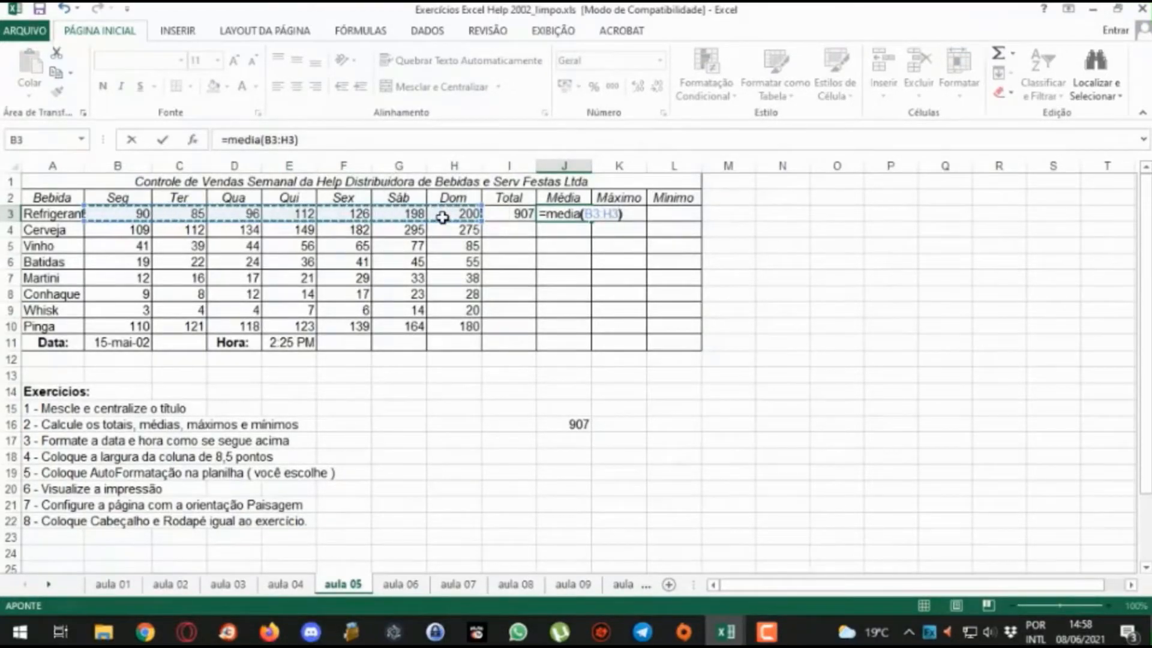
{"action": "key", "text": "Return"}
{"action": "key", "text": "Up"}
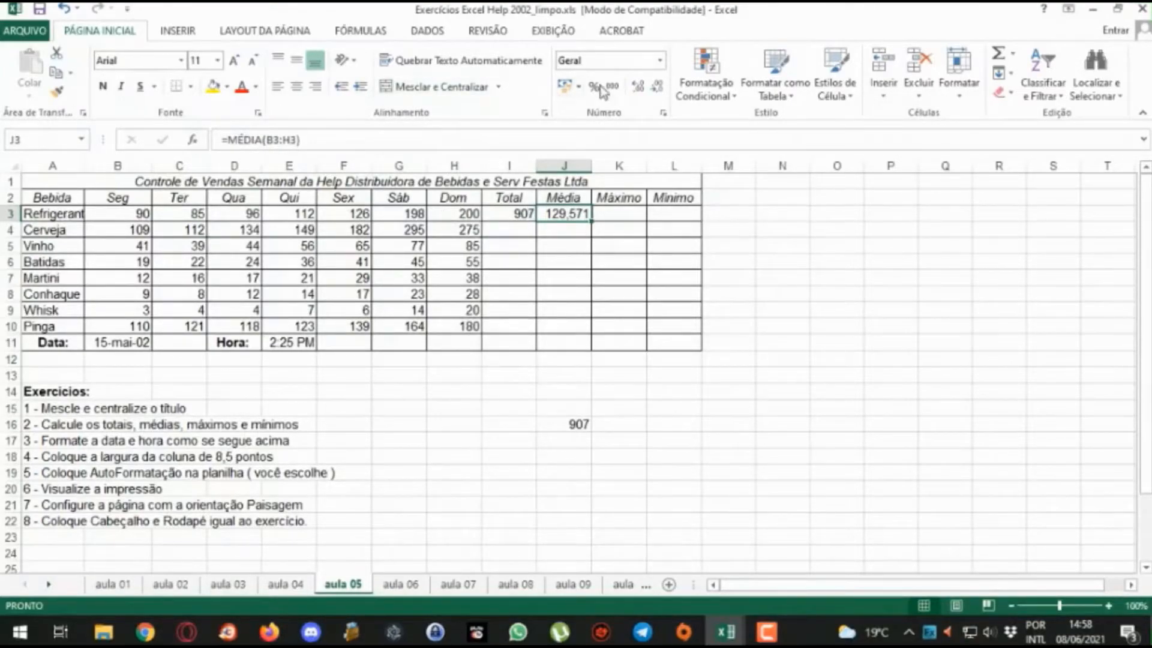
Step: Format the Refrigerante average in J3 to show two decimal places
{"action": "left_click", "coordinate": [641, 86]}
{"action": "left_click", "coordinate": [657, 85]}
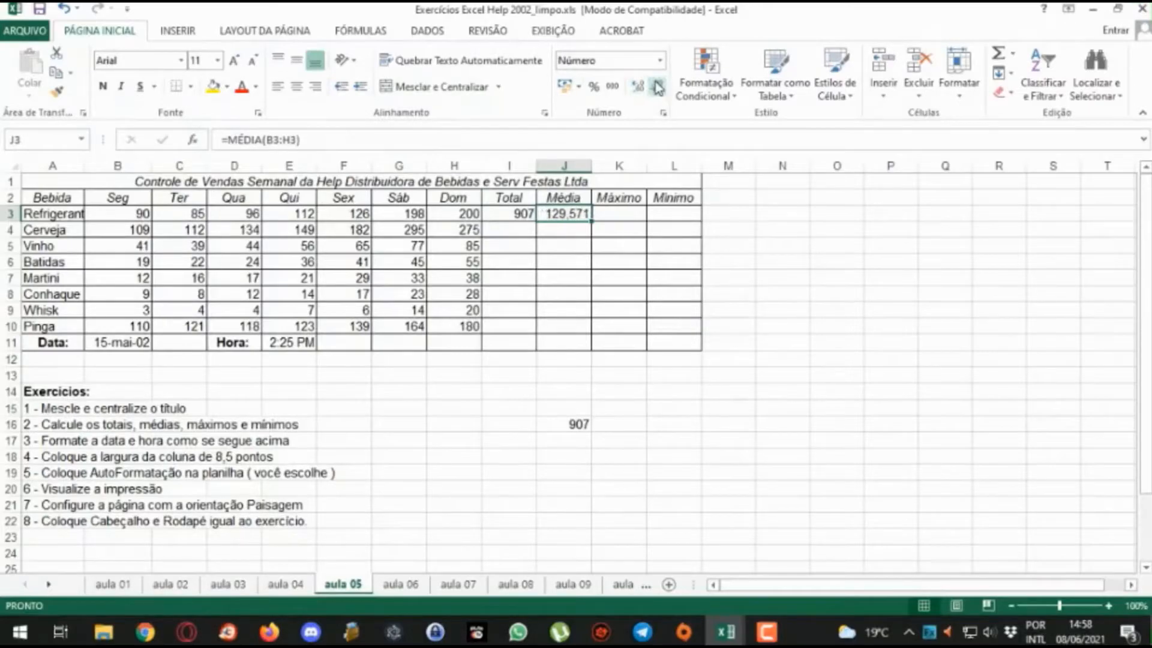
{"action": "left_click", "coordinate": [657, 86]}
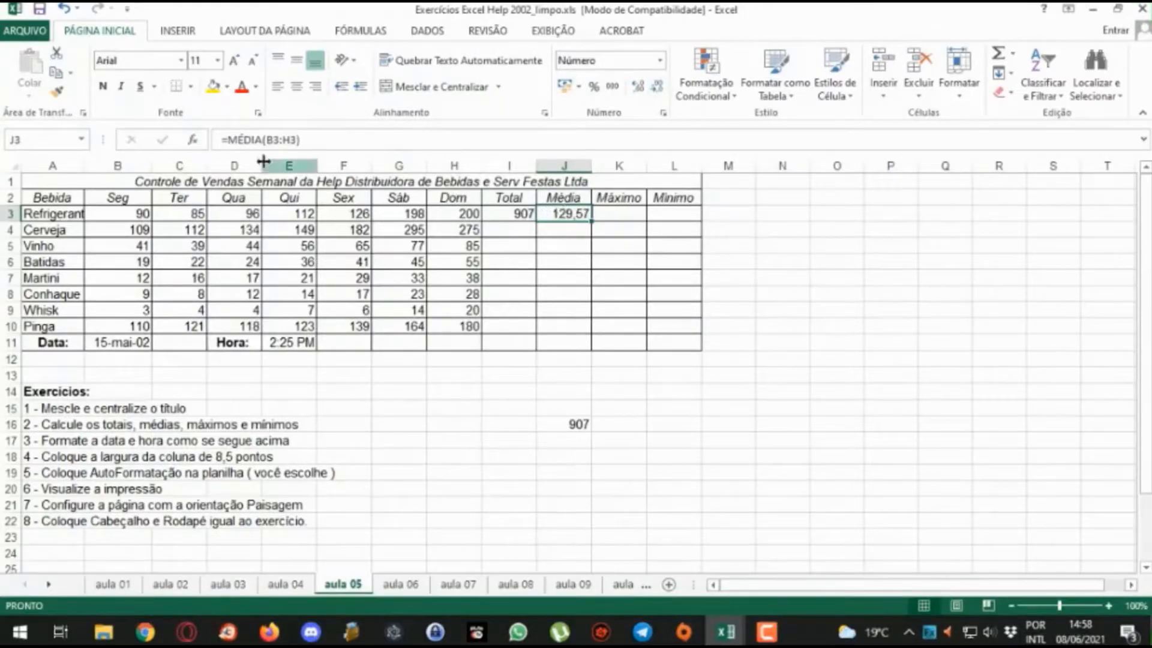
Step: Examine the function name in the workbook's J3 formula without changing it
{"action": "left_click", "coordinate": [244, 140]}
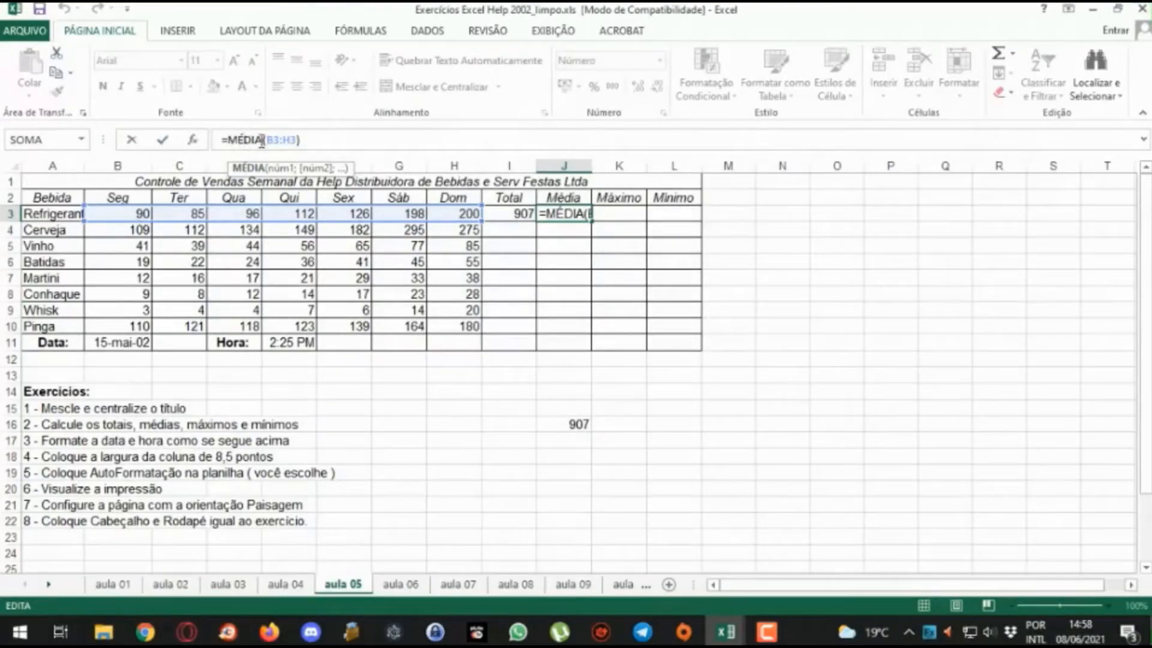
{"action": "left_click_drag", "start_coordinate": [262, 140], "coordinate": [228, 140]}
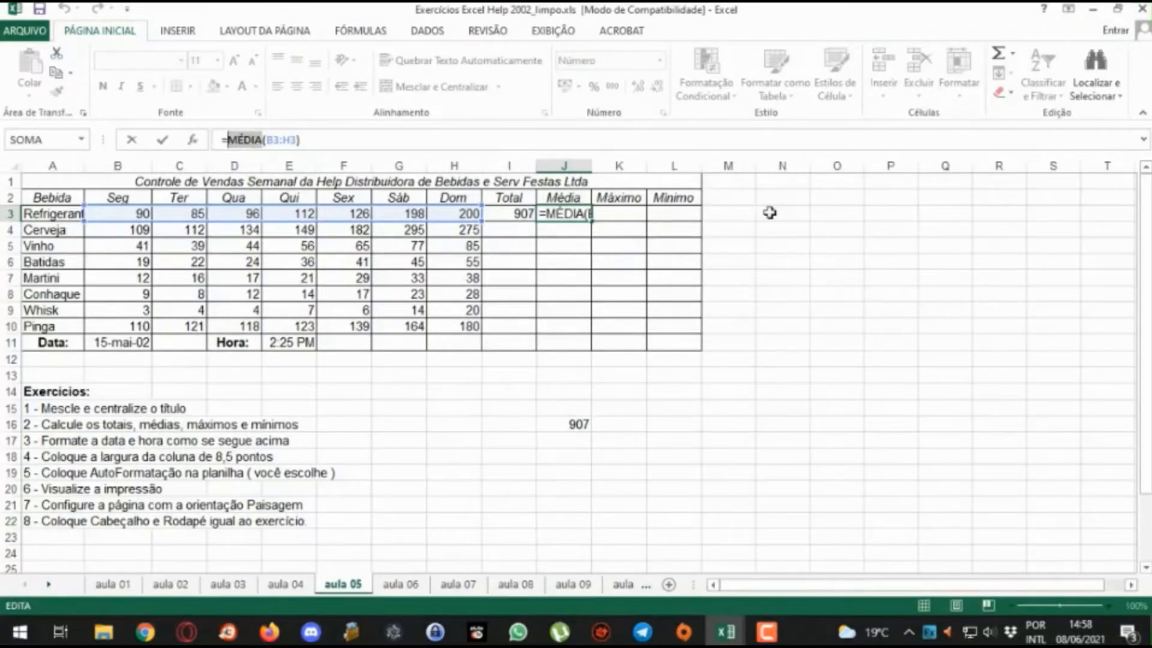
{"action": "left_click", "coordinate": [773, 212]}
{"action": "key", "text": "Escape"}
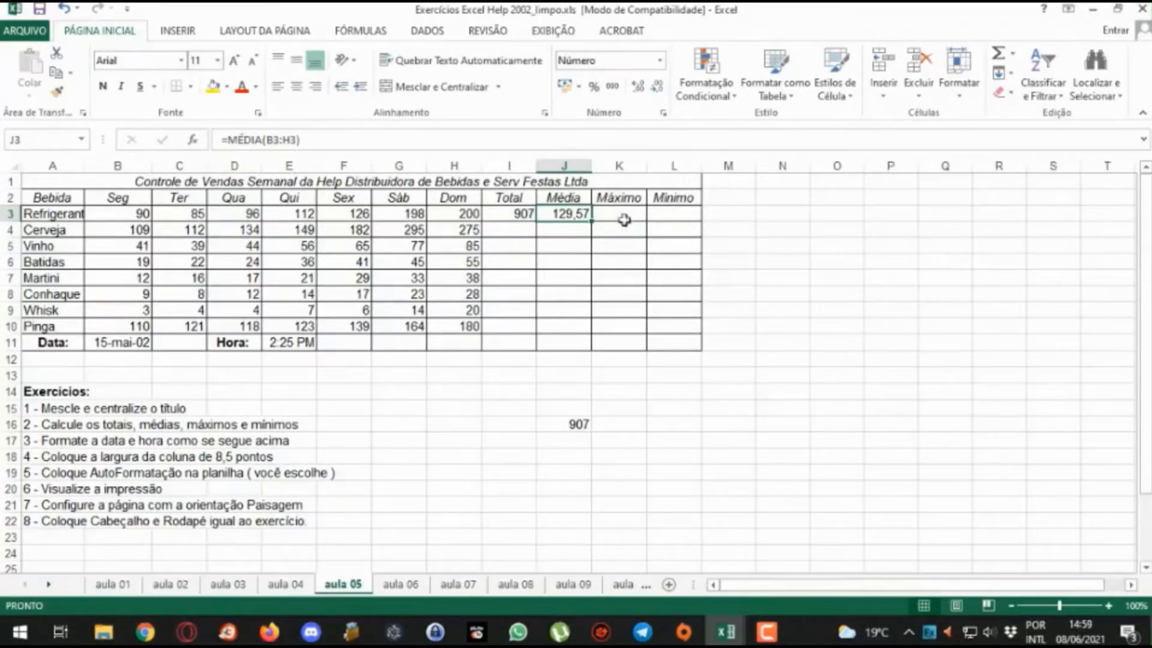
Step: Switch back to the Google Sheets spreadsheet and find the Refrigerante maximum in K3 with =máximo(B3:H3), comparing it with the daily sales
{"action": "left_click", "coordinate": [145, 632]}
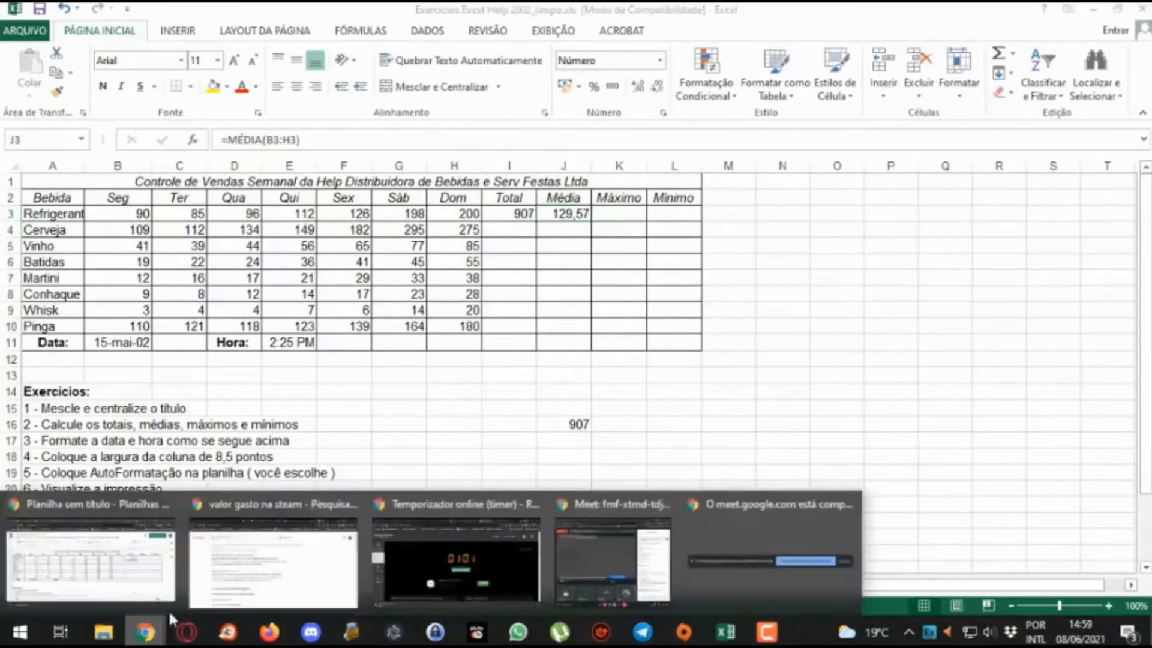
{"action": "left_click", "coordinate": [120, 557]}
{"action": "left_click", "coordinate": [930, 265]}
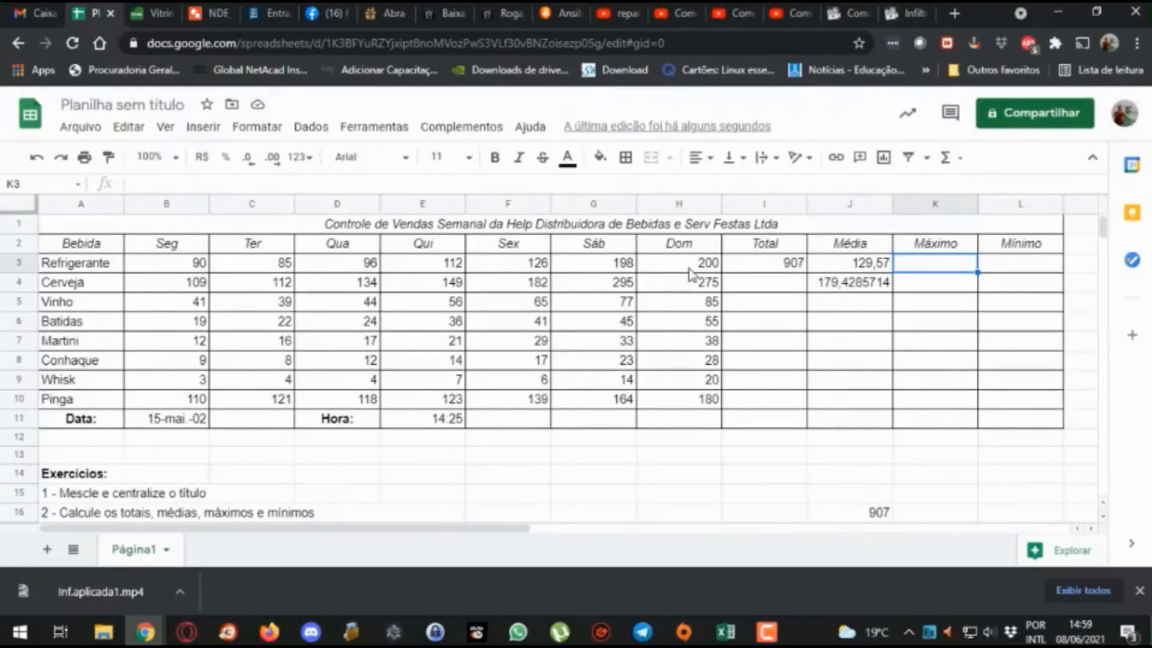
{"action": "type", "text": "=má"}
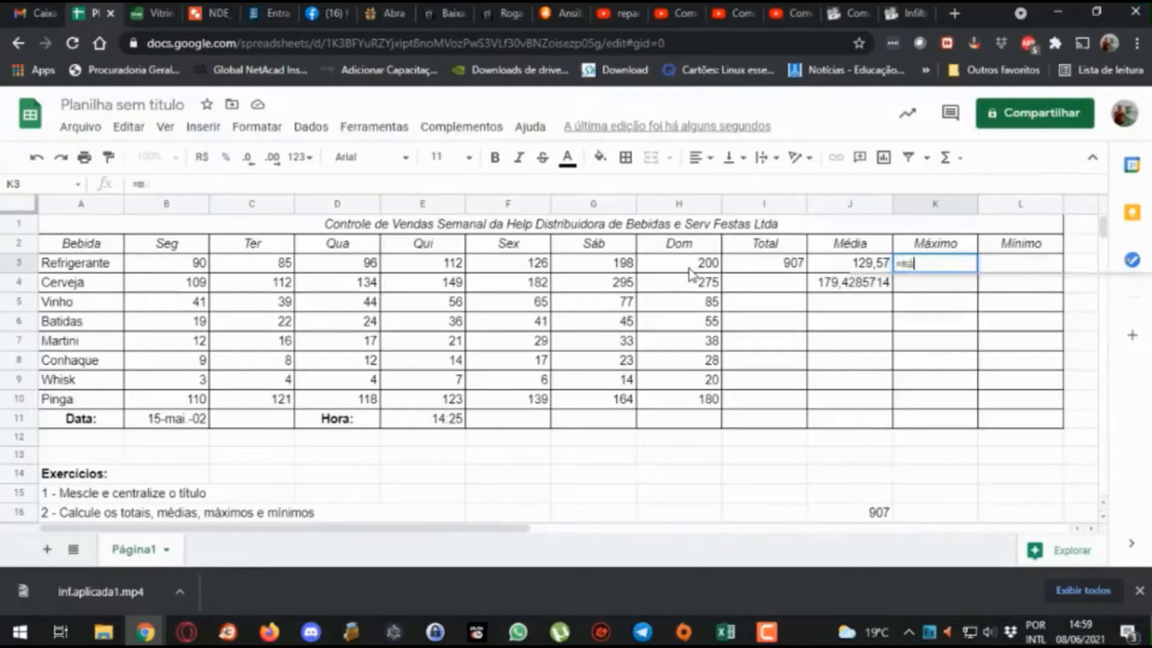
{"action": "type", "text": "ximo("}
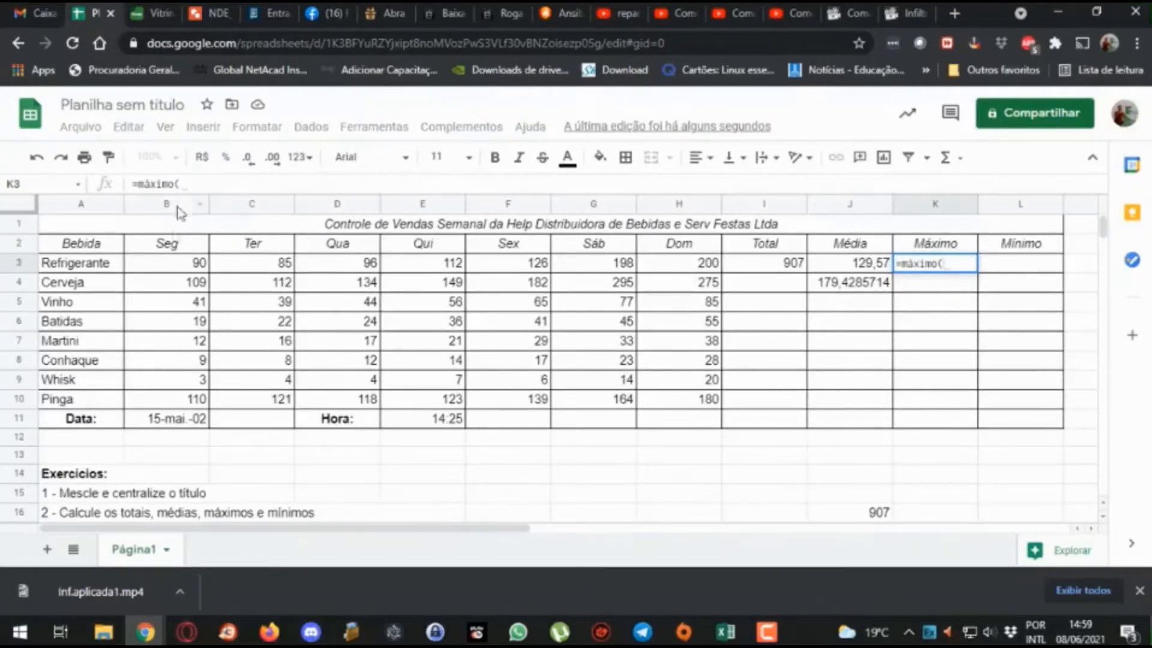
{"action": "left_click_drag", "start_coordinate": [165, 263], "coordinate": [688, 276]}
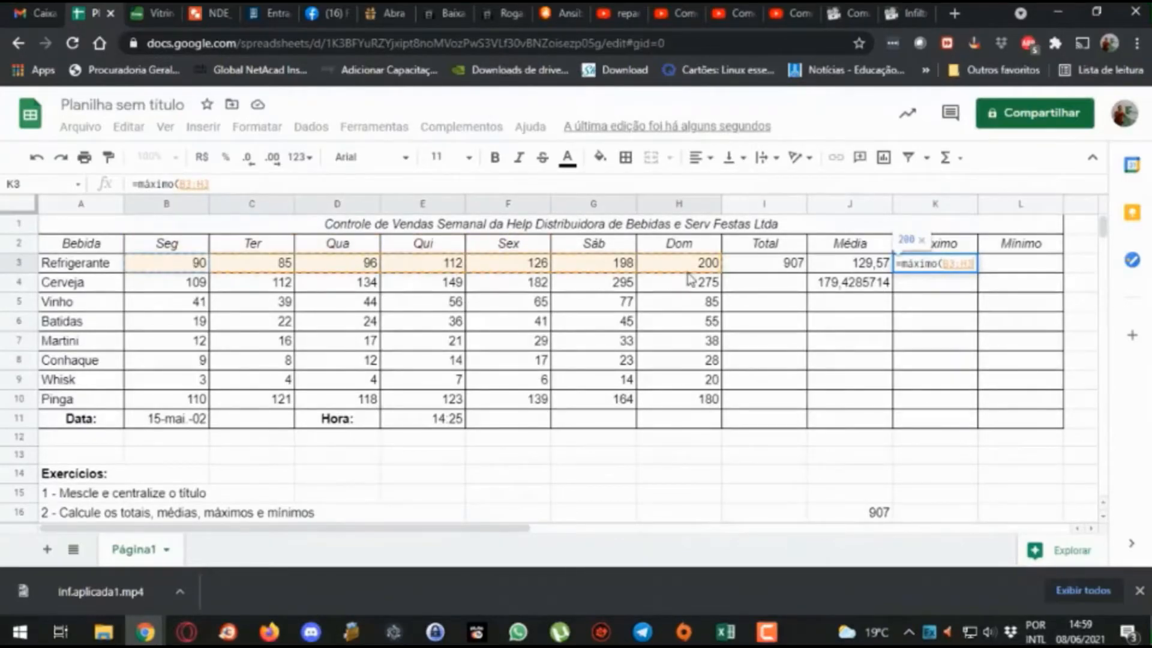
{"action": "type", "text": ")"}
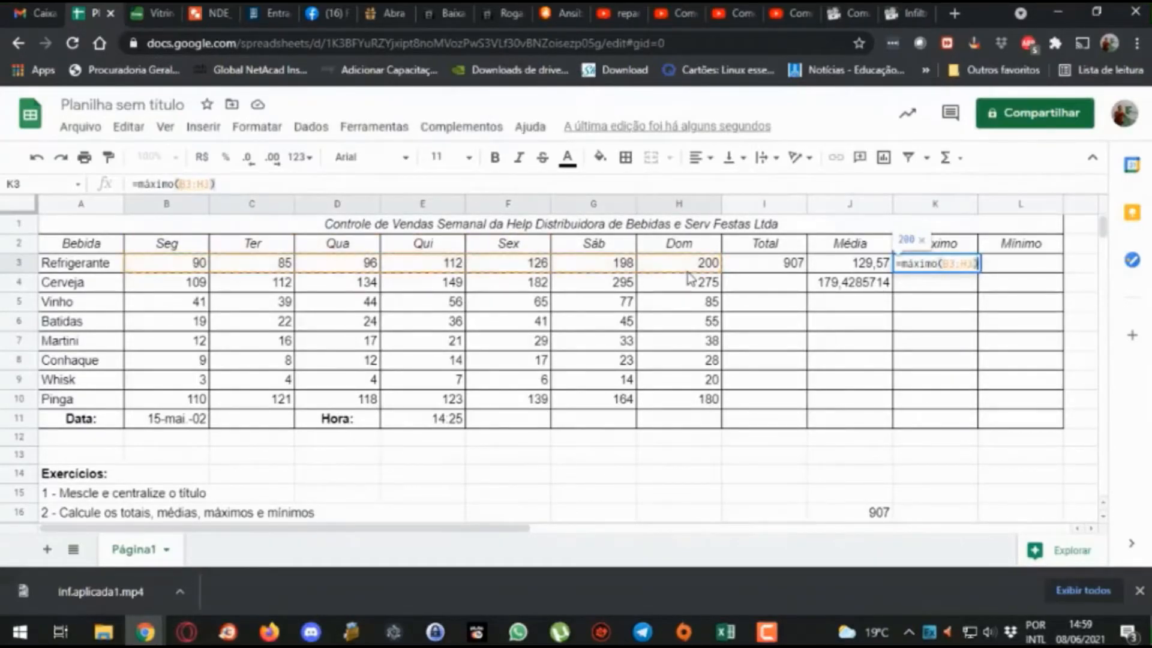
{"action": "key", "text": "Return"}
{"action": "left_click", "coordinate": [926, 264]}
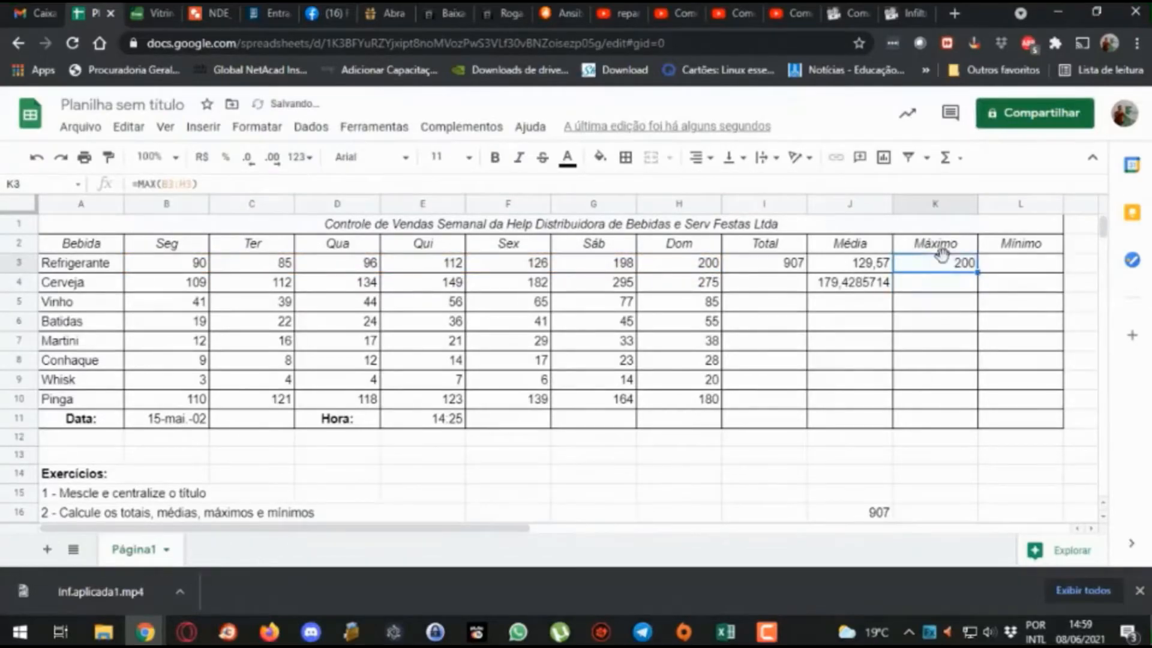
{"action": "left_click", "coordinate": [682, 265]}
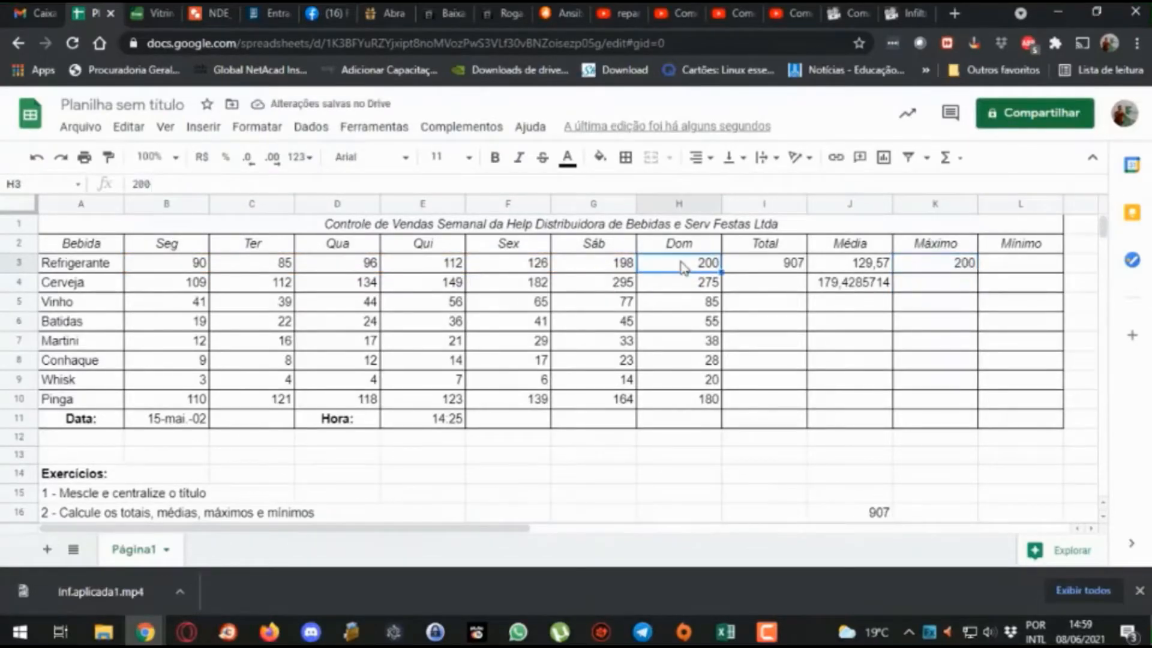
Step: Calculate the Refrigerante minimum in L3 with =mínimo(B3:H3)
{"action": "left_click", "coordinate": [1006, 268]}
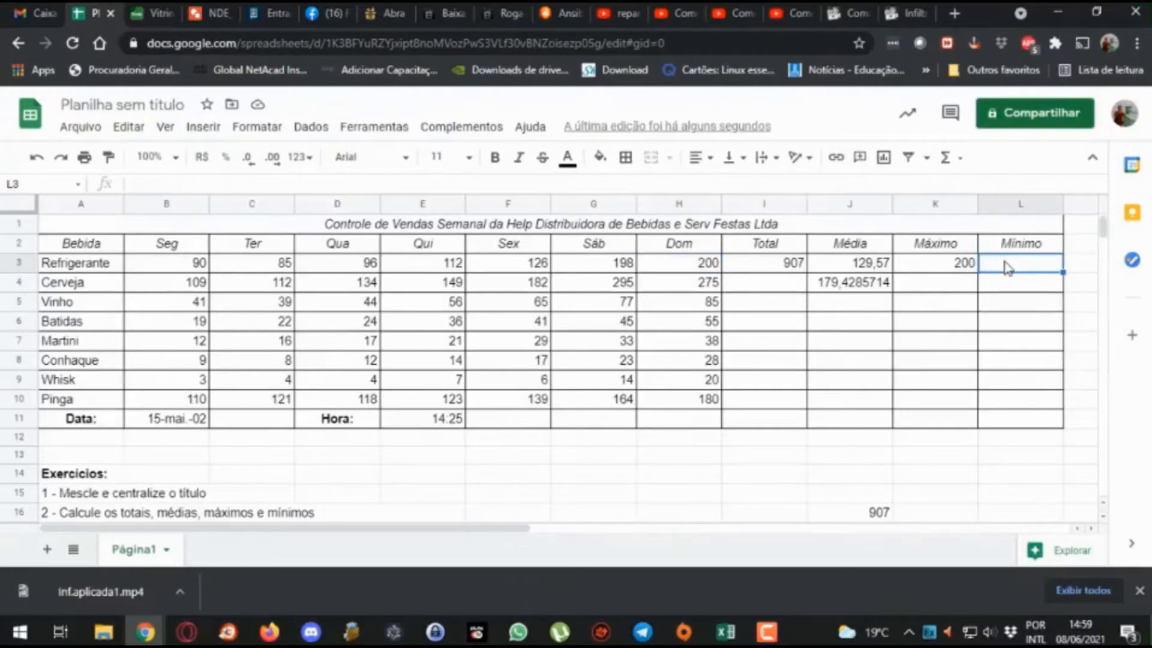
{"action": "type", "text": "="}
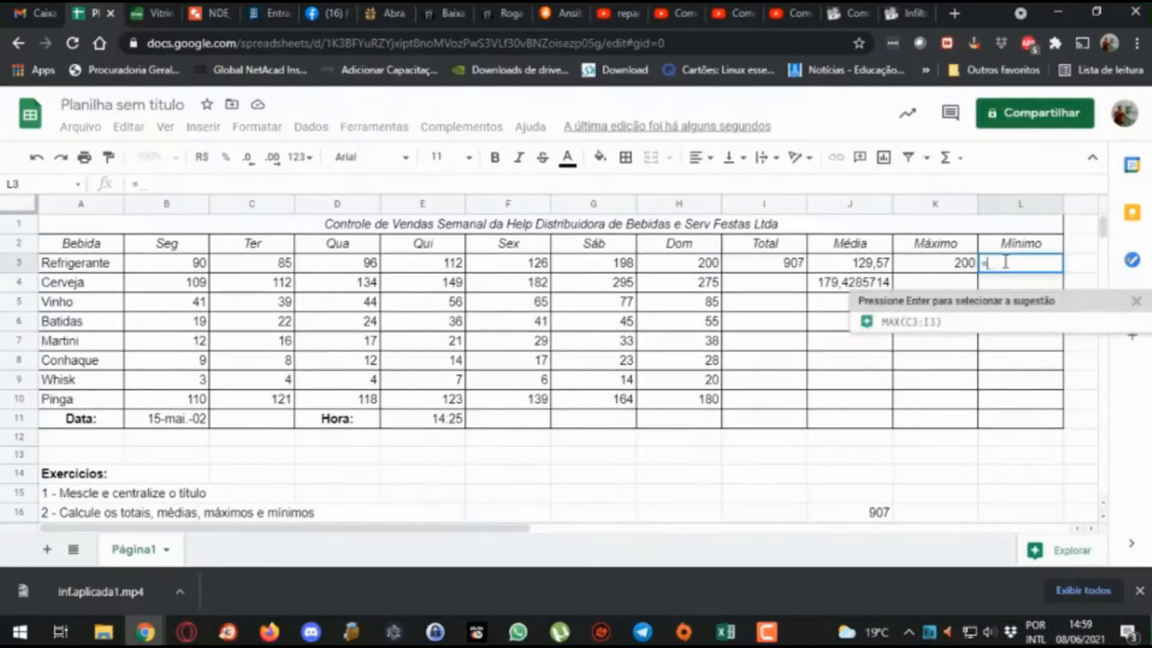
{"action": "type", "text": "mini"}
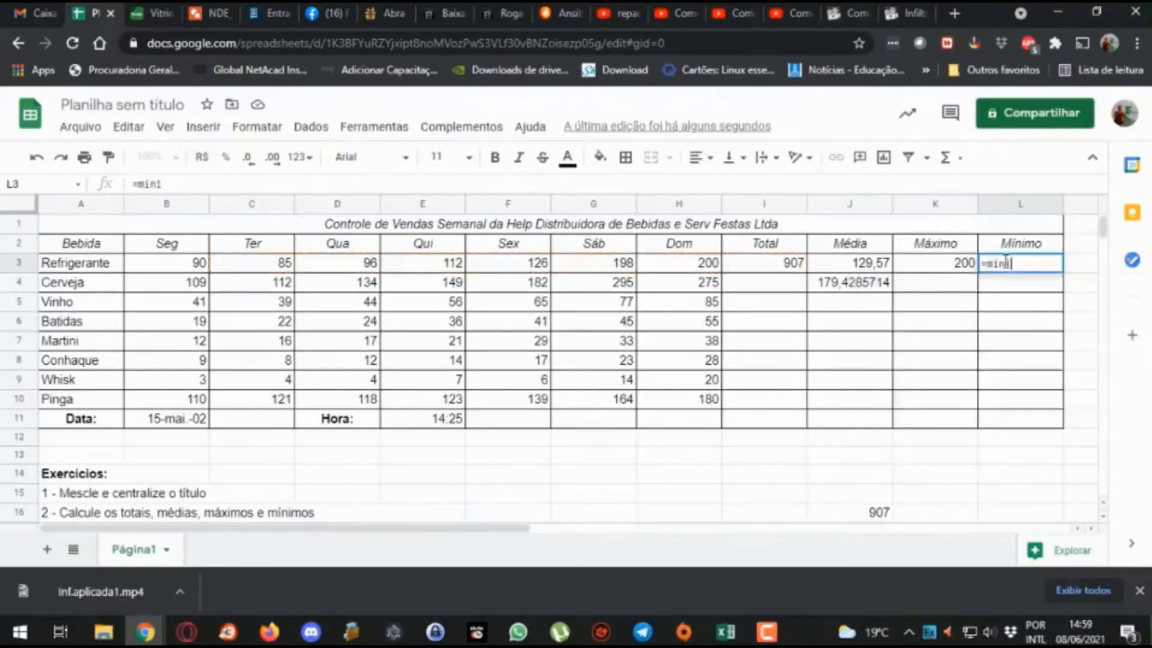
{"action": "type", "text": "mo("}
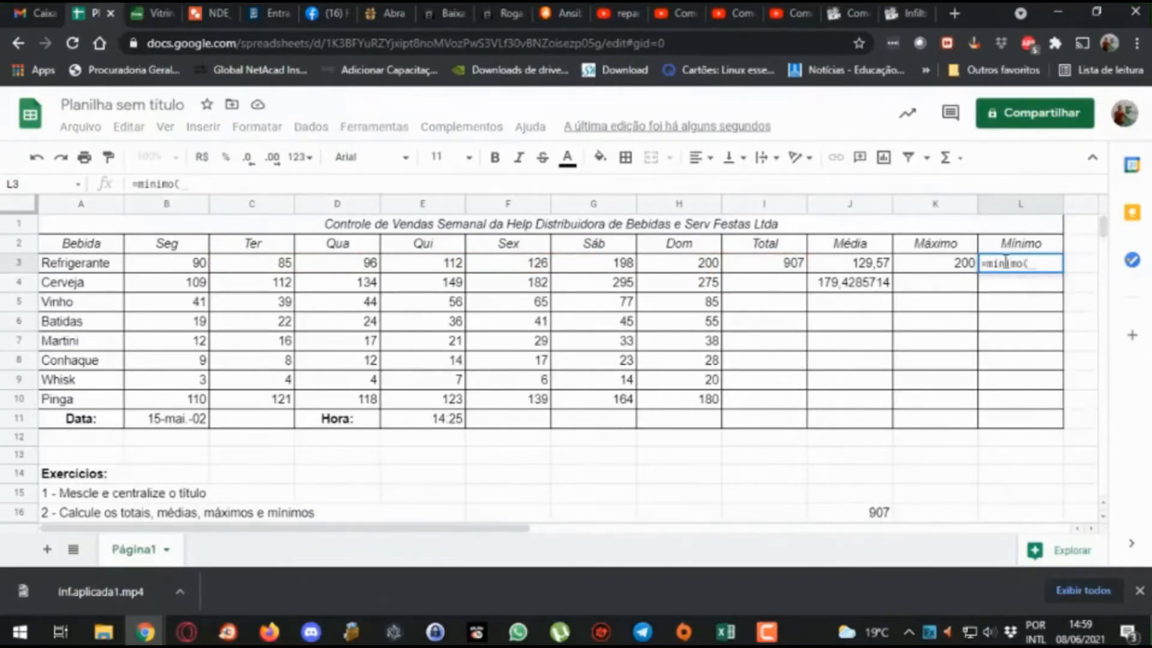
{"action": "left_click", "coordinate": [161, 270]}
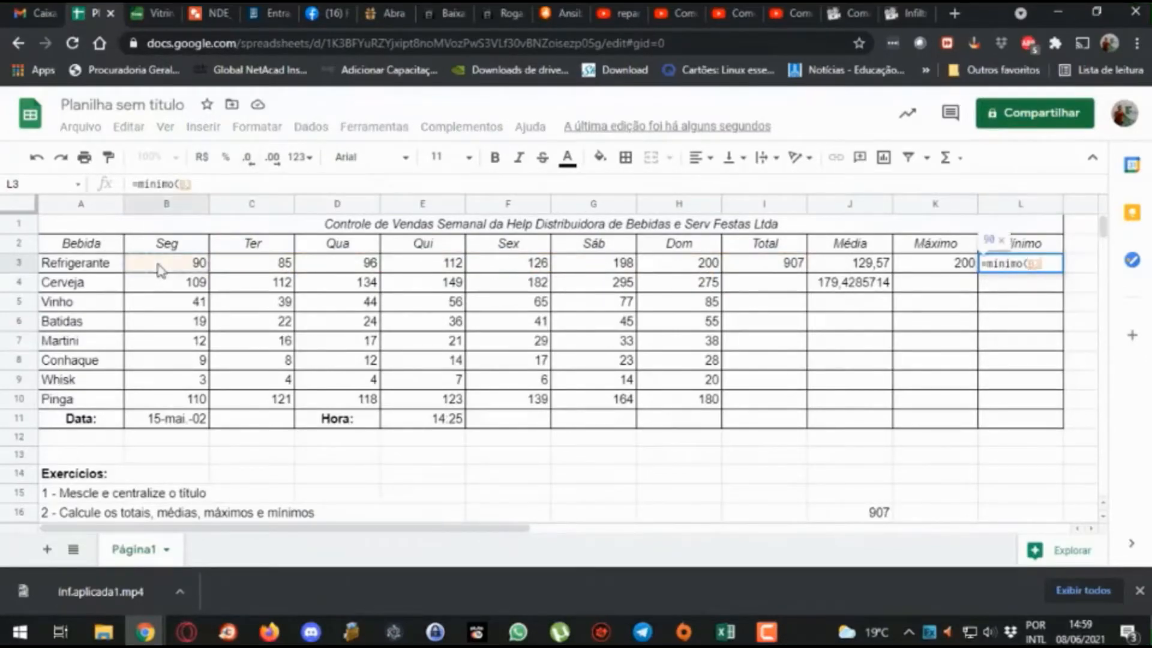
{"action": "left_click_drag", "start_coordinate": [161, 270], "coordinate": [652, 275]}
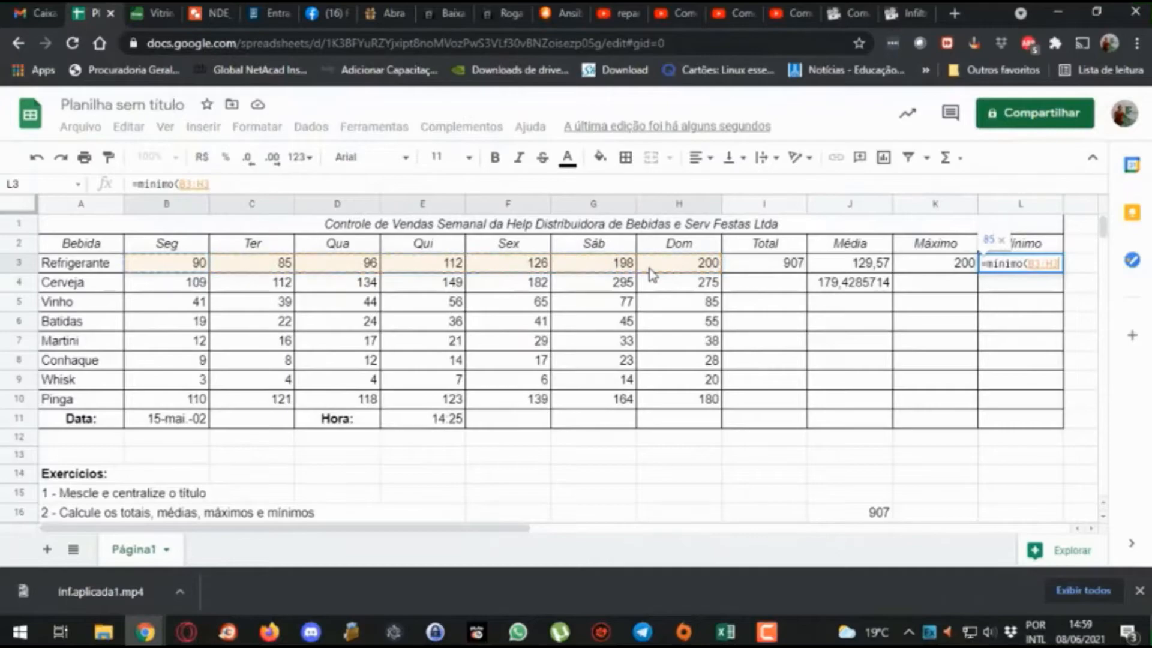
{"action": "type", "text": ")"}
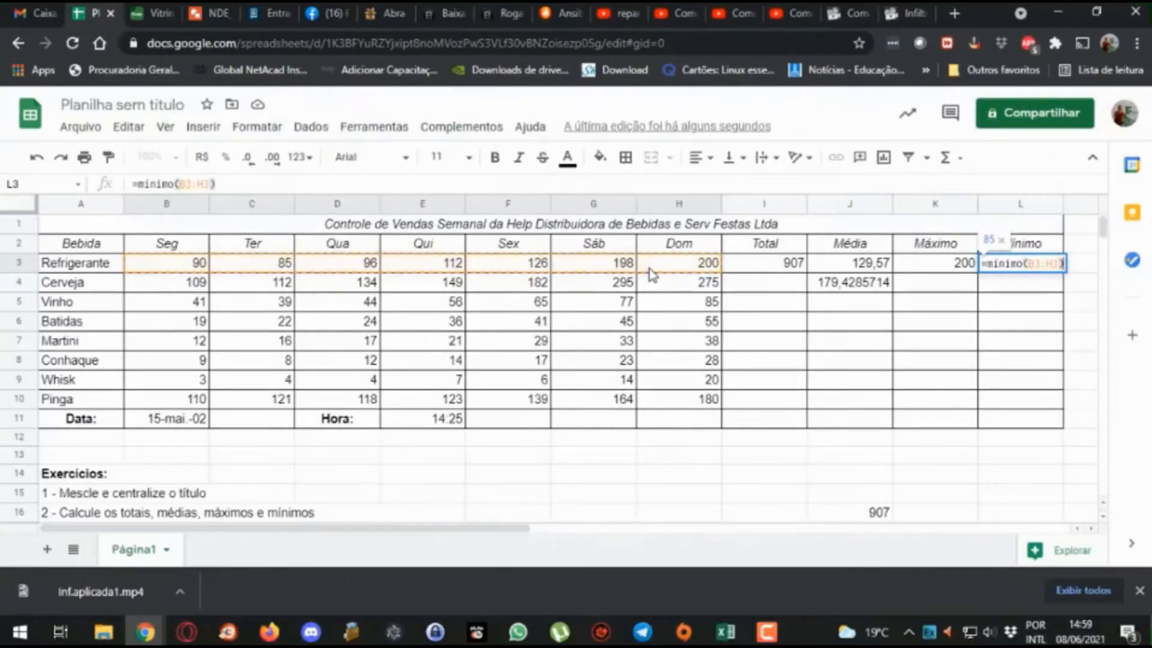
{"action": "key", "text": "Return"}
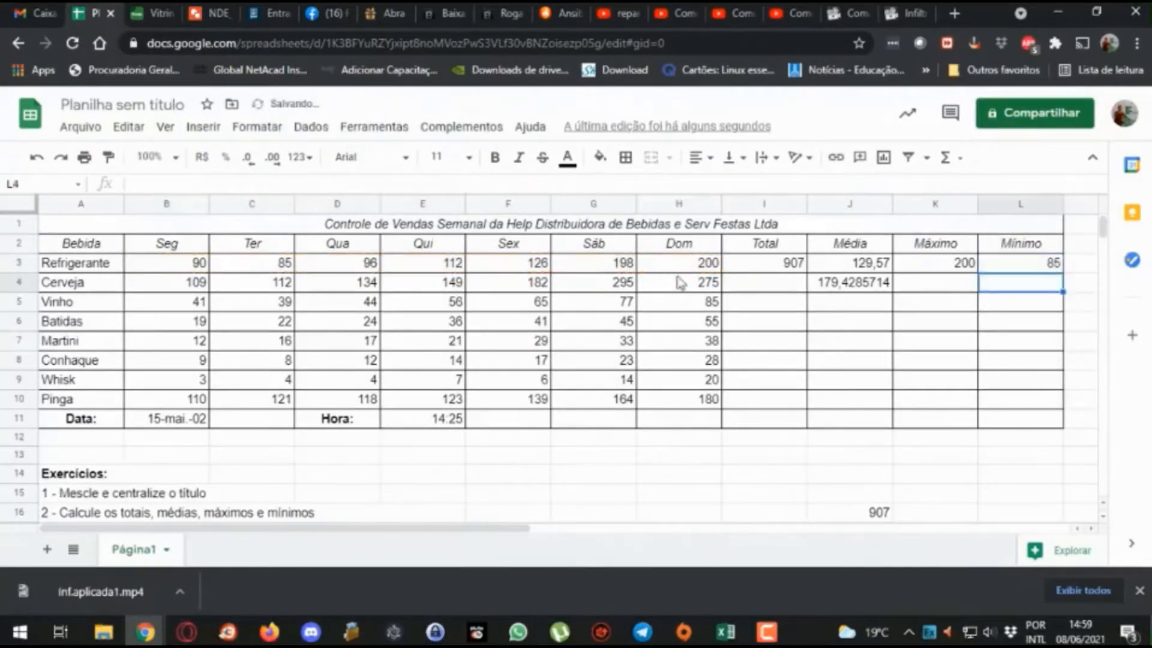
Step: Examine the minimum formula in L3 and compare its result with the Refrigerante sales in H3 and C3
{"action": "left_click", "coordinate": [983, 270]}
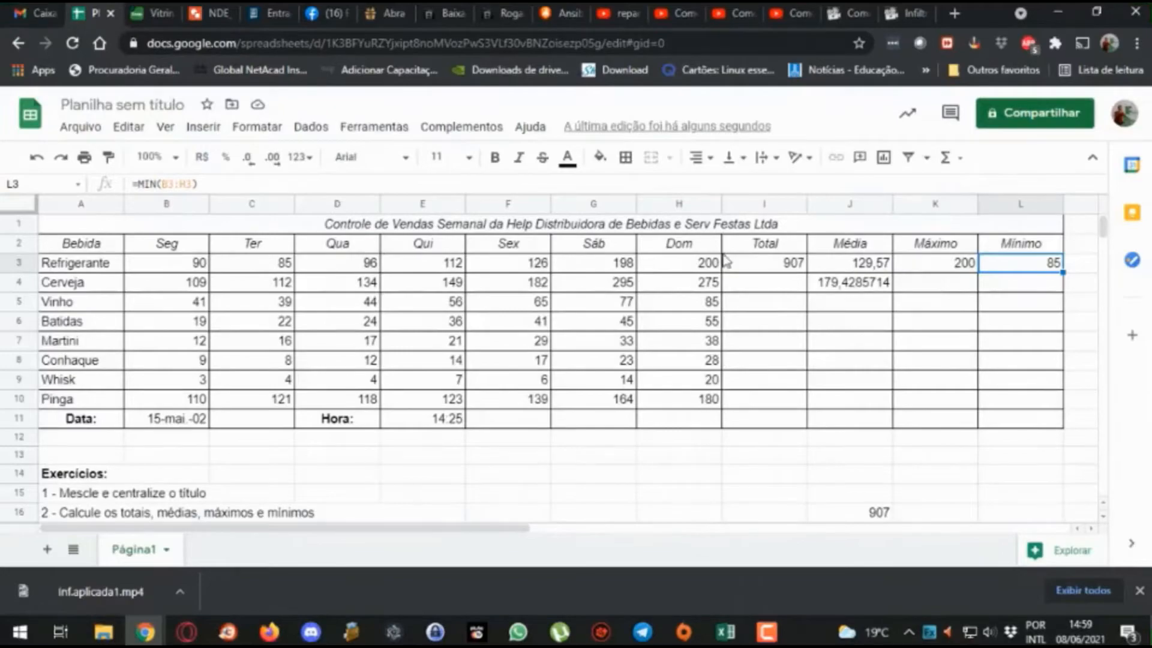
{"action": "left_click", "coordinate": [676, 269]}
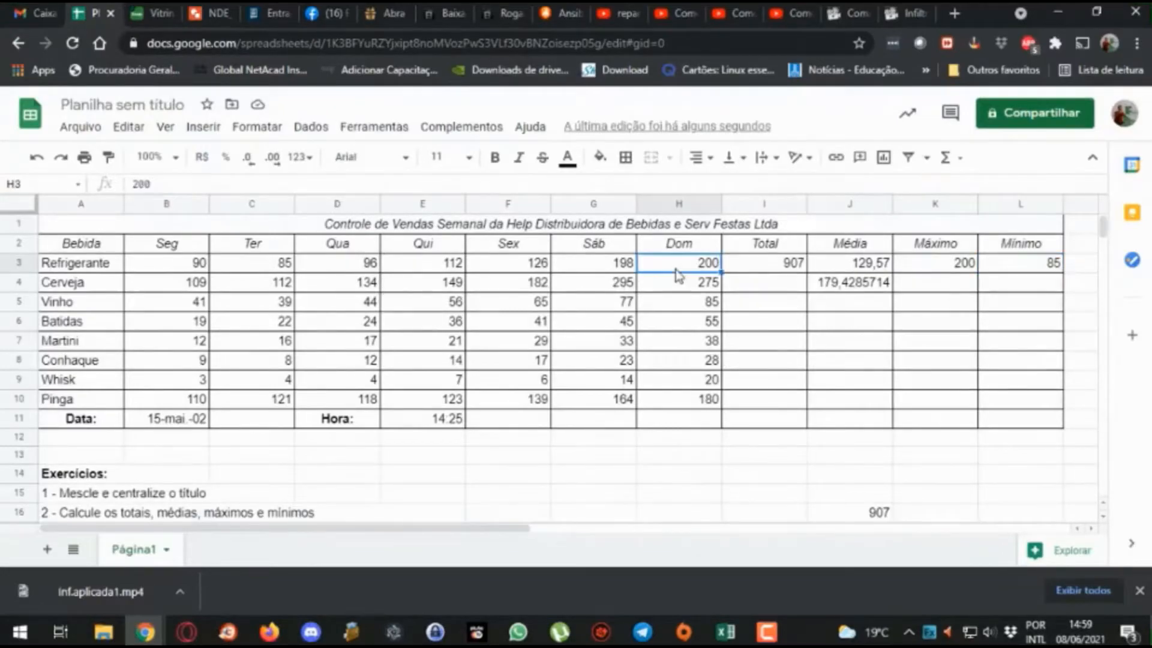
{"action": "left_click", "coordinate": [268, 267]}
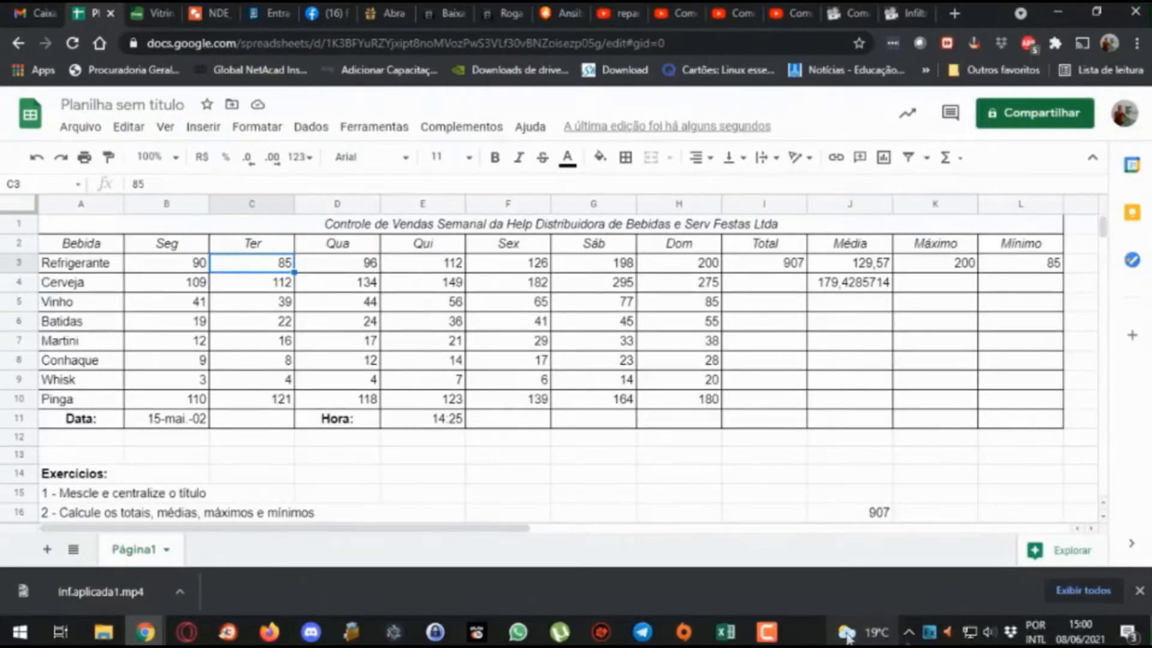
Step: Quit Telegram running in the background and return to the spreadsheet at cell K5
{"action": "left_click", "coordinate": [909, 632]}
{"action": "right_click", "coordinate": [911, 597]}
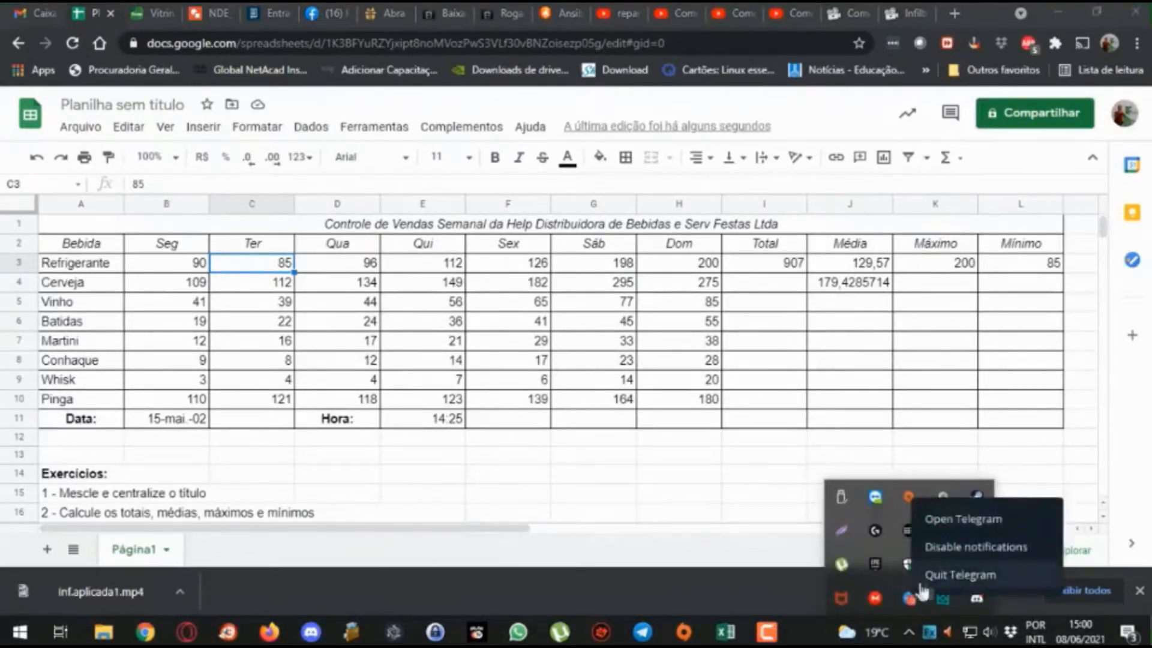
{"action": "left_click", "coordinate": [954, 575]}
{"action": "left_click", "coordinate": [694, 514]}
{"action": "left_click", "coordinate": [907, 307]}
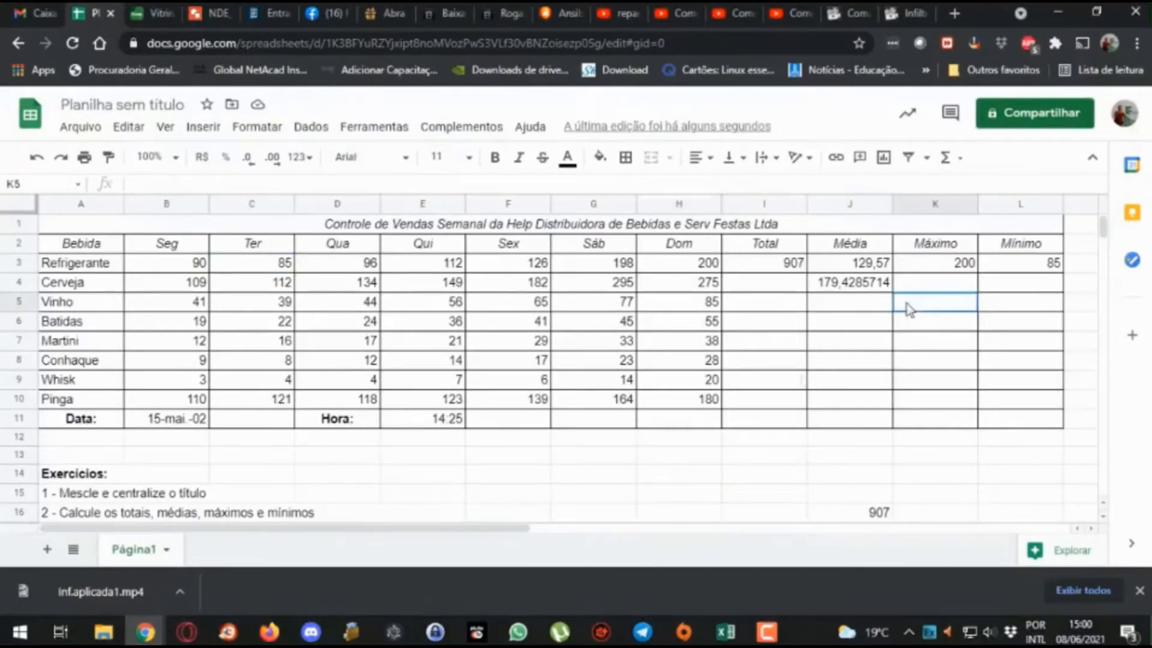
Step: Switch to the Excel workbook and calculate the Refrigerante maximum in K3 of sheet aula 05 with =máximo(B3:H3)
{"action": "mouse_move", "coordinate": [727, 632]}
{"action": "mouse_move", "coordinate": [663, 555]}
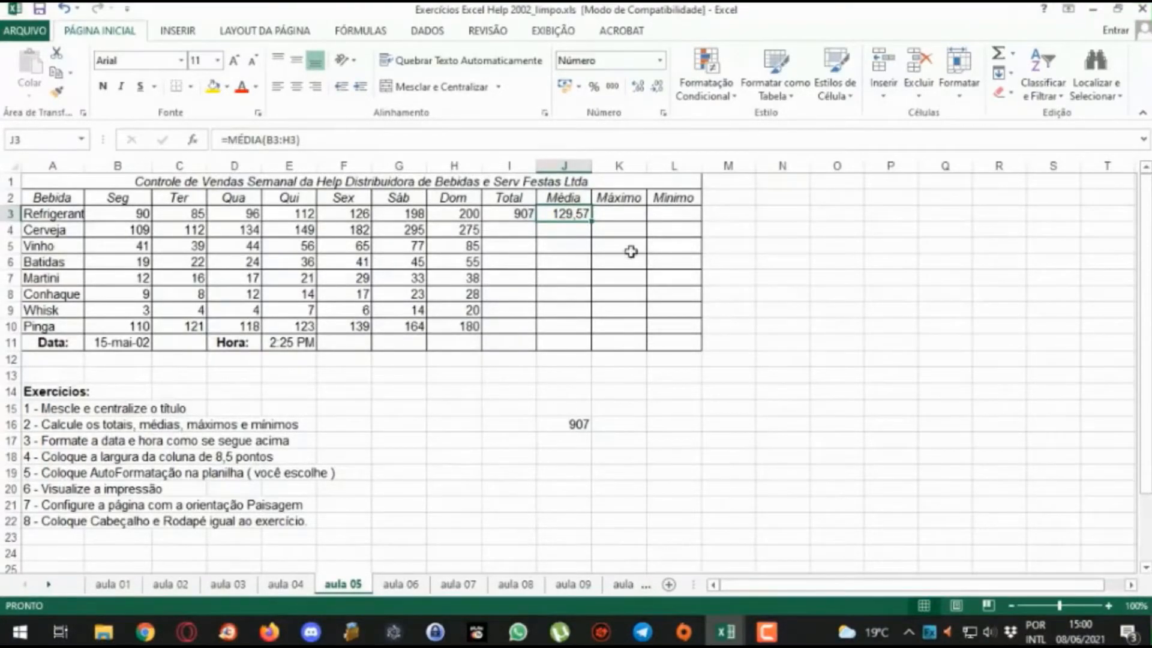
{"action": "left_click", "coordinate": [618, 215]}
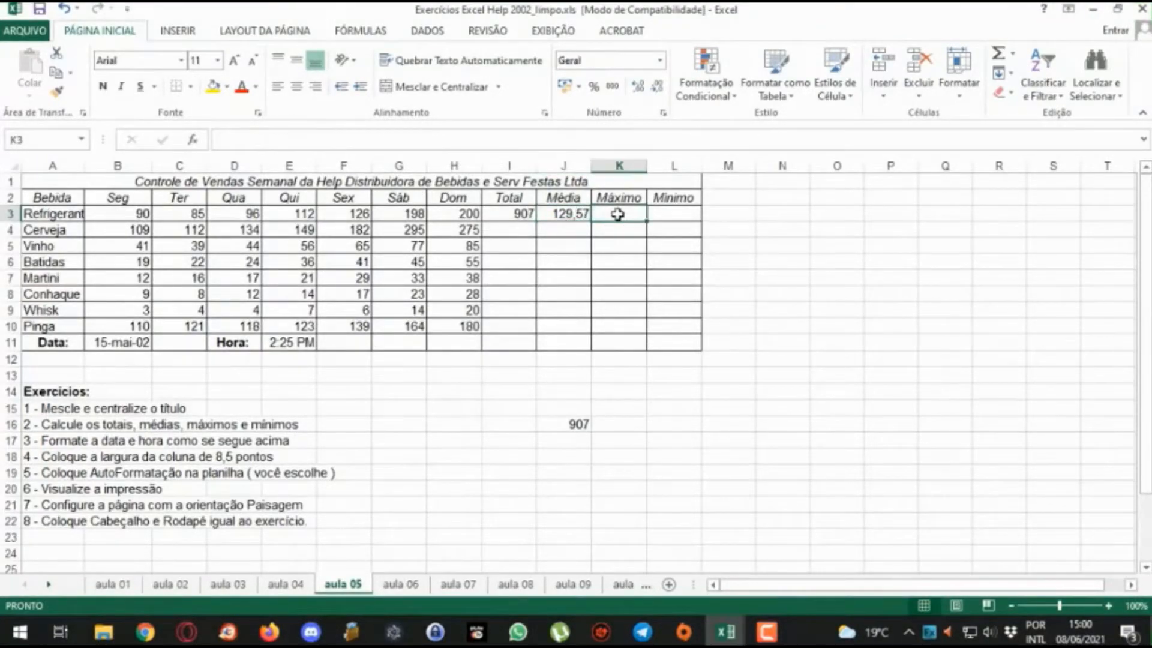
{"action": "type", "text": "=mac"}
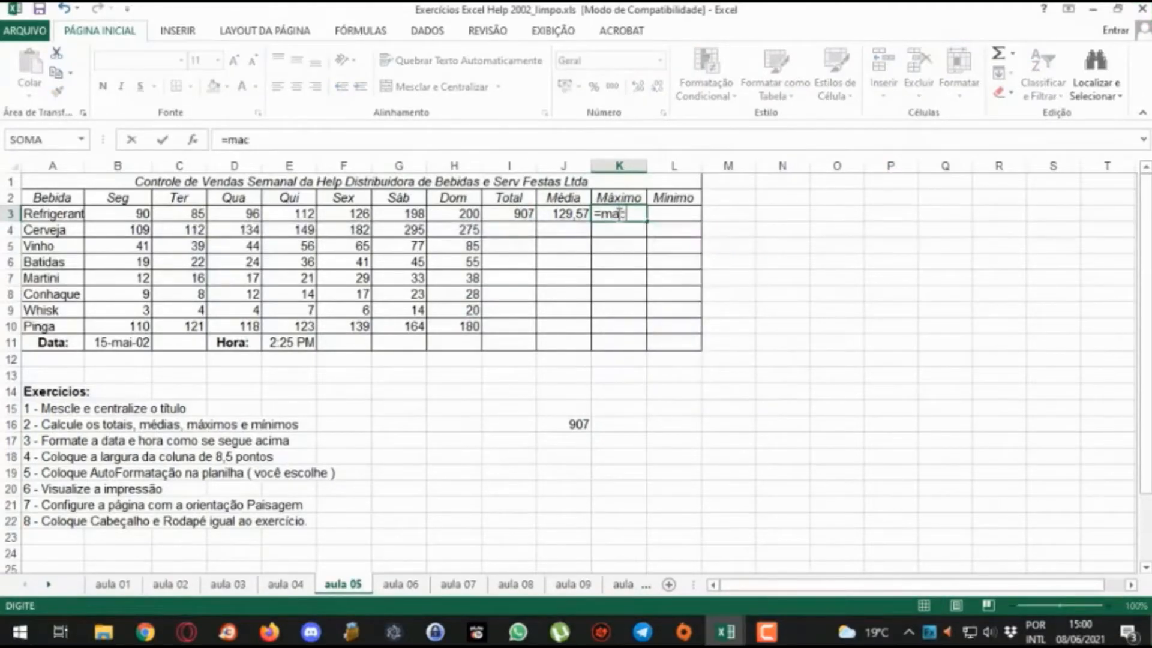
{"action": "key", "text": "BackSpace"}
{"action": "type", "text": "ximo("}
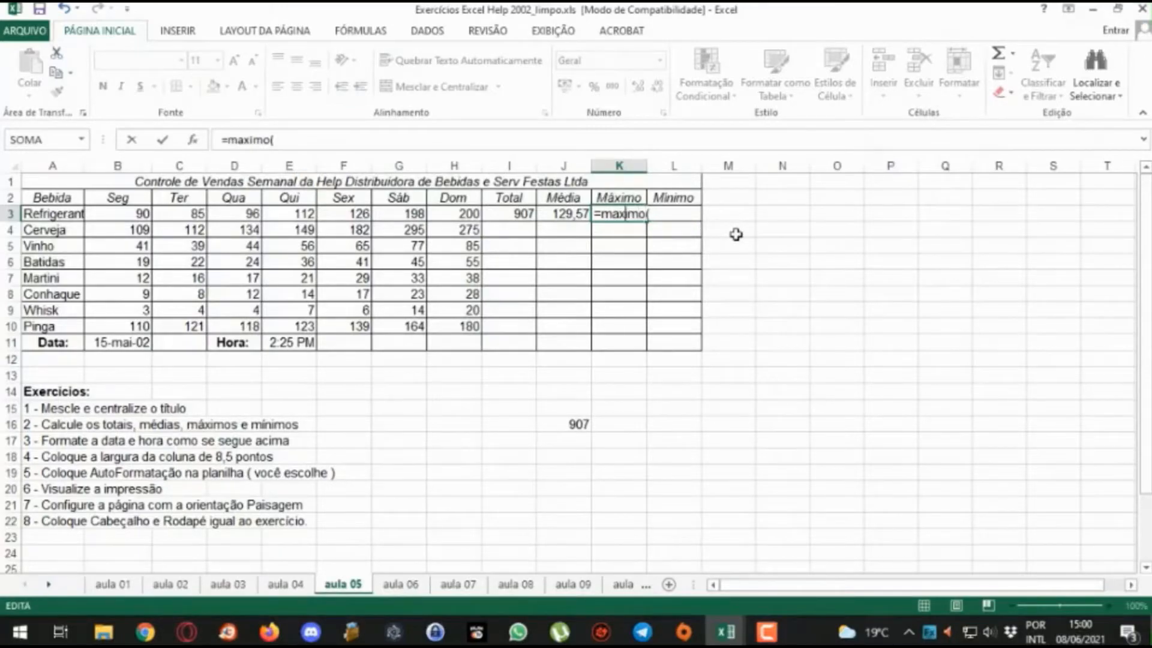
{"action": "key", "text": "BackSpace"}
{"action": "type", "text": "á"}
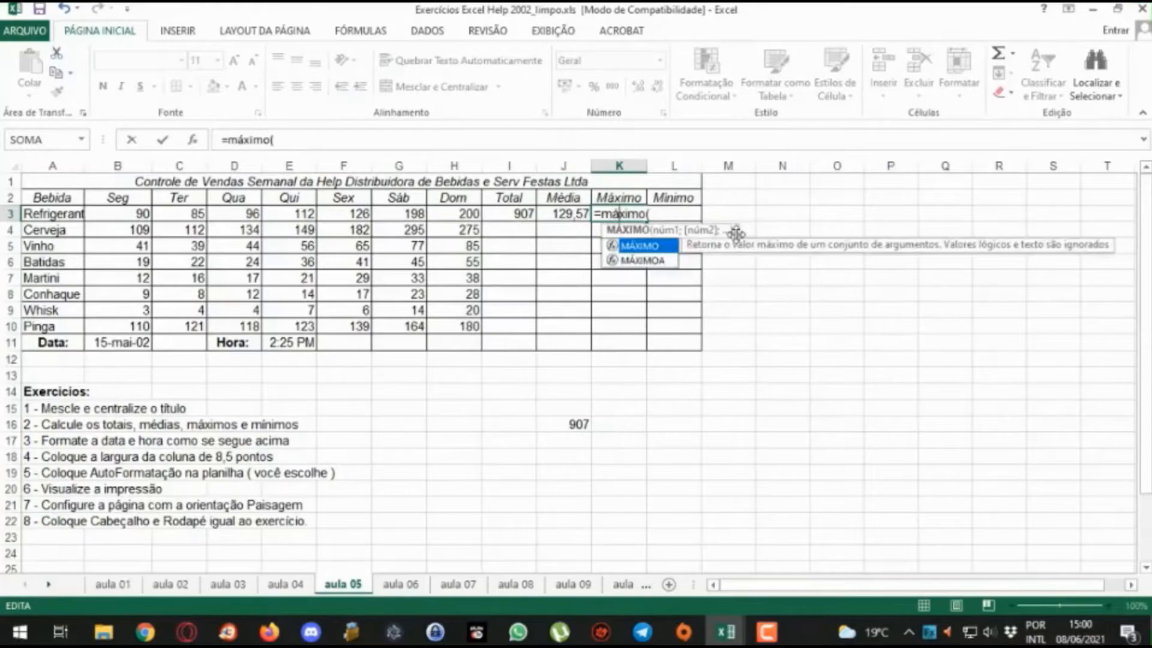
{"action": "key", "text": "Right"}
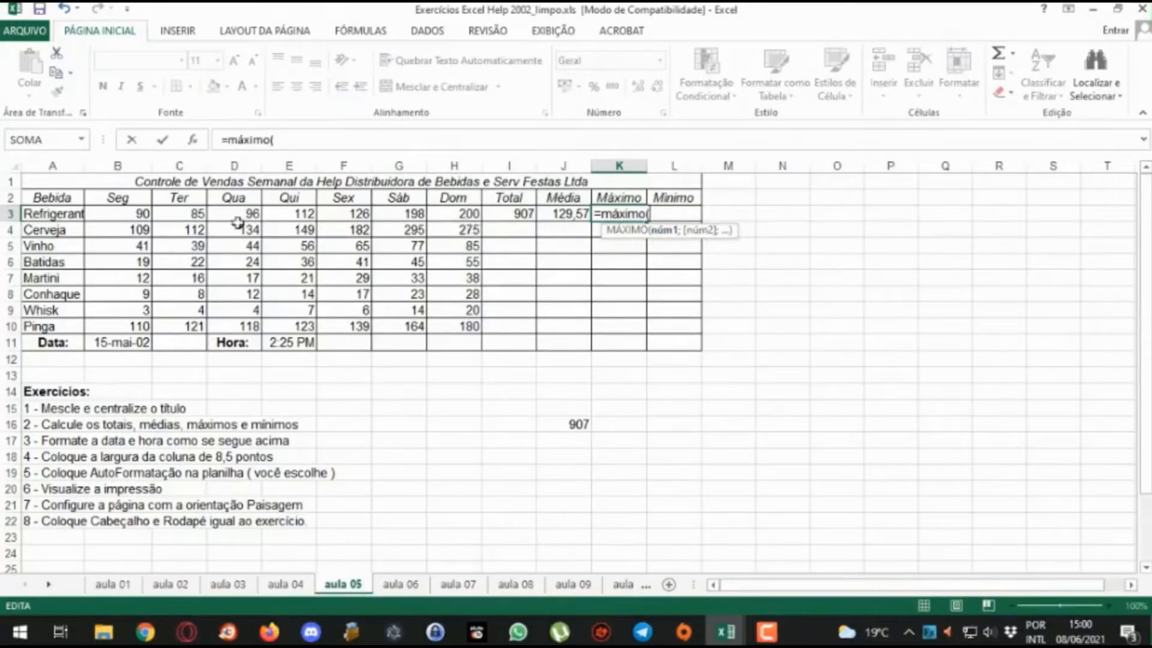
{"action": "left_click_drag", "start_coordinate": [91, 214], "coordinate": [432, 210]}
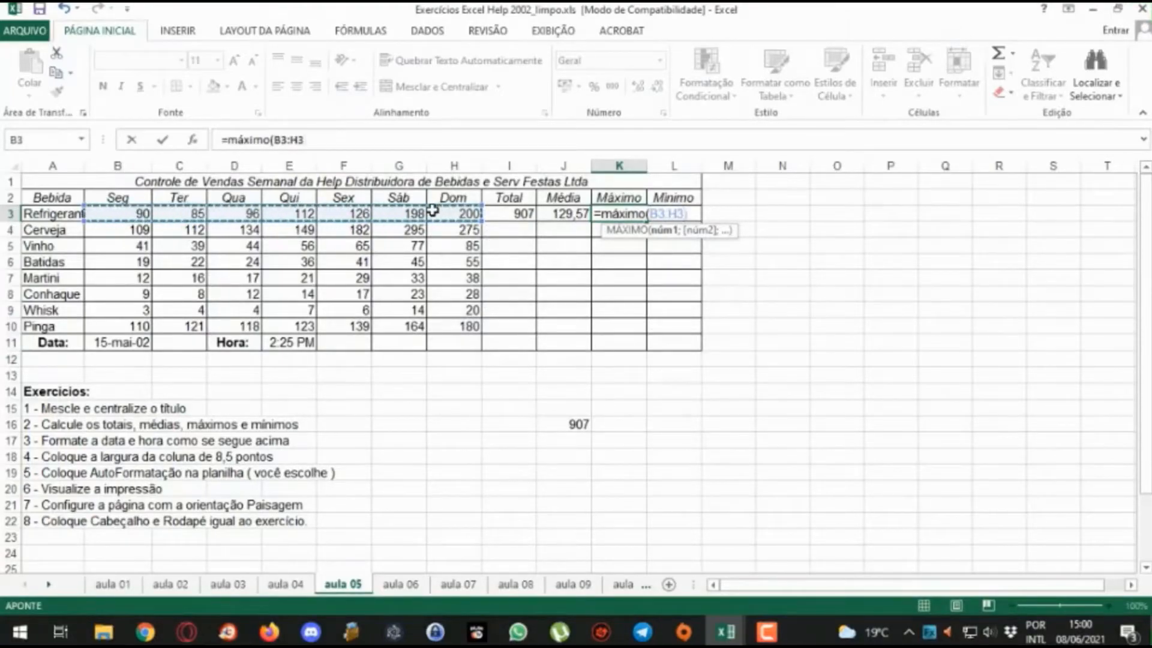
{"action": "key", "text": "Return"}
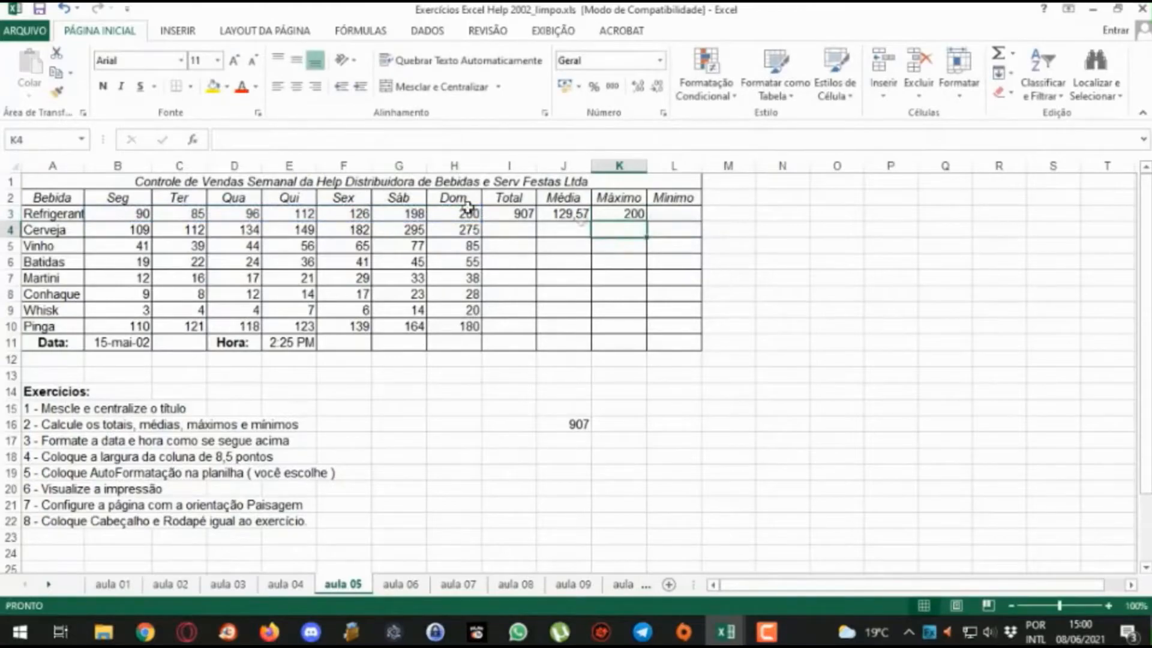
Step: Calculate the Refrigerante minimum in L3 of the workbook with =mínimo(B3:H3)
{"action": "left_click", "coordinate": [670, 218]}
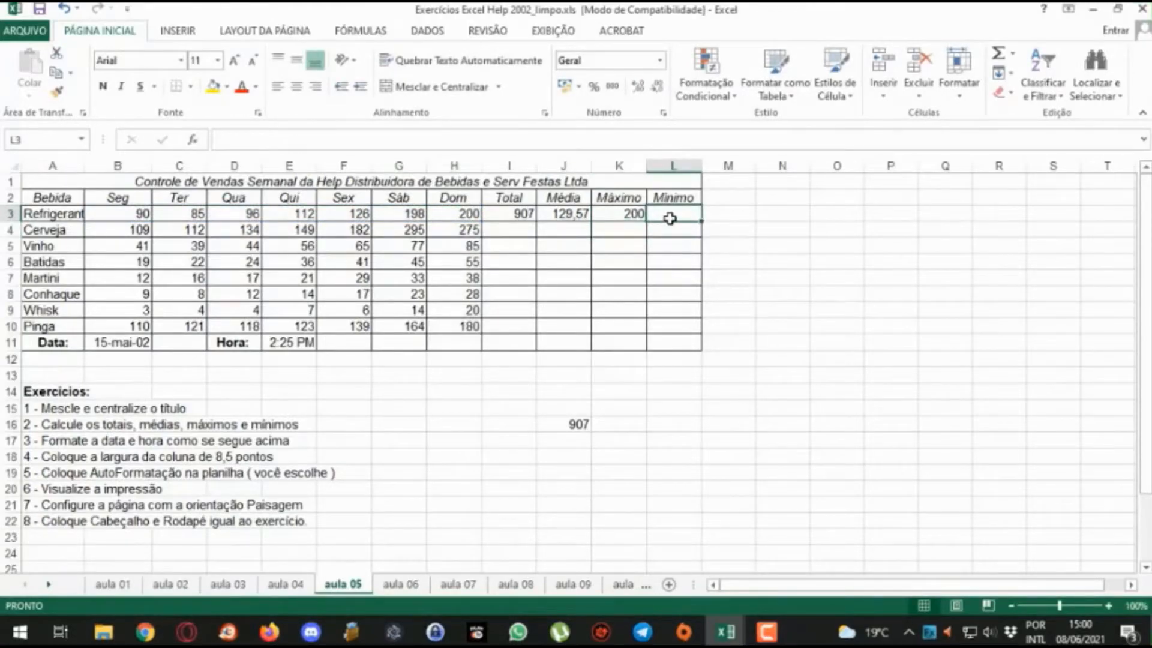
{"action": "type", "text": "=mi"}
{"action": "type", "text": "ni"}
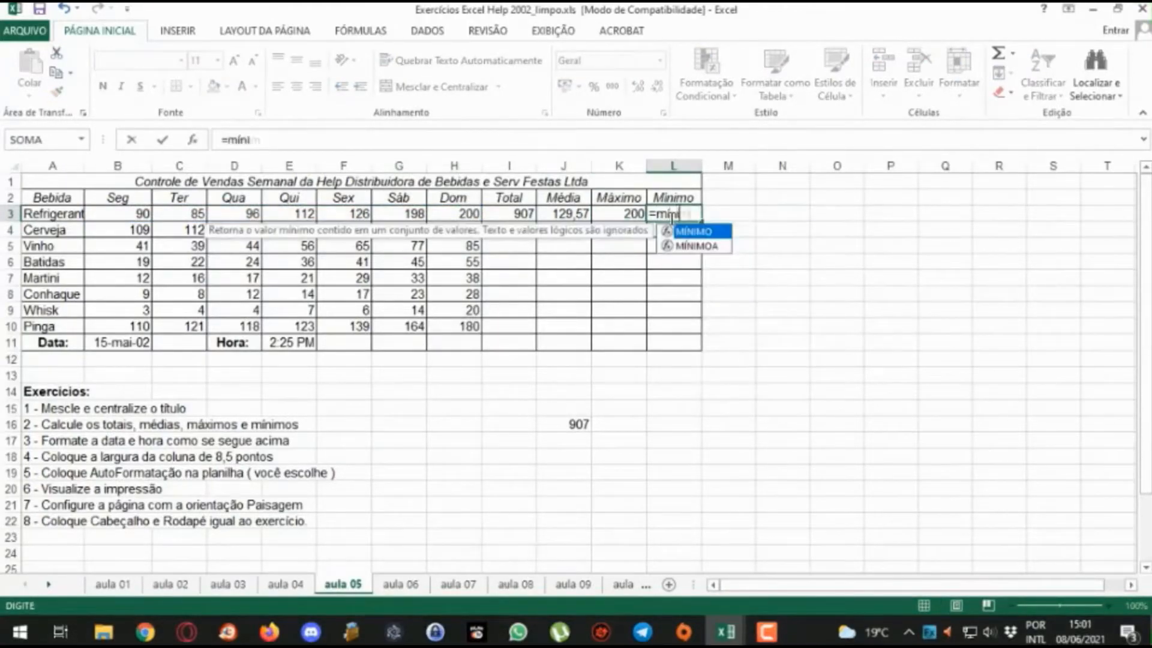
{"action": "type", "text": "mo("}
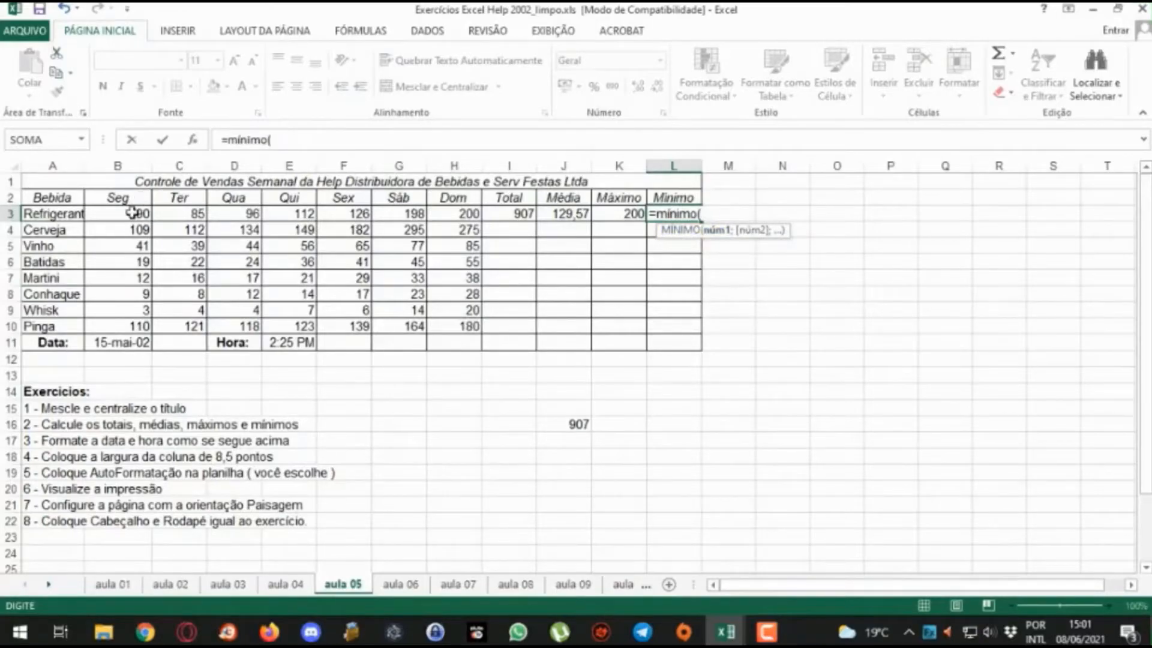
{"action": "left_click_drag", "start_coordinate": [132, 213], "coordinate": [467, 214]}
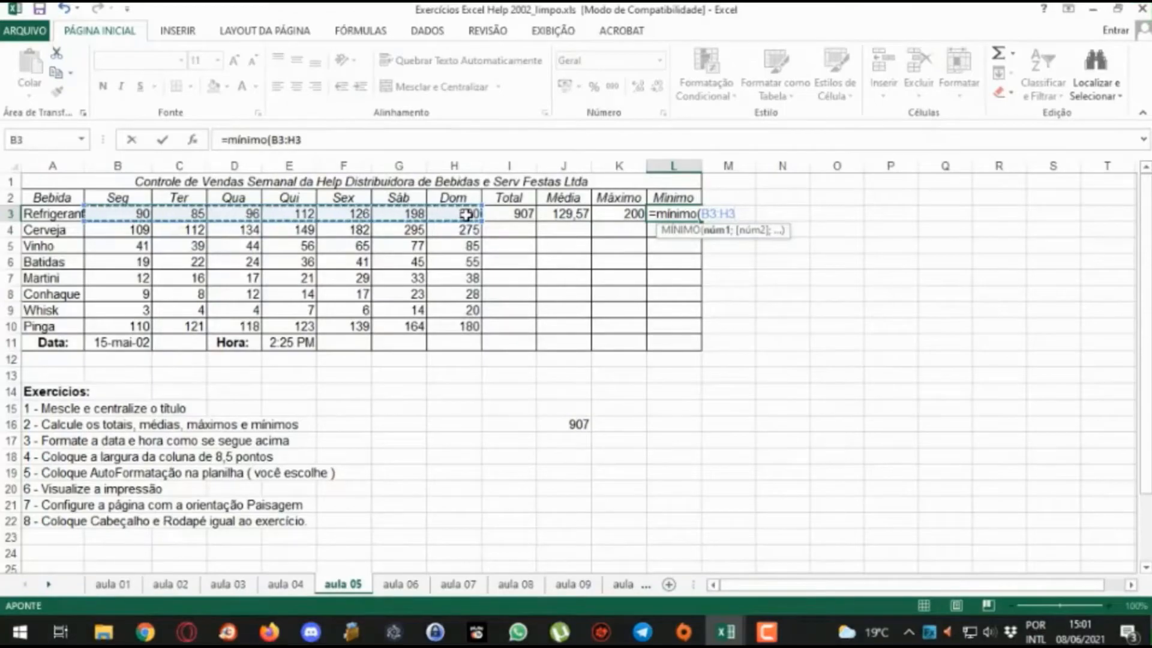
{"action": "key", "text": "Return"}
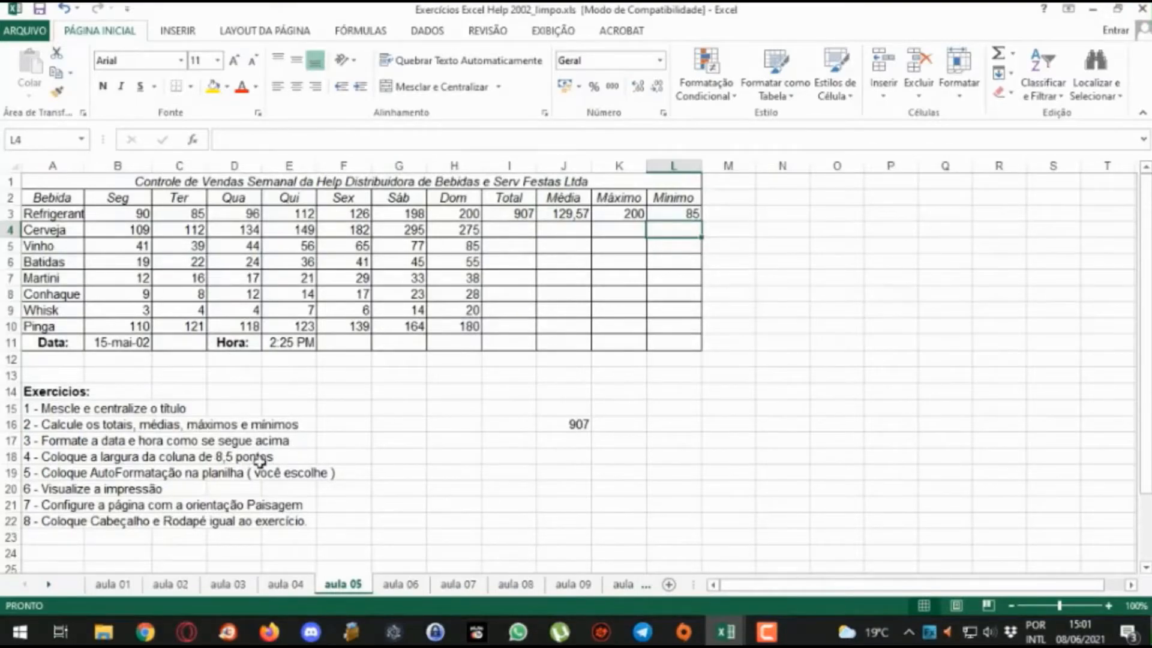
Step: Set the column width of the whole sales table, A1:L11, to 8,5
{"action": "left_click_drag", "start_coordinate": [39, 181], "coordinate": [75, 343]}
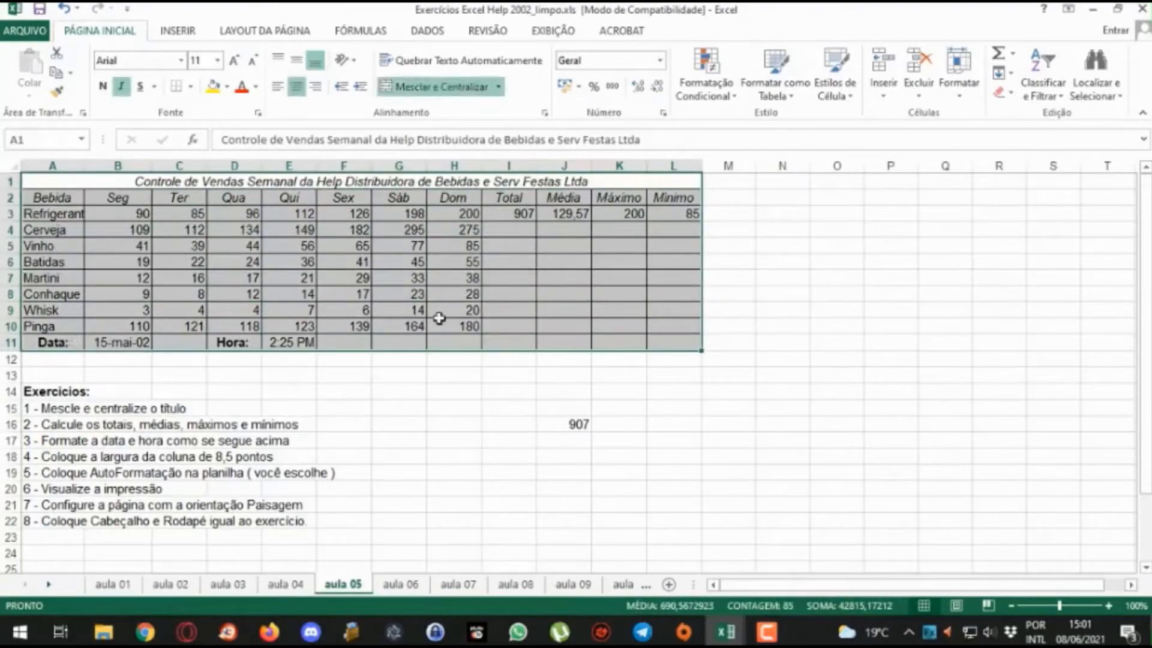
{"action": "left_click", "coordinate": [958, 78]}
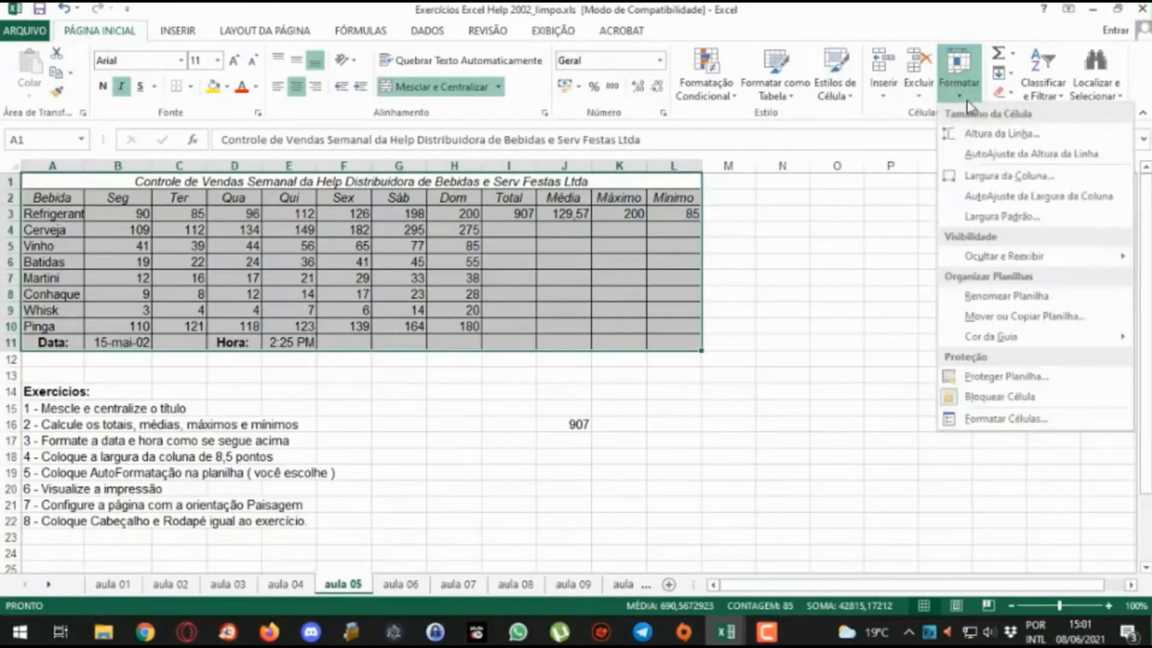
{"action": "left_click", "coordinate": [988, 175]}
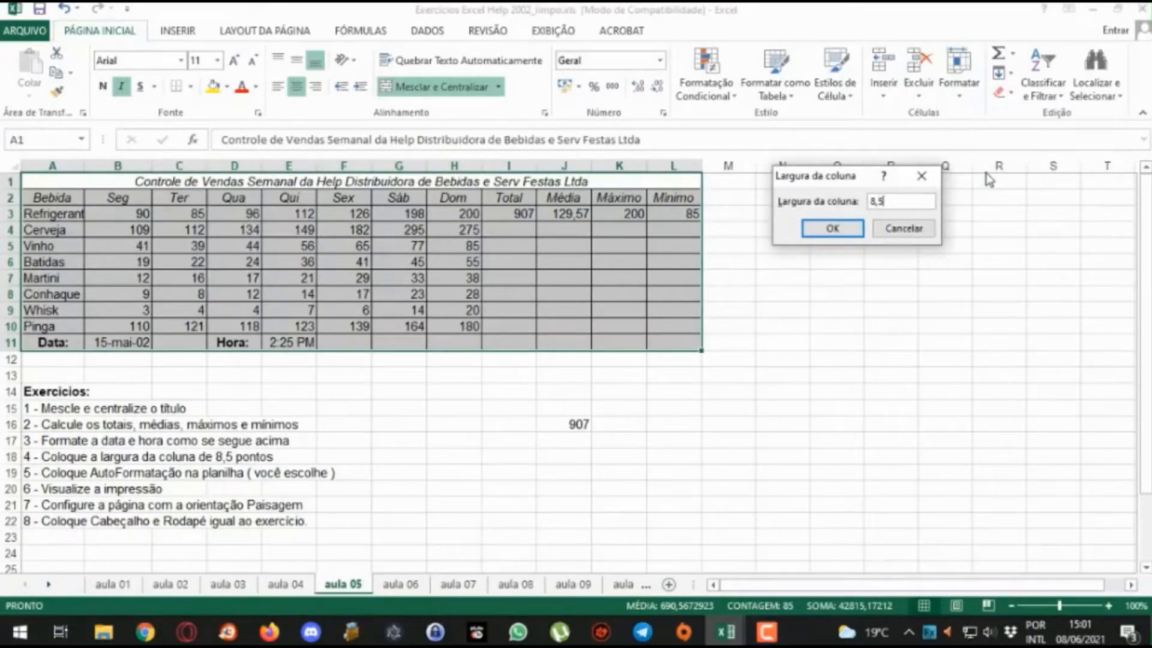
{"action": "left_click", "coordinate": [834, 227]}
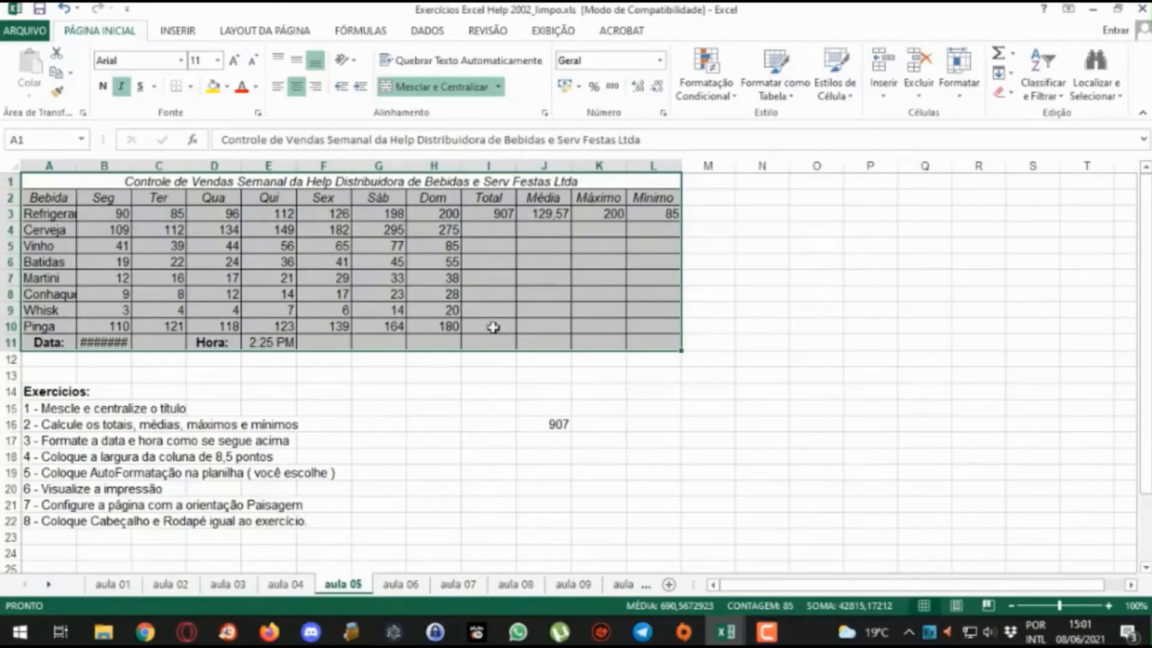
Step: Merge and center the date across B11:C11 and the time across E11:F11
{"action": "left_click", "coordinate": [104, 342]}
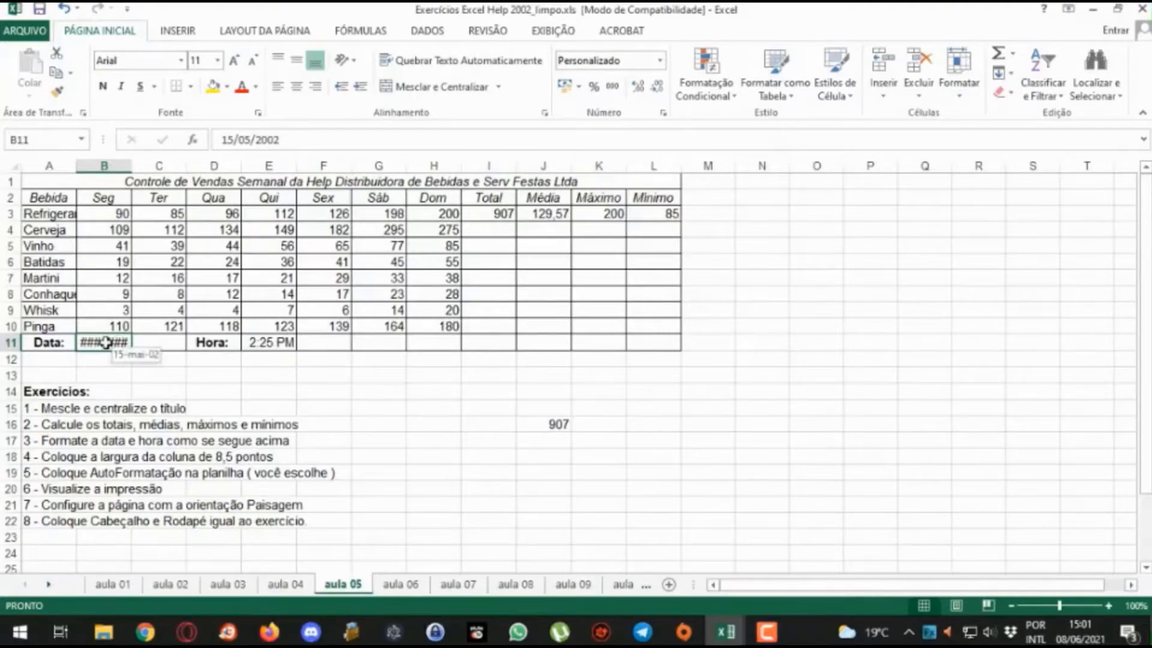
{"action": "left_click_drag", "start_coordinate": [121, 343], "coordinate": [147, 343]}
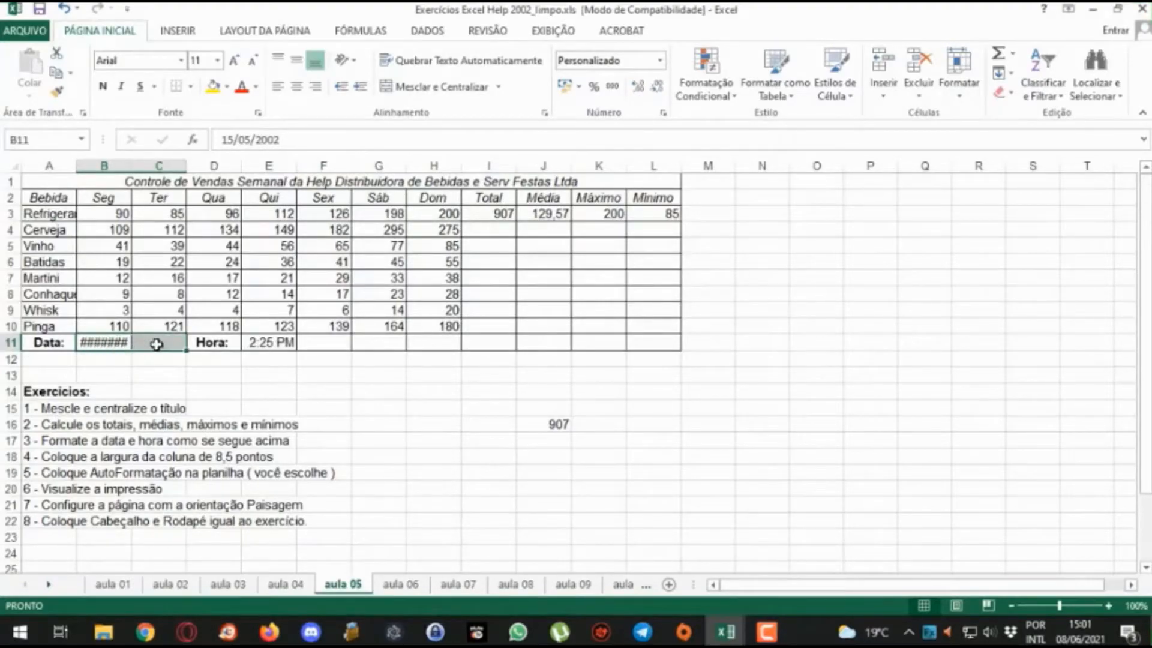
{"action": "left_click", "coordinate": [420, 87]}
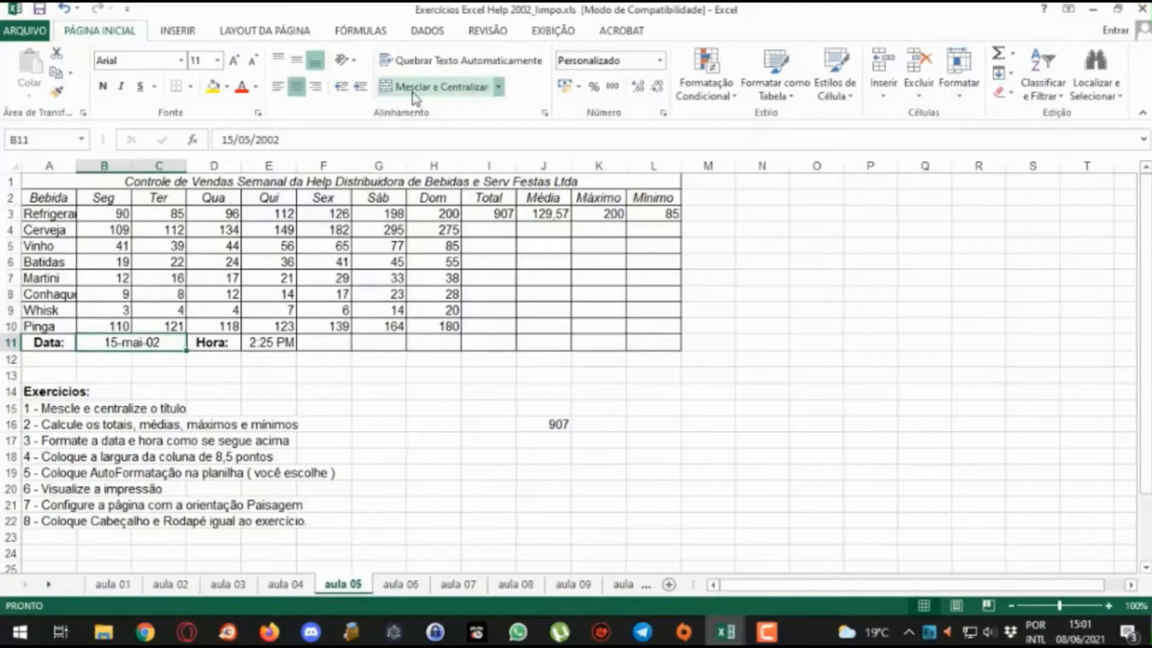
{"action": "left_click_drag", "start_coordinate": [264, 342], "coordinate": [317, 342]}
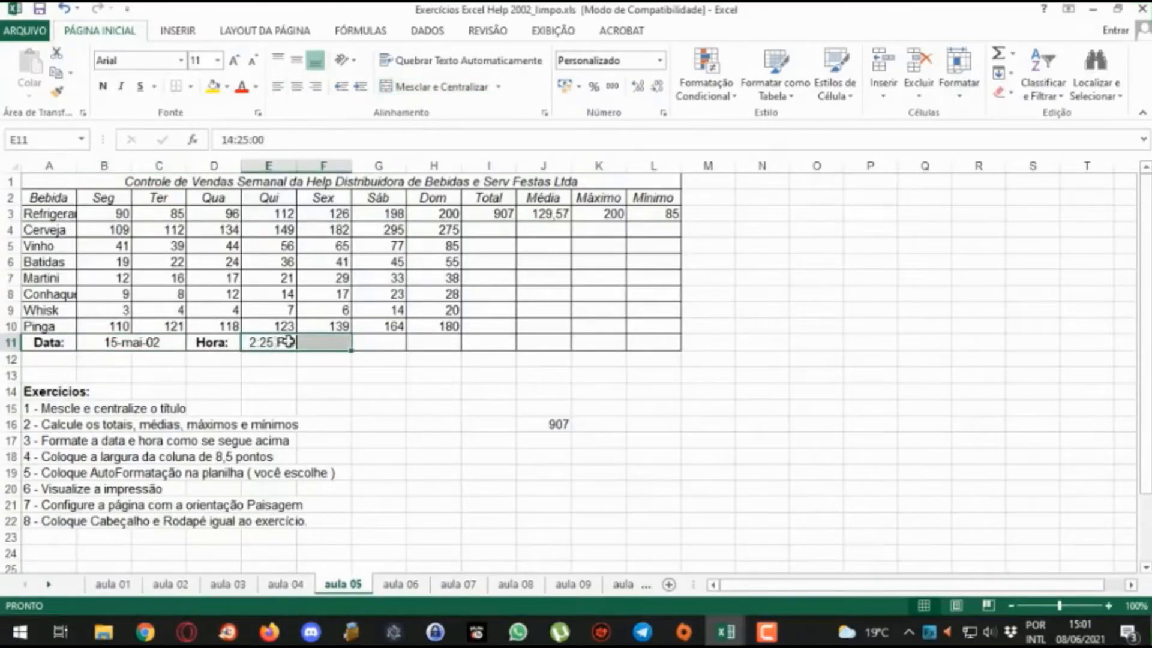
{"action": "left_click", "coordinate": [403, 89]}
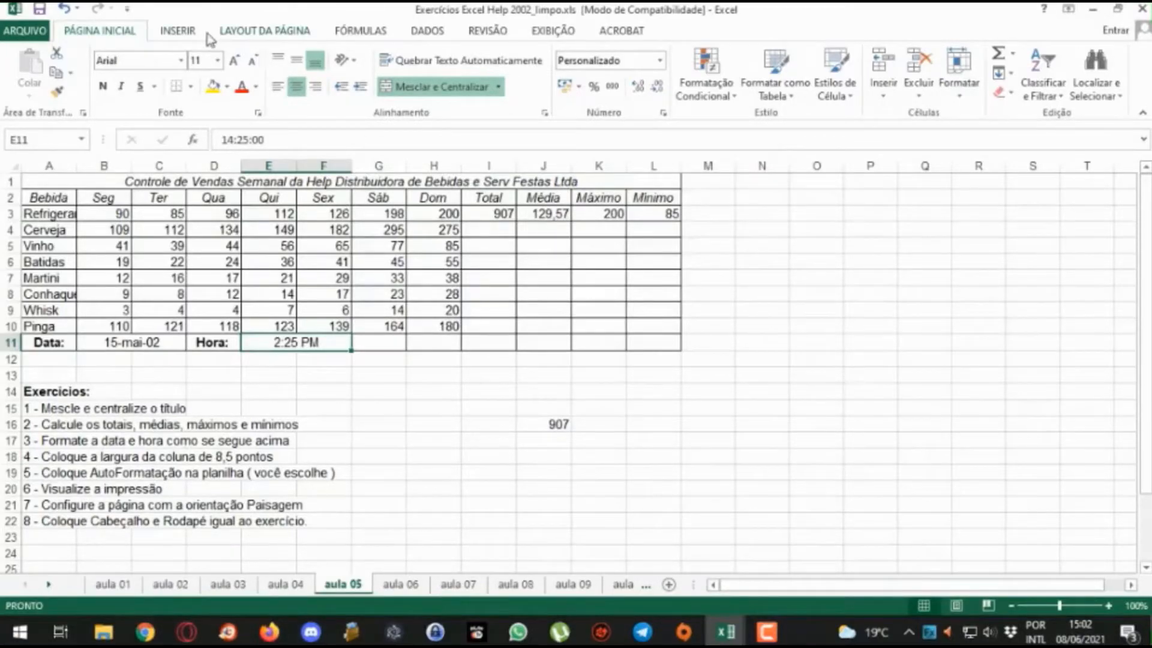
Step: Define A1:L22, covering the sales table and the exercise list, as the print area of the sheet
{"action": "left_click", "coordinate": [183, 31]}
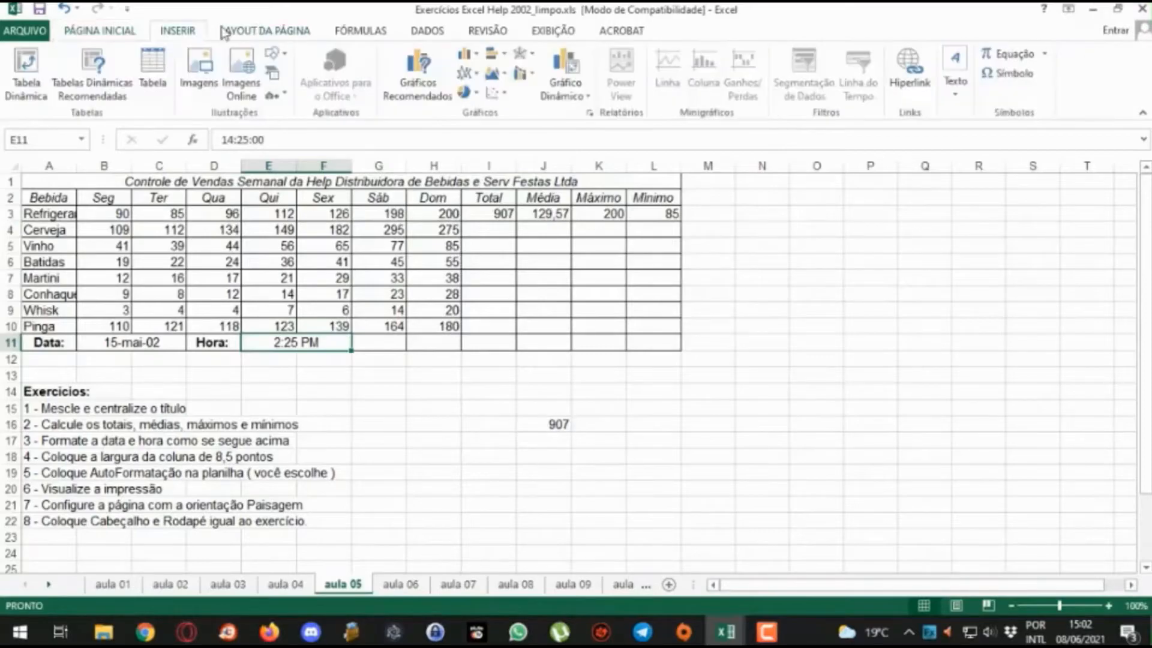
{"action": "left_click", "coordinate": [250, 33]}
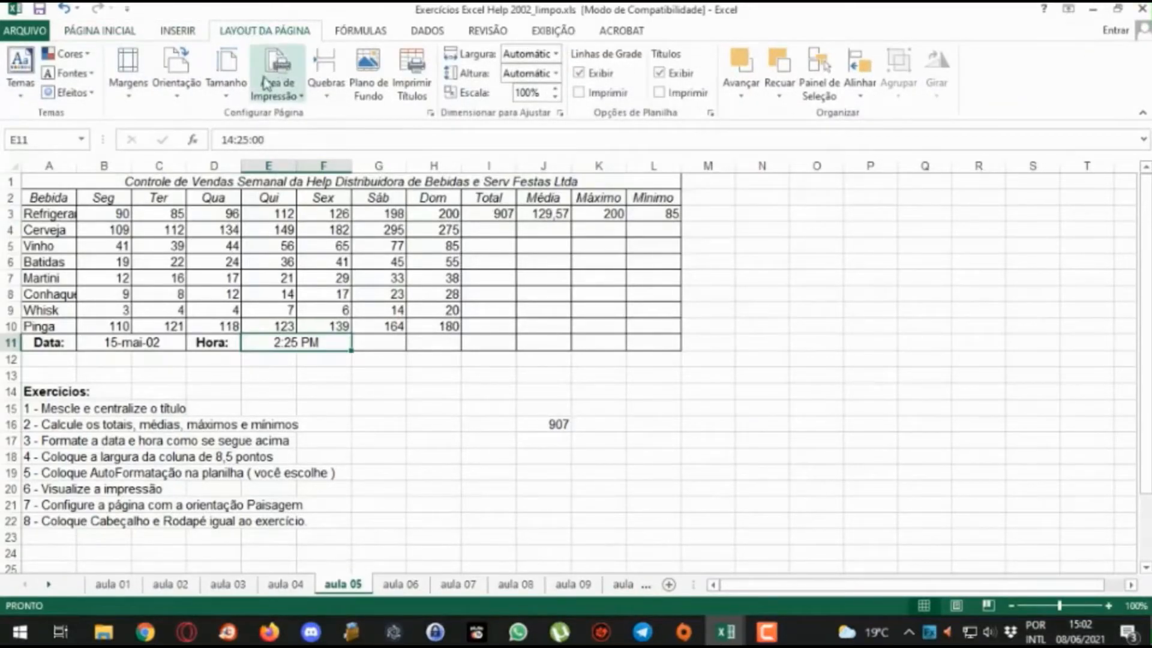
{"action": "left_click_drag", "start_coordinate": [31, 183], "coordinate": [46, 523]}
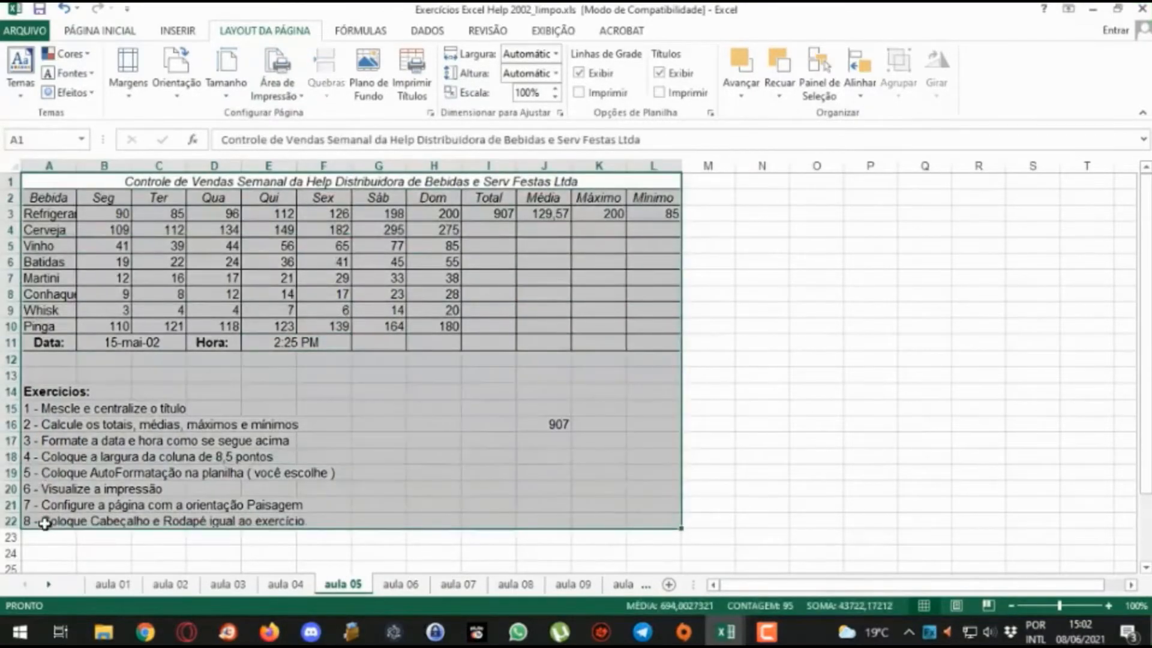
{"action": "left_click", "coordinate": [277, 71]}
{"action": "left_click", "coordinate": [295, 108]}
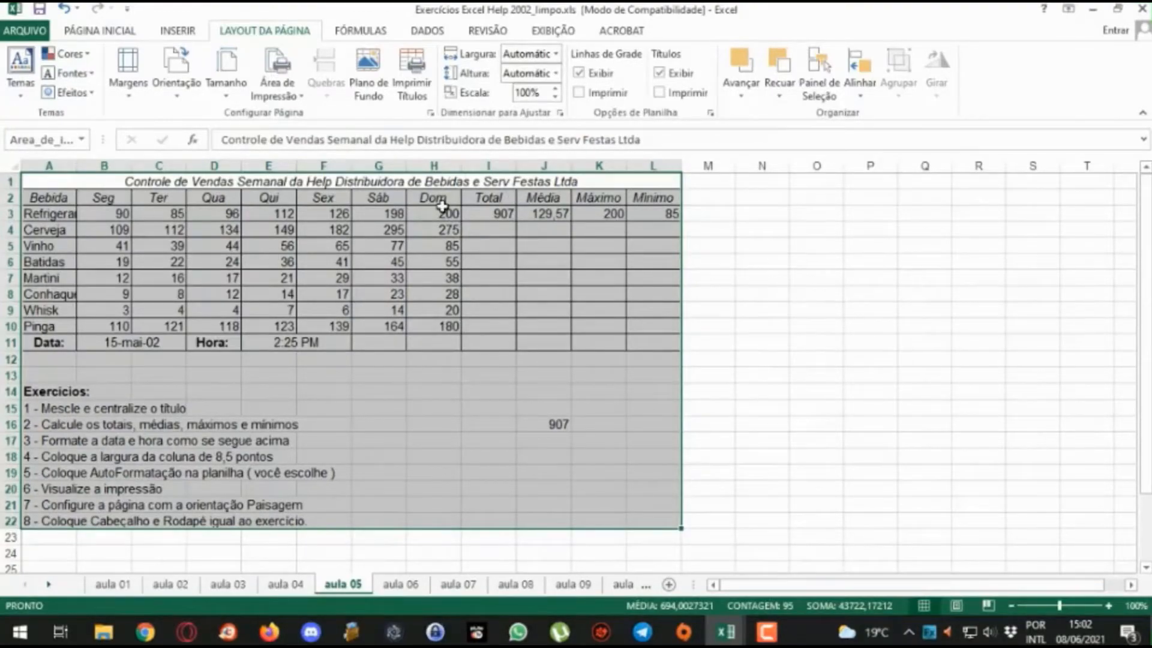
{"action": "scroll", "coordinate": [570, 282], "scroll_direction": "down", "scroll_amount": 5}
{"action": "scroll", "coordinate": [570, 288], "scroll_direction": "up", "scroll_amount": 5}
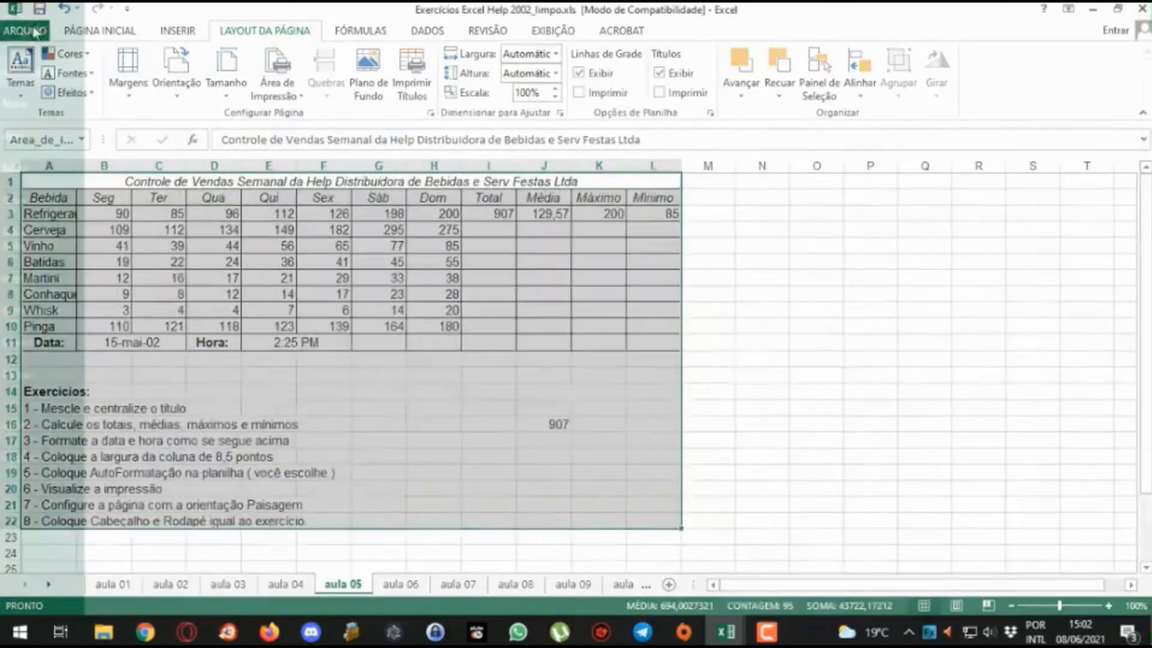
Step: Preview the printout in portrait (Retrato) and landscape (Paisagem) orientation, leaving it in landscape, and return to the worksheet
{"action": "left_click", "coordinate": [34, 31]}
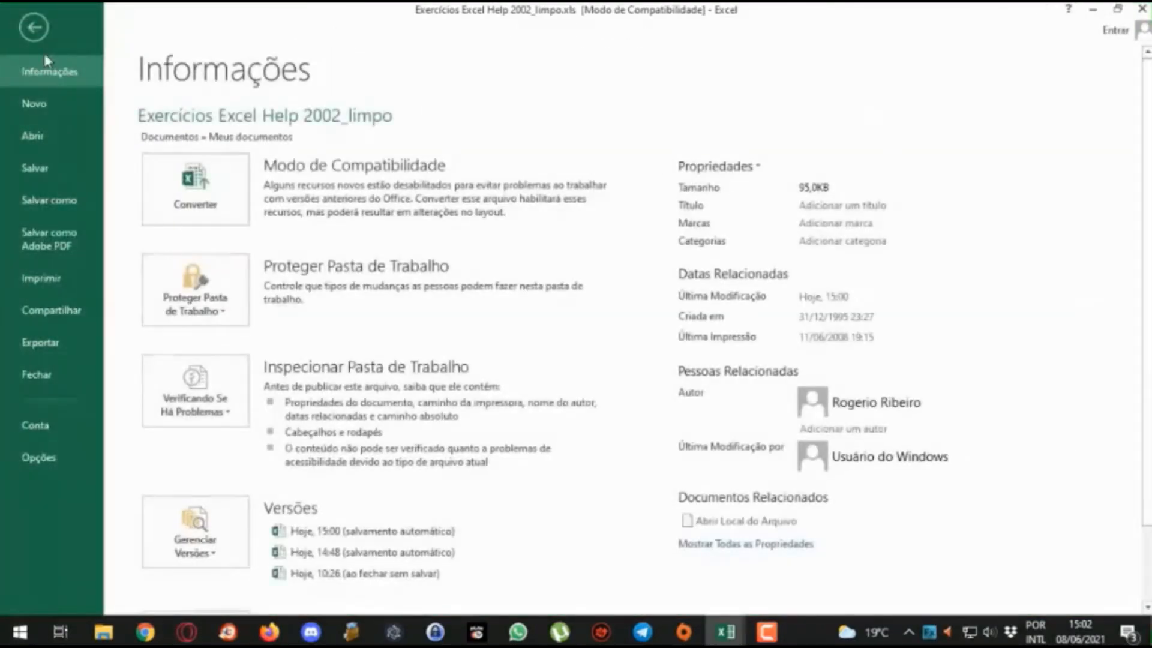
{"action": "left_click", "coordinate": [61, 279]}
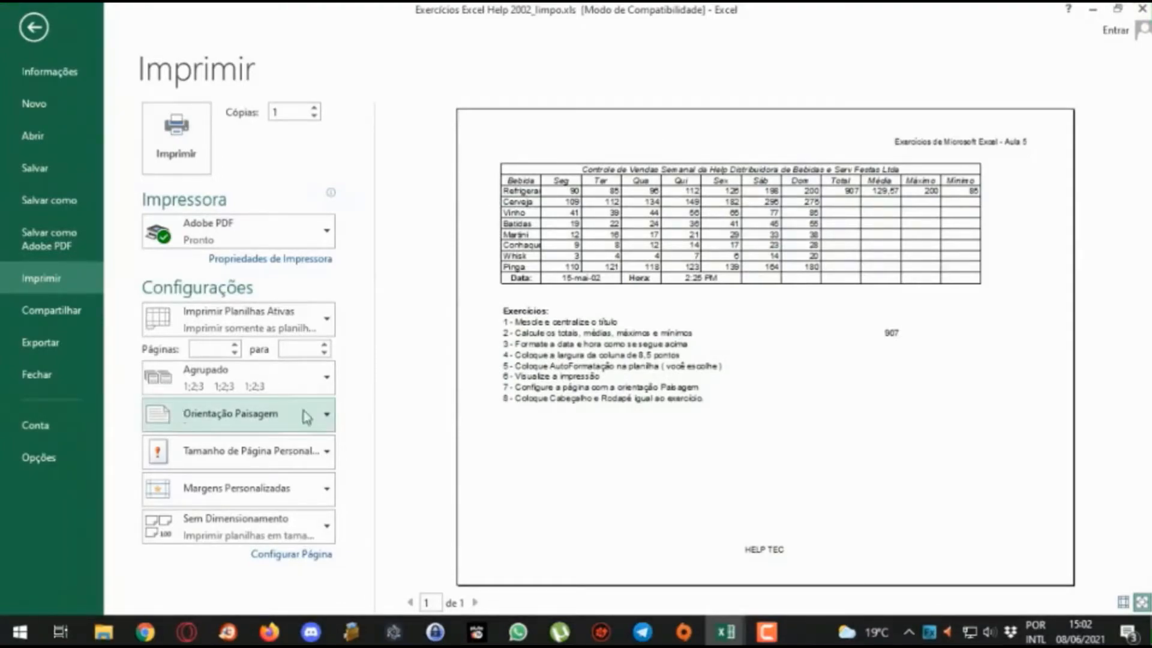
{"action": "left_click", "coordinate": [231, 418]}
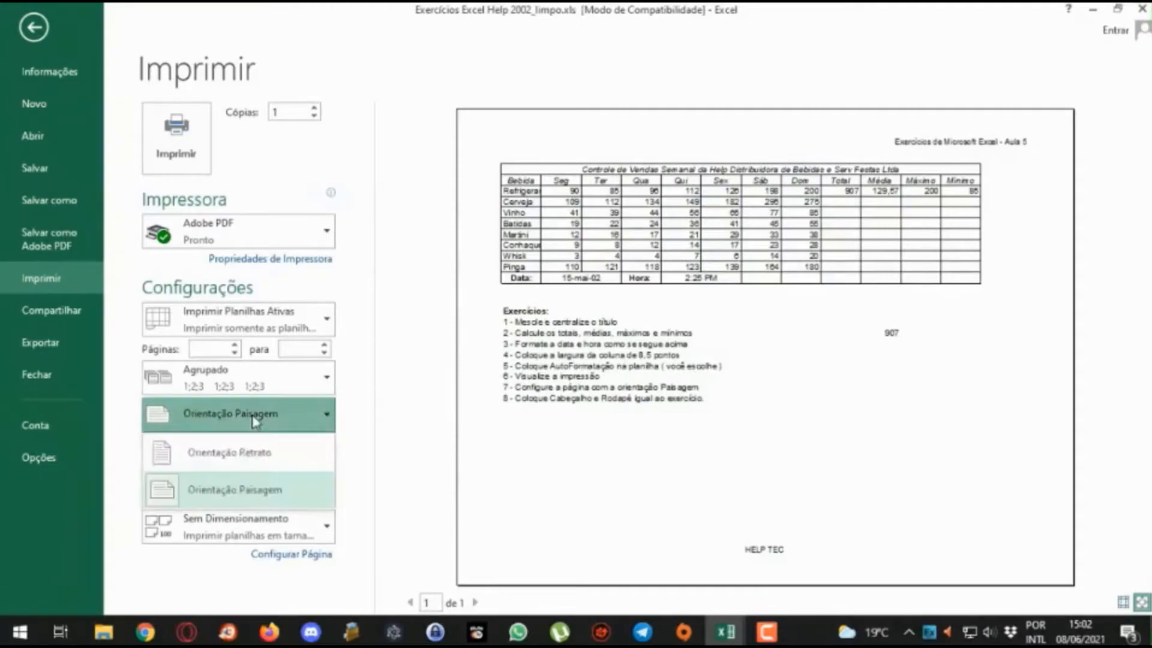
{"action": "left_click", "coordinate": [228, 451]}
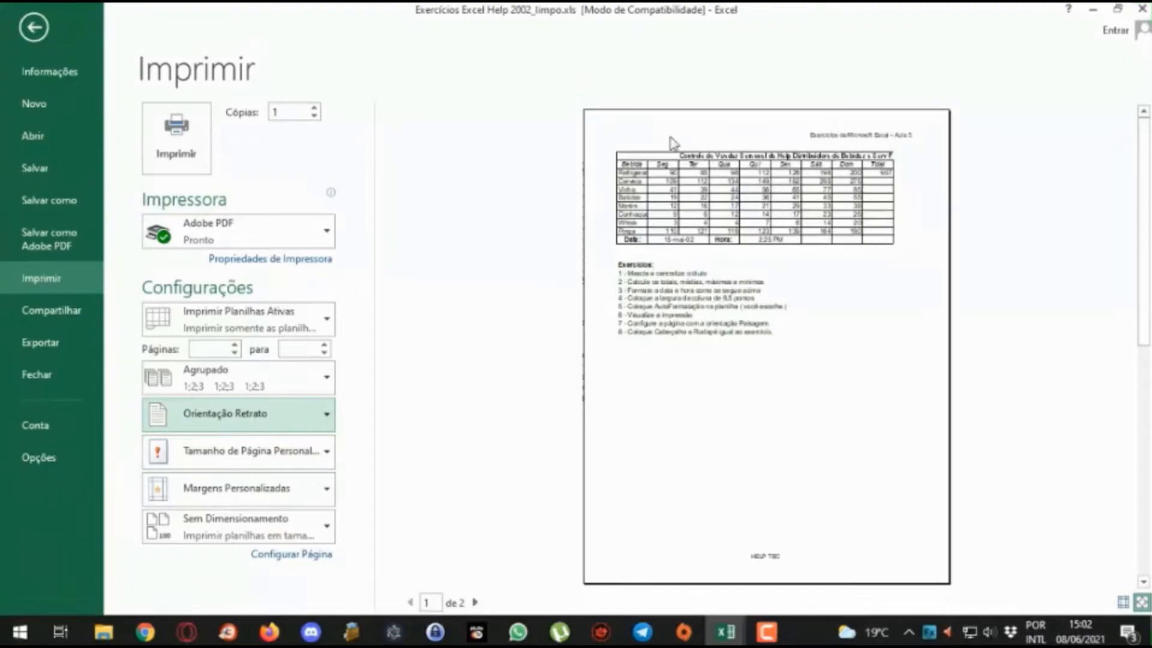
{"action": "left_click", "coordinate": [240, 418]}
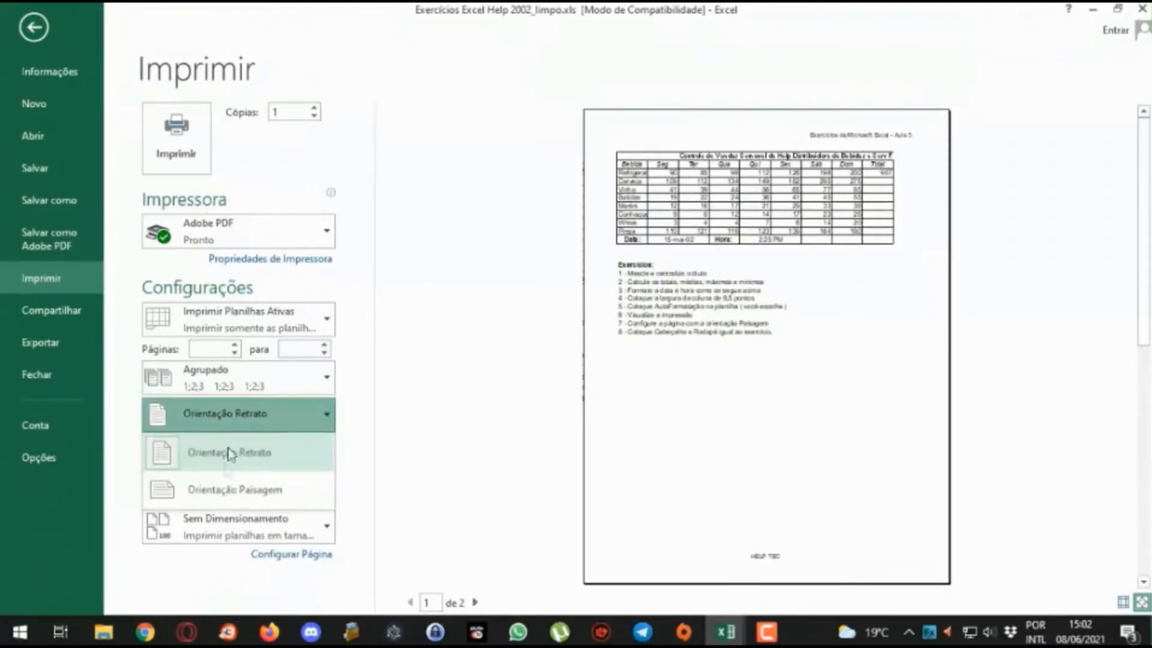
{"action": "left_click", "coordinate": [224, 488]}
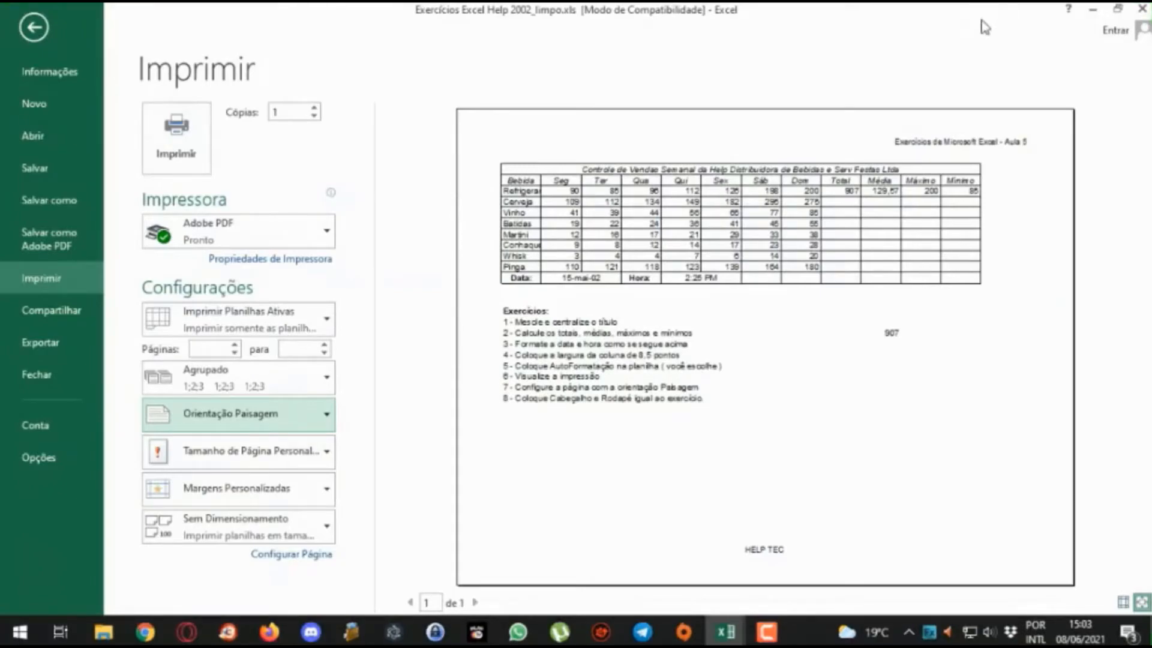
{"action": "key", "text": "Escape"}
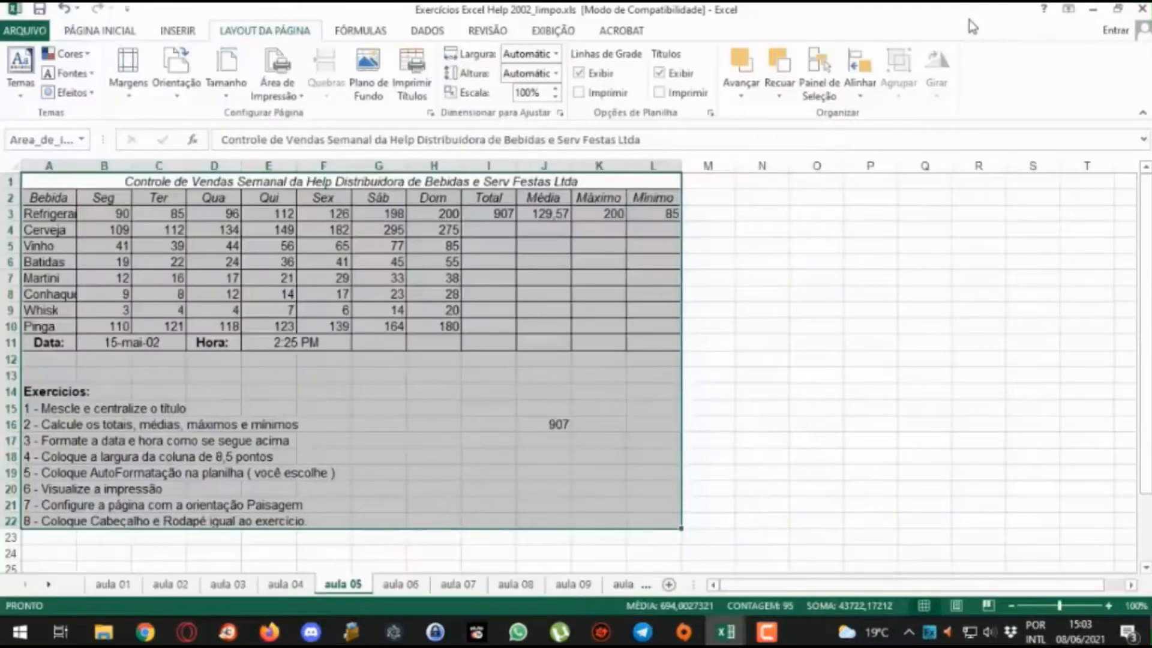
Step: Open the header and footer of sheet aula 05 for editing, as item 8 of the exercise list asks
{"action": "left_click", "coordinate": [56, 508]}
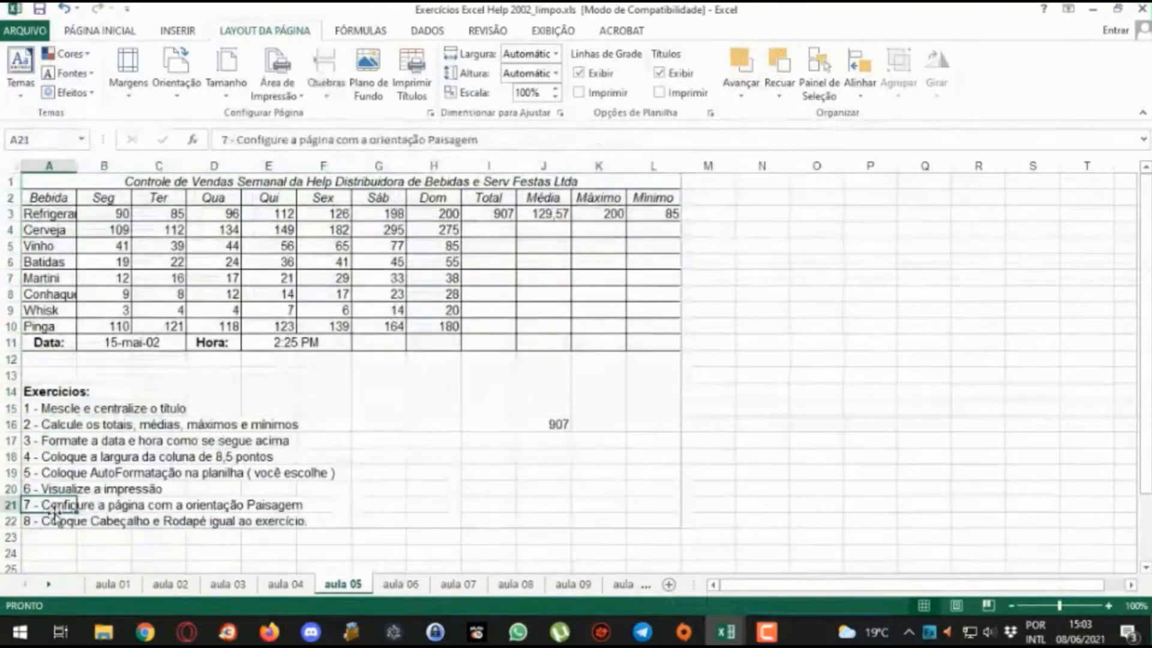
{"action": "left_click", "coordinate": [105, 521]}
{"action": "left_click_drag", "start_coordinate": [156, 521], "coordinate": [259, 521]}
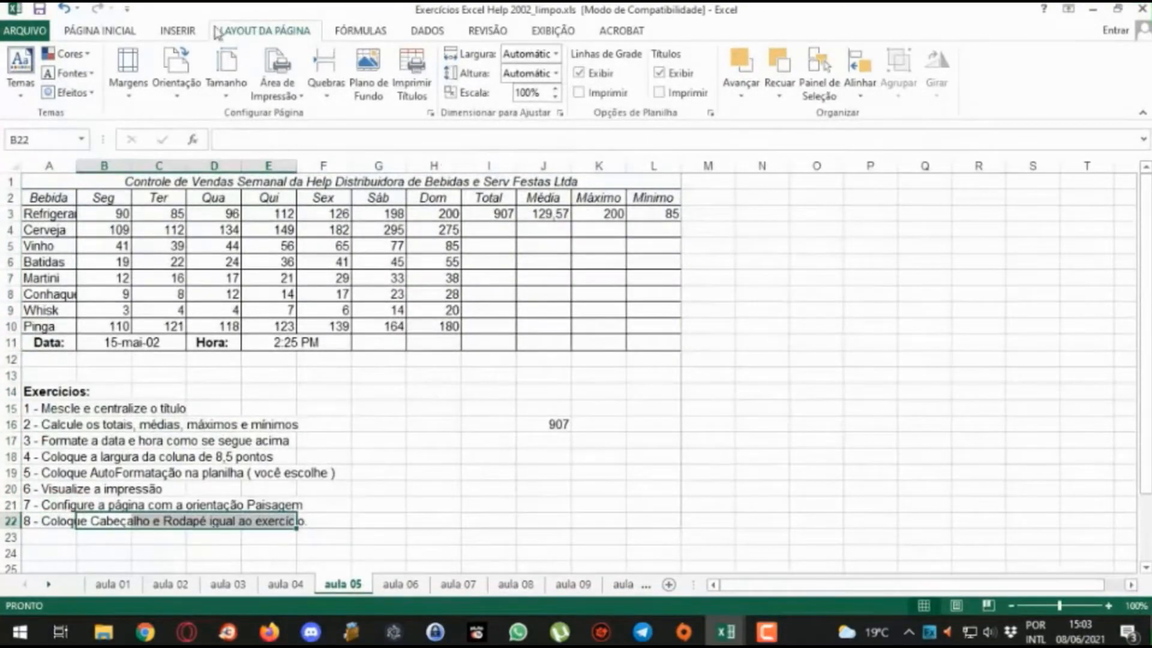
{"action": "left_click", "coordinate": [174, 31]}
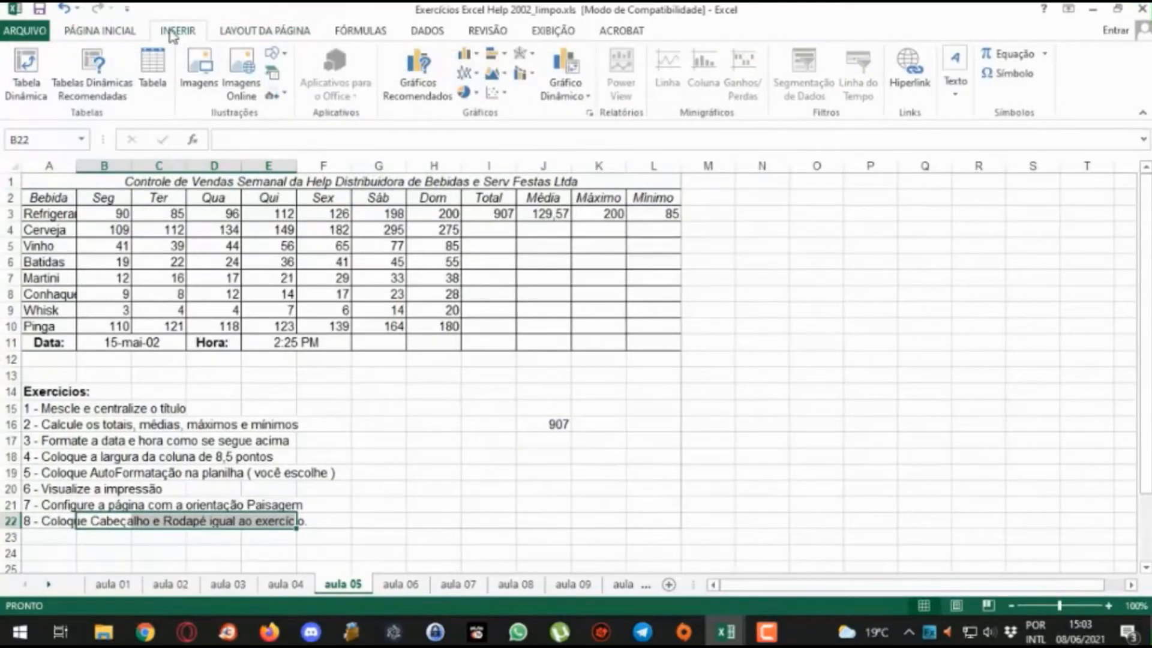
{"action": "left_click", "coordinate": [958, 89]}
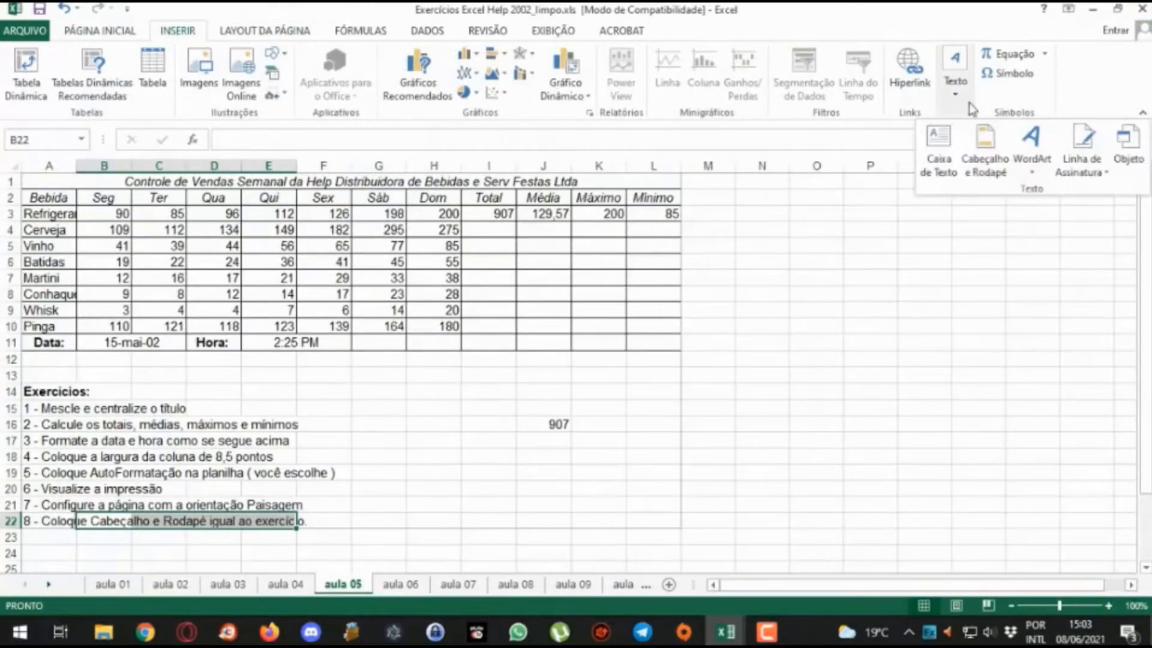
{"action": "left_click", "coordinate": [984, 141]}
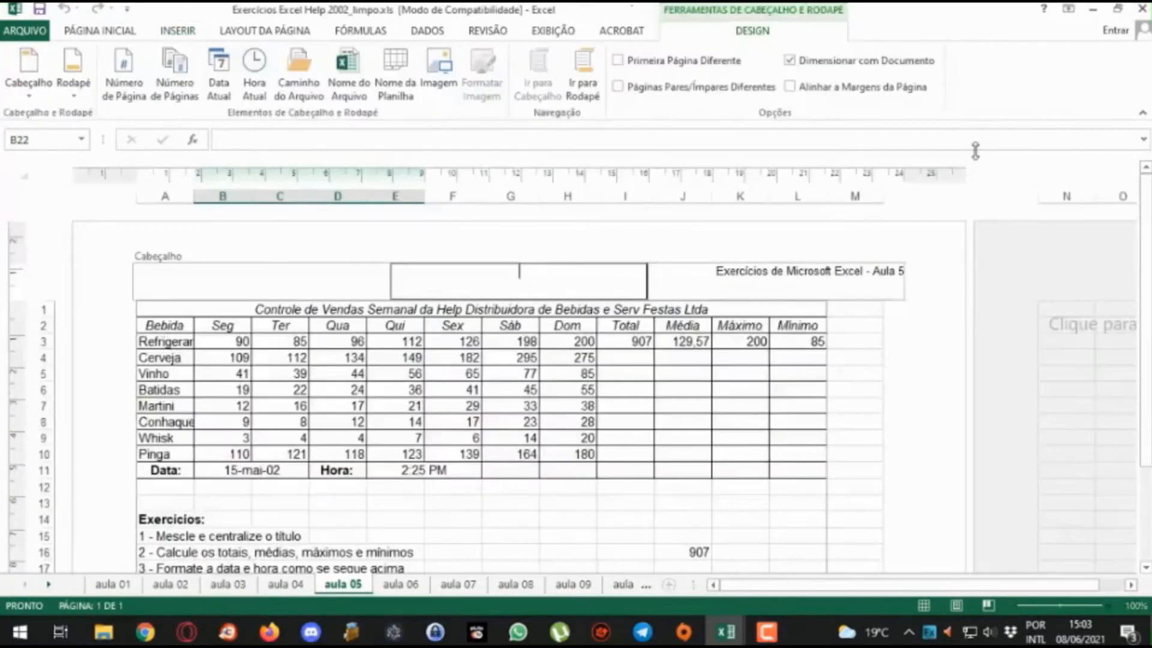
Step: Examine the left, center and right sections of the page header and of the page footer
{"action": "left_click", "coordinate": [246, 272]}
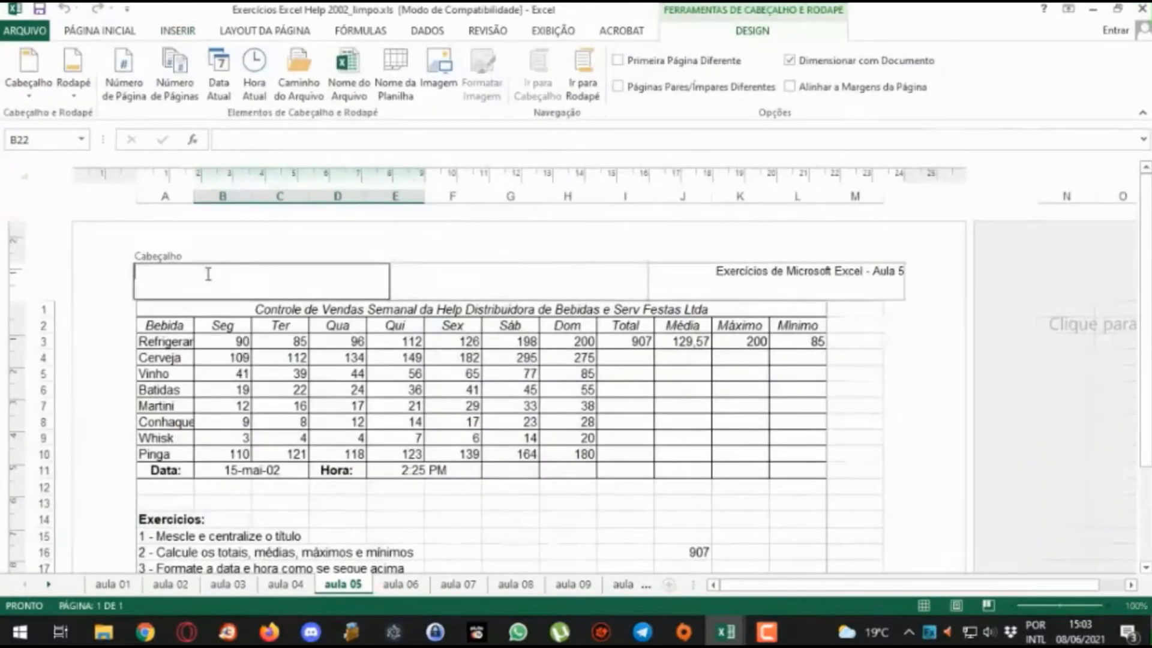
{"action": "left_click", "coordinate": [500, 280]}
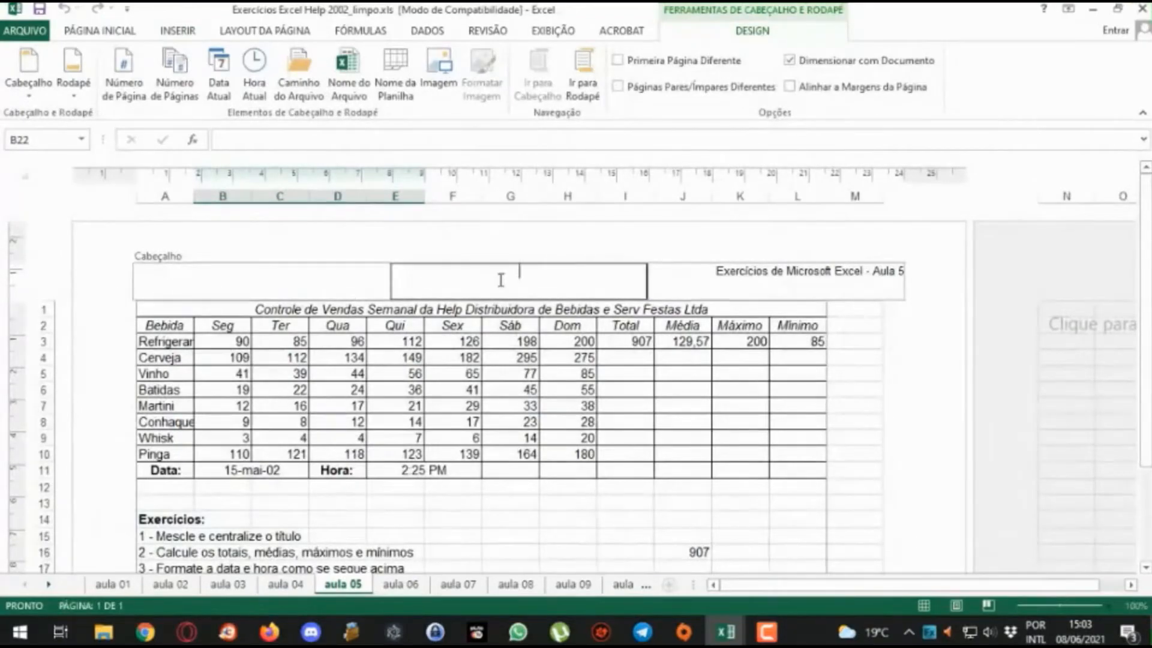
{"action": "left_click", "coordinate": [698, 275]}
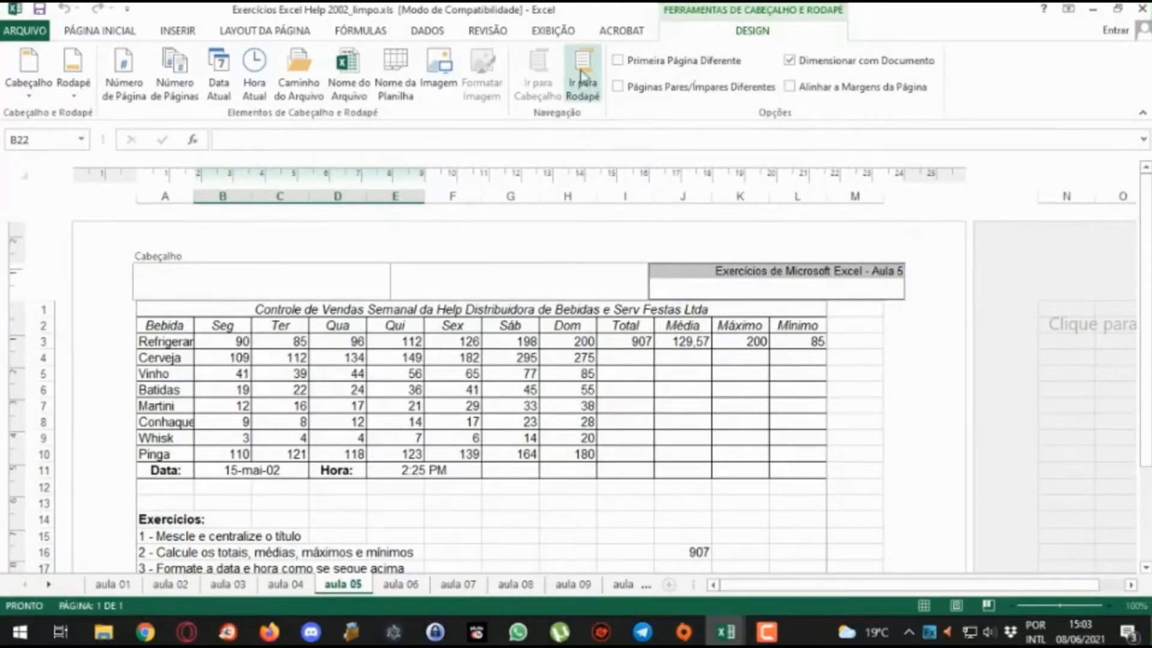
{"action": "left_click", "coordinate": [578, 84]}
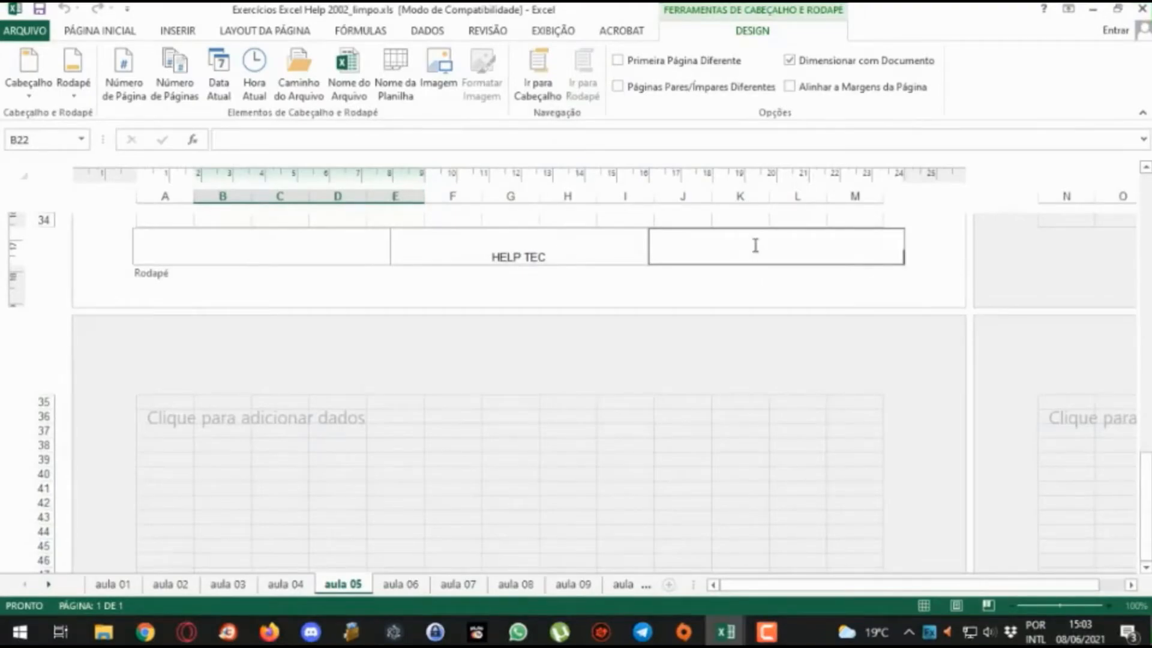
{"action": "left_click", "coordinate": [203, 246]}
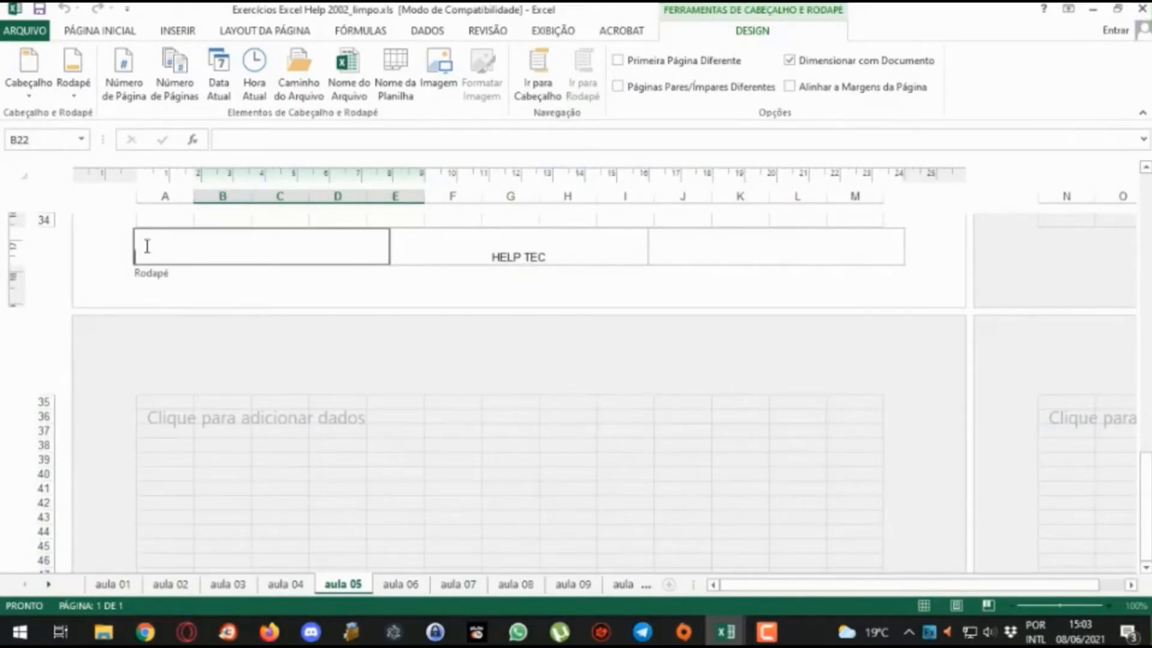
{"action": "left_click", "coordinate": [474, 255]}
{"action": "left_click", "coordinate": [691, 240]}
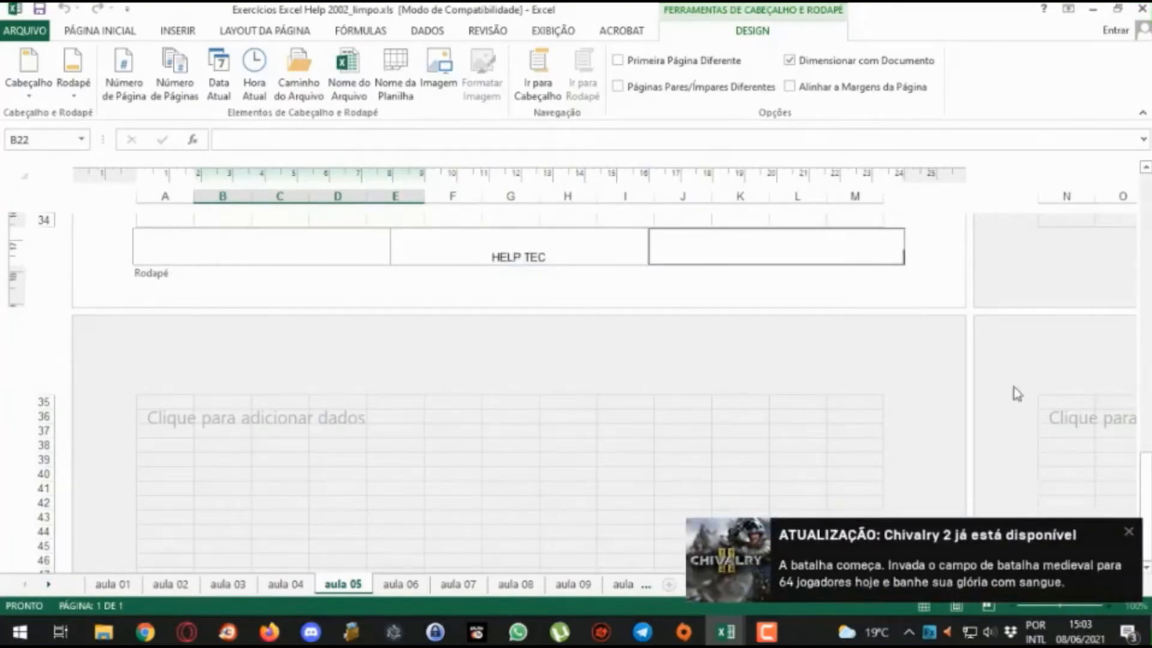
Step: Dismiss the Chivalry 2 notification and close the window it opens
{"action": "left_click", "coordinate": [1127, 536]}
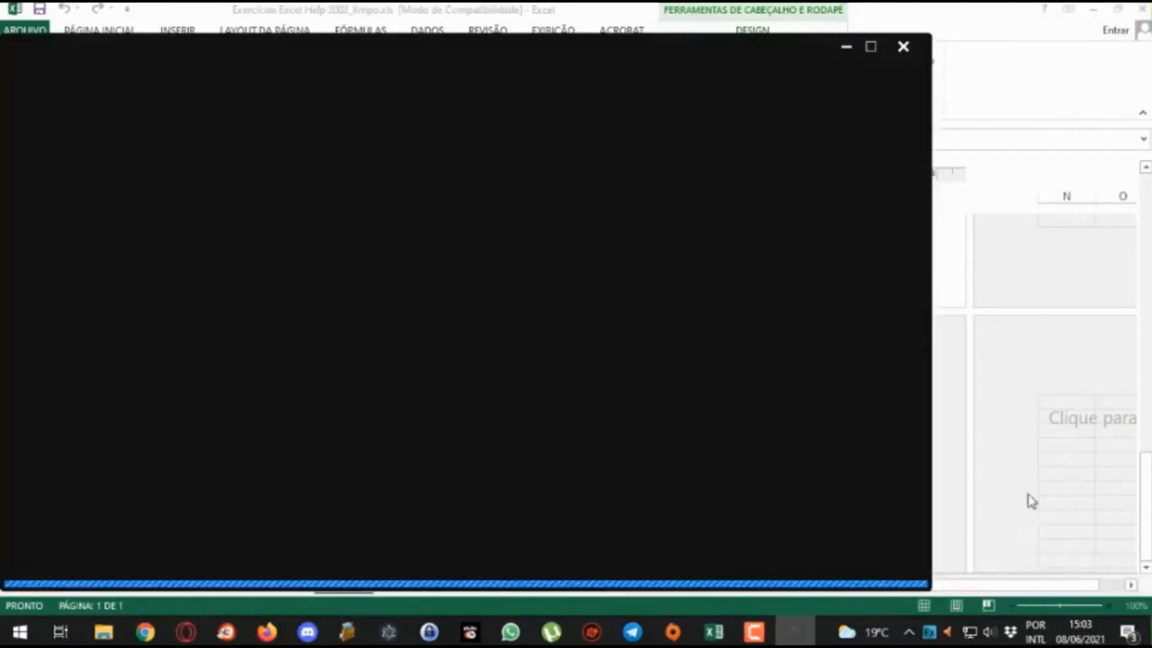
{"action": "left_click", "coordinate": [903, 46]}
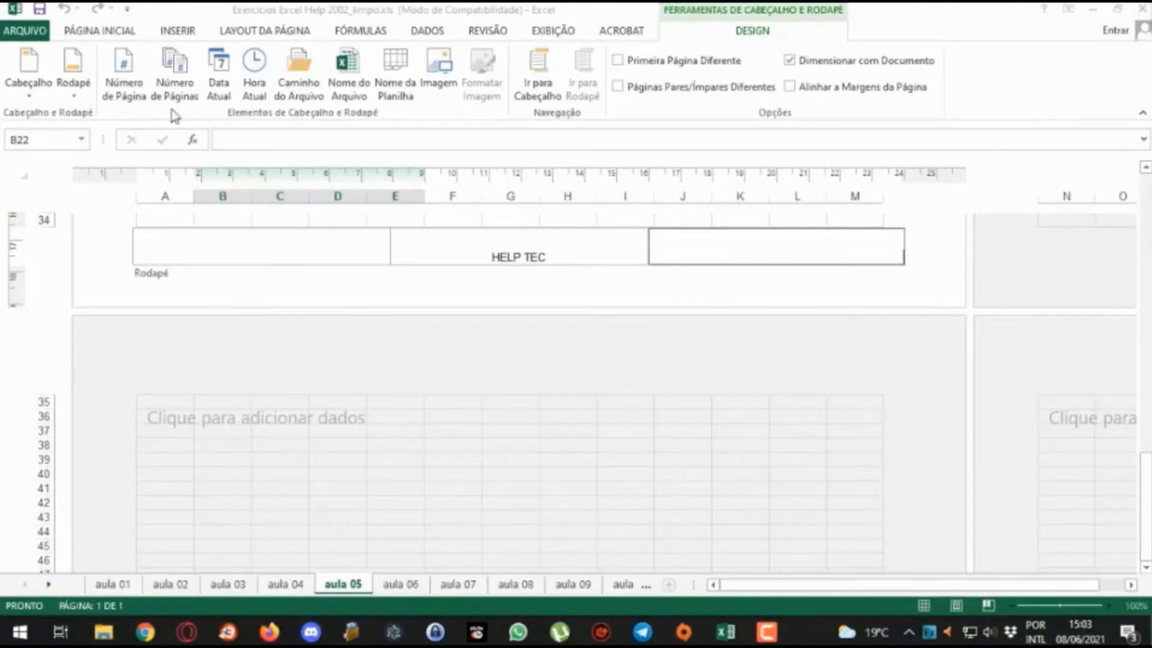
Step: Look through the preset header and footer lists and switch between the header and footer areas of the page
{"action": "left_click", "coordinate": [37, 66]}
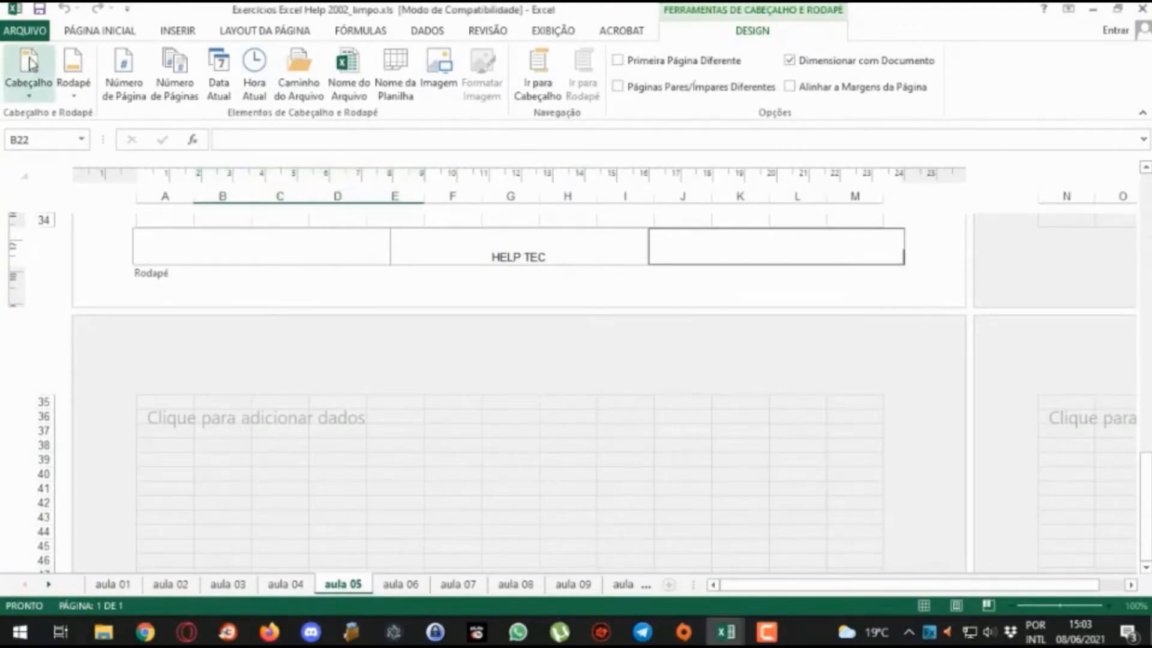
{"action": "left_click", "coordinate": [75, 68]}
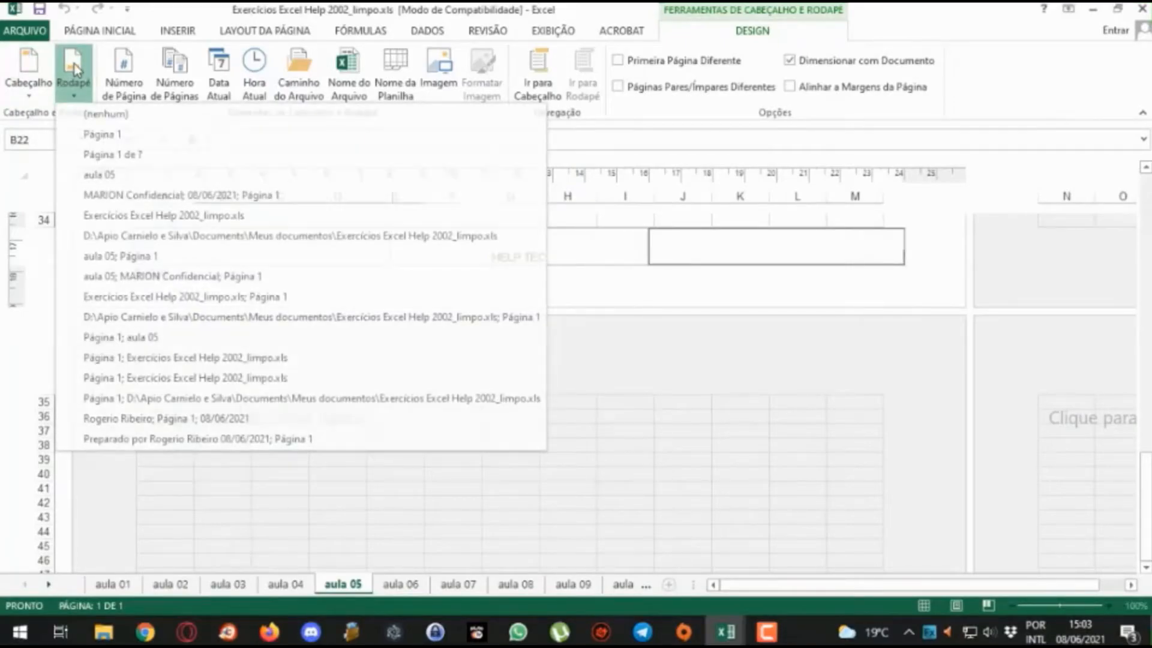
{"action": "left_click", "coordinate": [74, 64]}
{"action": "left_click", "coordinate": [29, 66]}
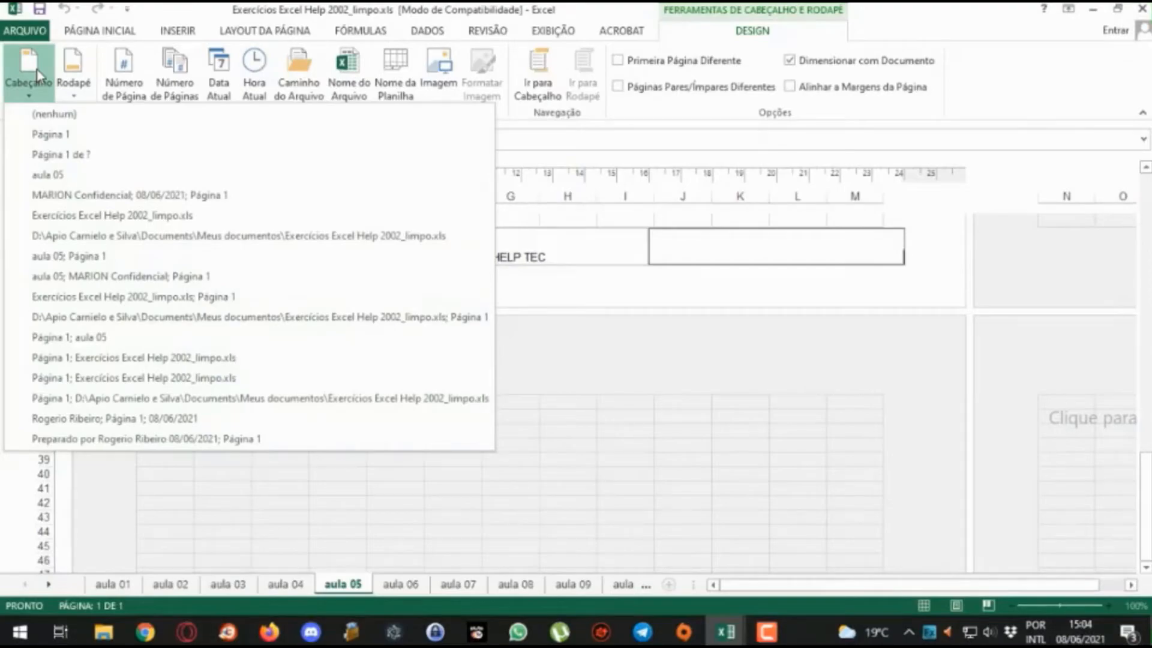
{"action": "left_click", "coordinate": [534, 87]}
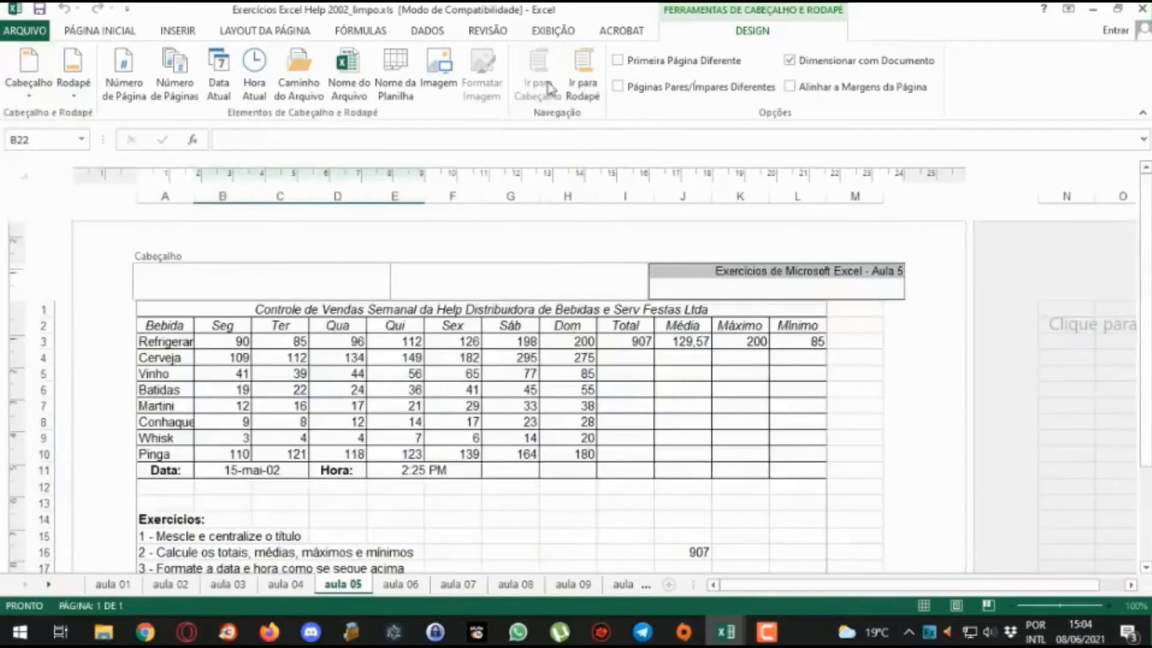
{"action": "left_click", "coordinate": [582, 71]}
{"action": "left_click", "coordinate": [539, 67]}
Step: Leave header and footer editing and examine the whole page, from header to footer, in Page Layout view
{"action": "left_click", "coordinate": [100, 31]}
{"action": "left_click", "coordinate": [25, 30]}
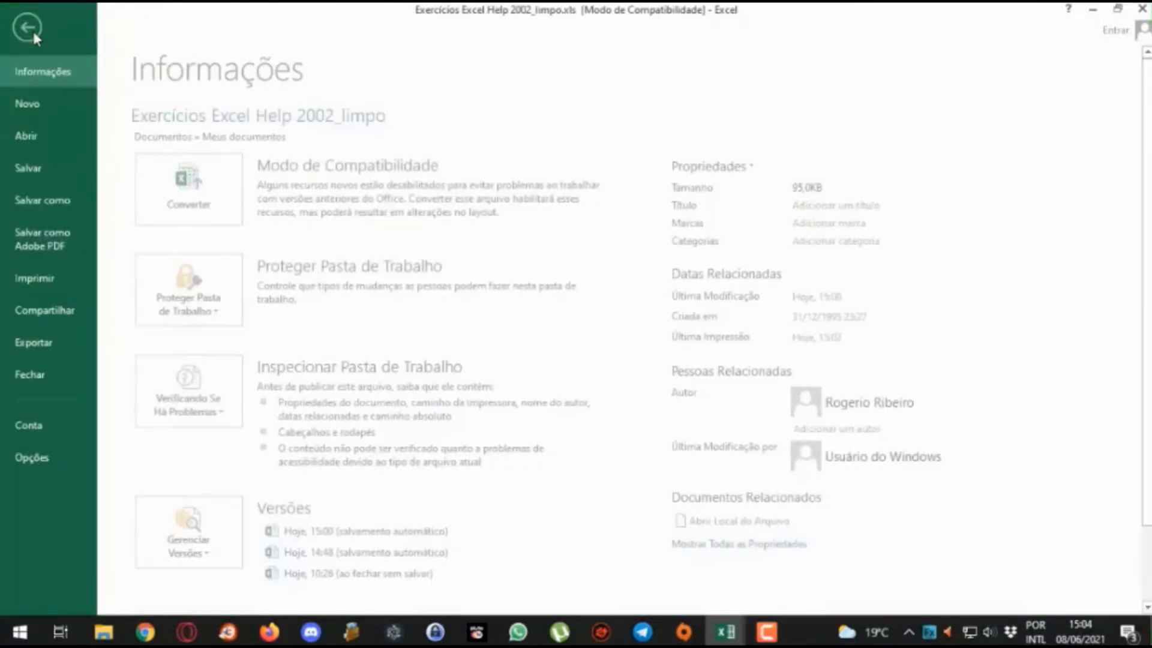
{"action": "left_click", "coordinate": [36, 33]}
{"action": "scroll", "coordinate": [475, 372], "scroll_direction": "down", "scroll_amount": 8}
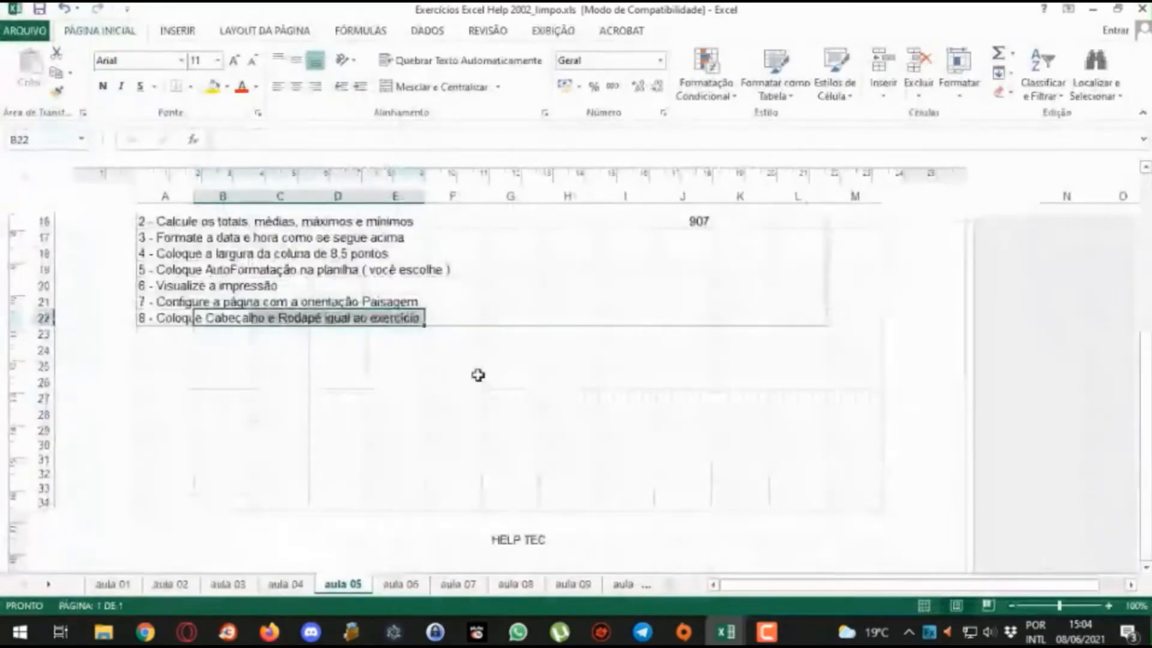
{"action": "scroll", "coordinate": [505, 394], "scroll_direction": "up", "scroll_amount": 8}
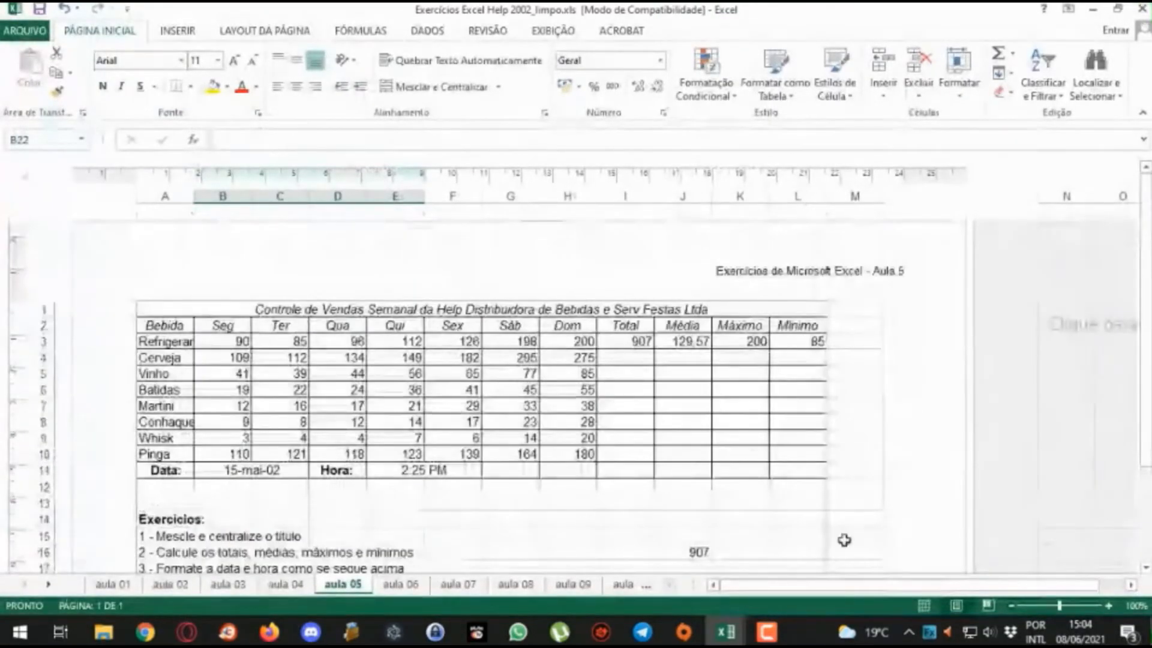
{"action": "left_click", "coordinate": [954, 608]}
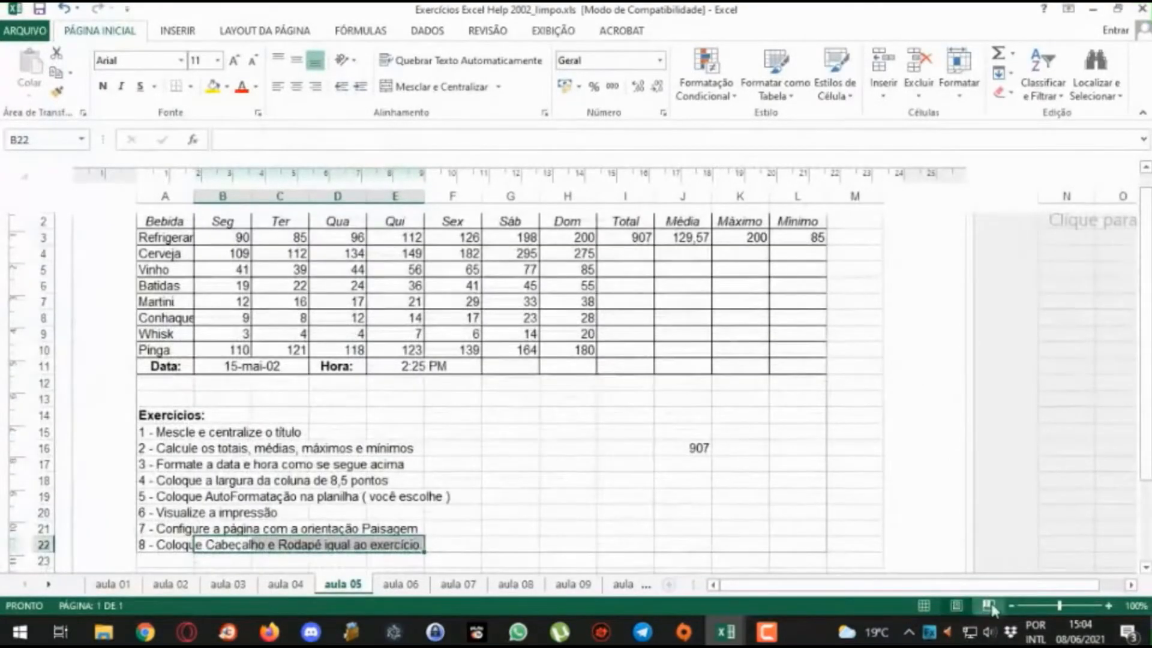
{"action": "left_click", "coordinate": [989, 606]}
{"action": "left_click", "coordinate": [963, 607]}
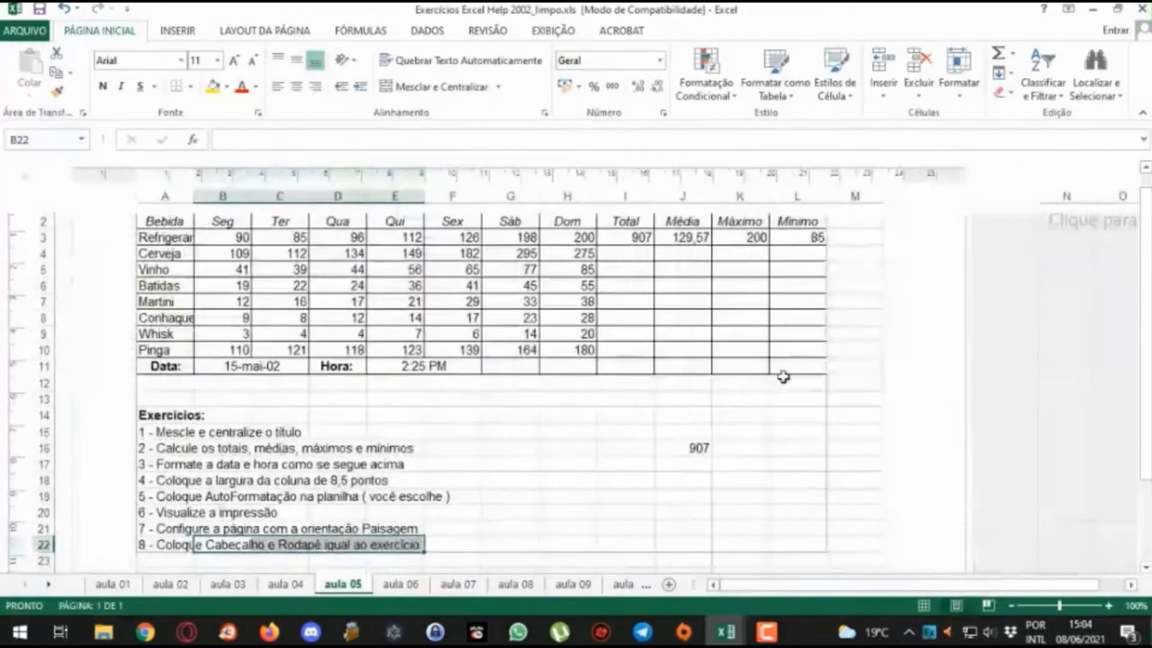
{"action": "scroll", "coordinate": [858, 299], "scroll_direction": "down", "scroll_amount": 5}
{"action": "scroll", "coordinate": [864, 299], "scroll_direction": "down", "scroll_amount": 5}
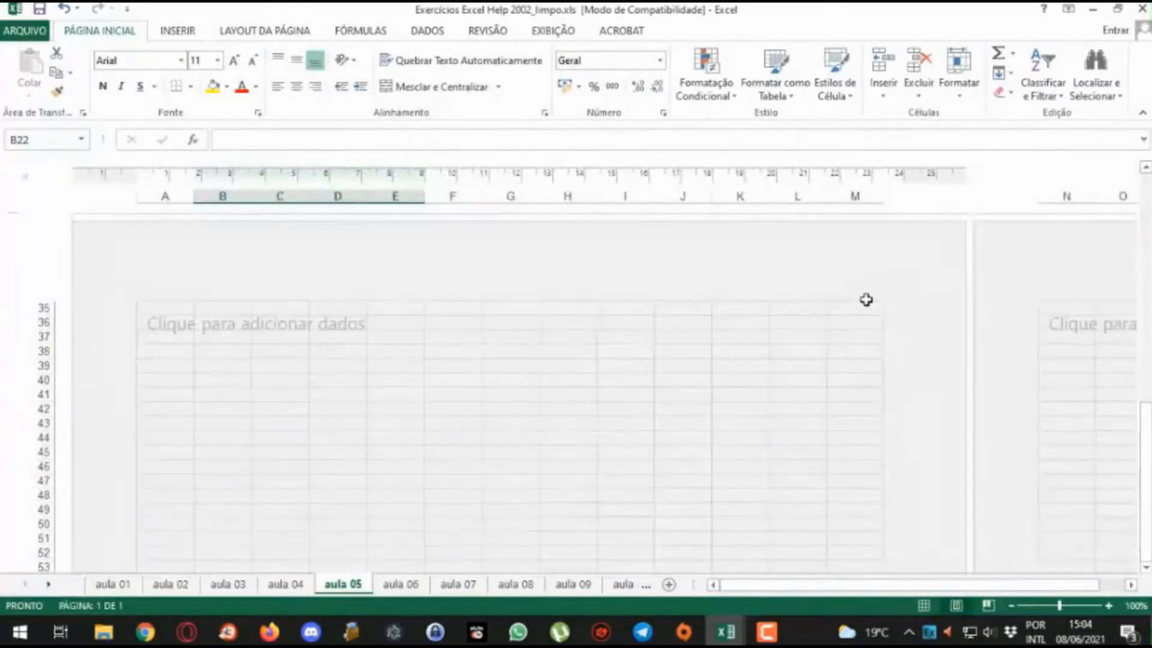
Step: Review the aula 05 page once more, comparing its header, sales table, list of exercises and footer
{"action": "scroll", "coordinate": [864, 298], "scroll_direction": "up", "scroll_amount": 12}
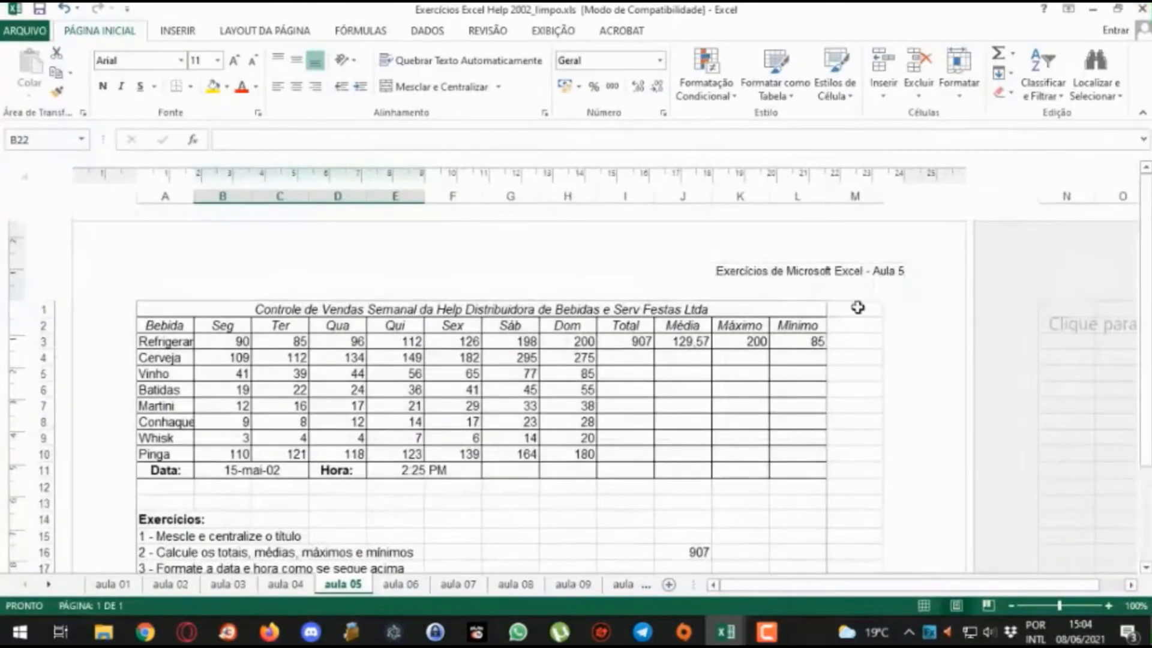
{"action": "scroll", "coordinate": [945, 474], "scroll_direction": "down", "scroll_amount": 5}
{"action": "scroll", "coordinate": [219, 377], "scroll_direction": "up", "scroll_amount": 4}
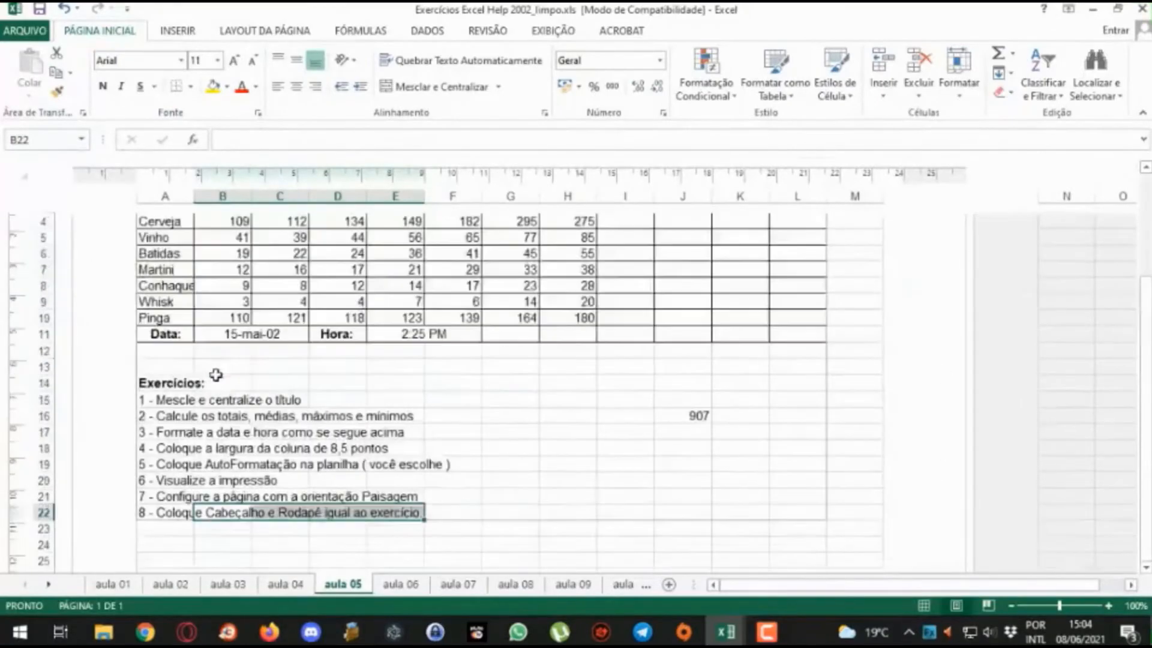
{"action": "scroll", "coordinate": [116, 264], "scroll_direction": "down", "scroll_amount": 6}
{"action": "scroll", "coordinate": [132, 294], "scroll_direction": "down", "scroll_amount": 2}
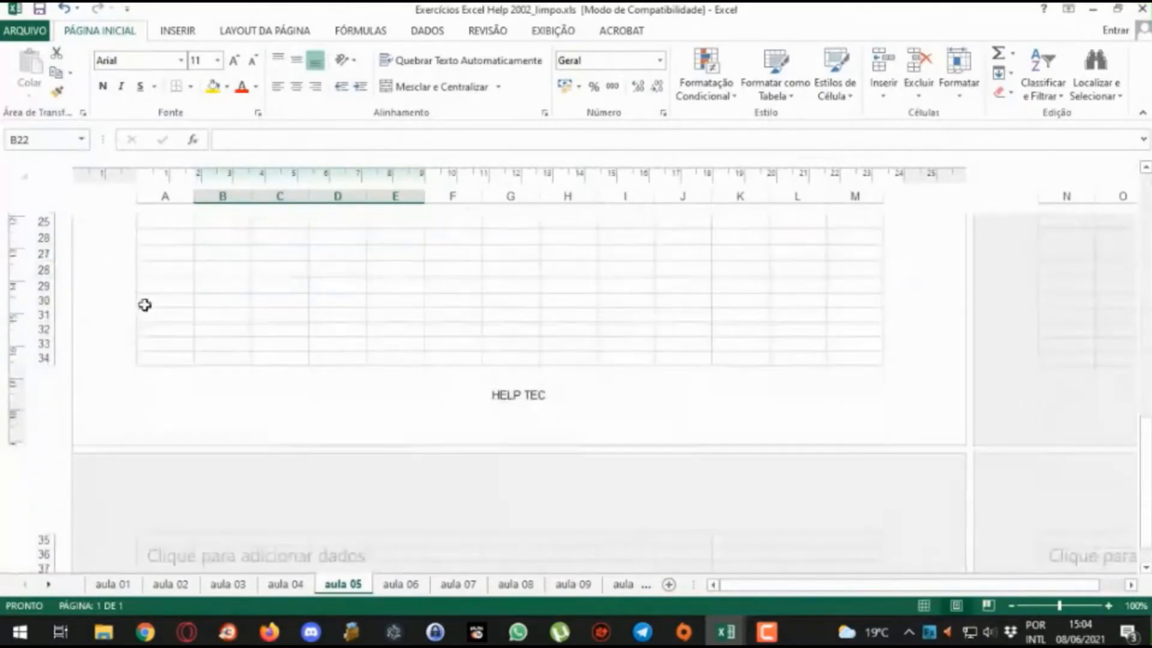
{"action": "scroll", "coordinate": [926, 380], "scroll_direction": "up", "scroll_amount": 9}
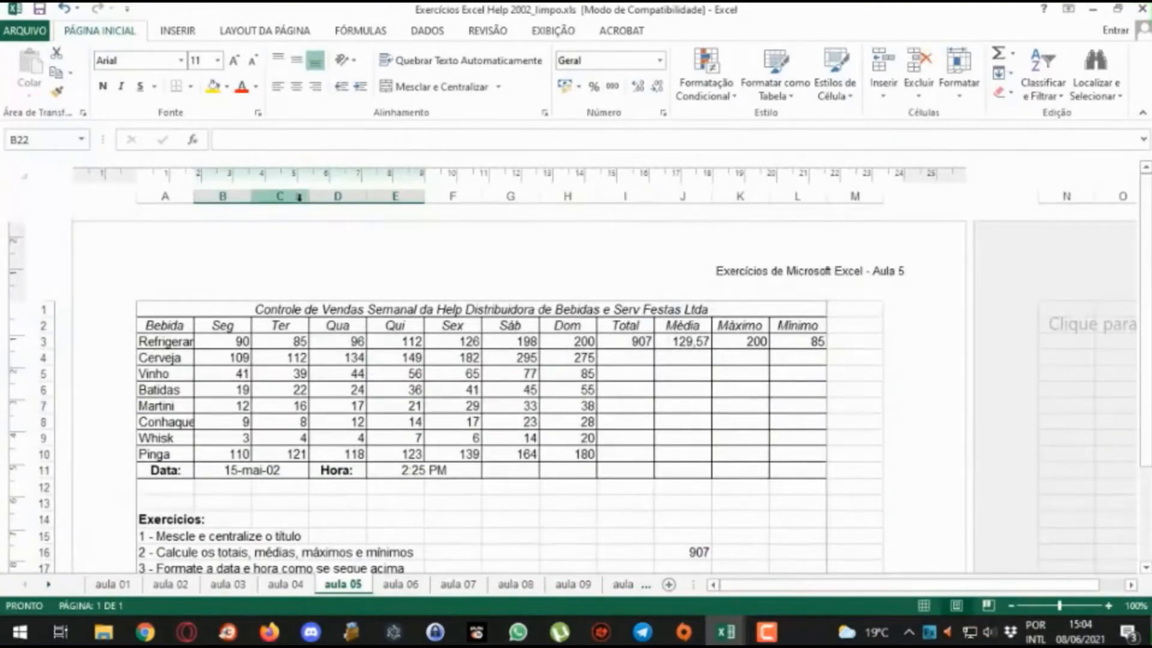
{"action": "scroll", "coordinate": [591, 279], "scroll_direction": "down", "scroll_amount": 3}
{"action": "scroll", "coordinate": [570, 266], "scroll_direction": "up", "scroll_amount": 3}
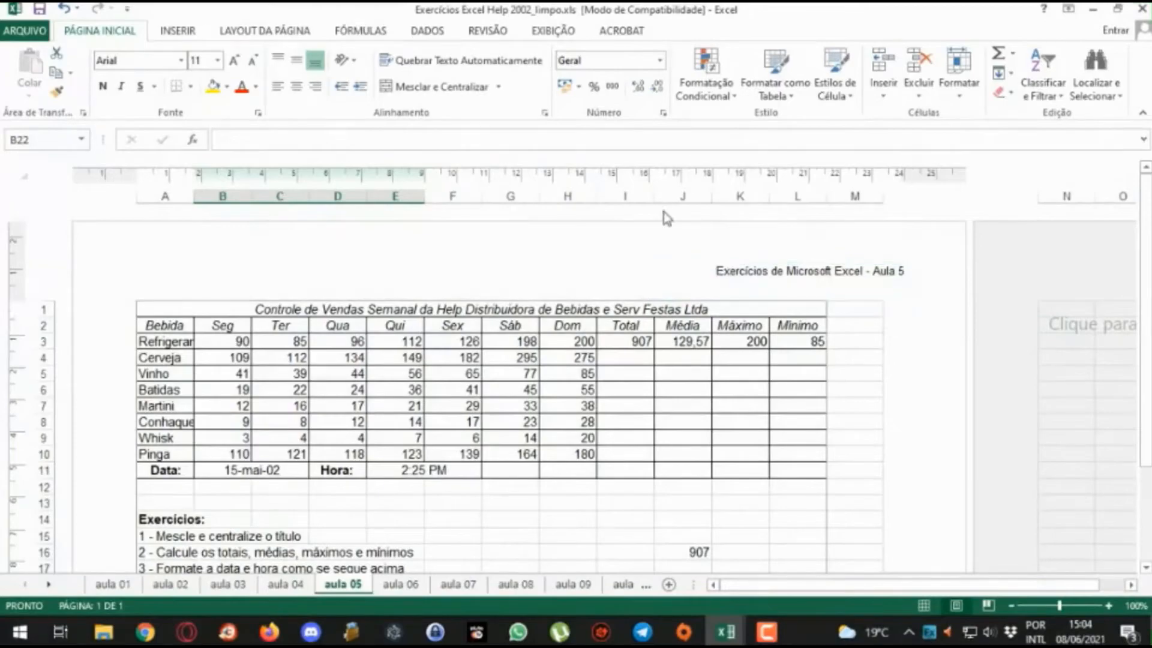
{"action": "scroll", "coordinate": [729, 180], "scroll_direction": "down", "scroll_amount": 6}
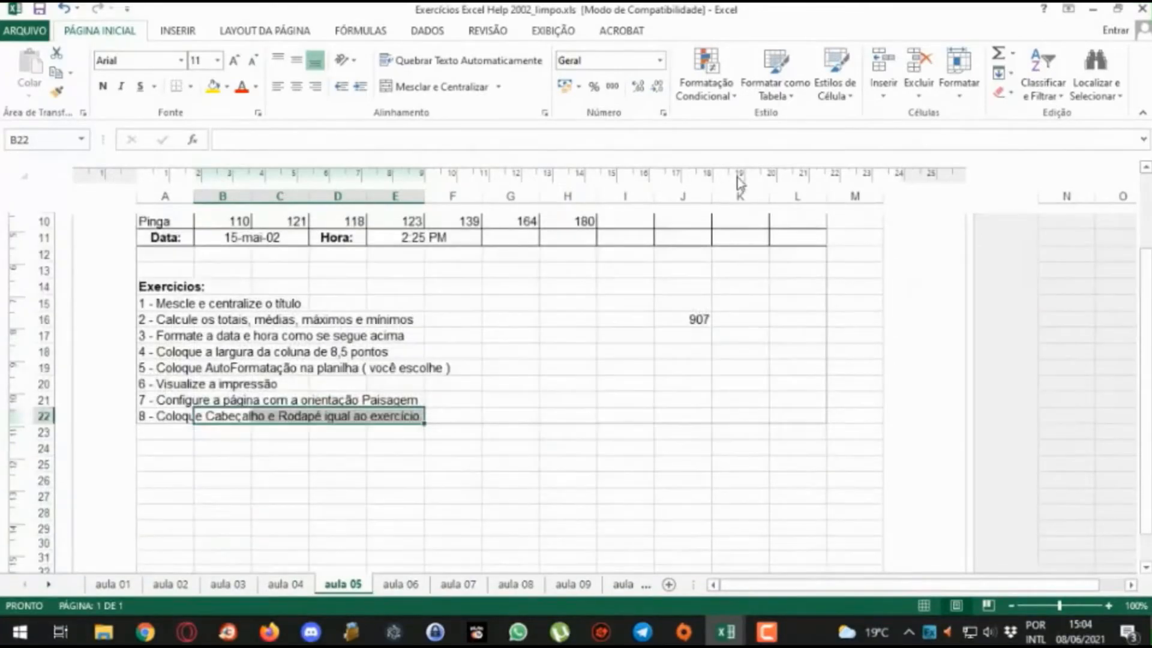
Step: On sheet aula 06, calculate the Gol Special's 1º parcela in D3 with the formula =2%*B3
{"action": "left_click", "coordinate": [410, 587]}
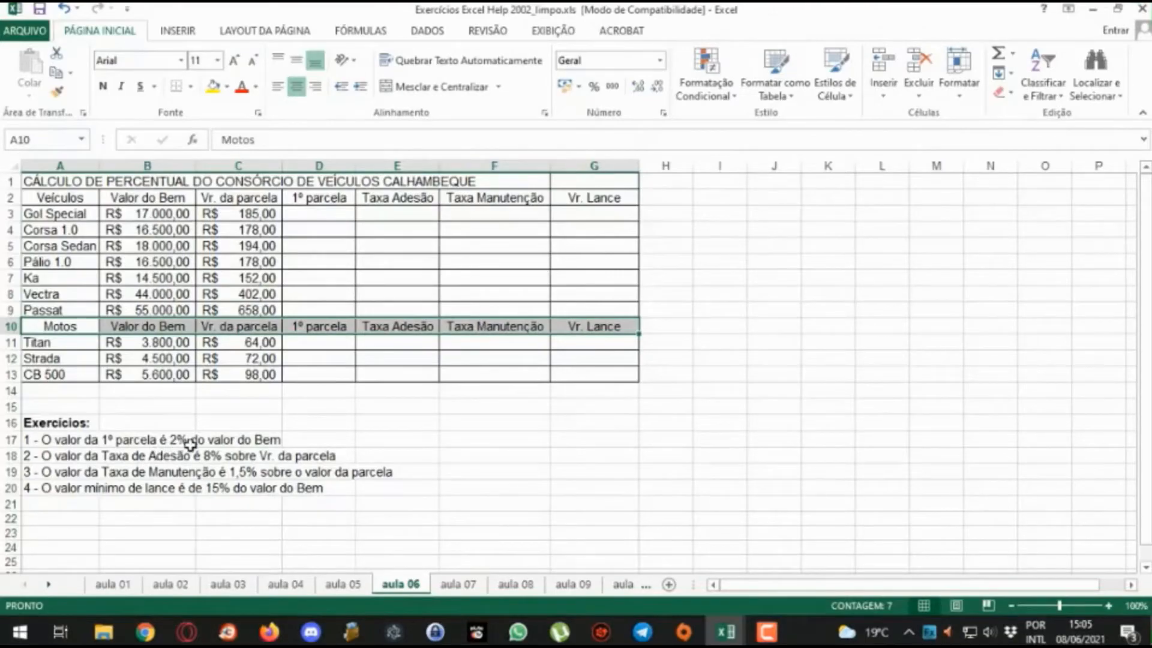
{"action": "left_click", "coordinate": [342, 210]}
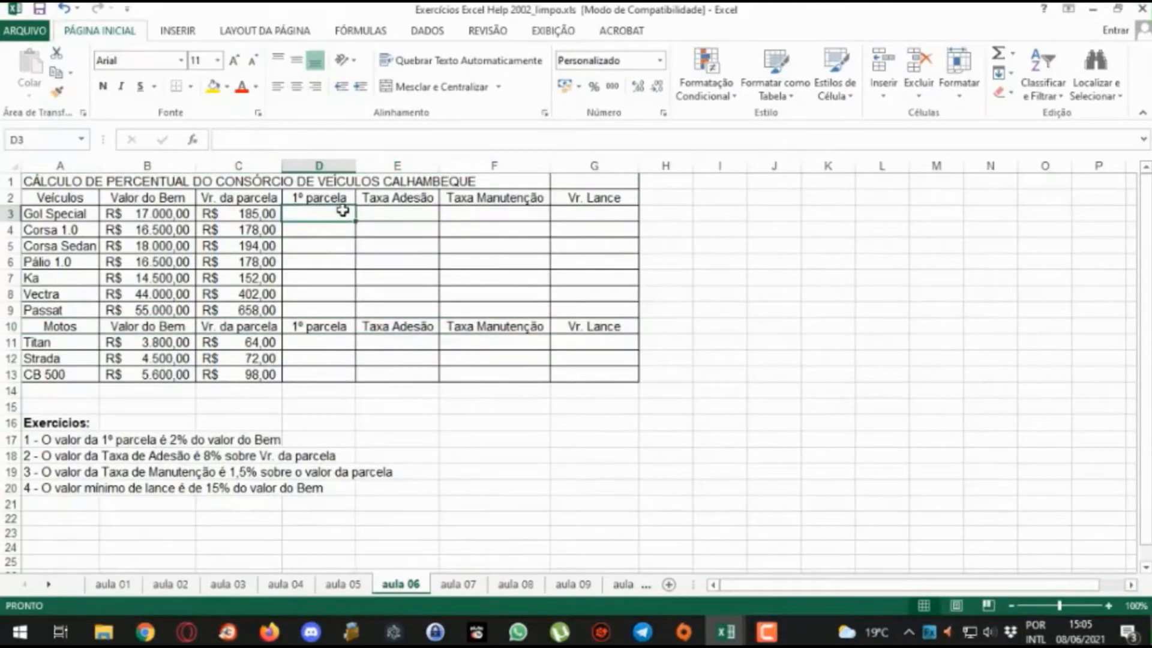
{"action": "type", "text": "="}
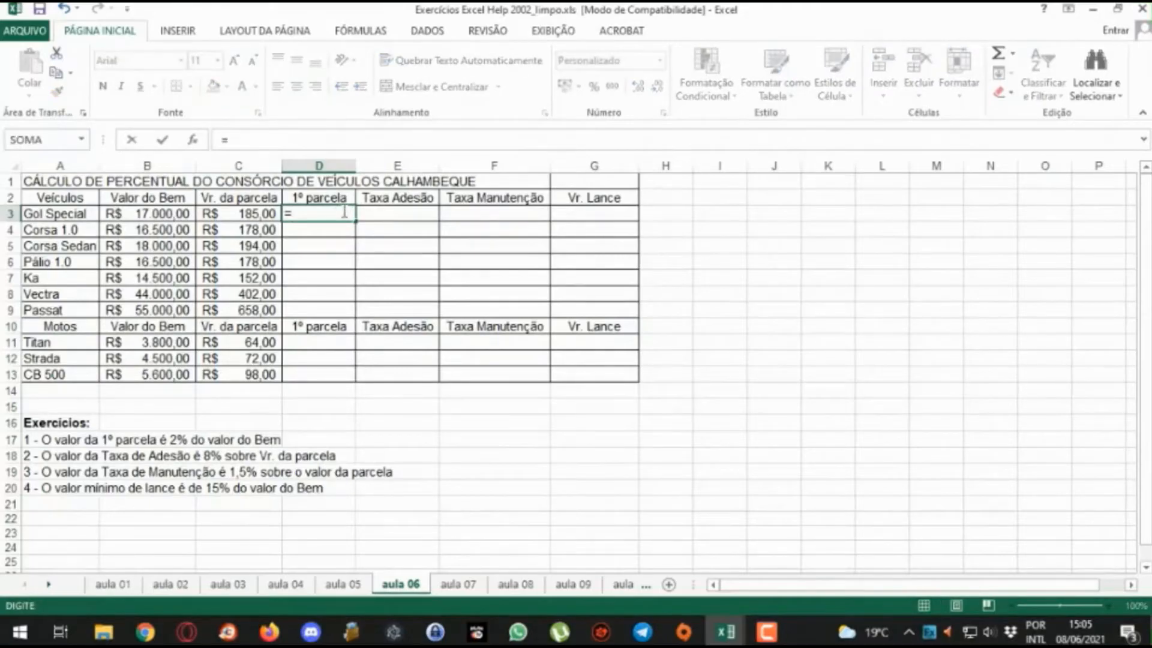
{"action": "type", "text": "0"}
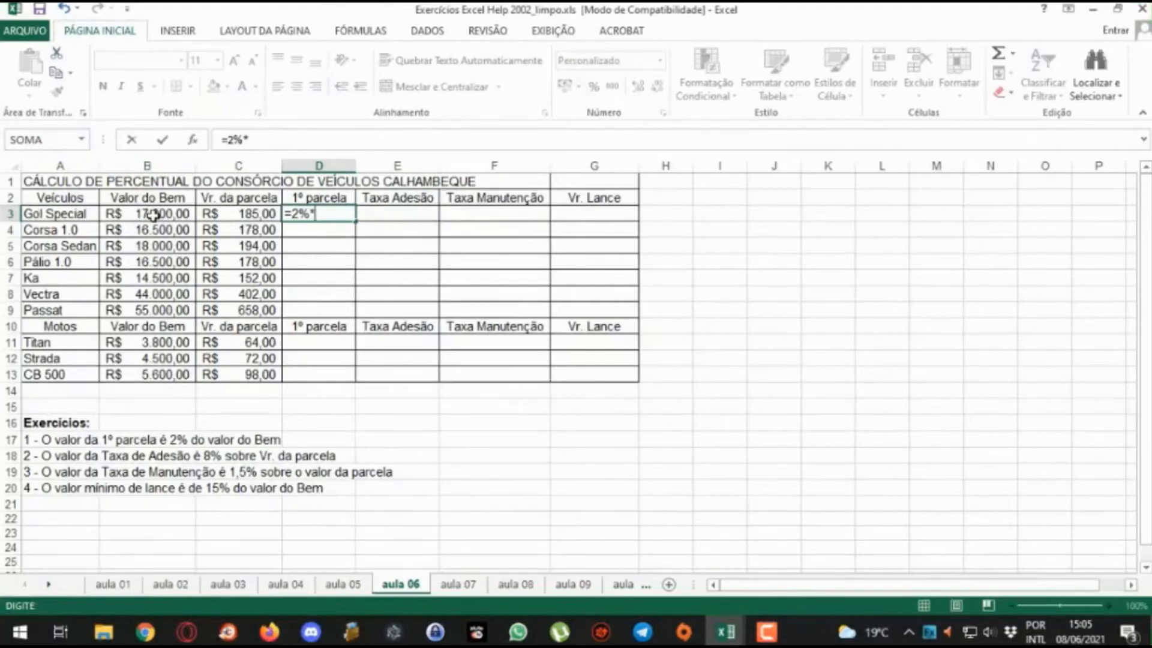
{"action": "type", "text": "b3"}
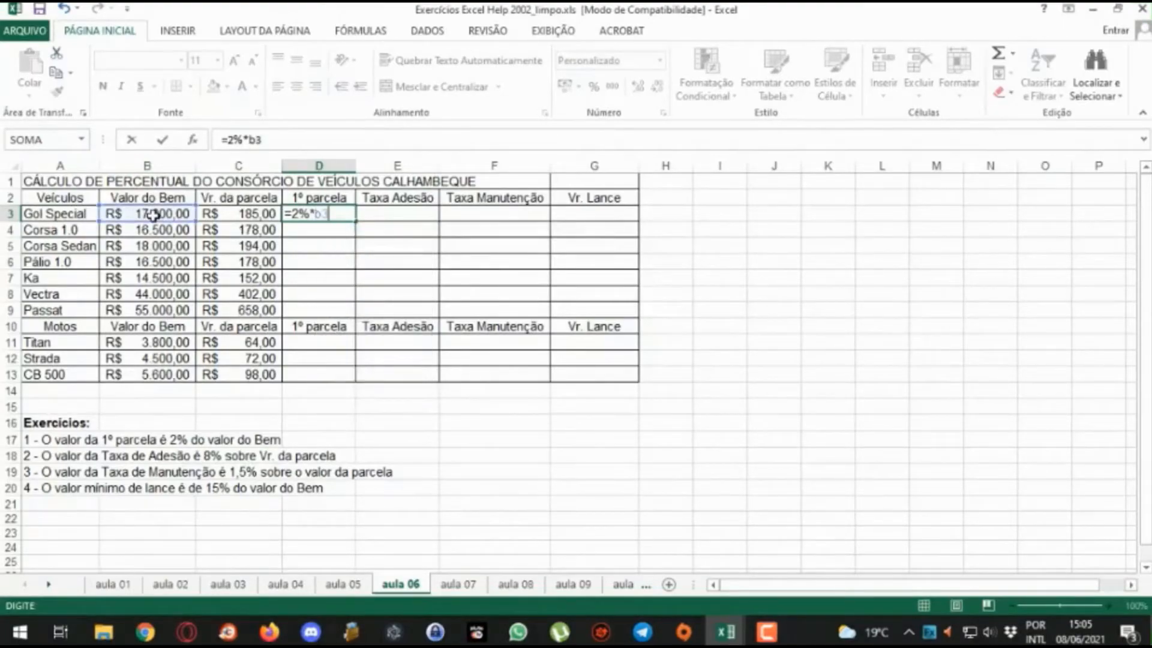
{"action": "key", "text": "Return"}
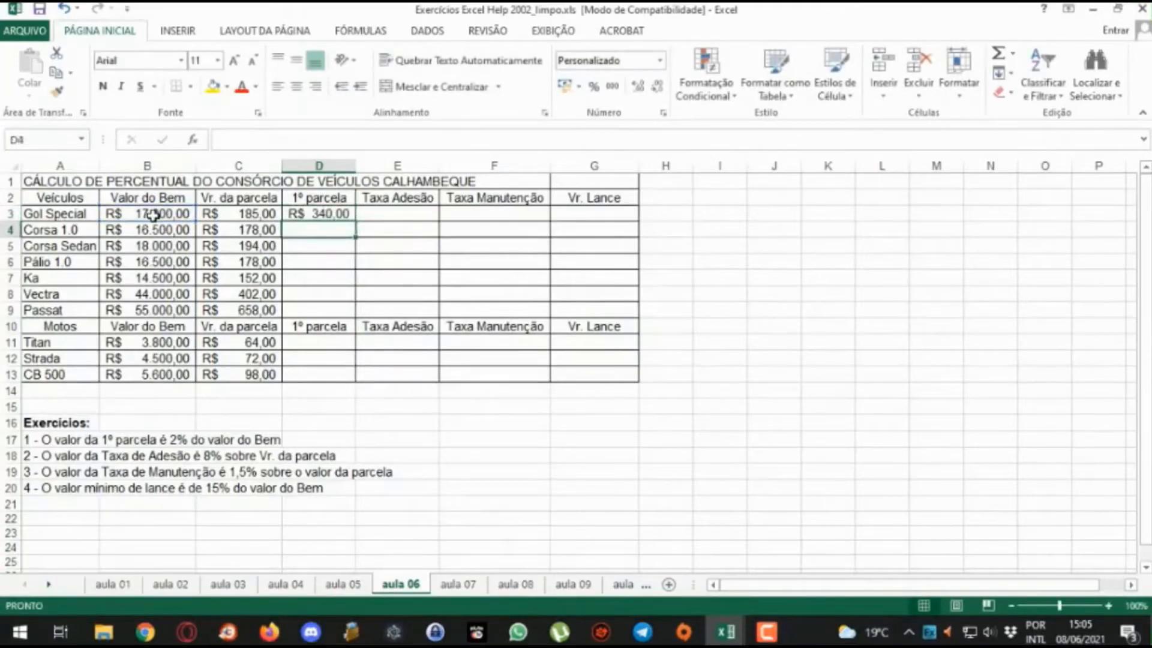
{"action": "left_click", "coordinate": [328, 211]}
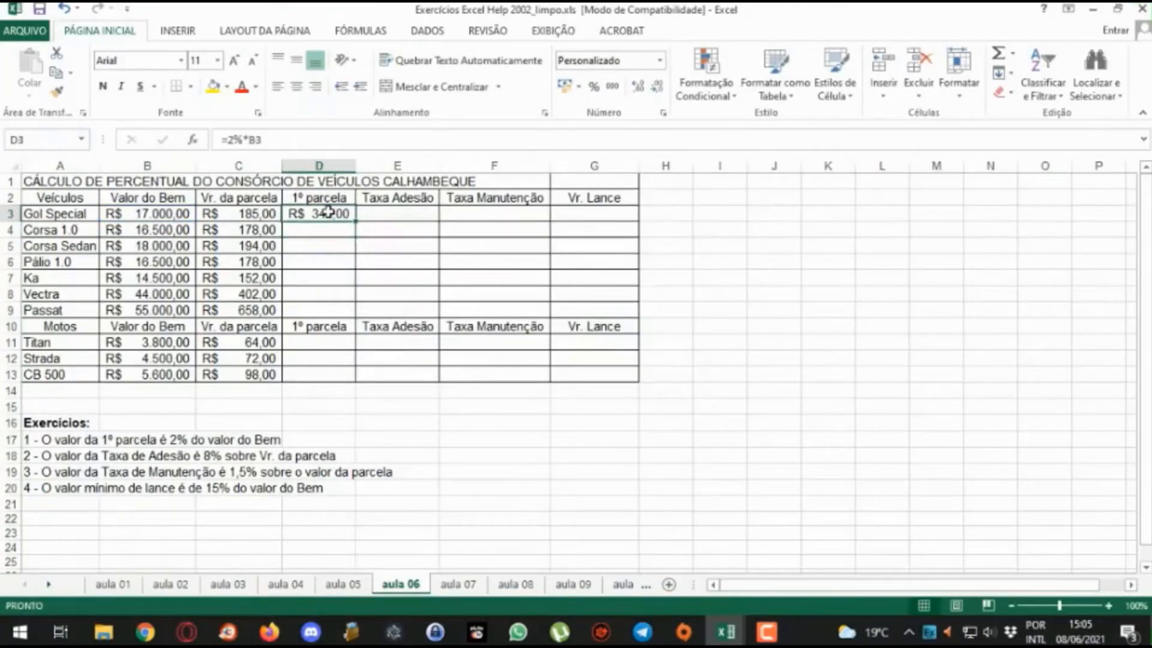
Step: Calculate the Gol Special's Taxa Adesão in E3 with the formula =8%*C3+C3 and review that formula
{"action": "left_click", "coordinate": [410, 218]}
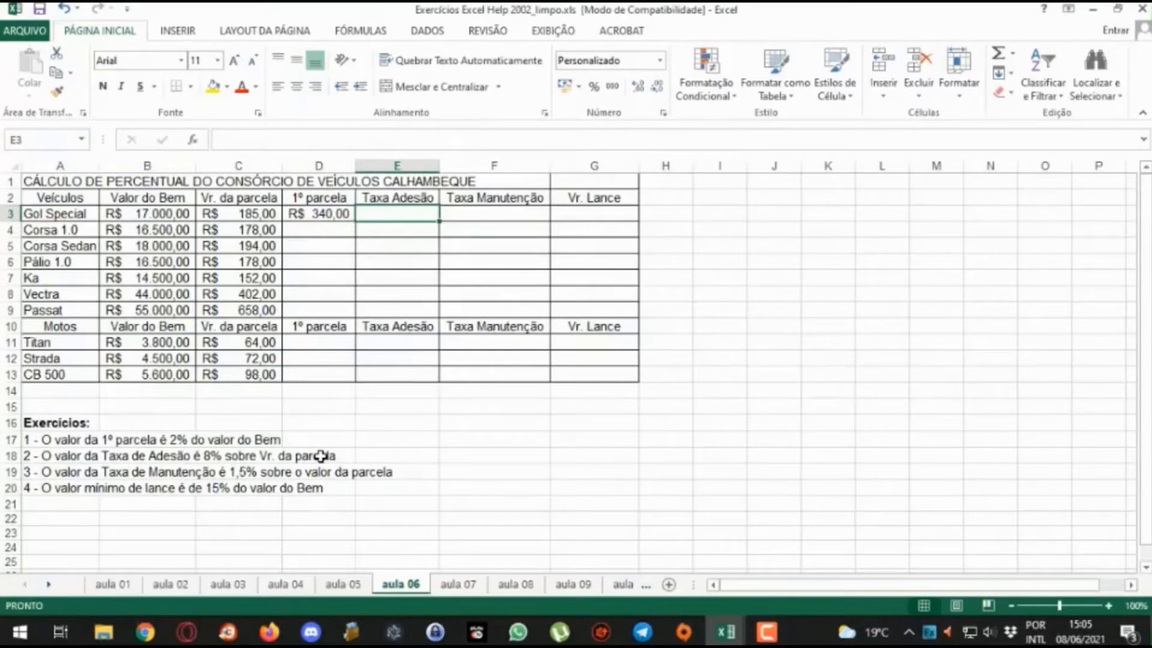
{"action": "type", "text": "="}
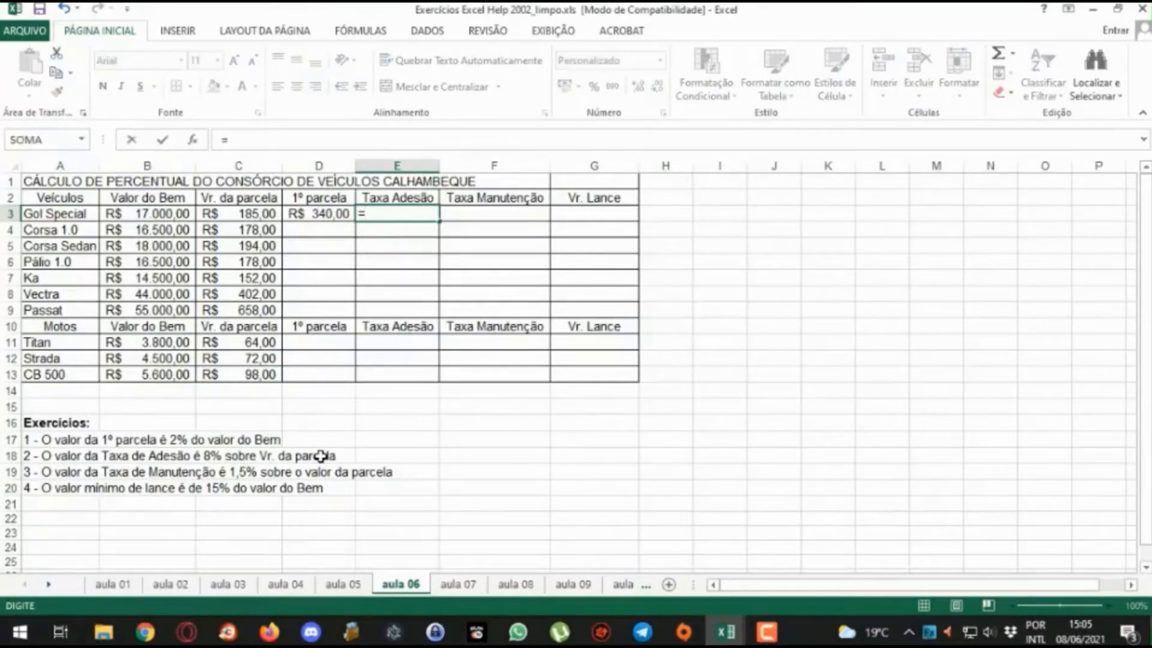
{"action": "type", "text": "8%*"}
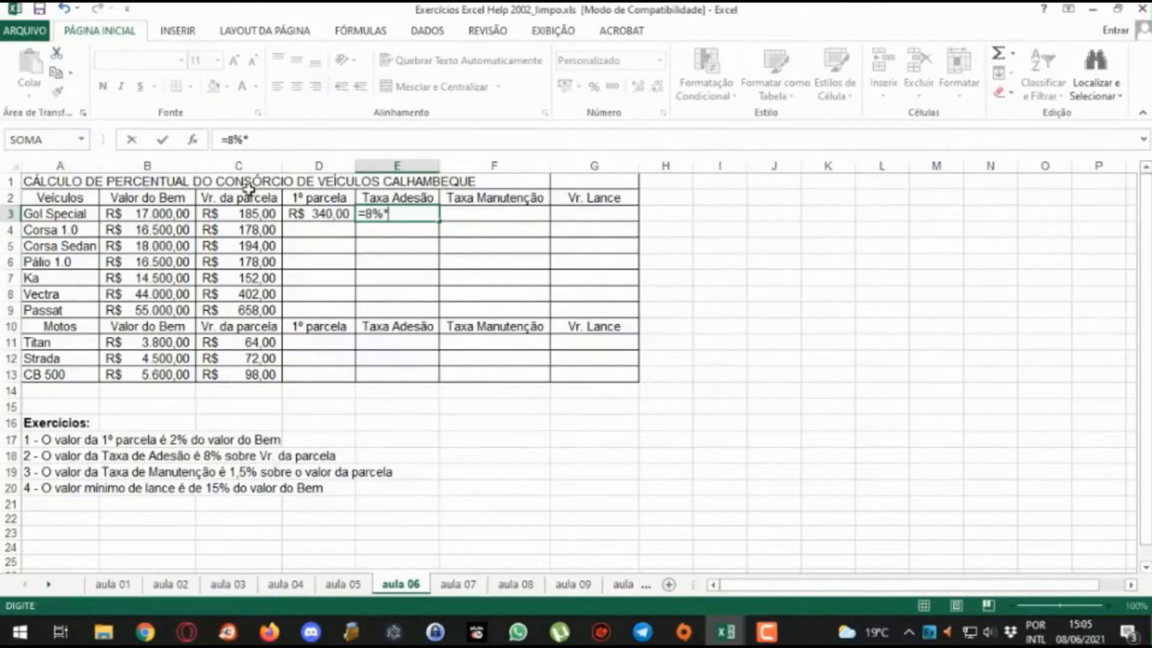
{"action": "left_click", "coordinate": [237, 211]}
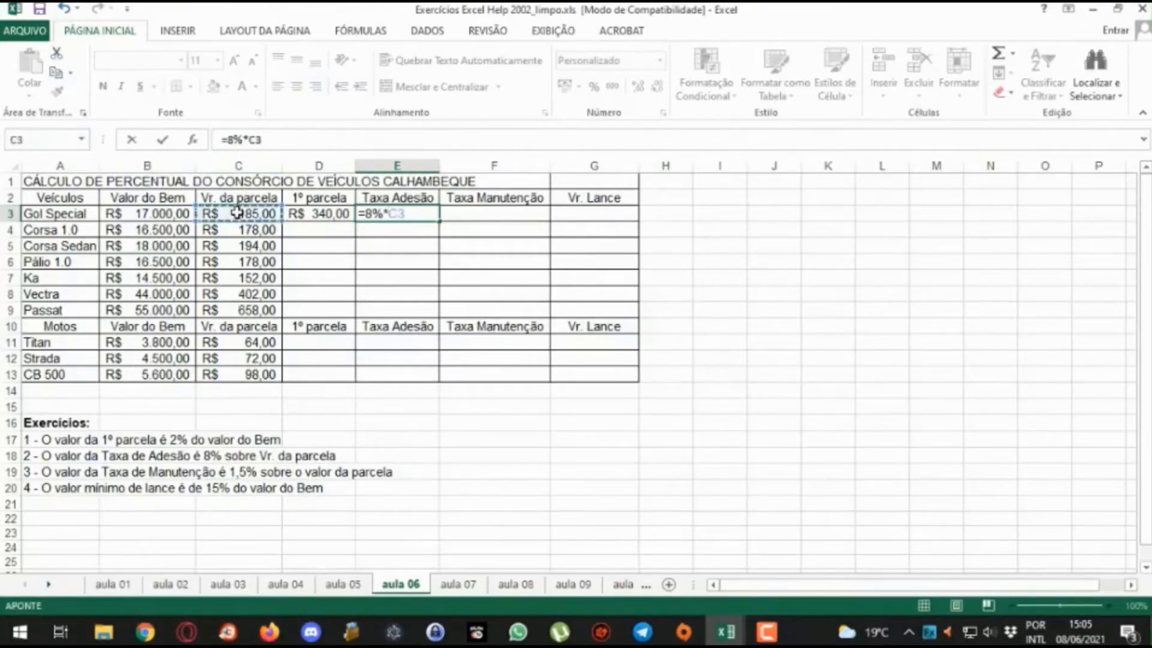
{"action": "type", "text": "+"}
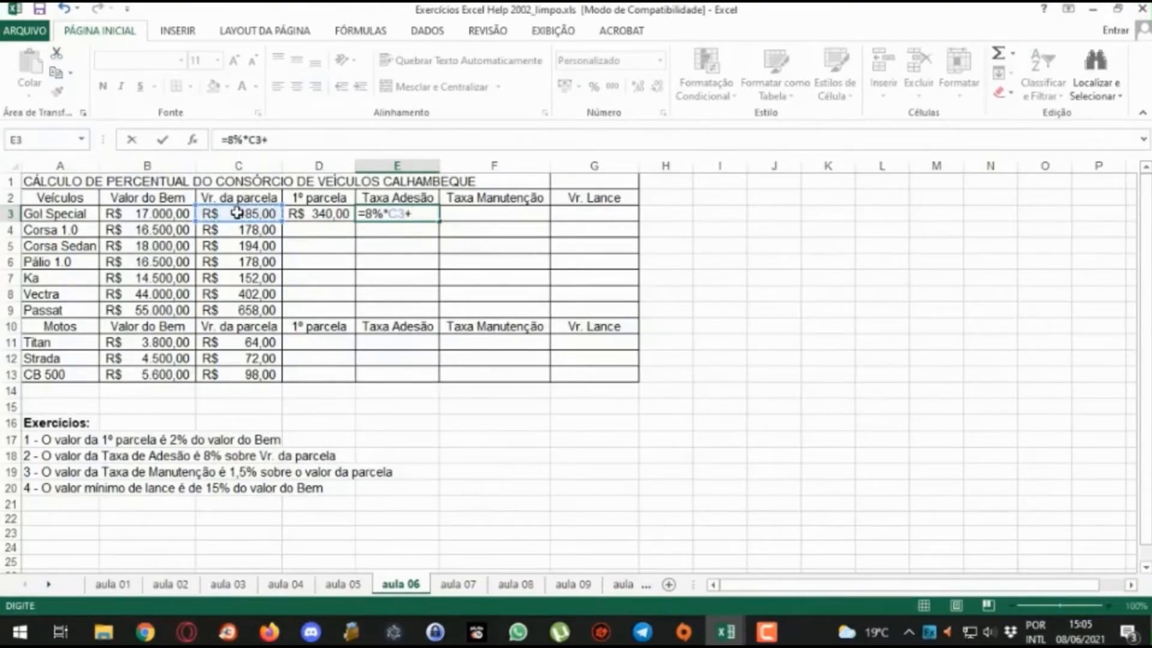
{"action": "left_click", "coordinate": [237, 211]}
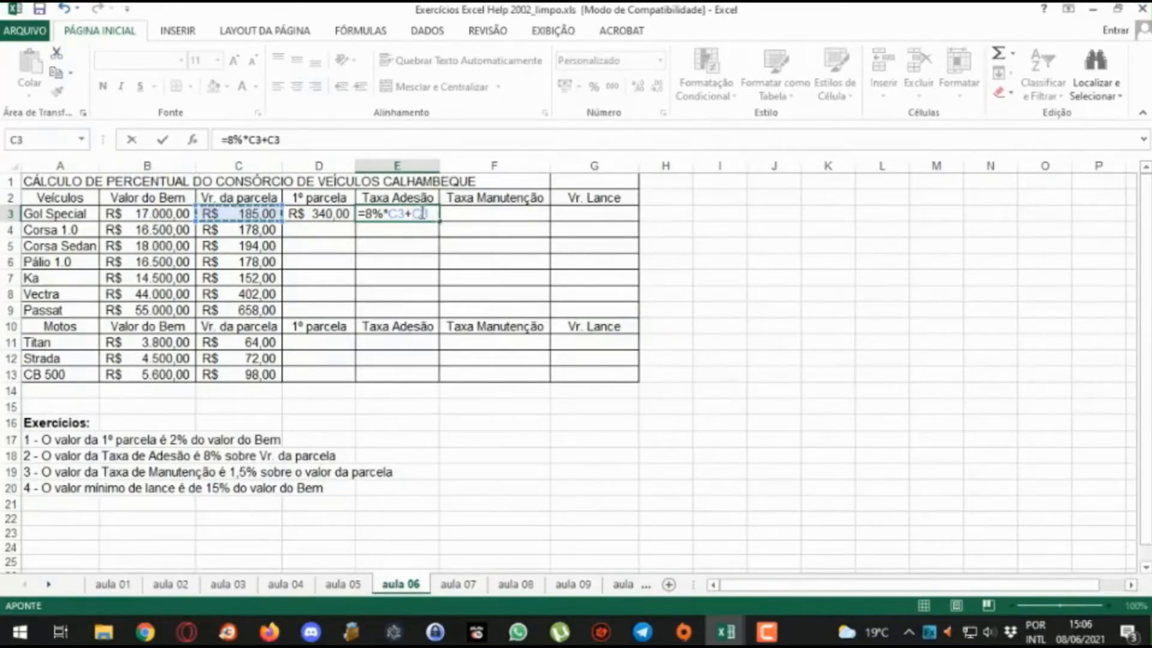
{"action": "left_click_drag", "start_coordinate": [364, 214], "coordinate": [405, 213]}
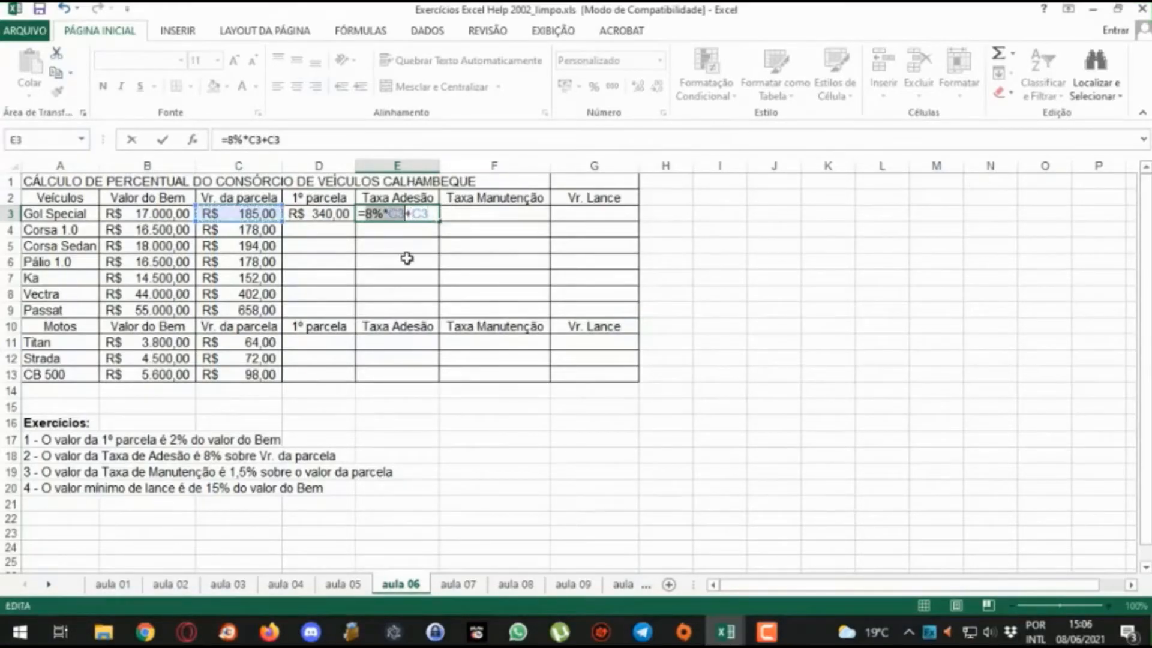
{"action": "key", "text": "Return"}
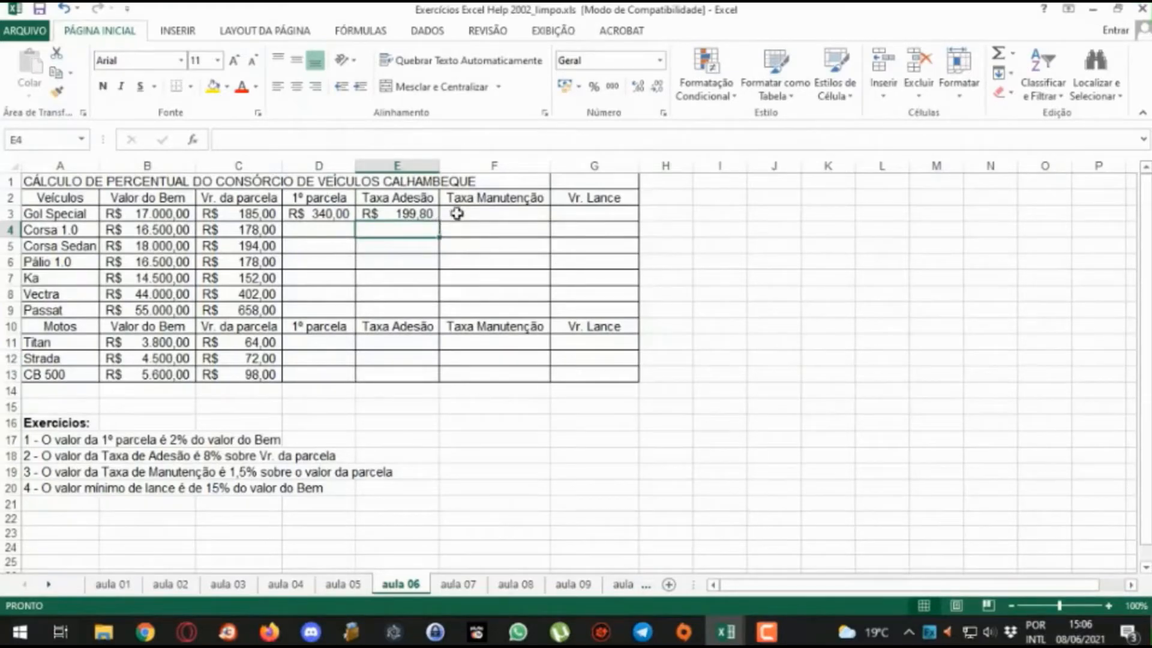
{"action": "left_click", "coordinate": [483, 210]}
{"action": "left_click", "coordinate": [410, 207]}
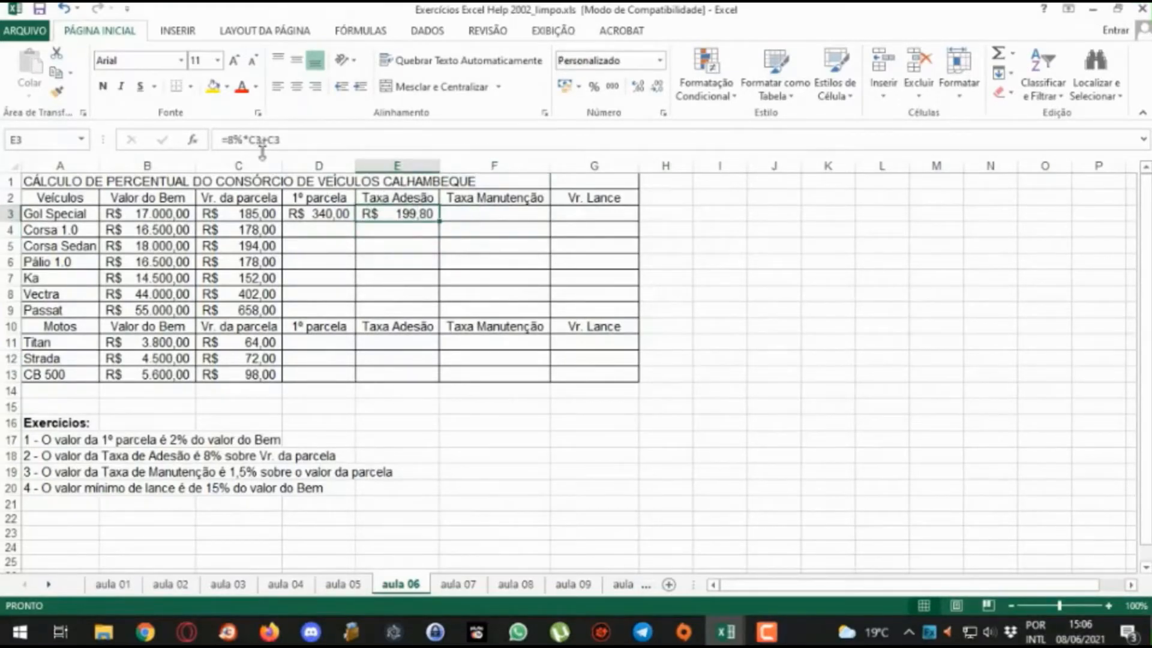
{"action": "left_click_drag", "start_coordinate": [289, 141], "coordinate": [220, 140]}
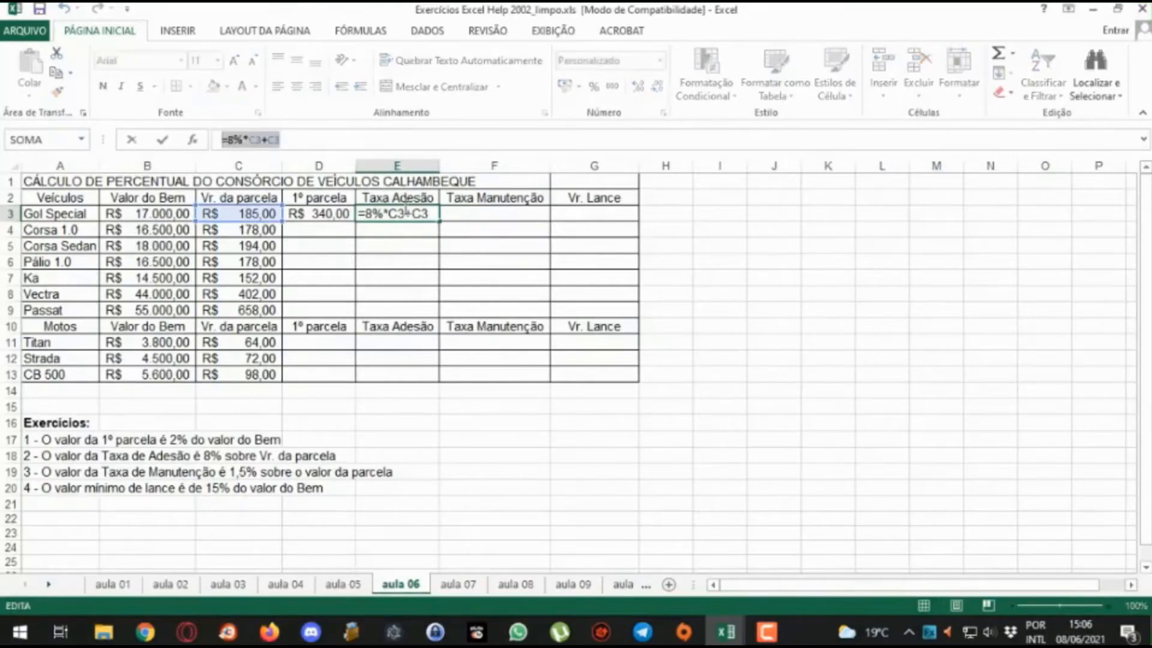
Step: Calculate the Gol Special's Taxa Manutenção in F3 with the formula =1,5%*C3+C3
{"action": "left_click", "coordinate": [462, 217]}
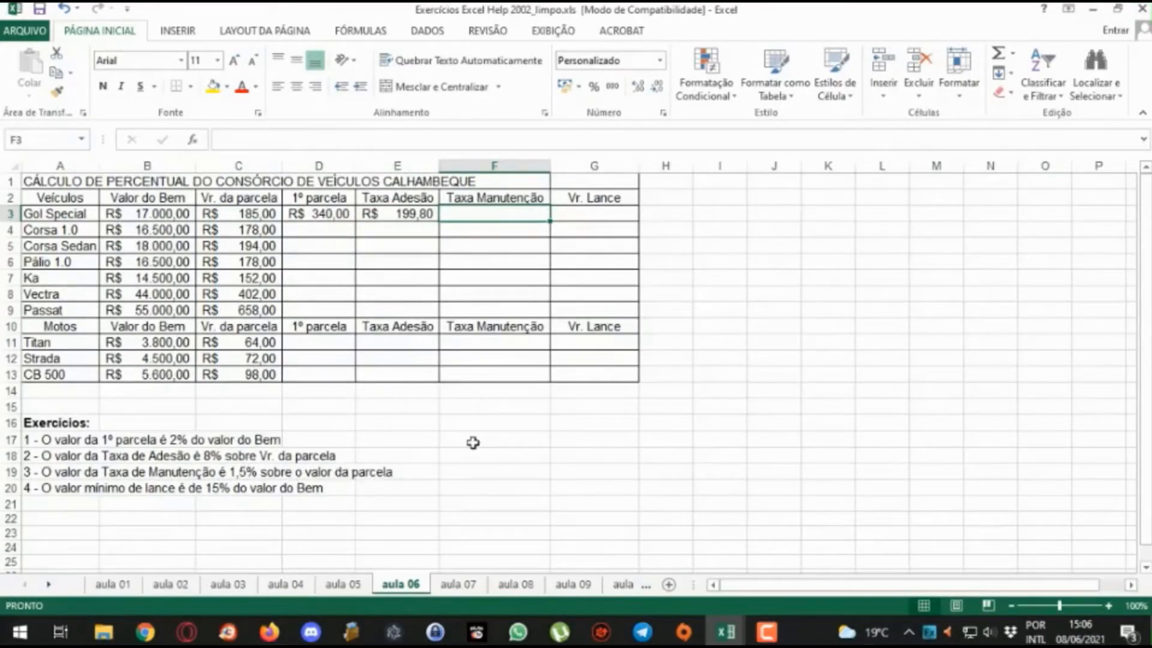
{"action": "type", "text": "="}
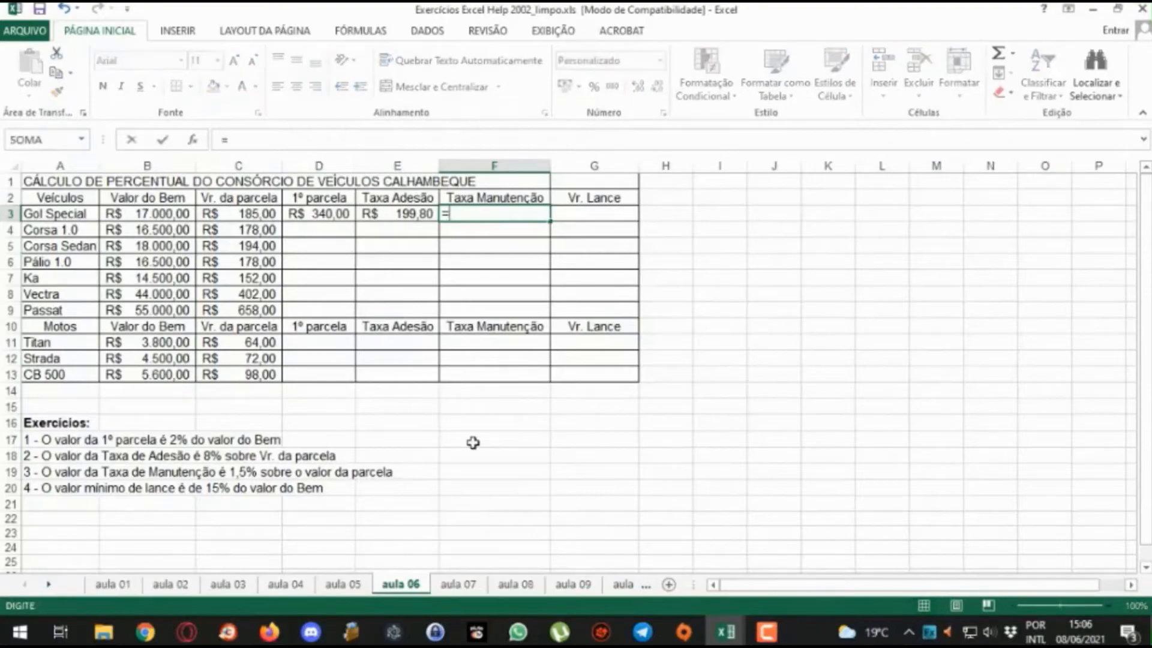
{"action": "type", "text": "1,5%*"}
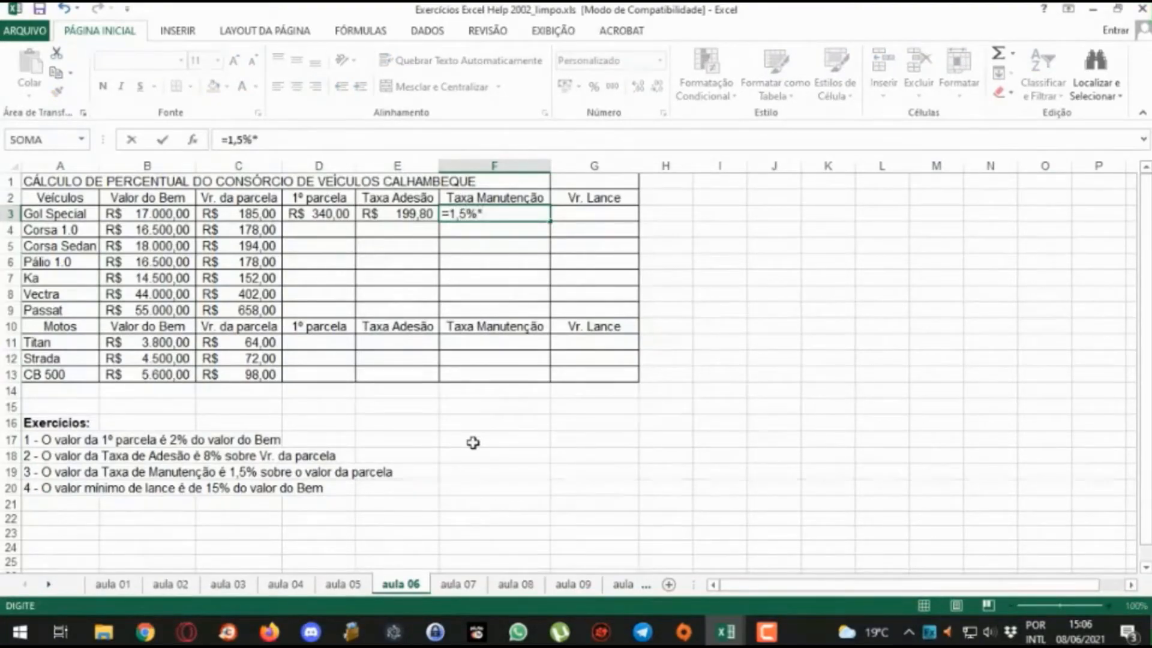
{"action": "left_click", "coordinate": [230, 213]}
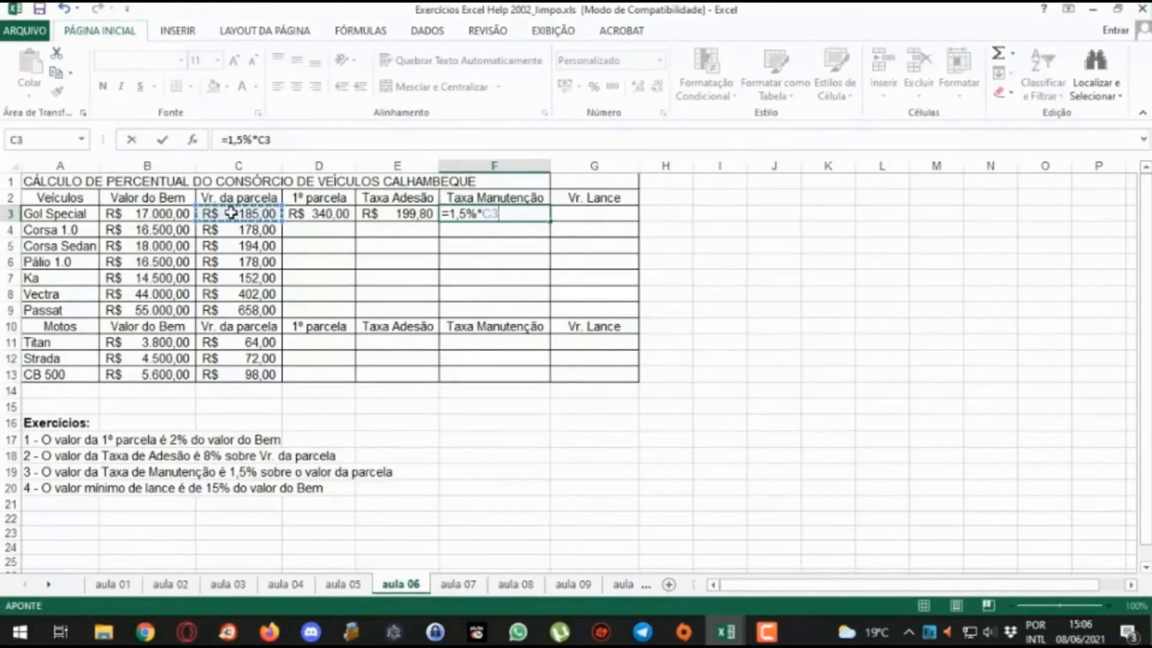
{"action": "type", "text": "+"}
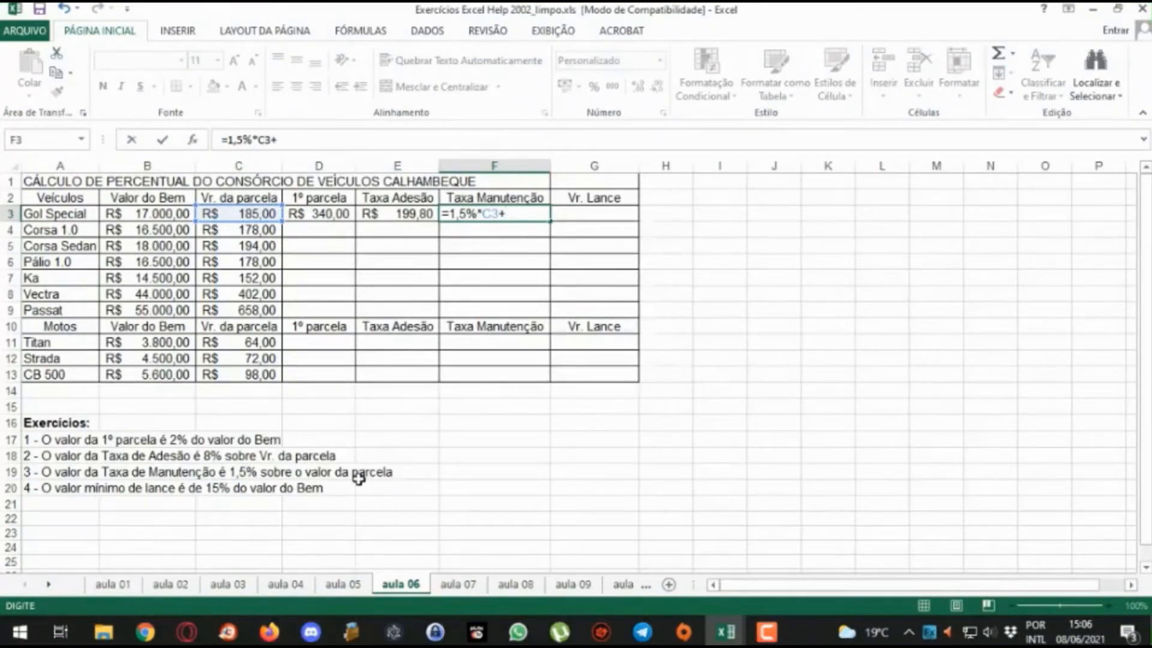
{"action": "type", "text": "c3"}
{"action": "key", "text": "Return"}
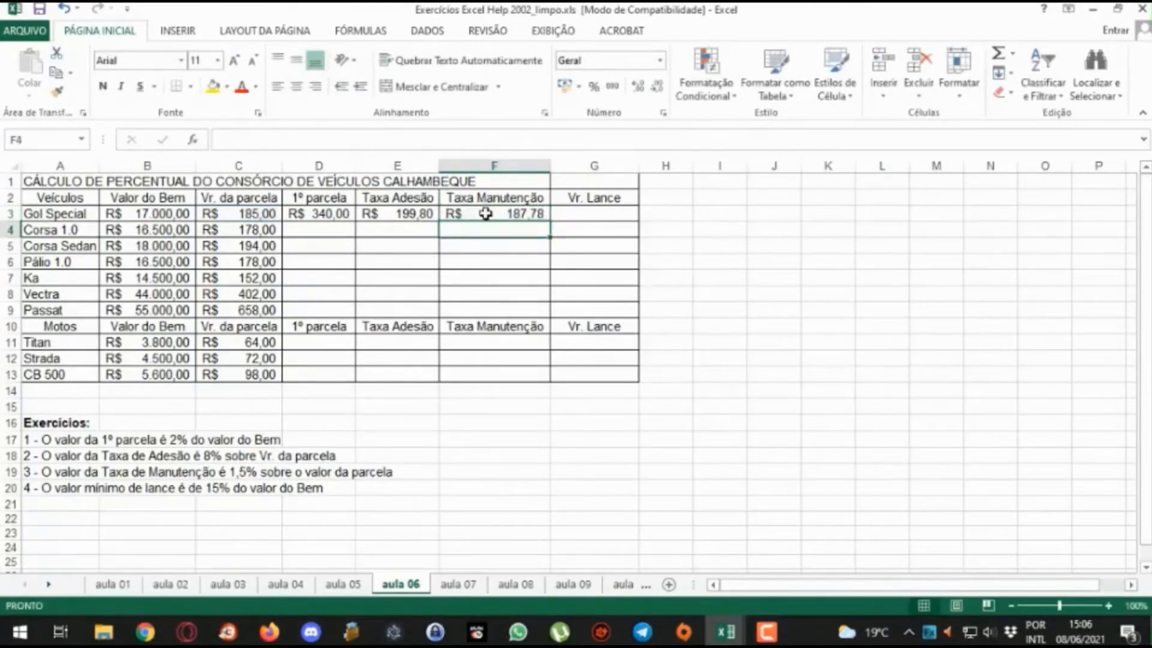
Step: Calculate the Gol Special's Vr. Lance in G3 with the formula =15%*B3
{"action": "left_click", "coordinate": [567, 212]}
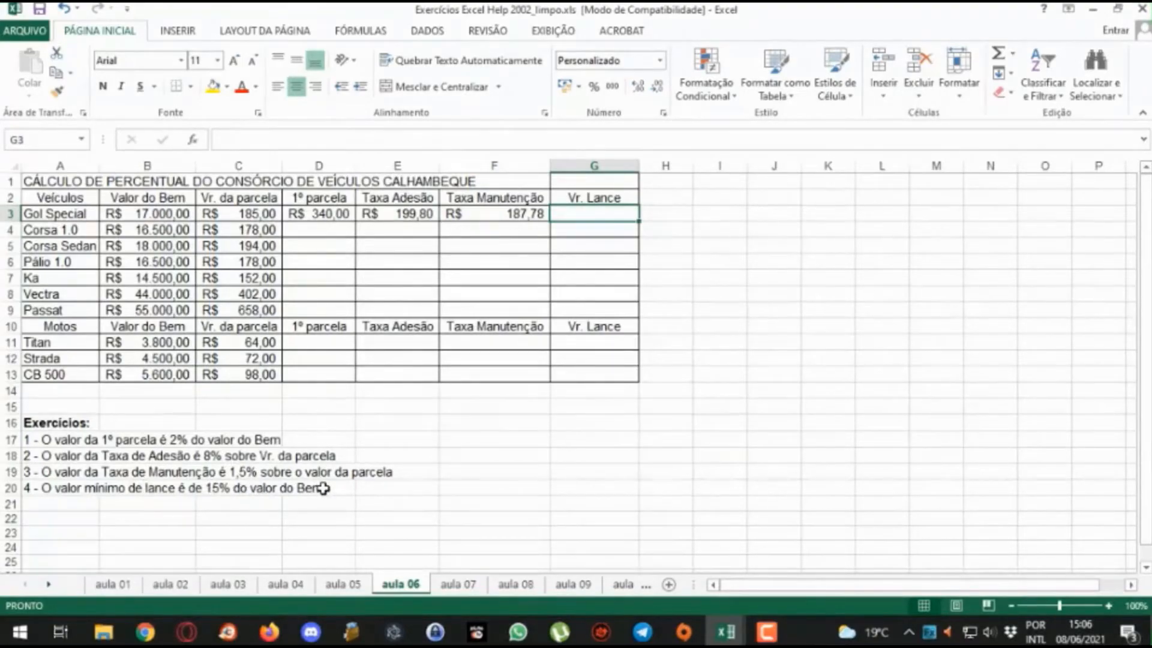
{"action": "type", "text": "=15"}
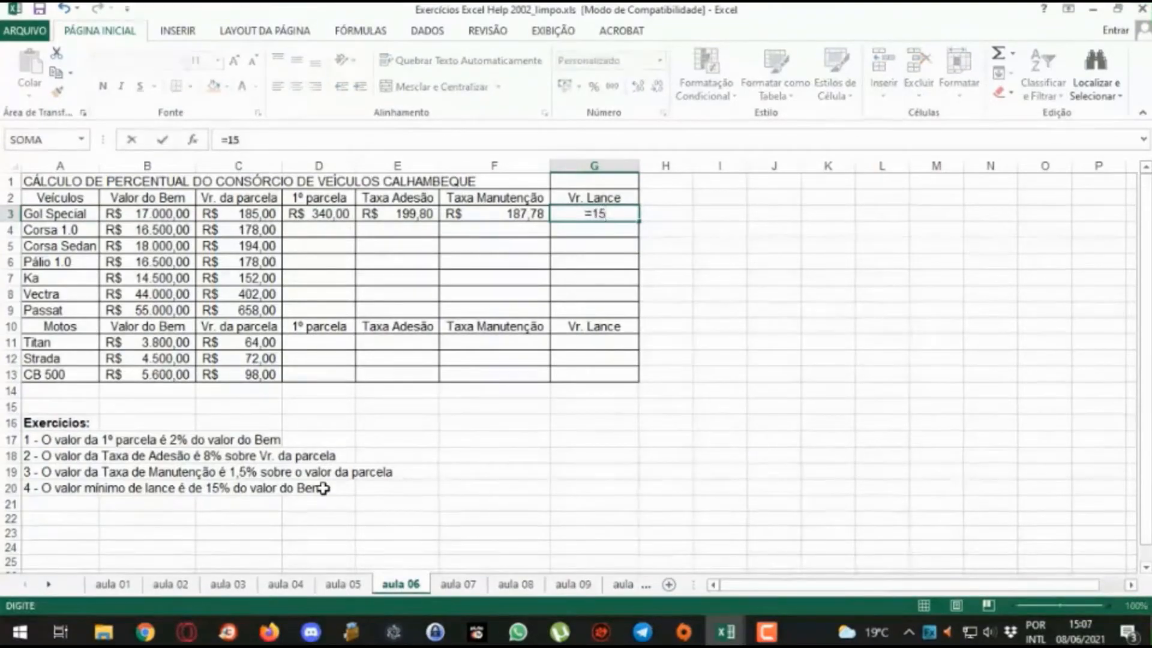
{"action": "type", "text": "%*"}
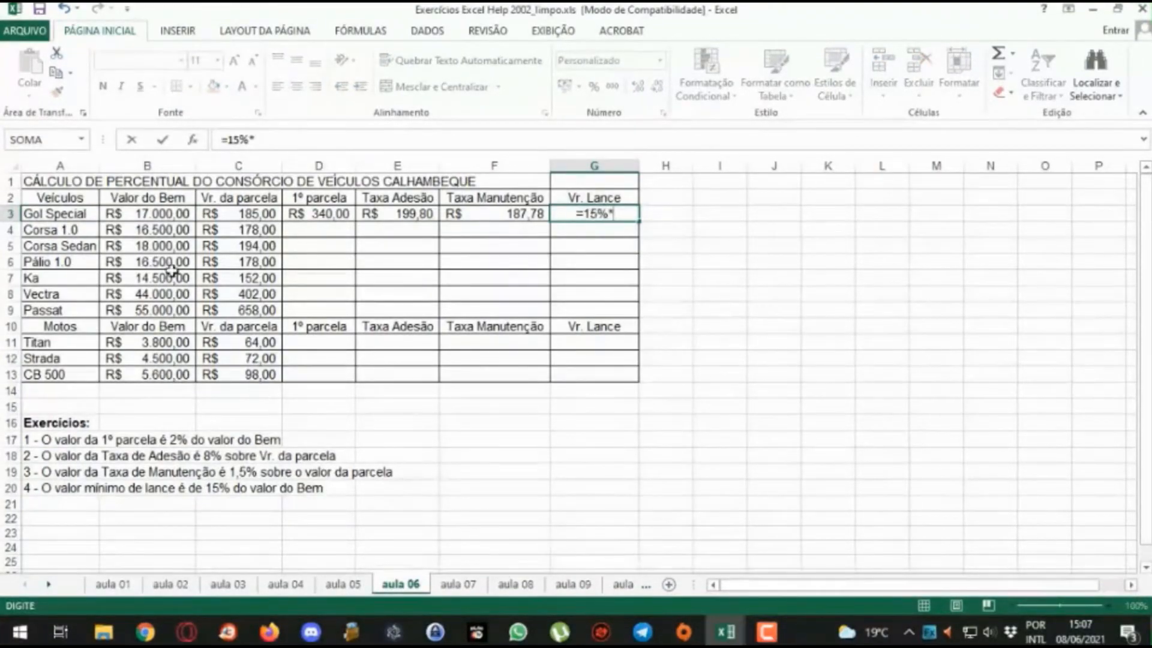
{"action": "left_click", "coordinate": [150, 212]}
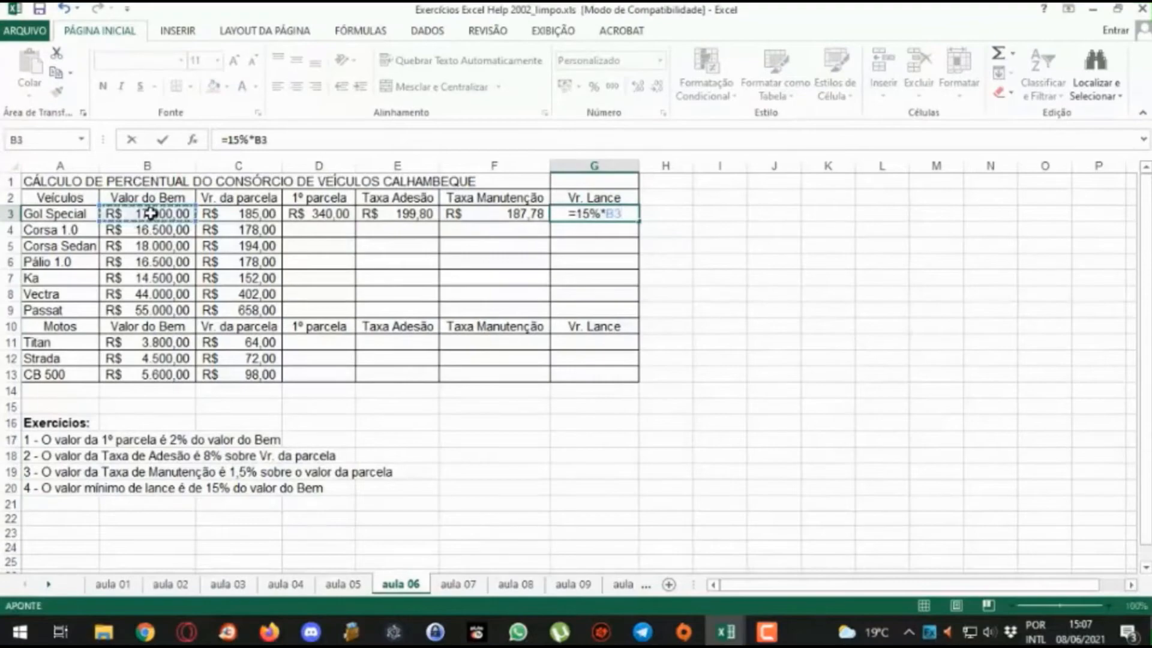
{"action": "key", "text": "Return"}
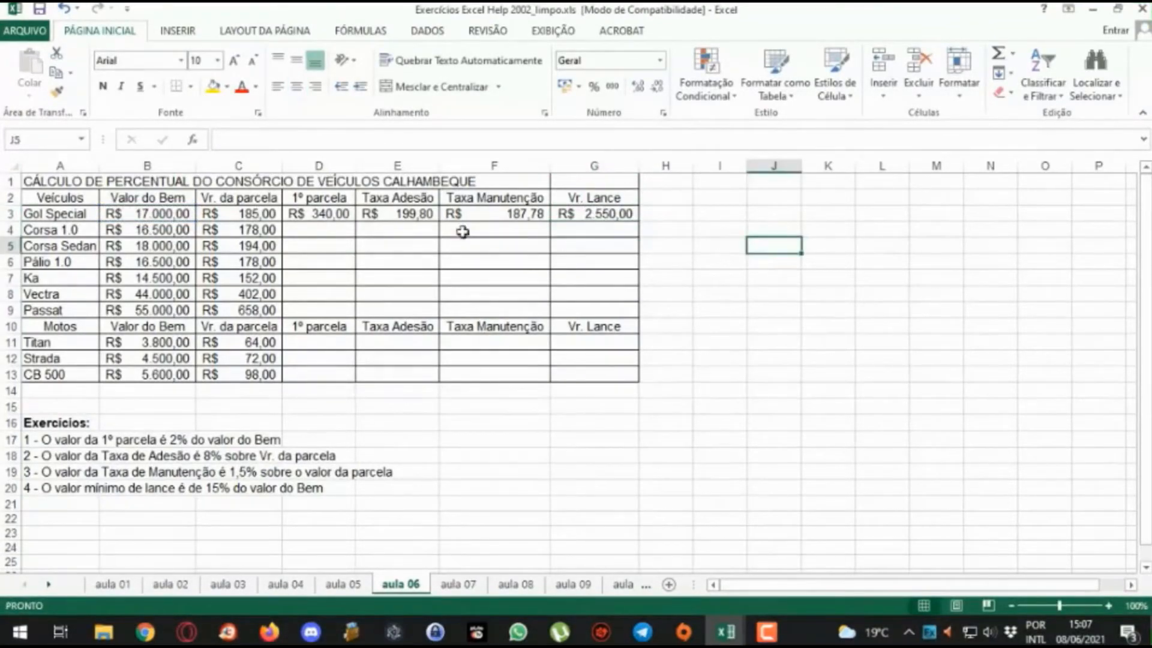
{"action": "left_click", "coordinate": [314, 217]}
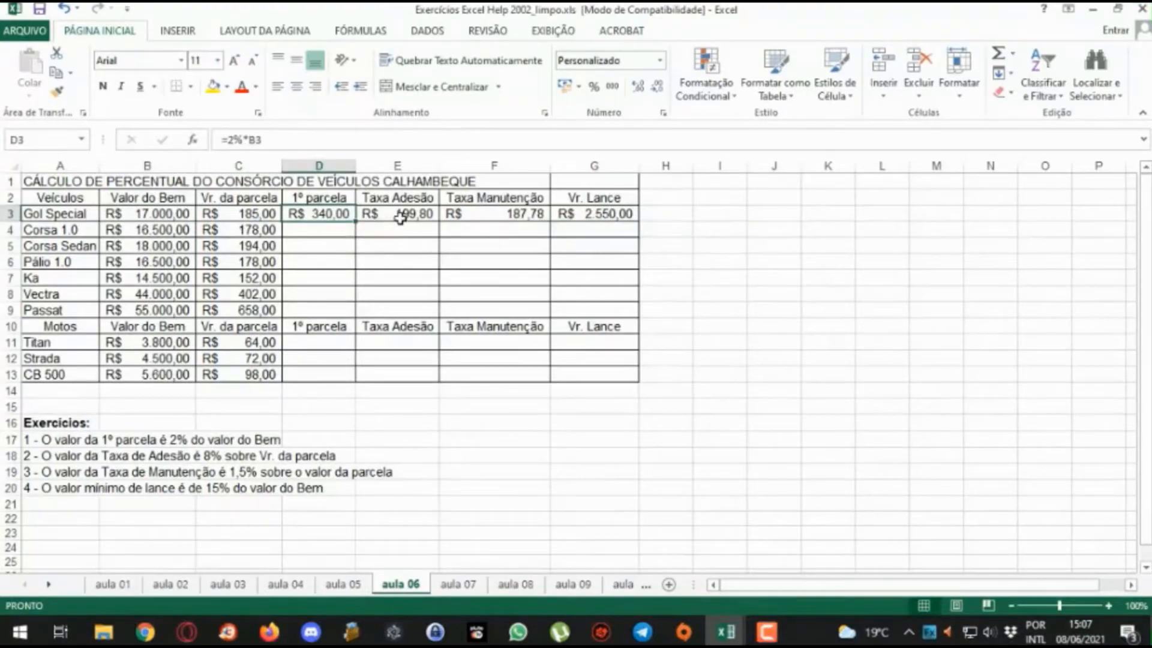
Step: Review the Gol Special's Taxa Adesão, Taxa Manutenção and Vr. Lance formulas in E3, F3 and G3
{"action": "left_click", "coordinate": [400, 218]}
{"action": "left_click", "coordinate": [489, 220]}
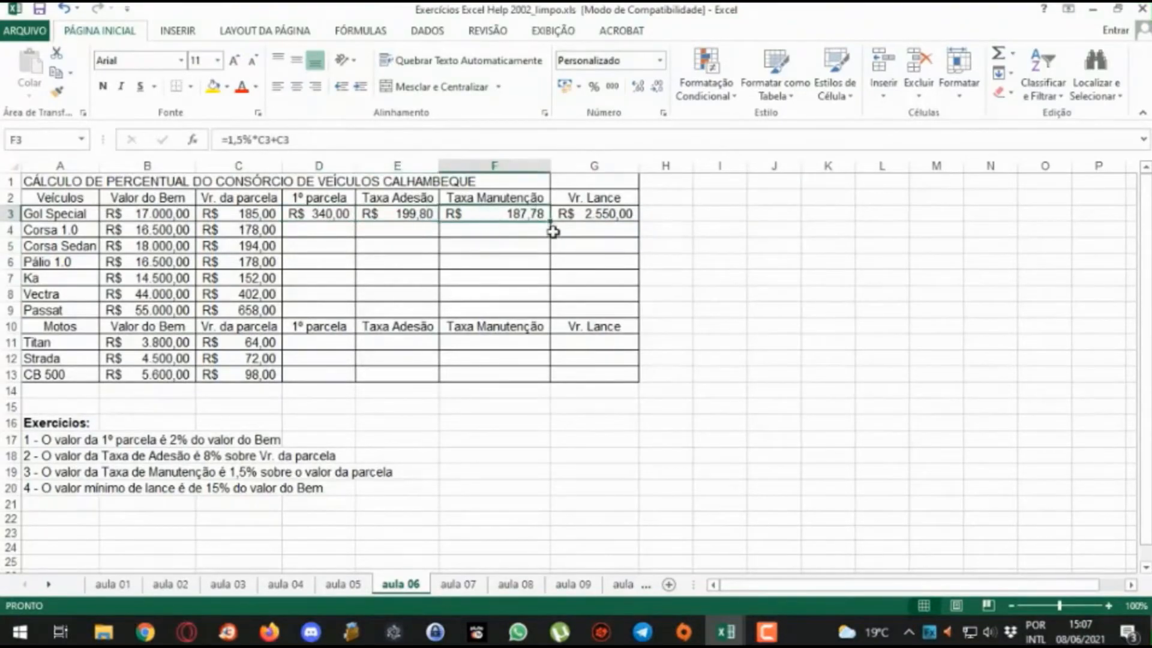
{"action": "left_click", "coordinate": [596, 216]}
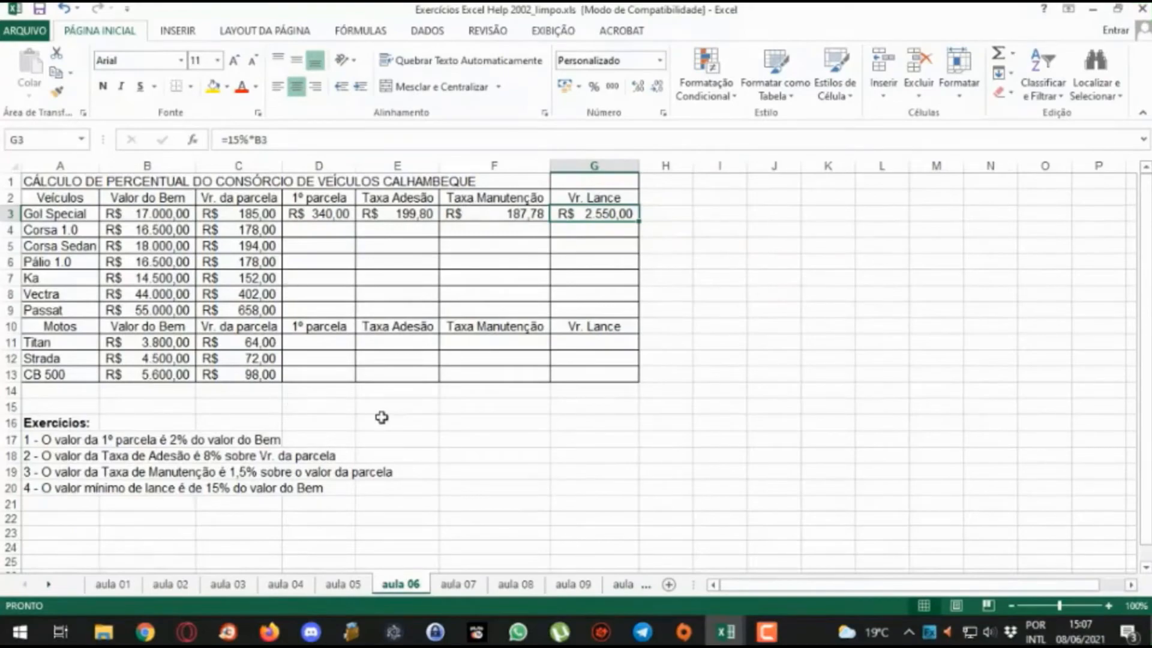
Step: Look through the exercises on sheets aula 07, aula 08 and aula 09
{"action": "left_click", "coordinate": [467, 588]}
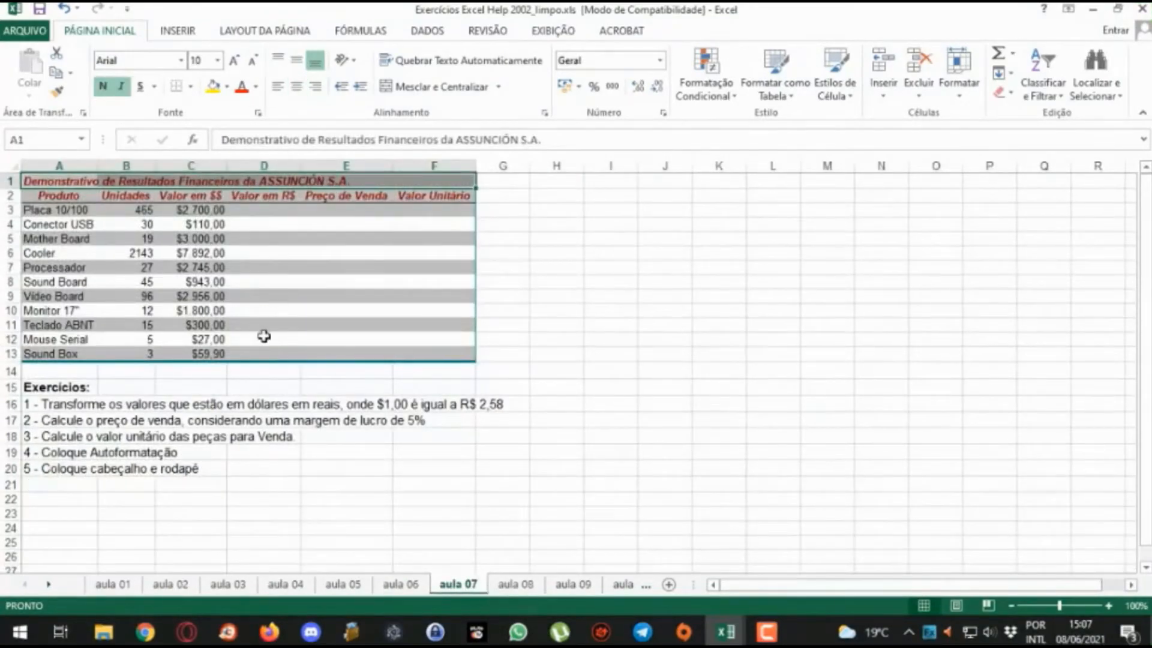
{"action": "left_click", "coordinate": [507, 586]}
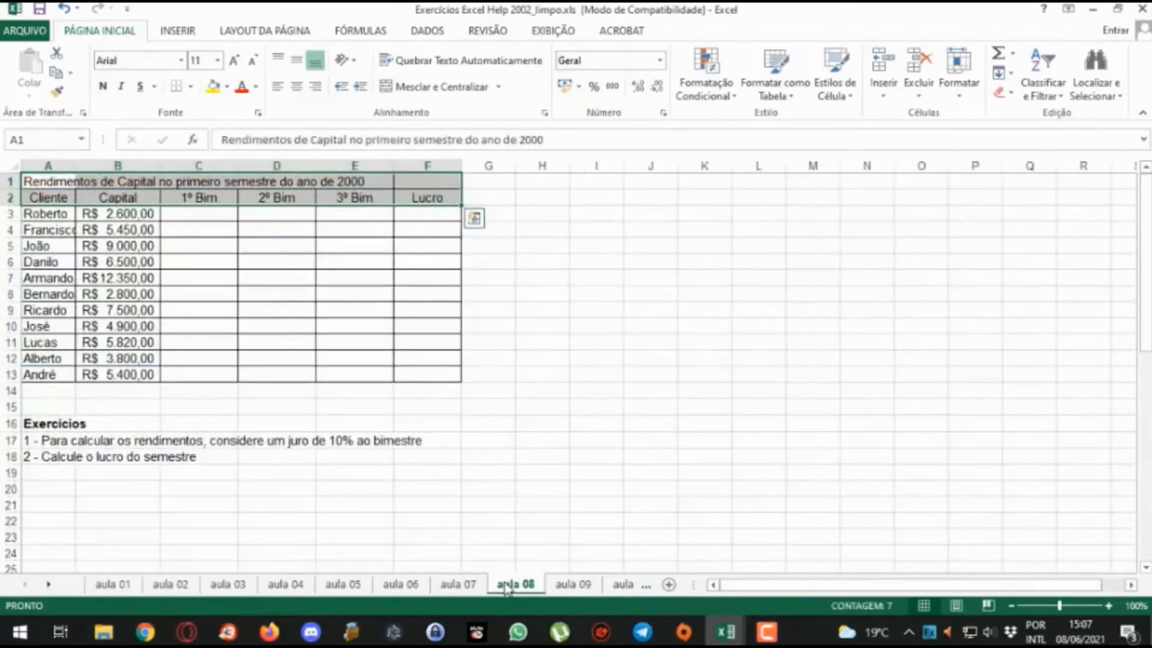
{"action": "left_click", "coordinate": [552, 586]}
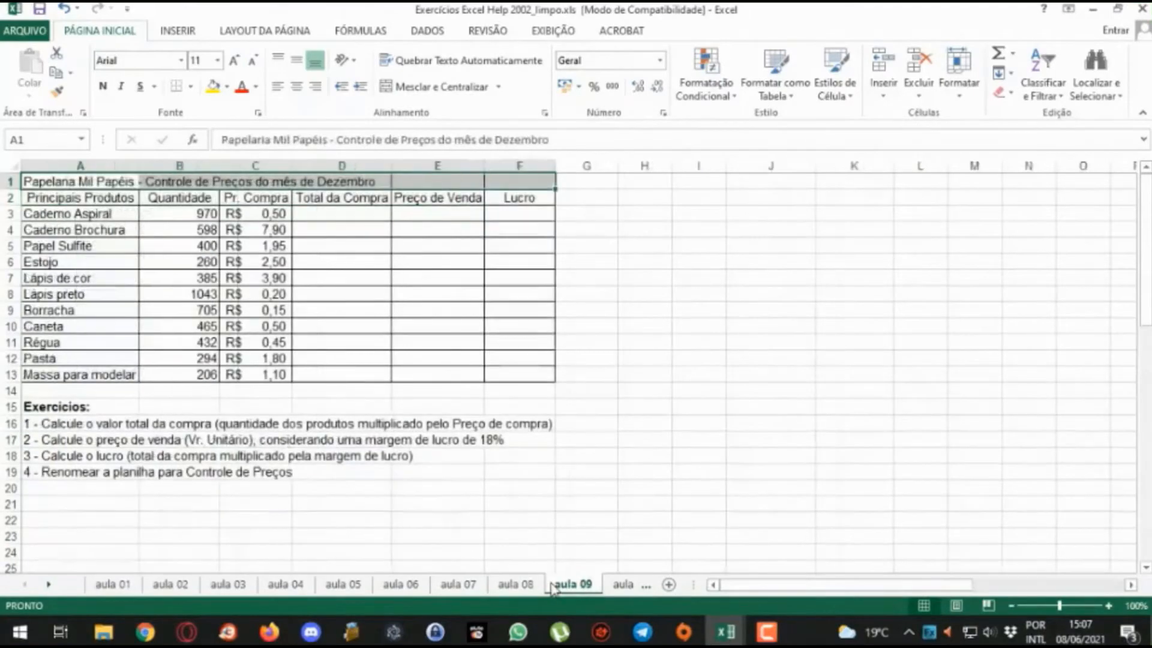
Step: On sheet aula 10, calculate the Pálio Ex's Estoque in E3 with the formula =C3-D3
{"action": "left_click", "coordinate": [620, 585]}
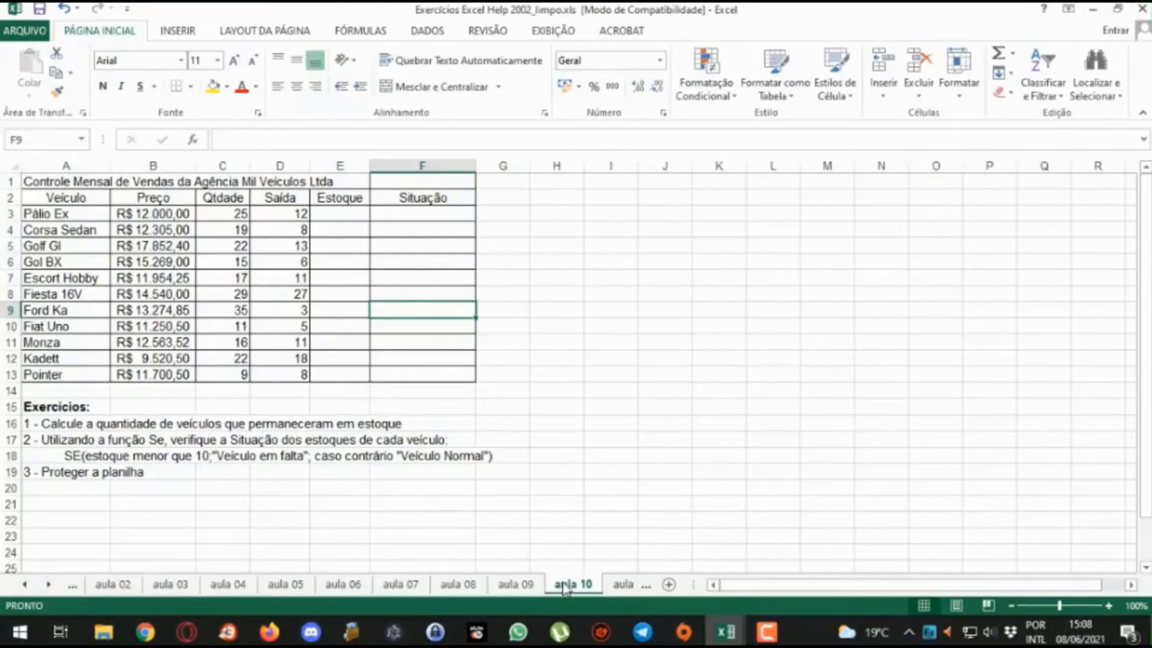
{"action": "left_click", "coordinate": [330, 220]}
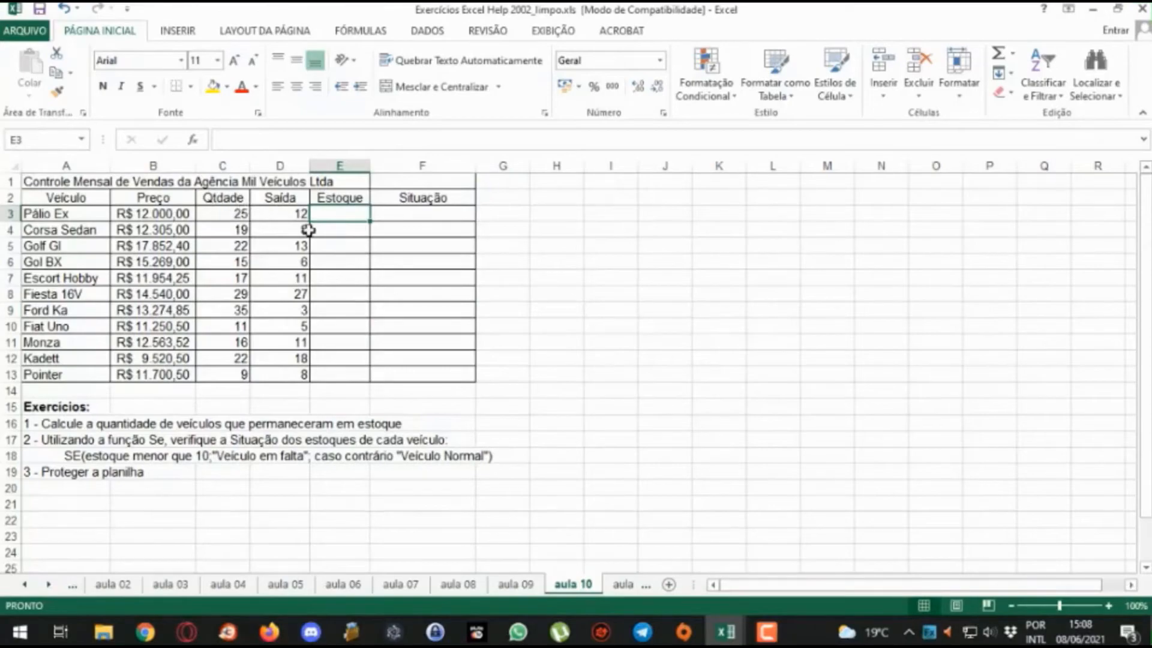
{"action": "left_click", "coordinate": [239, 212]}
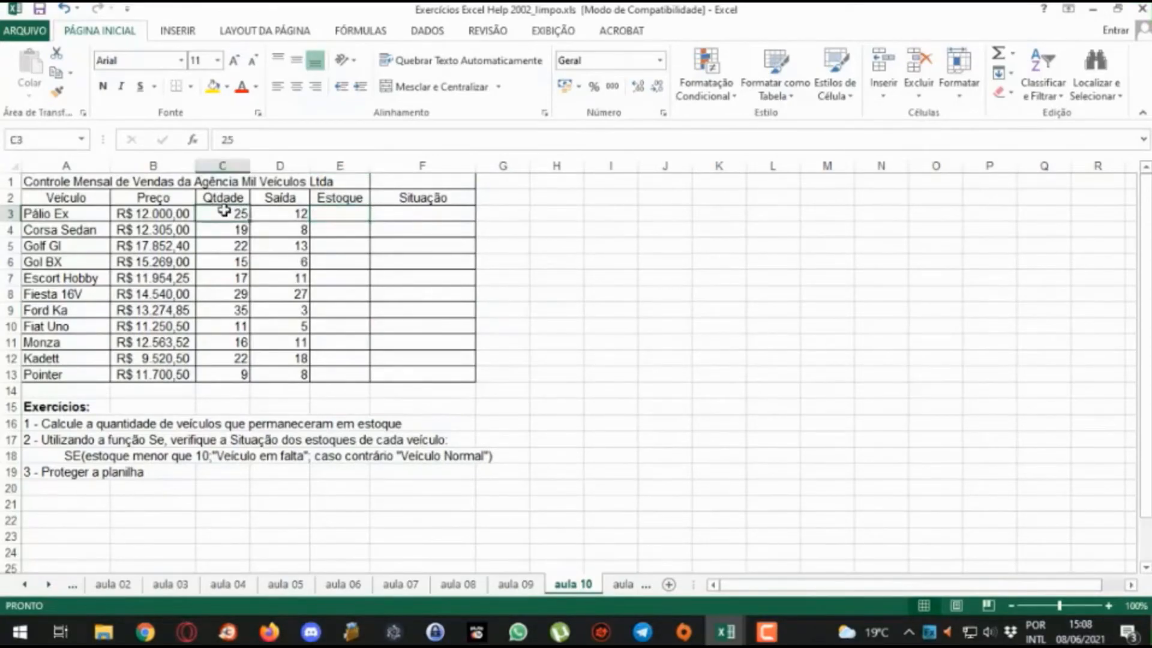
{"action": "left_click", "coordinate": [267, 214]}
{"action": "left_click", "coordinate": [324, 217]}
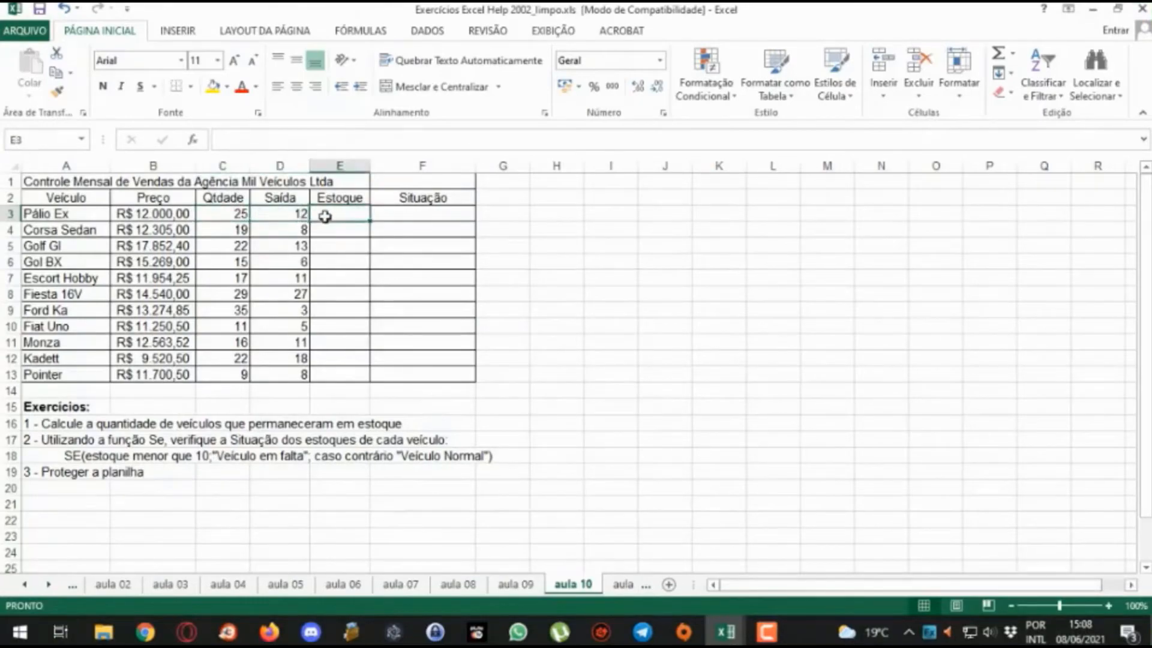
{"action": "type", "text": "="}
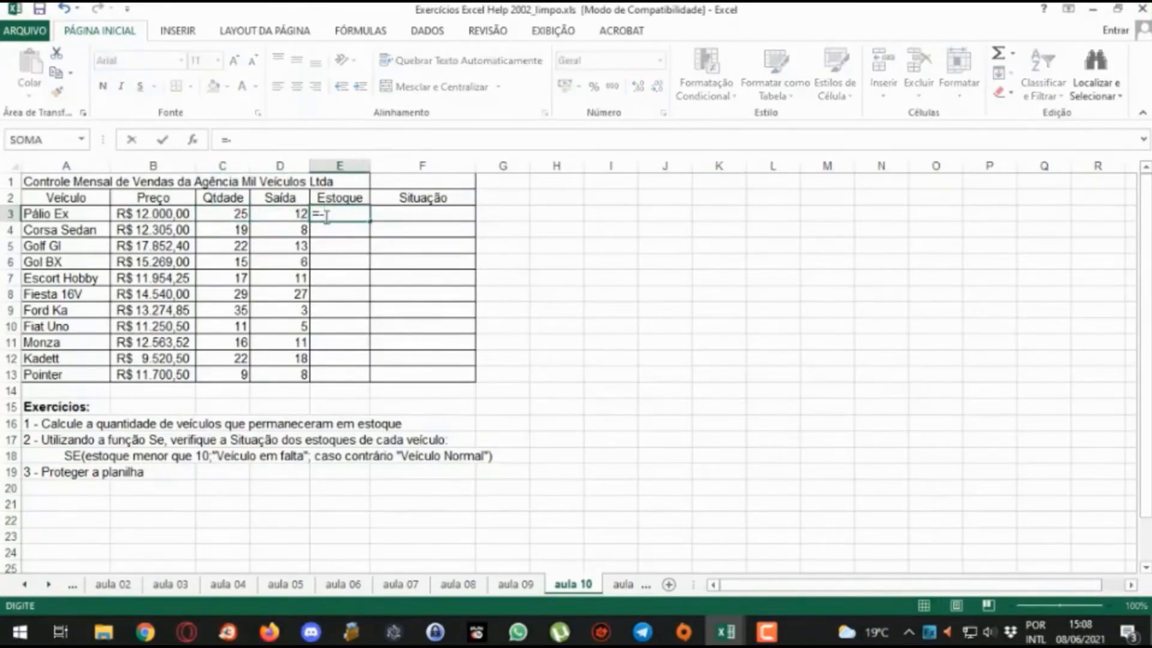
{"action": "left_click", "coordinate": [234, 221]}
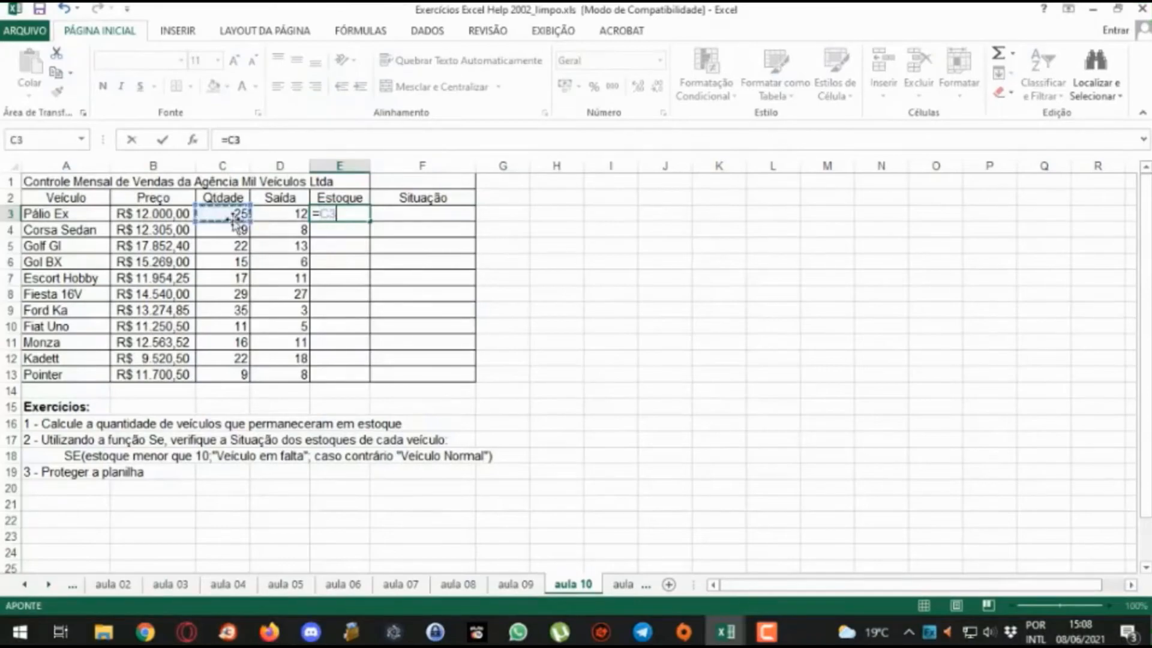
{"action": "type", "text": "-"}
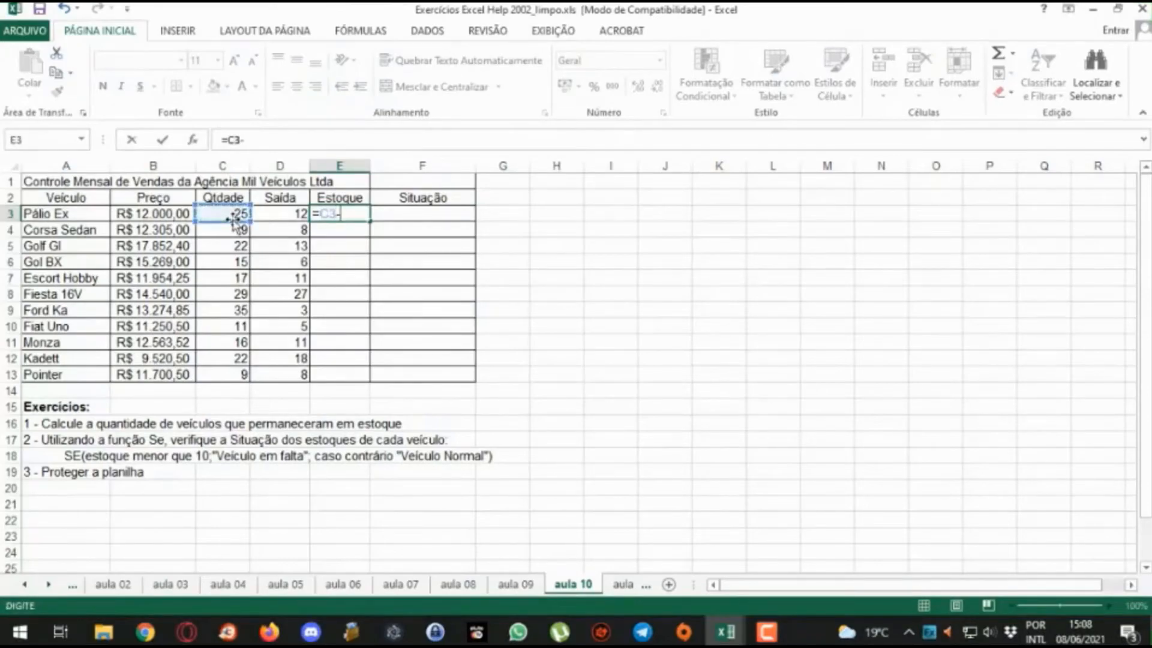
{"action": "left_click", "coordinate": [269, 214]}
{"action": "key", "text": "Return"}
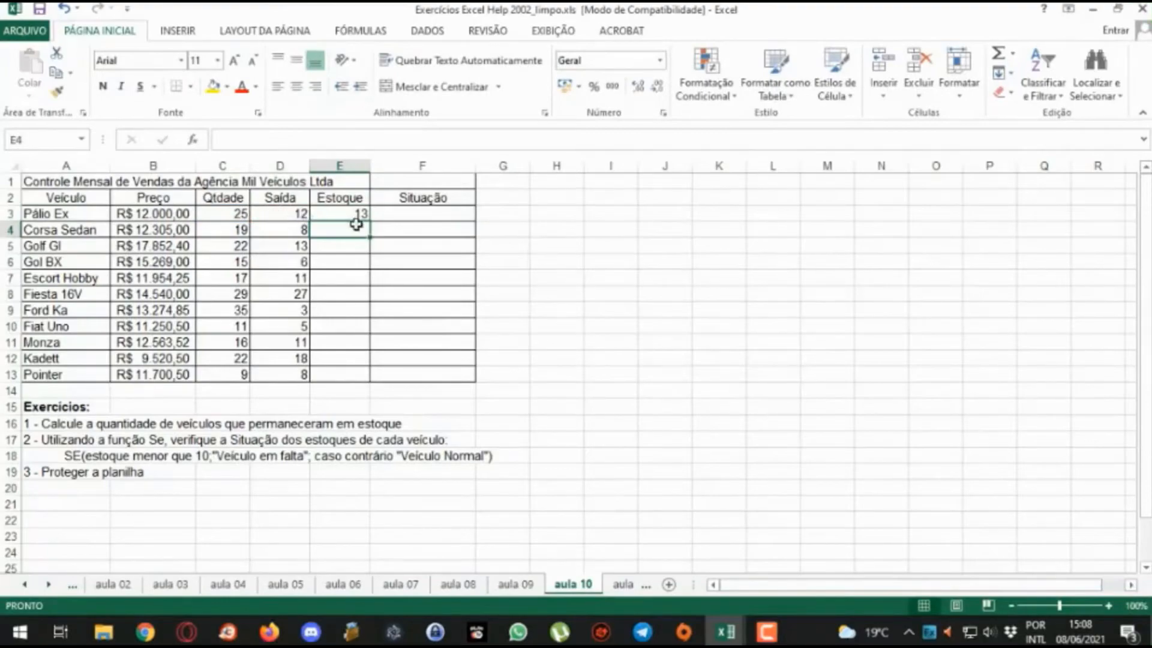
Step: Calculate the Corsa Sedan's Estoque in E4 with the formula =C4-D4
{"action": "left_click", "coordinate": [224, 230]}
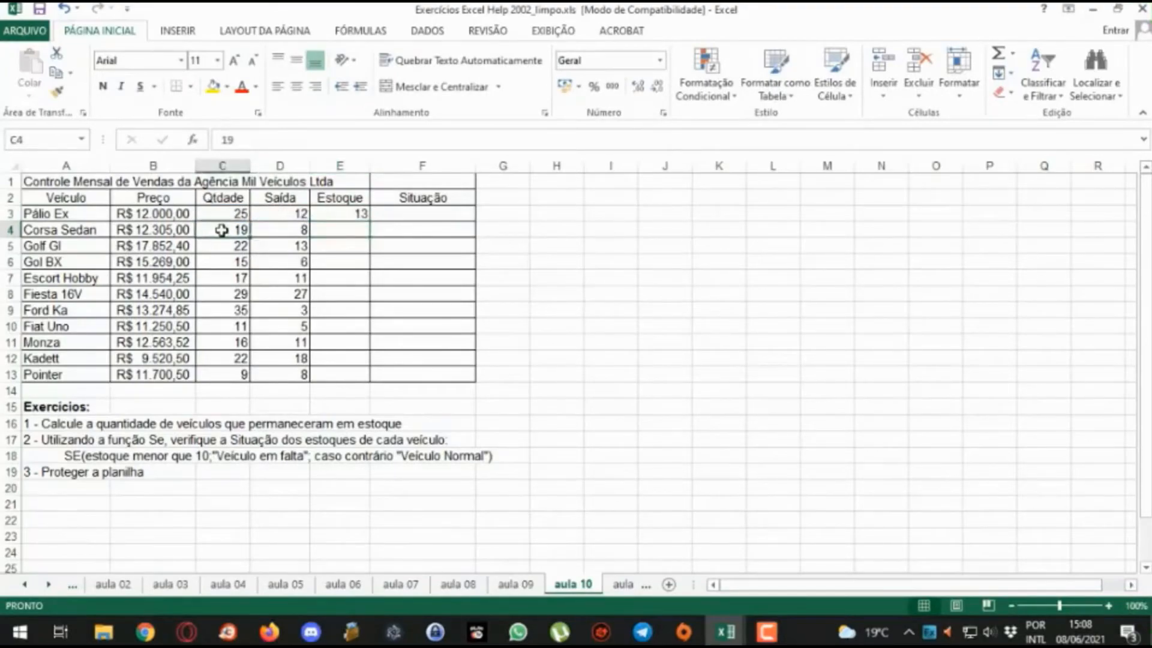
{"action": "left_click", "coordinate": [348, 231]}
{"action": "type", "text": "="}
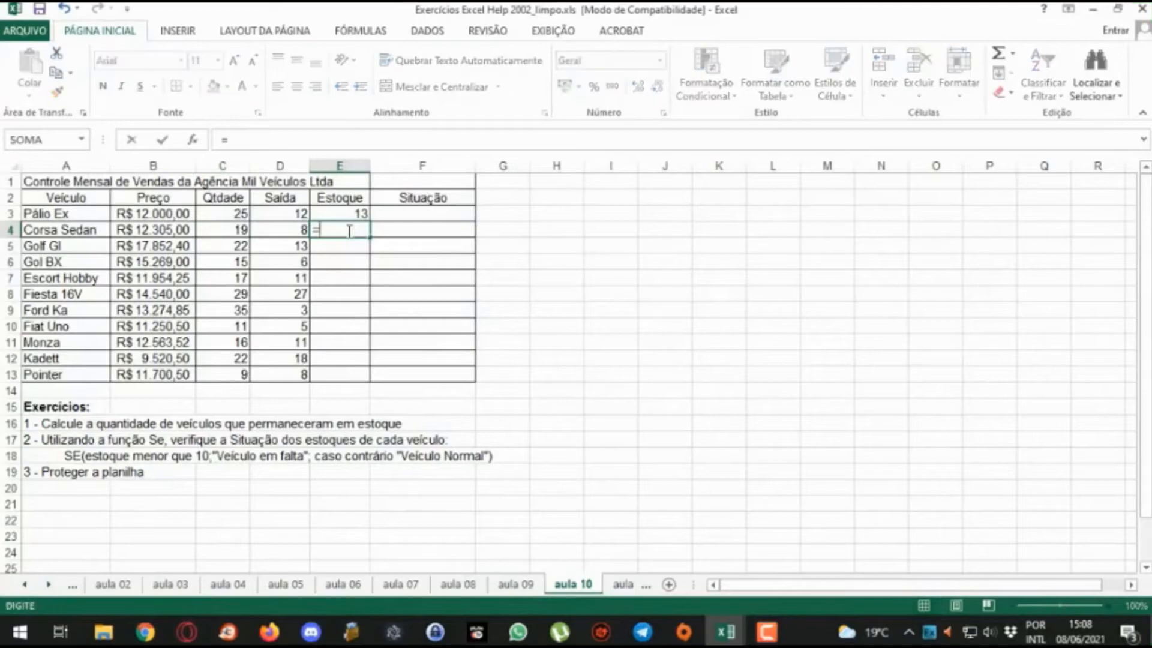
{"action": "left_click", "coordinate": [240, 231]}
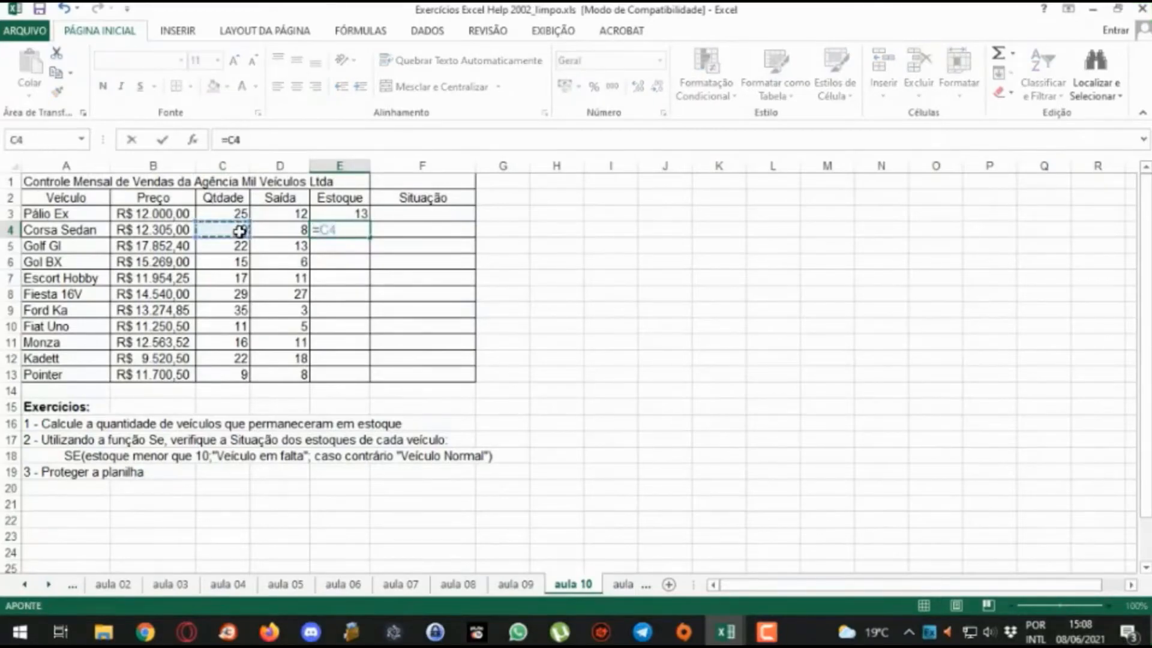
{"action": "type", "text": "-"}
{"action": "left_click", "coordinate": [266, 229]}
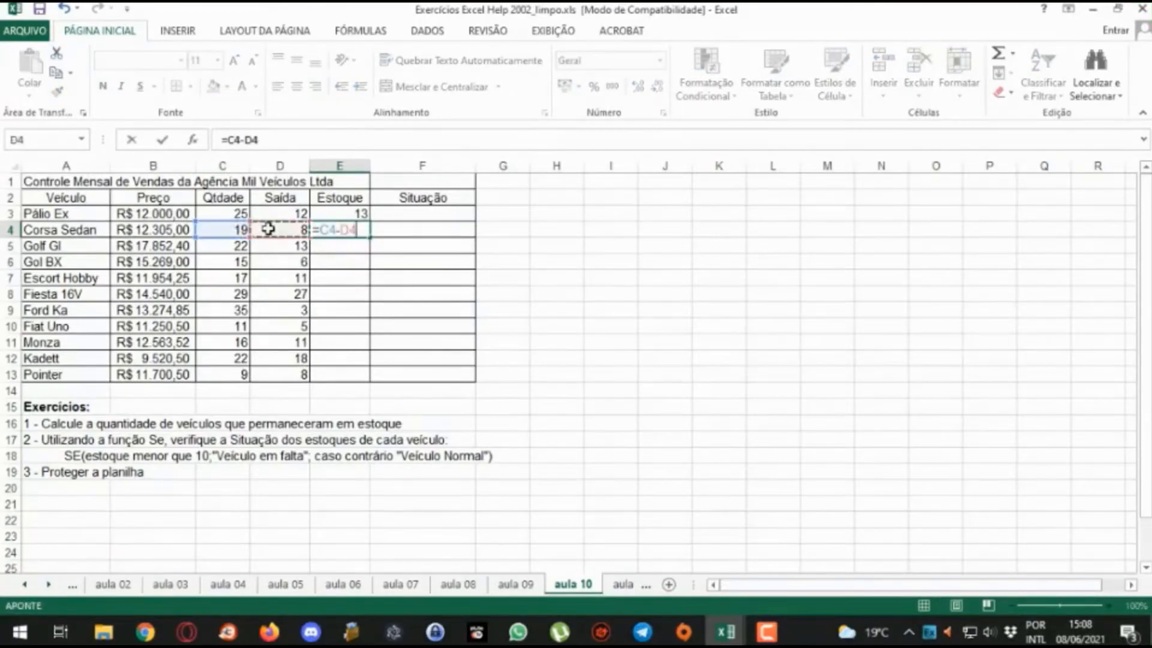
{"action": "key", "text": "Return"}
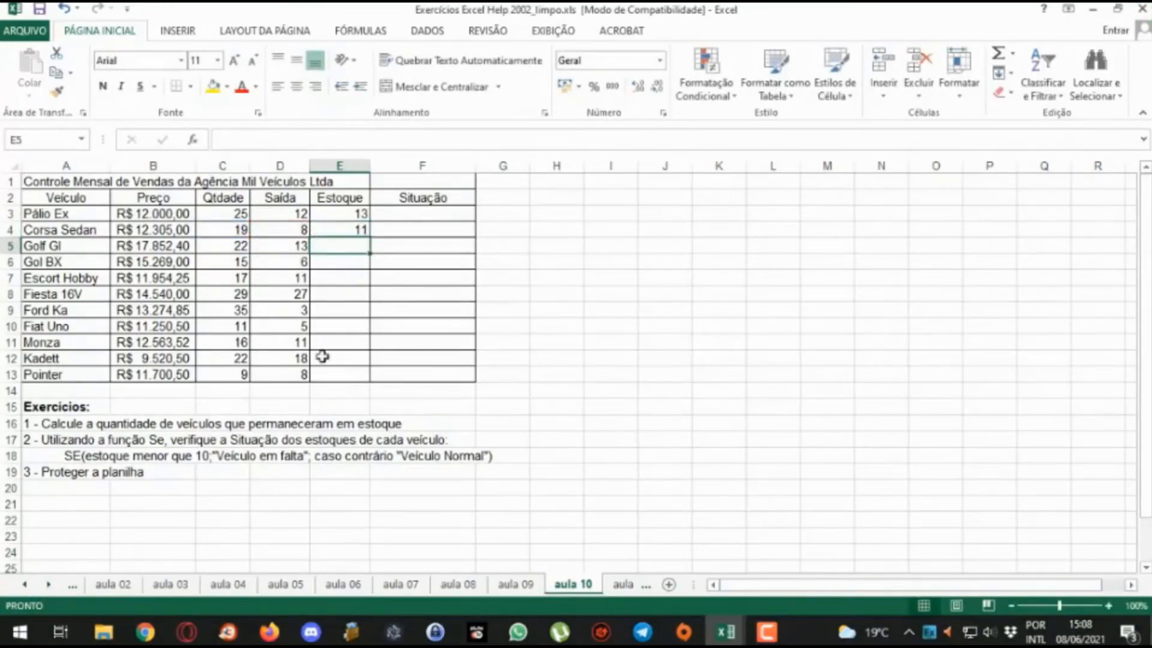
Step: Examine the SE function instruction in A18, including its condition and the two texts for the Situação column
{"action": "left_click", "coordinate": [426, 215]}
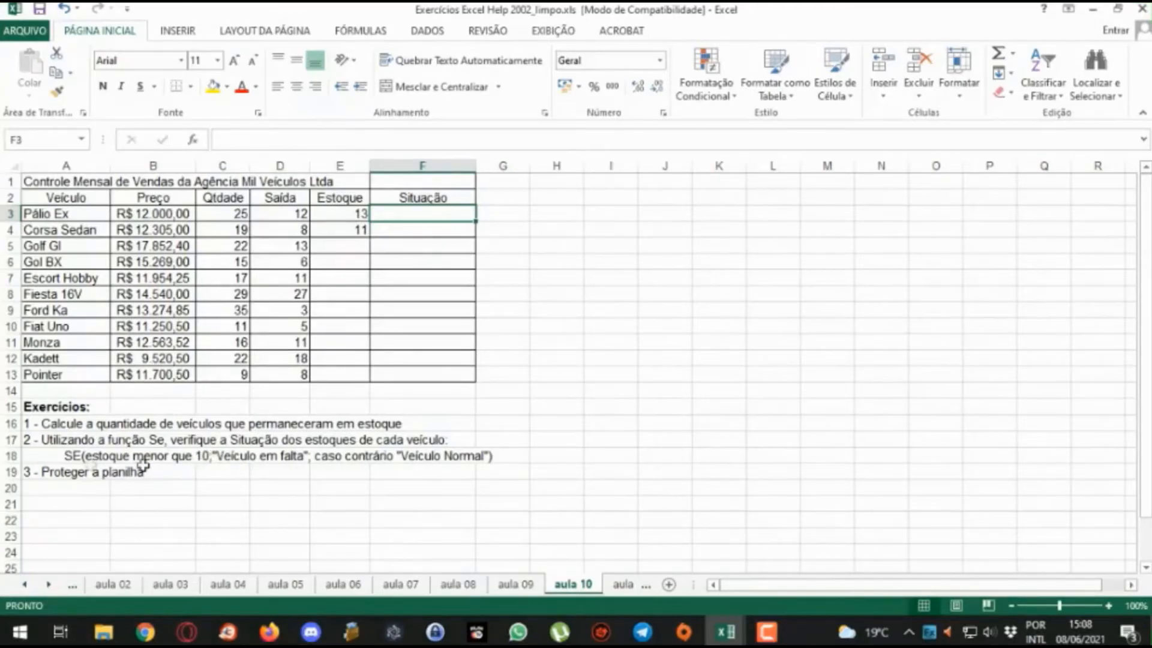
{"action": "left_click", "coordinate": [47, 455]}
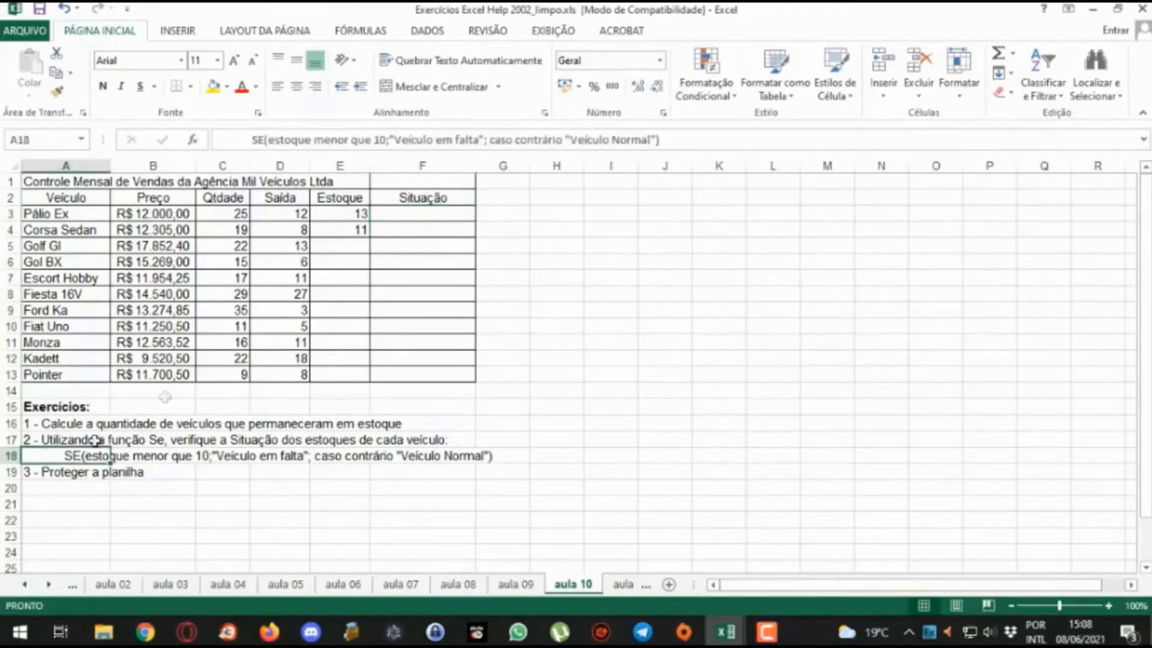
{"action": "double_click", "coordinate": [218, 456]}
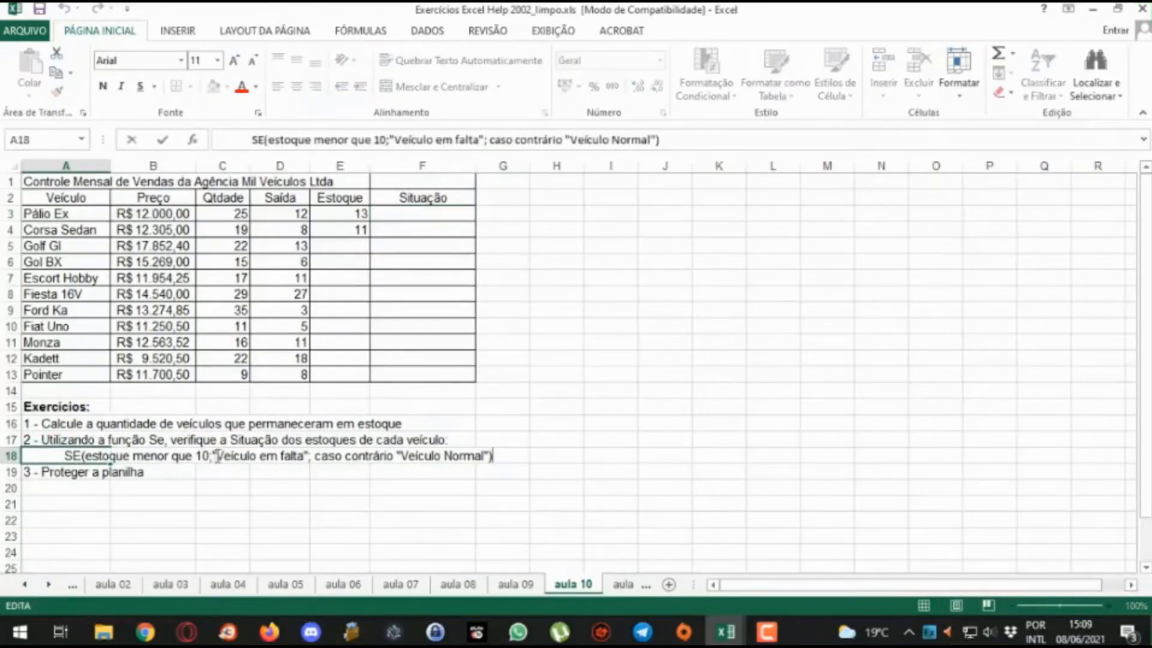
{"action": "left_click", "coordinate": [213, 456]}
{"action": "left_click_drag", "start_coordinate": [214, 456], "coordinate": [295, 464]}
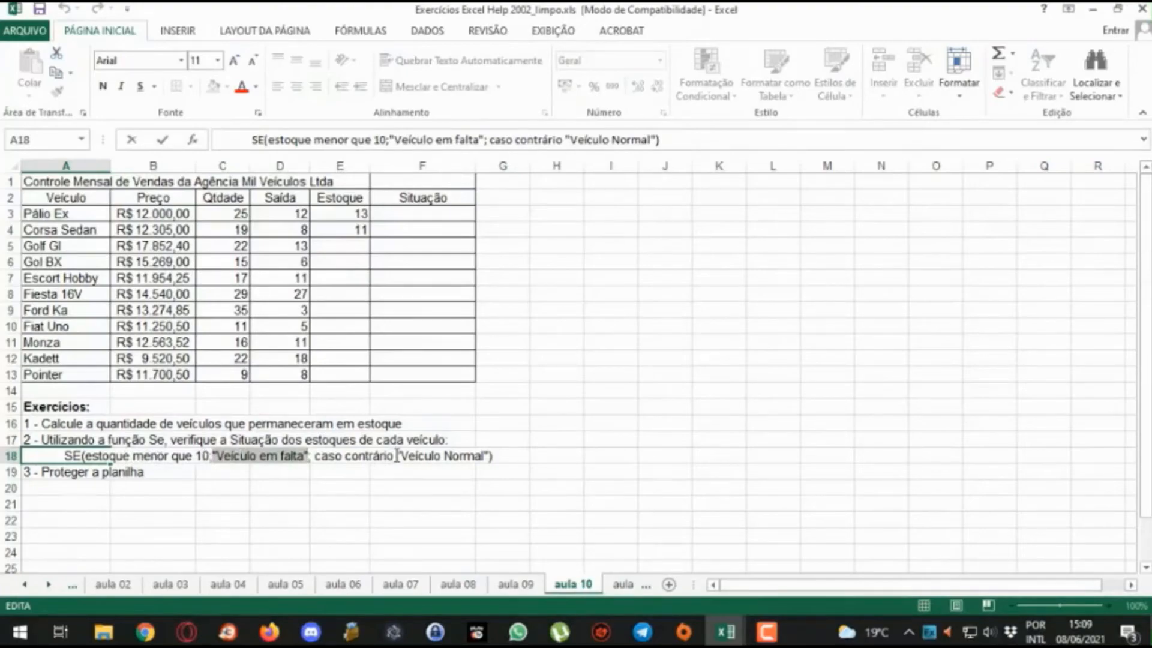
{"action": "left_click_drag", "start_coordinate": [394, 456], "coordinate": [492, 455]}
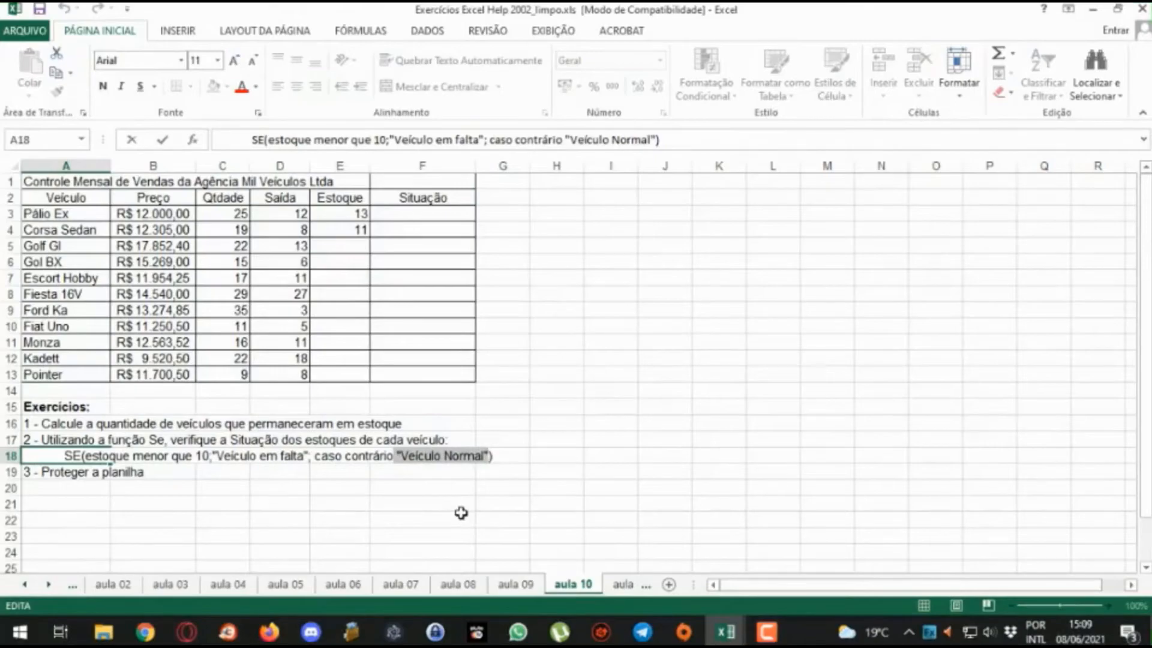
Step: Enter the Pálio Ex's Situação formula in F3 as =se(E3<10;"Veículo Normal";"Veículo Normal")
{"action": "left_click", "coordinate": [413, 213]}
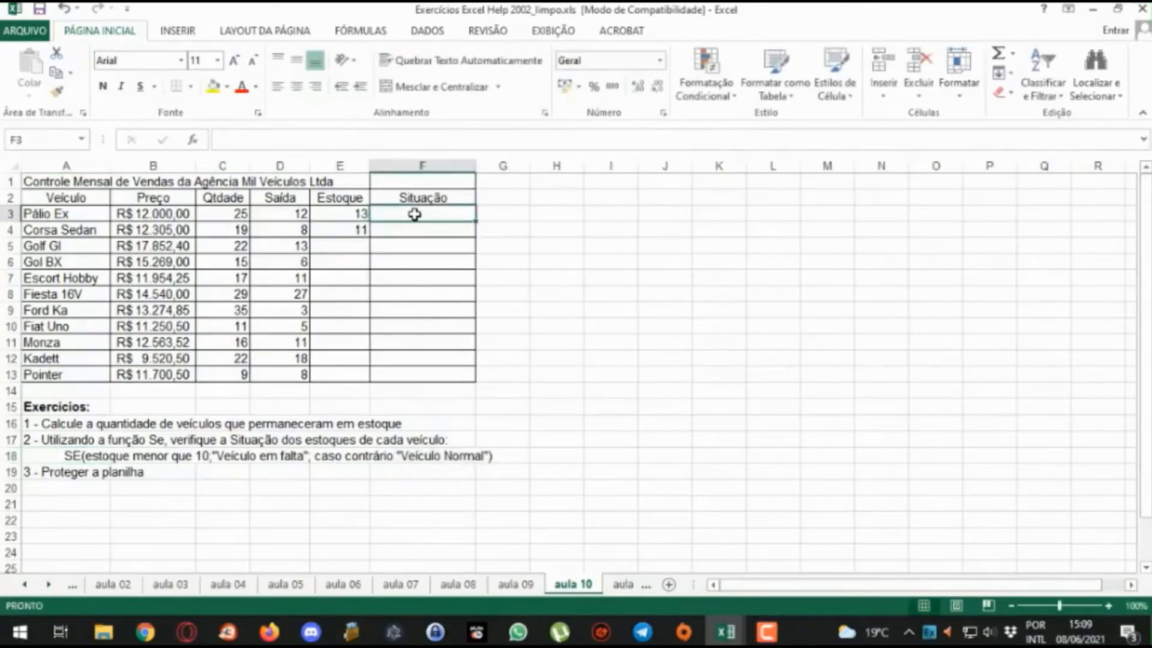
{"action": "type", "text": "=se"}
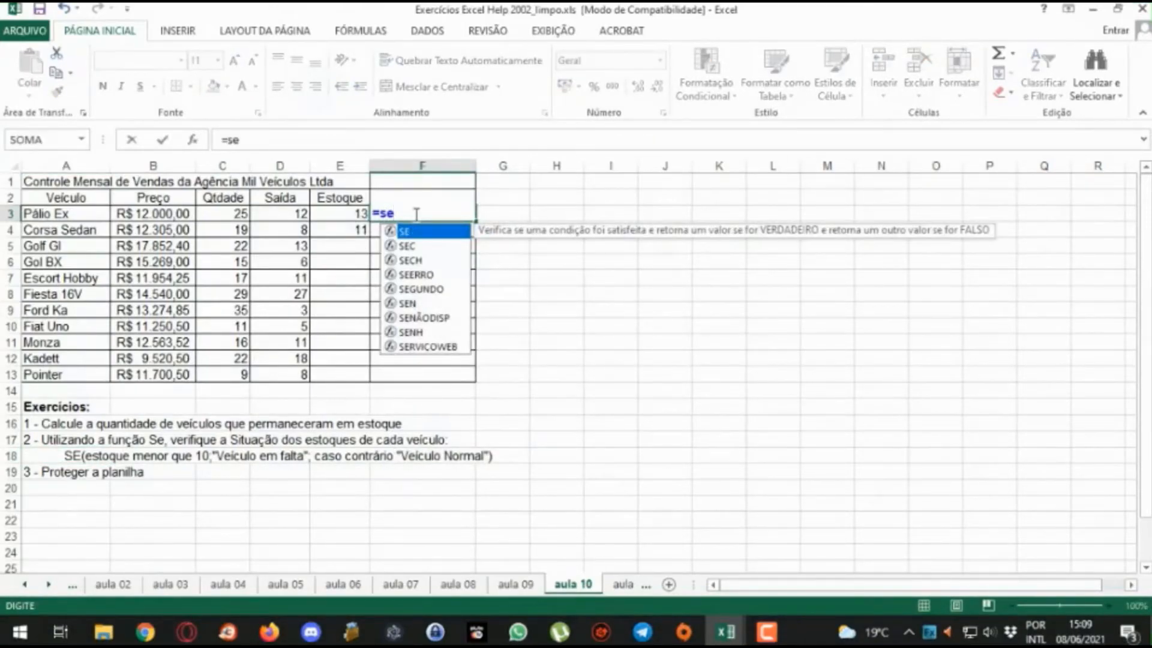
{"action": "type", "text": "("}
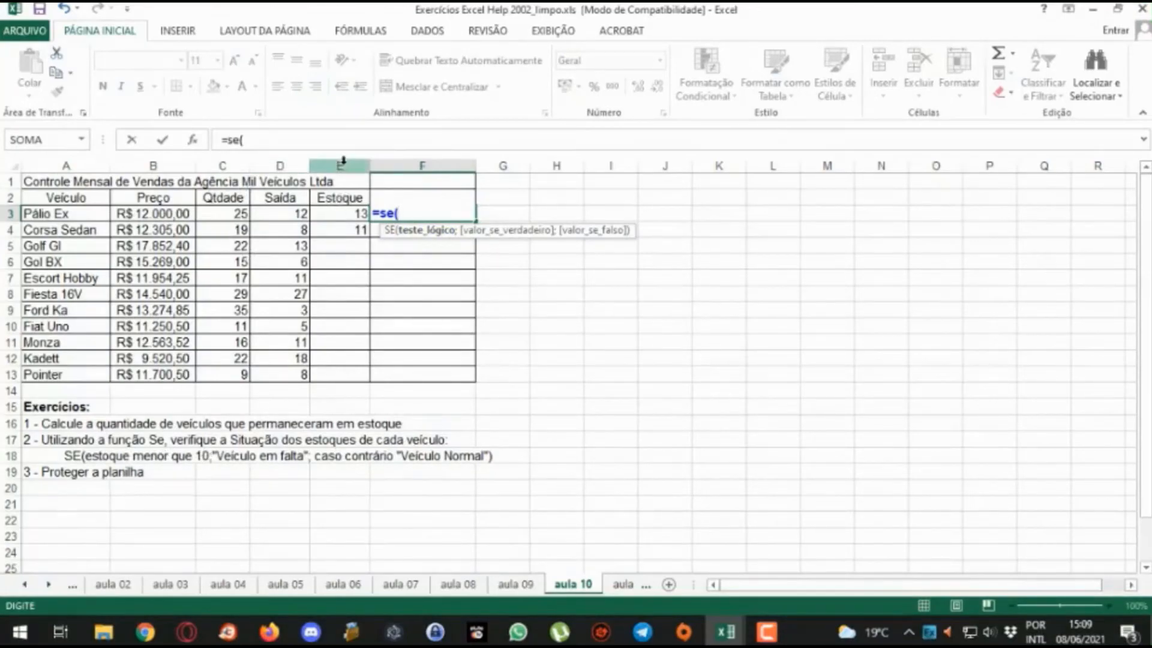
{"action": "left_click", "coordinate": [338, 217]}
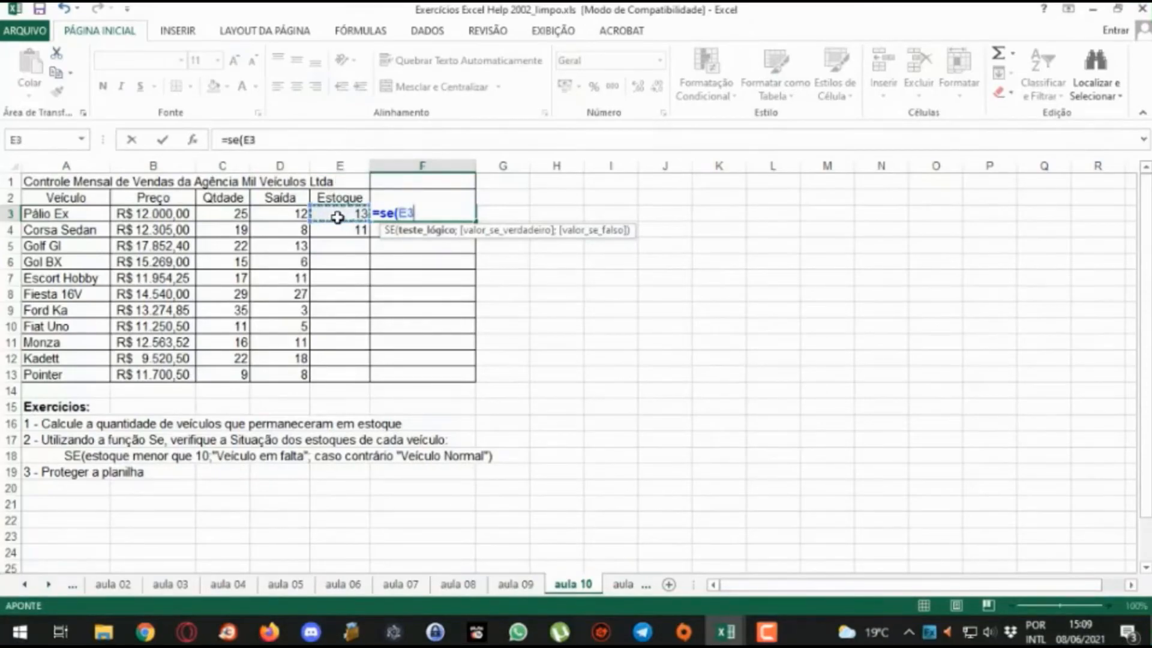
{"action": "type", "text": "<10"}
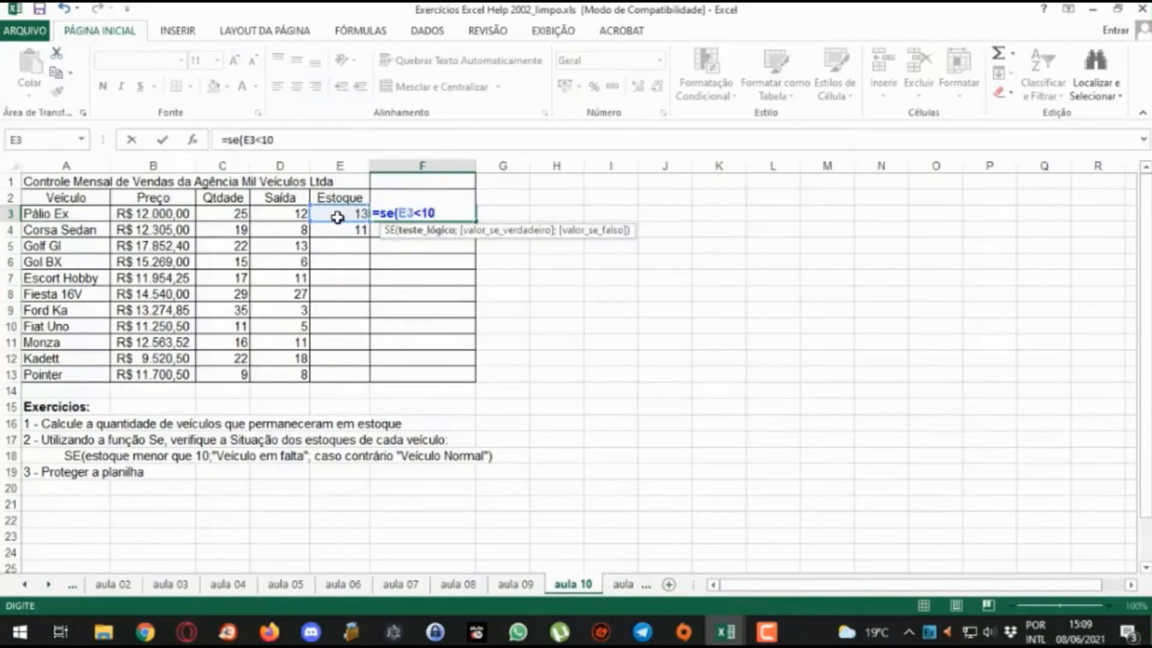
{"action": "type", "text": ";"}
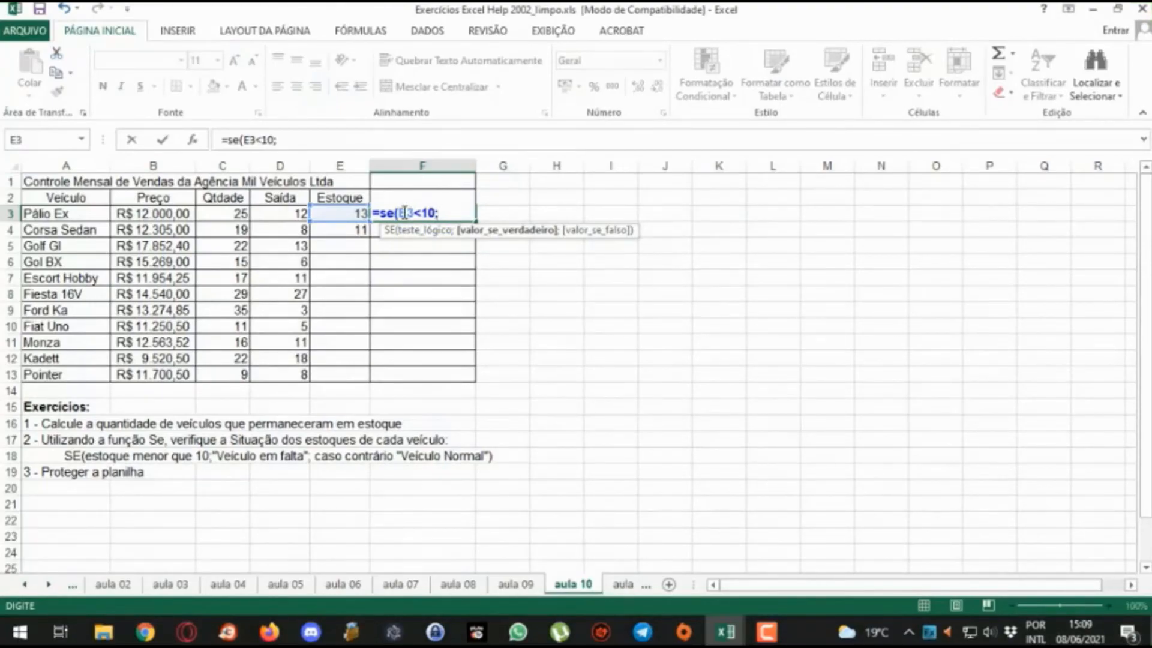
{"action": "type", "text": "\"Veiculo Norm"}
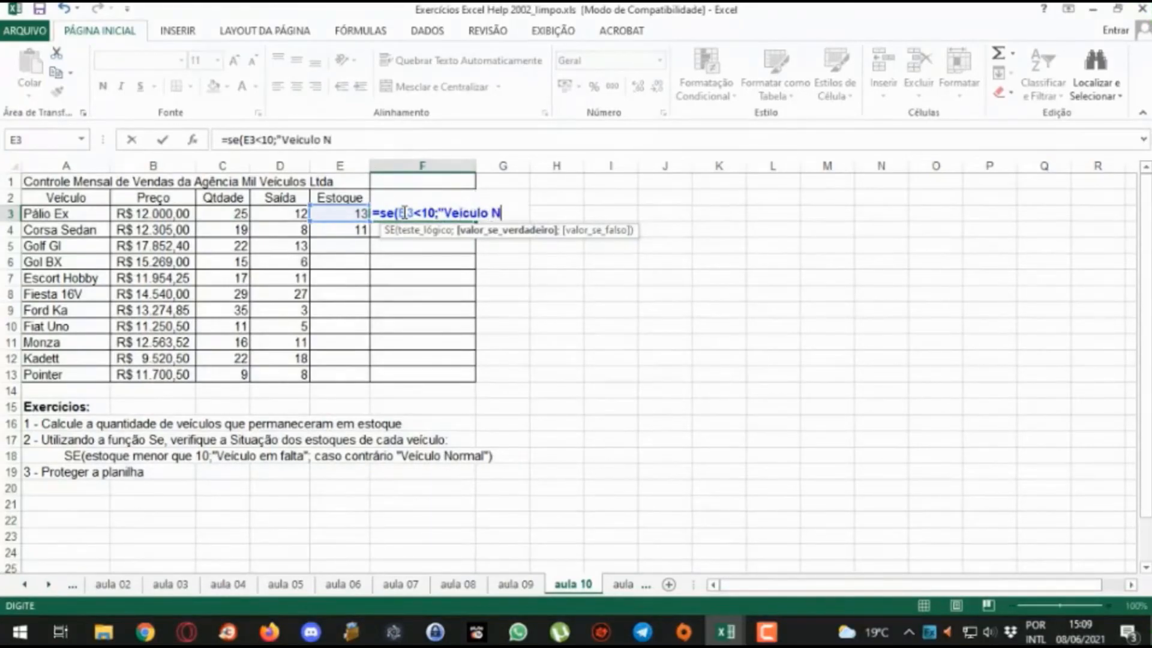
{"action": "type", "text": "al"}
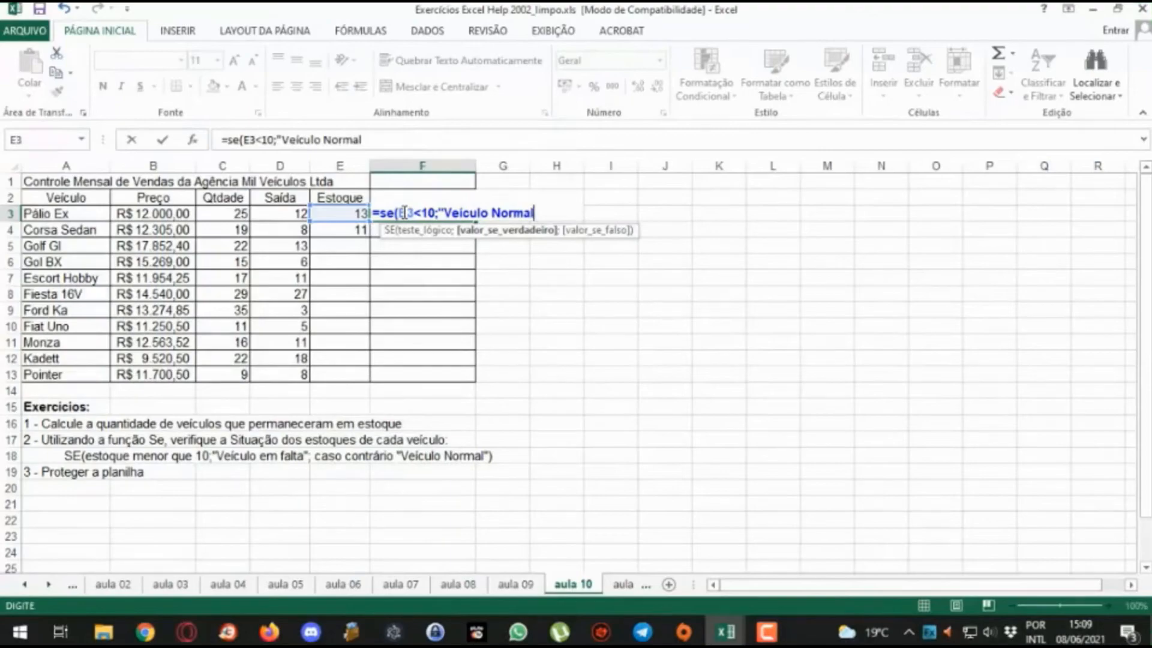
{"action": "type", "text": "\";"}
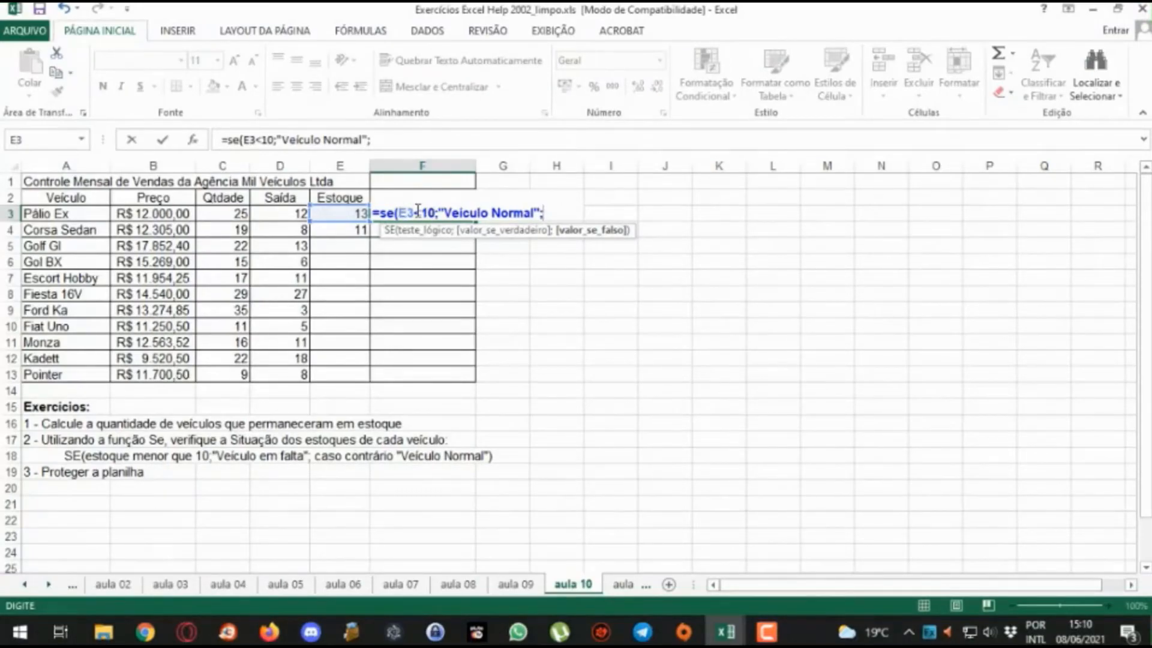
{"action": "type", "text": "\"Veiculo Normal"}
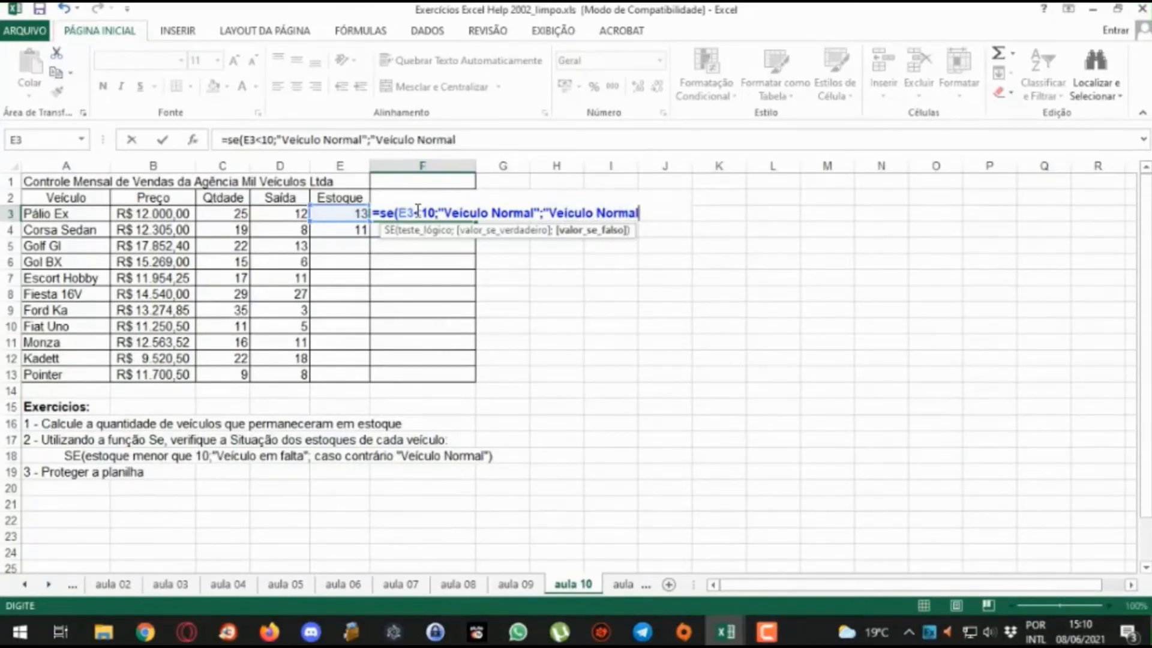
{"action": "type", "text": "\")"}
{"action": "key", "text": "Return"}
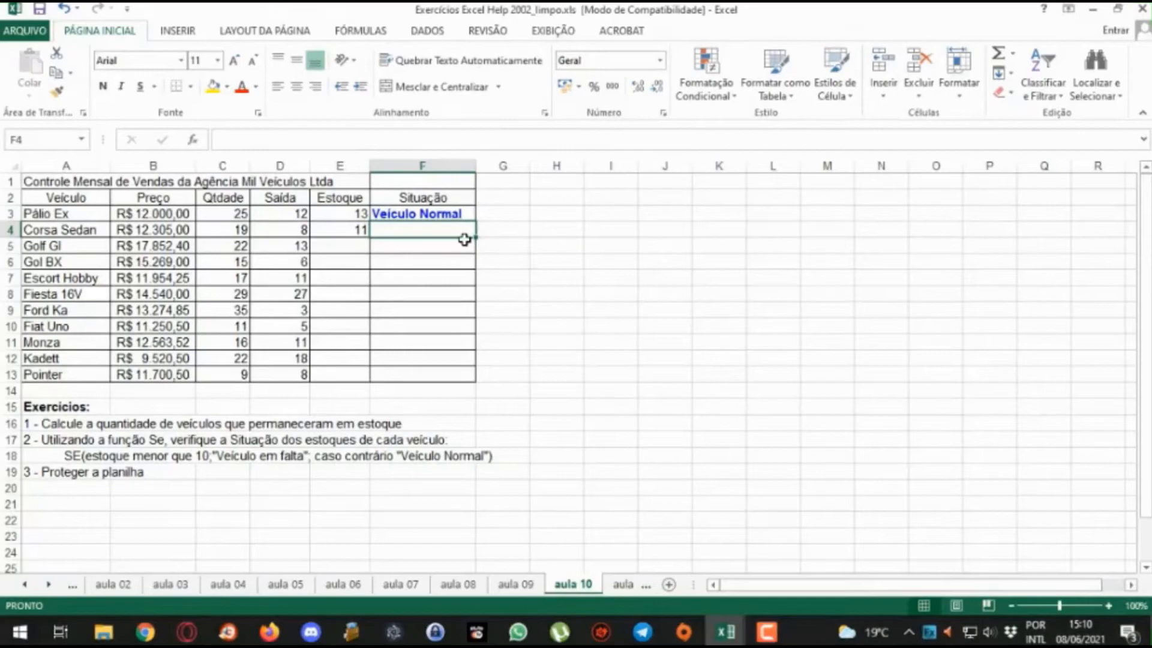
Step: Calculate the Golf Gl's Estoque in E5 with the formula =C5-D5
{"action": "left_click", "coordinate": [306, 230]}
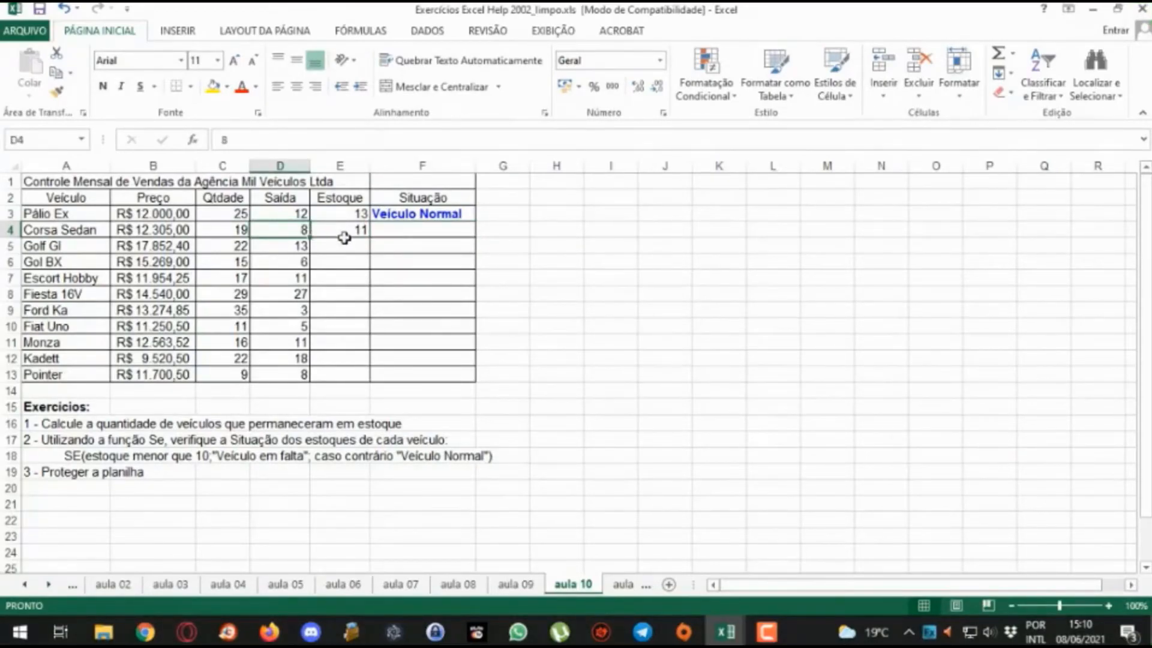
{"action": "left_click", "coordinate": [242, 246]}
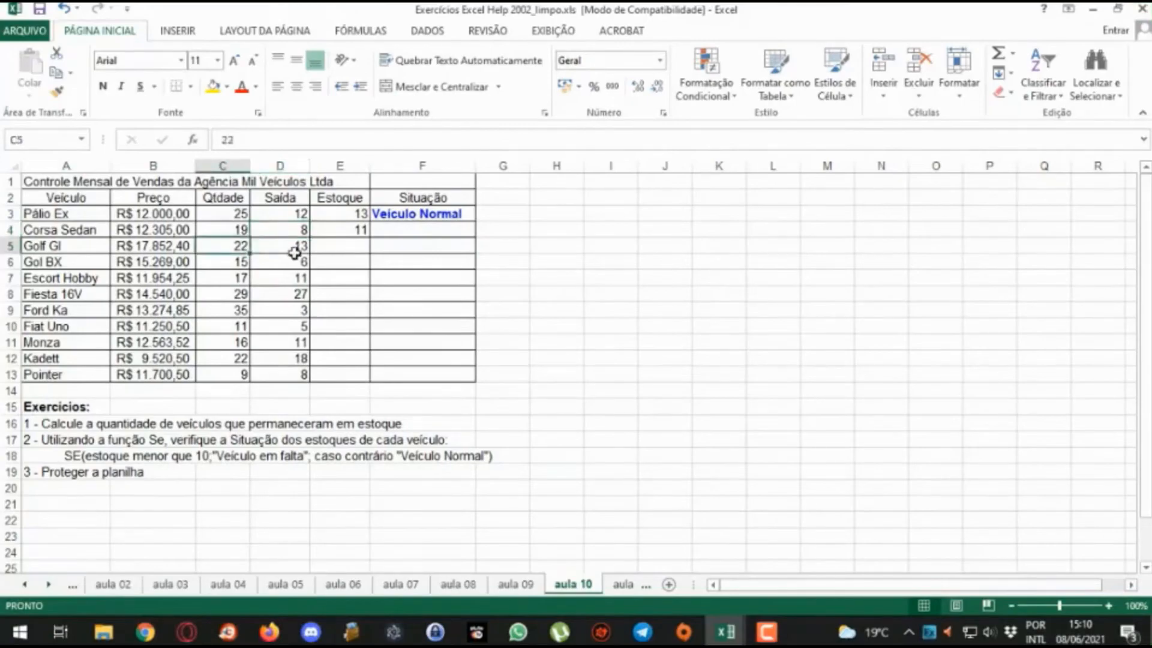
{"action": "left_click", "coordinate": [356, 247]}
{"action": "type", "text": "="}
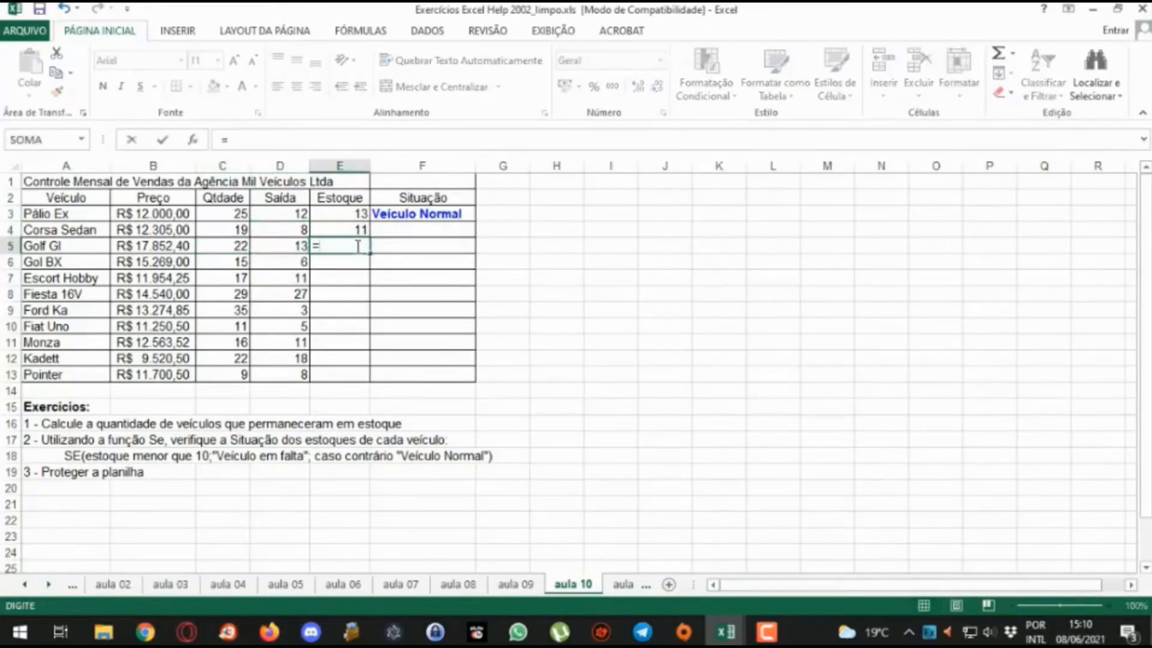
{"action": "left_click", "coordinate": [227, 248]}
{"action": "type", "text": "-"}
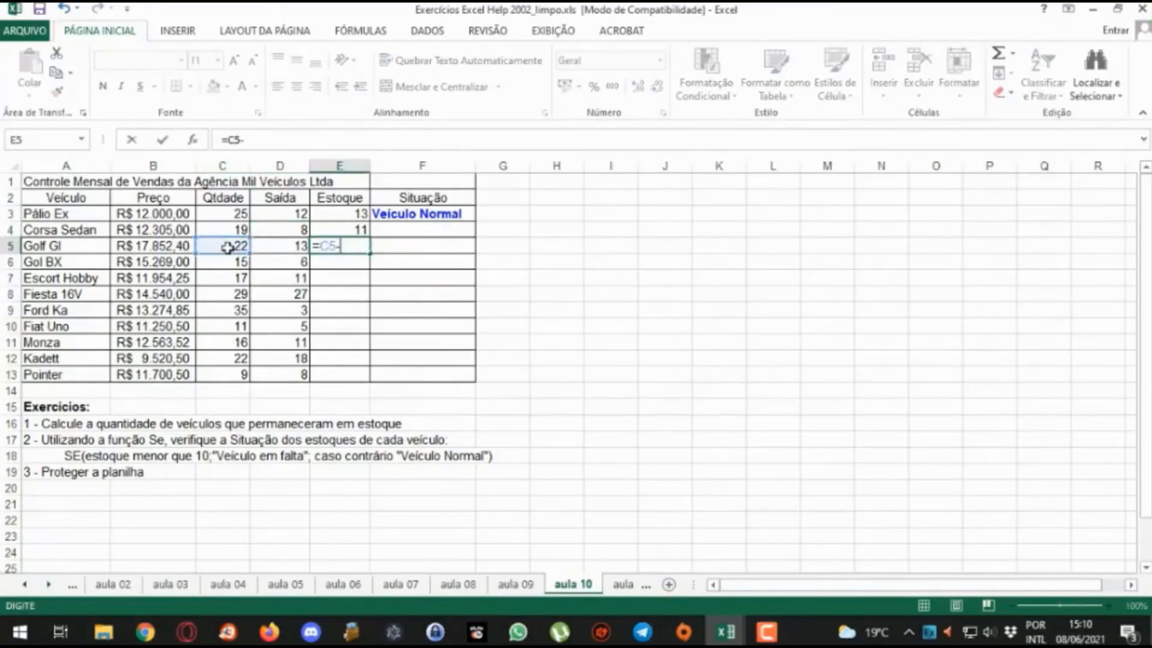
{"action": "left_click", "coordinate": [271, 246]}
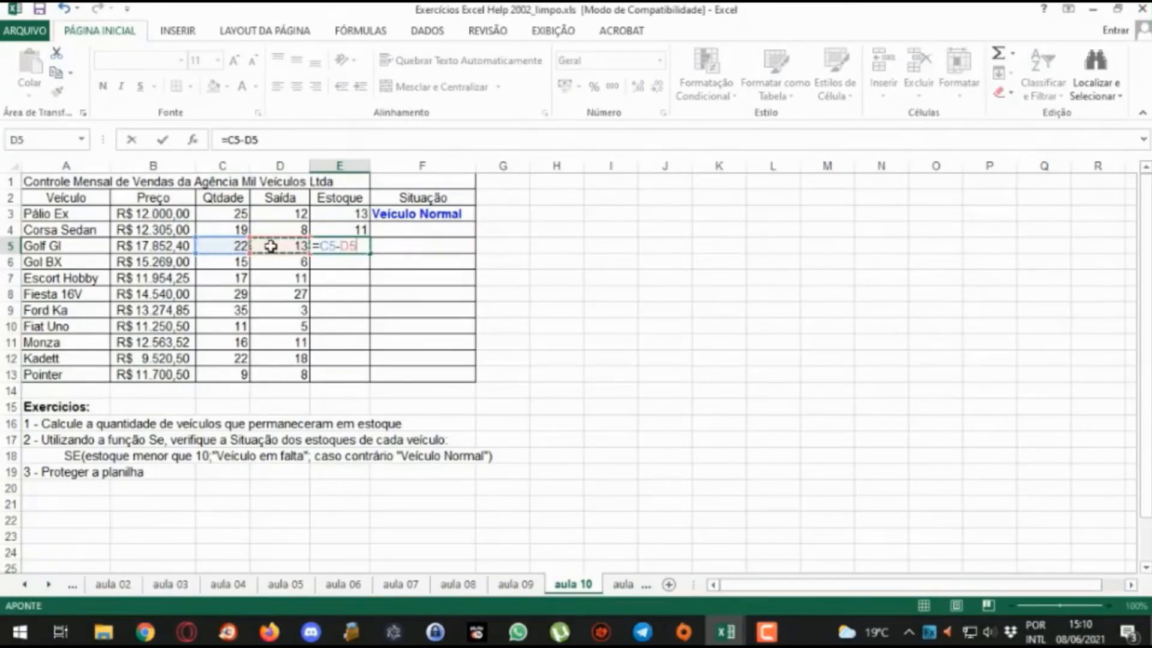
{"action": "key", "text": "Return"}
Step: Enter the Golf Gl's Situação formula in F5 as =se(E5<10;"Veículo Normal";"Veículo em Falta")
{"action": "left_click", "coordinate": [393, 245]}
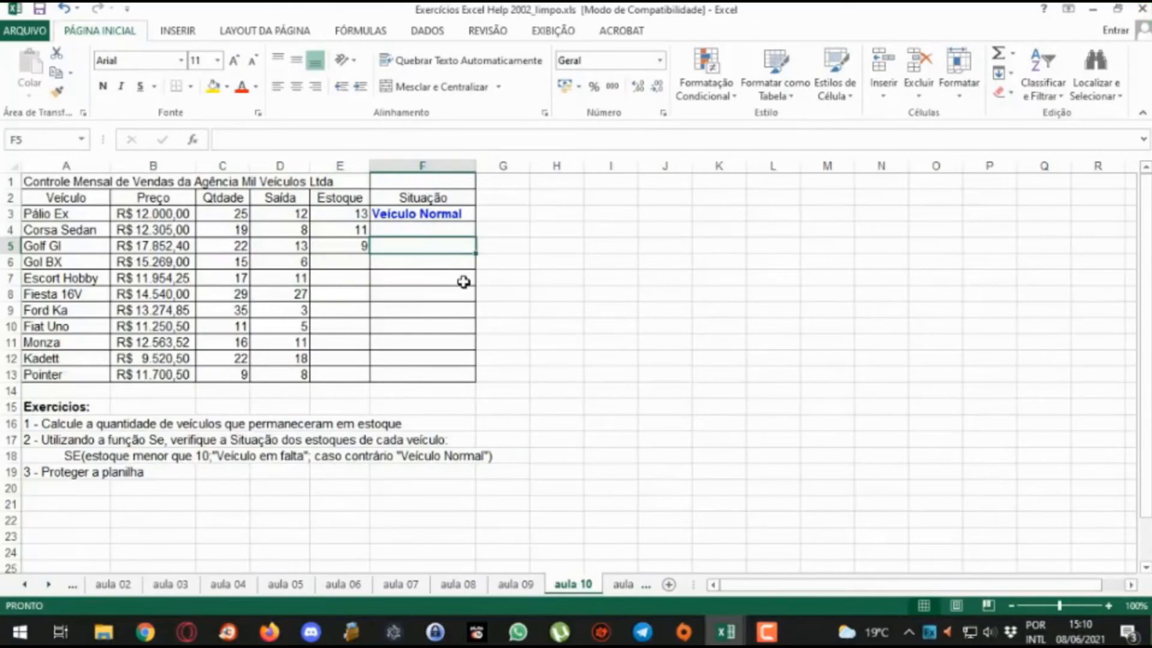
{"action": "type", "text": "=se("}
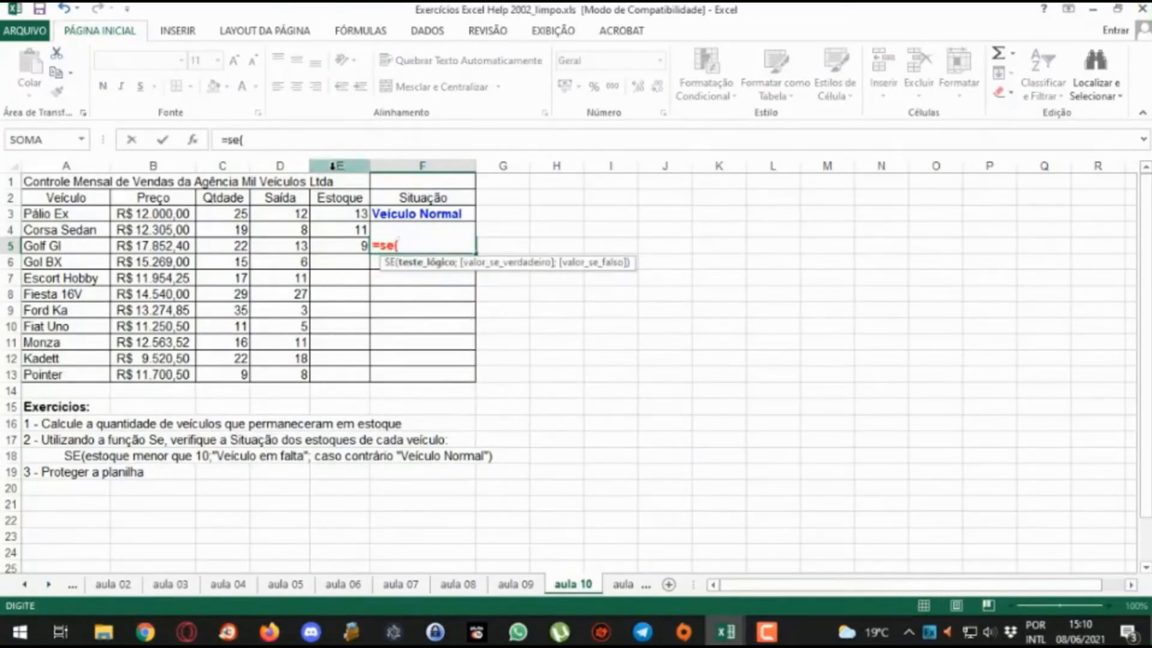
{"action": "left_click", "coordinate": [339, 246]}
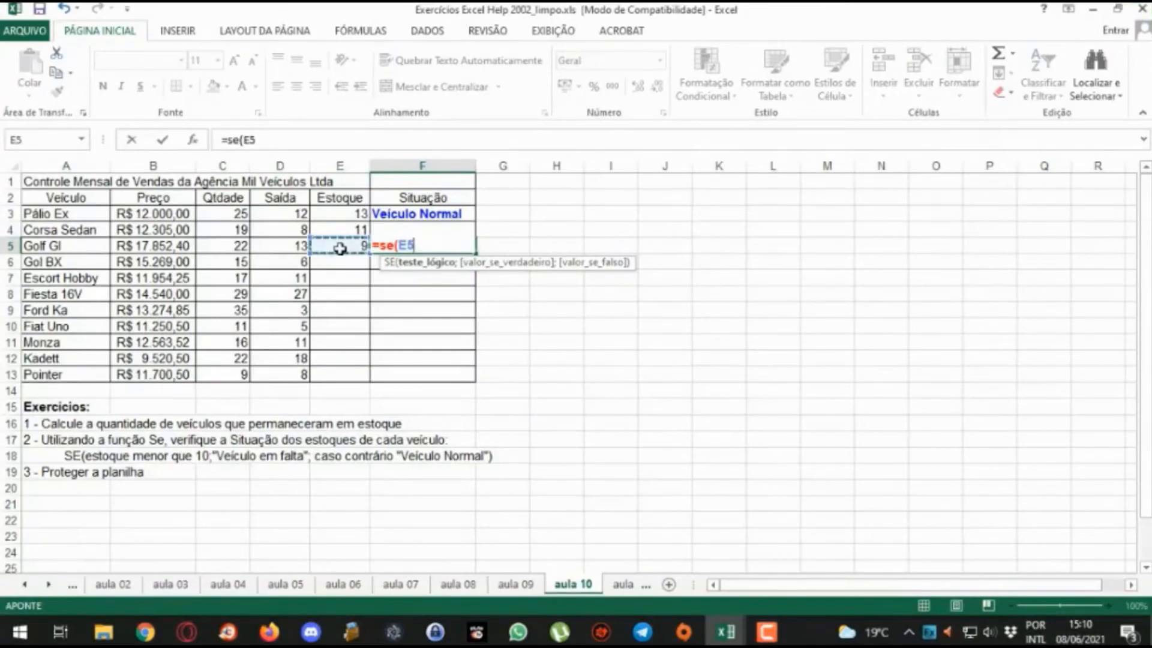
{"action": "type", "text": "<10;"}
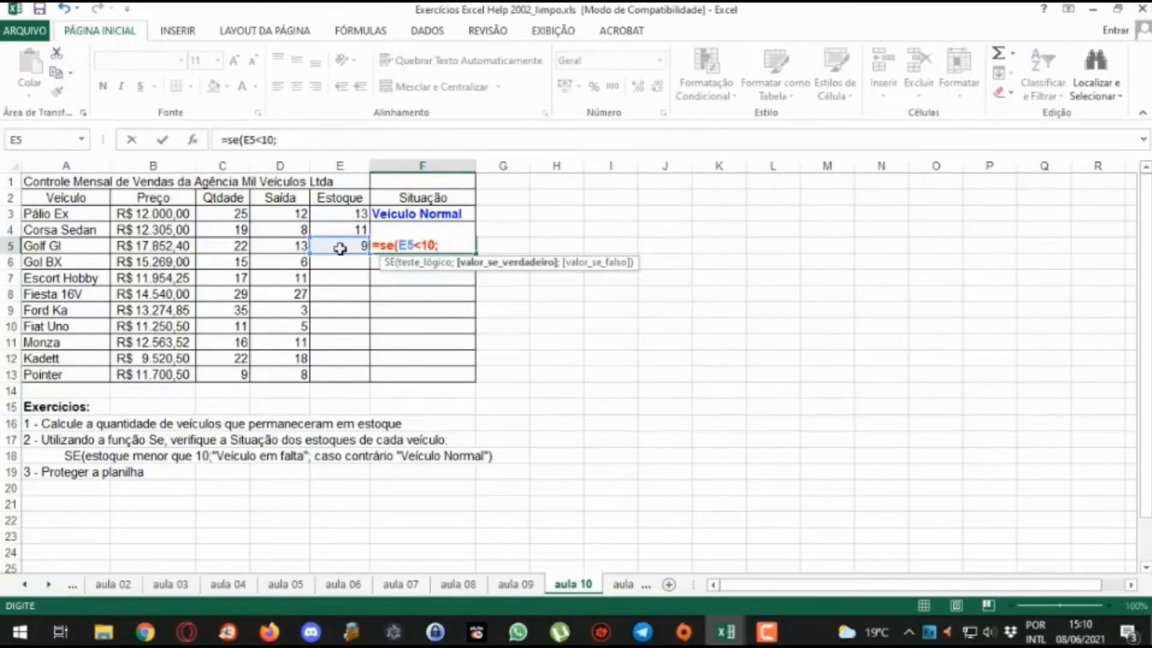
{"action": "type", "text": "\"Veiculo"}
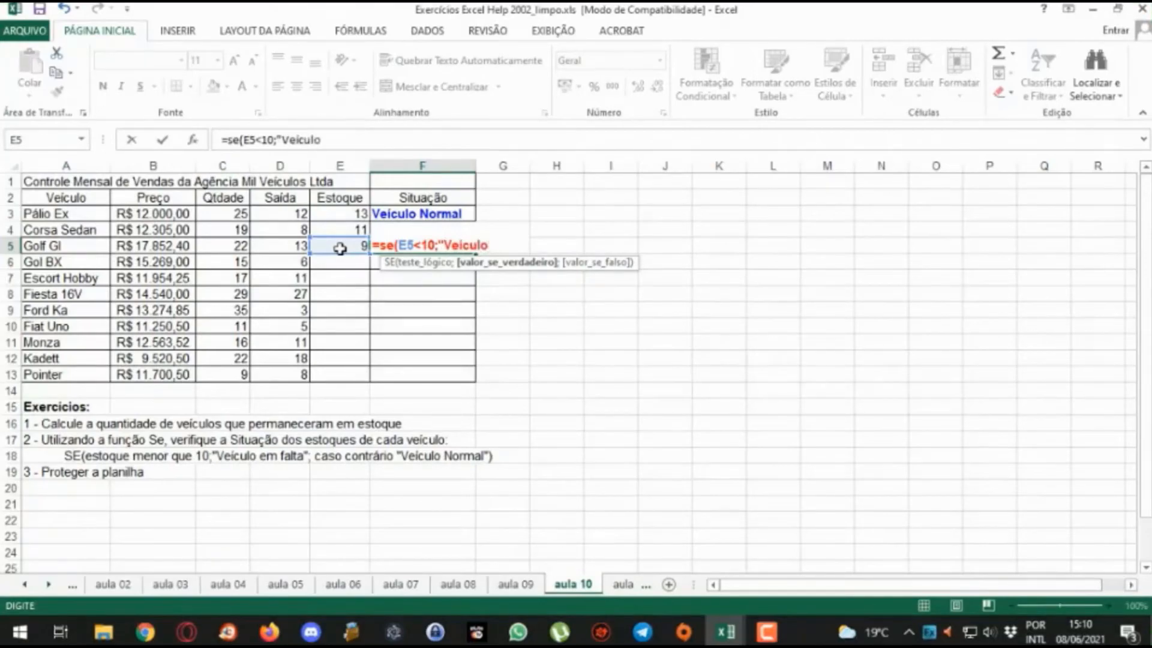
{"action": "type", "text": " Normal"}
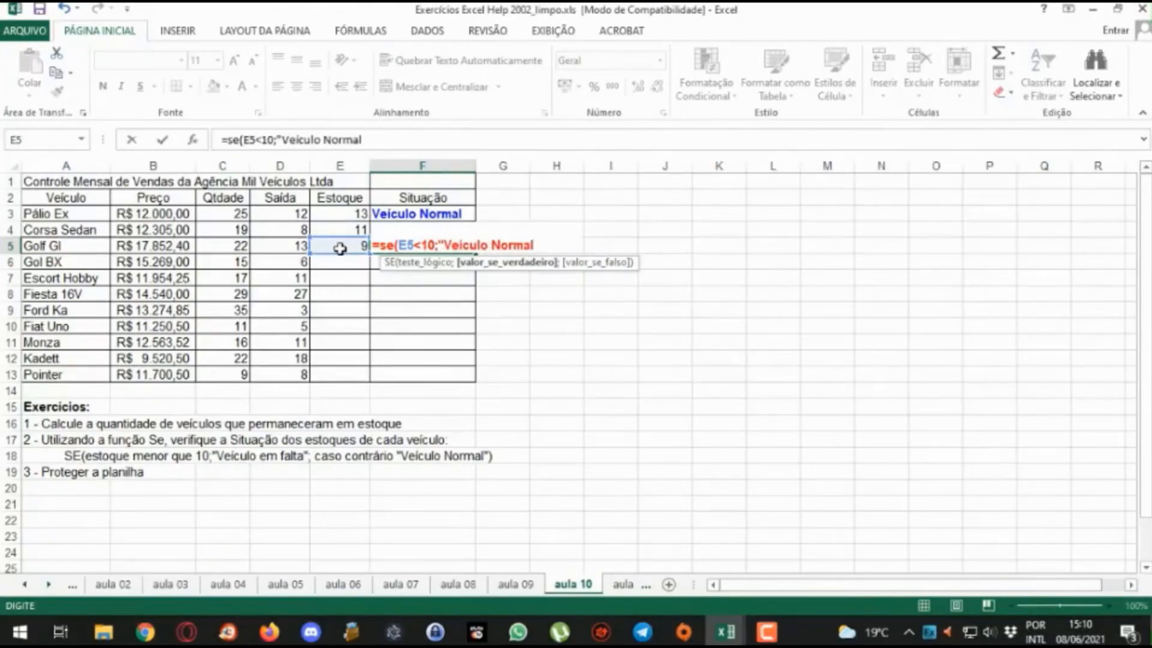
{"action": "type", "text": "\";"}
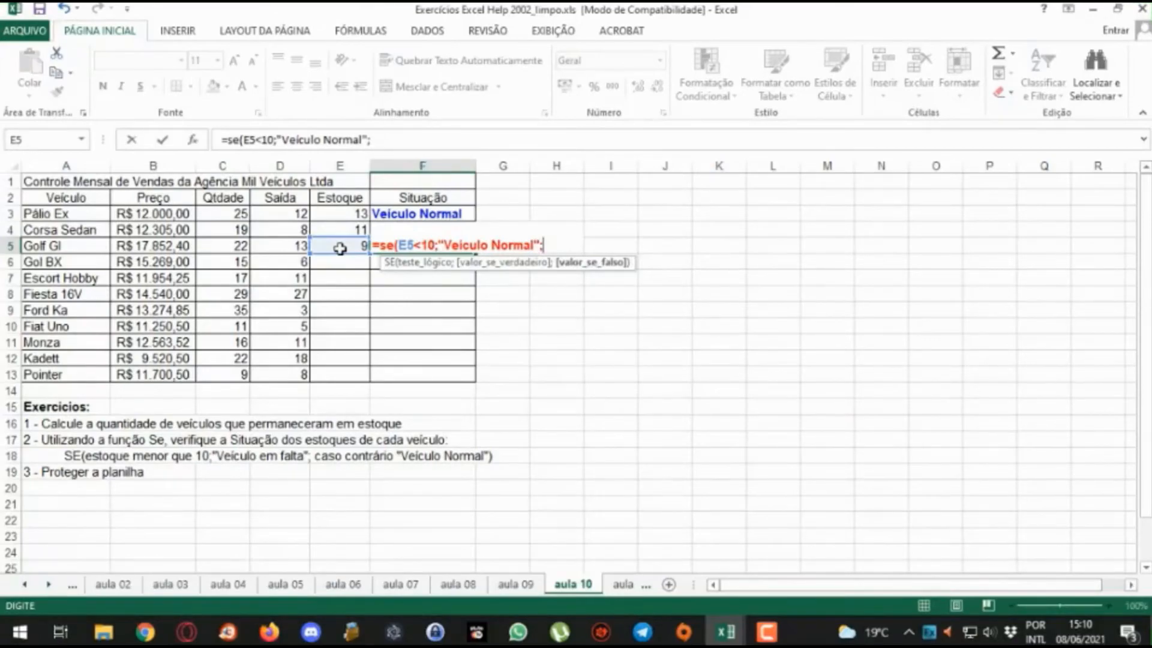
{"action": "scroll", "coordinate": [340, 248], "scroll_direction": "down", "scroll_amount": 1}
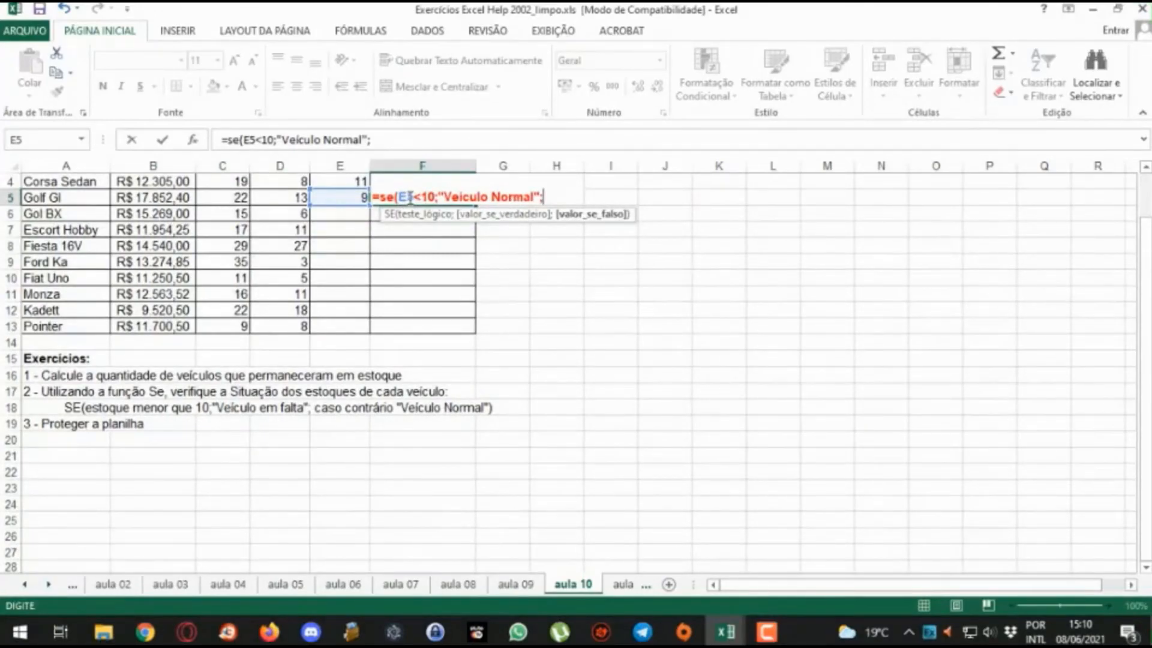
{"action": "type", "text": "\"Veiculo "}
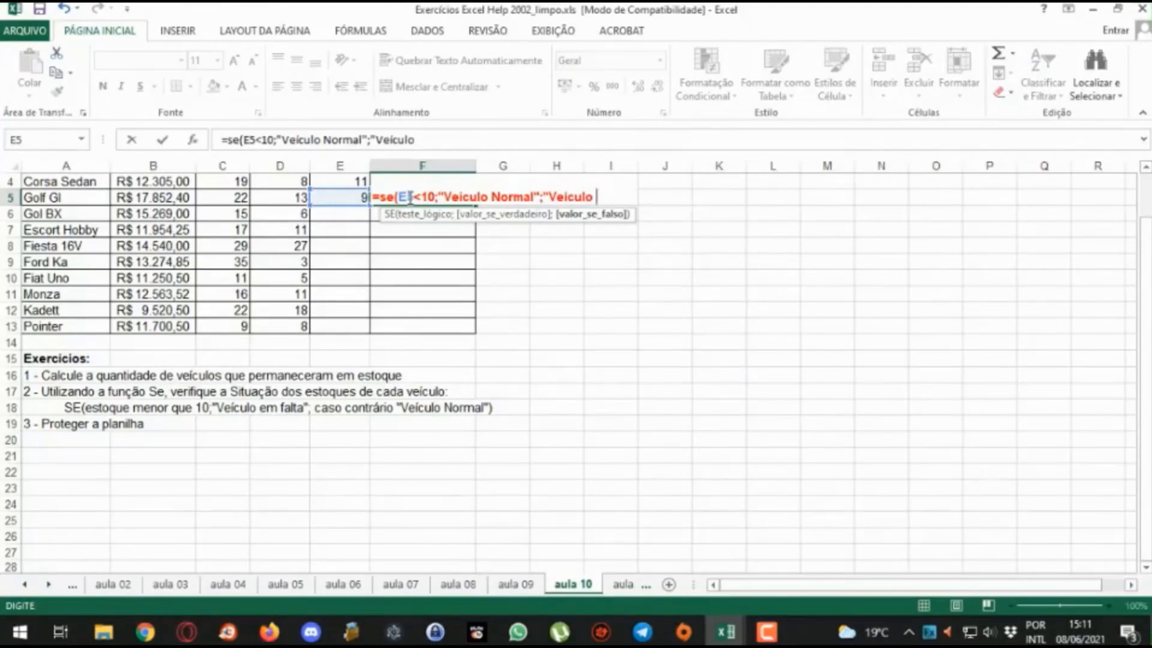
{"action": "type", "text": "em Falta"}
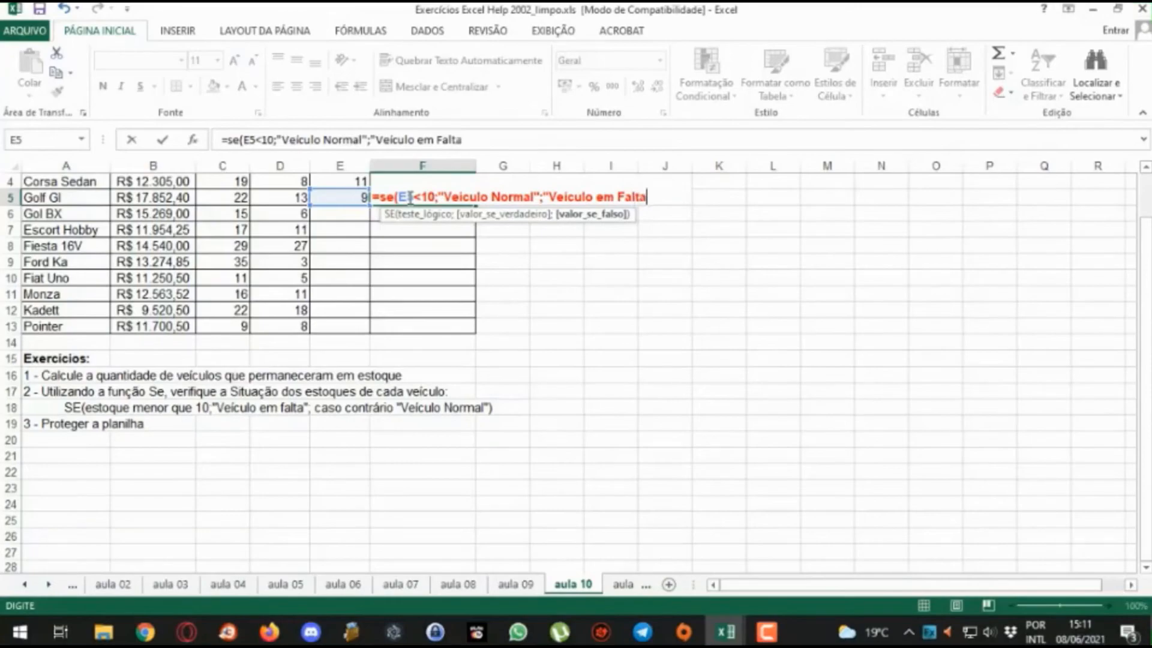
{"action": "type", "text": "\")"}
{"action": "key", "text": "Return"}
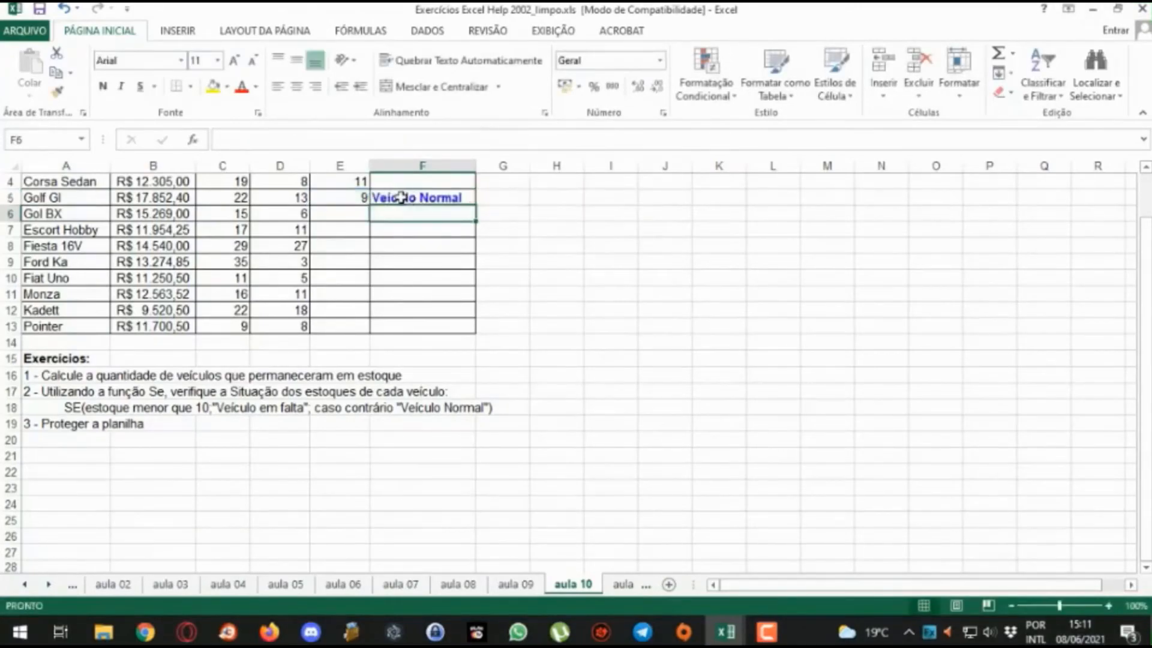
Step: Change the comparisons in the Situação formulas to E5>10 in F5 and E3>10 in F3
{"action": "scroll", "coordinate": [414, 258], "scroll_direction": "up", "scroll_amount": 1}
{"action": "left_click", "coordinate": [413, 245]}
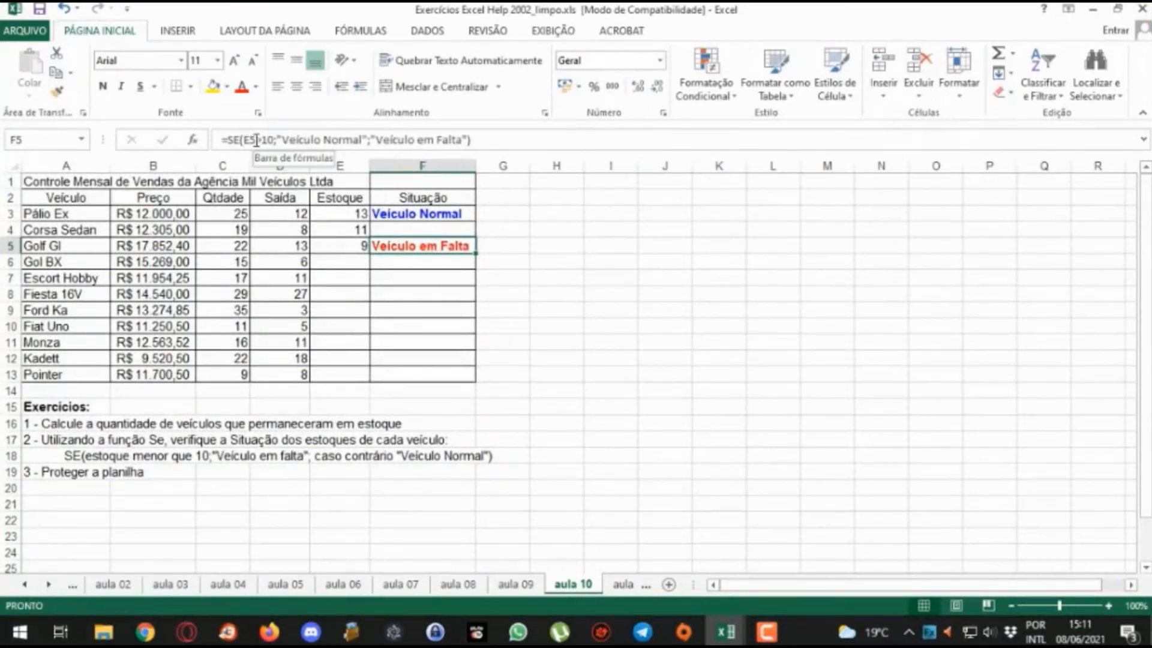
{"action": "left_click", "coordinate": [419, 214]}
{"action": "left_click", "coordinate": [259, 140]}
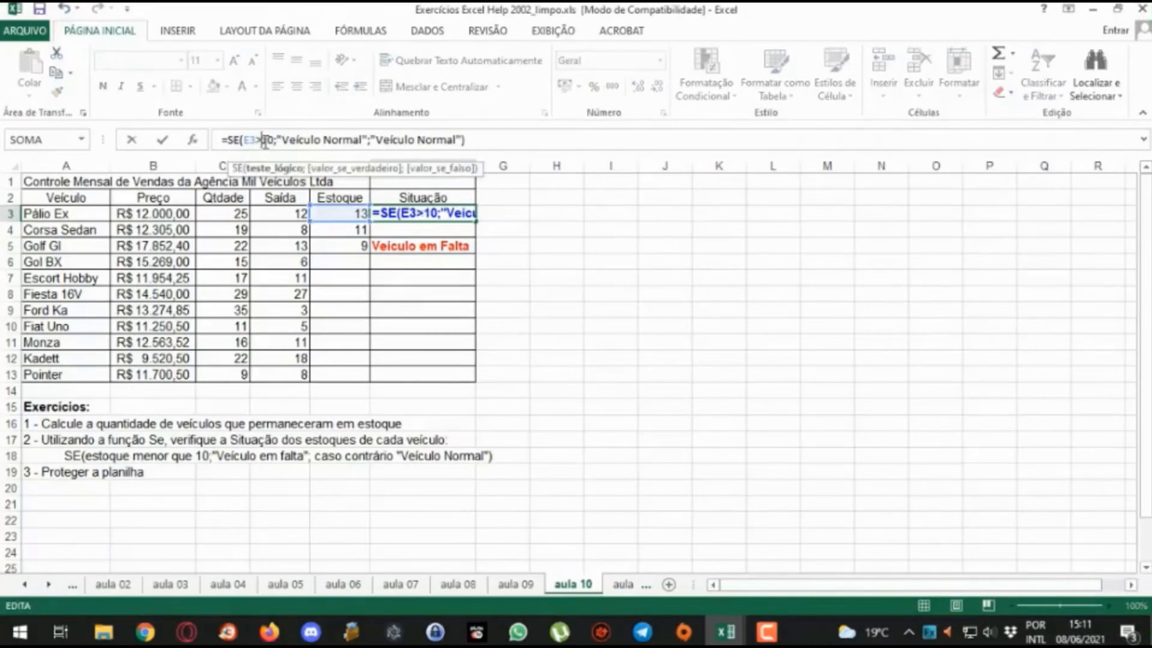
{"action": "key", "text": "Return"}
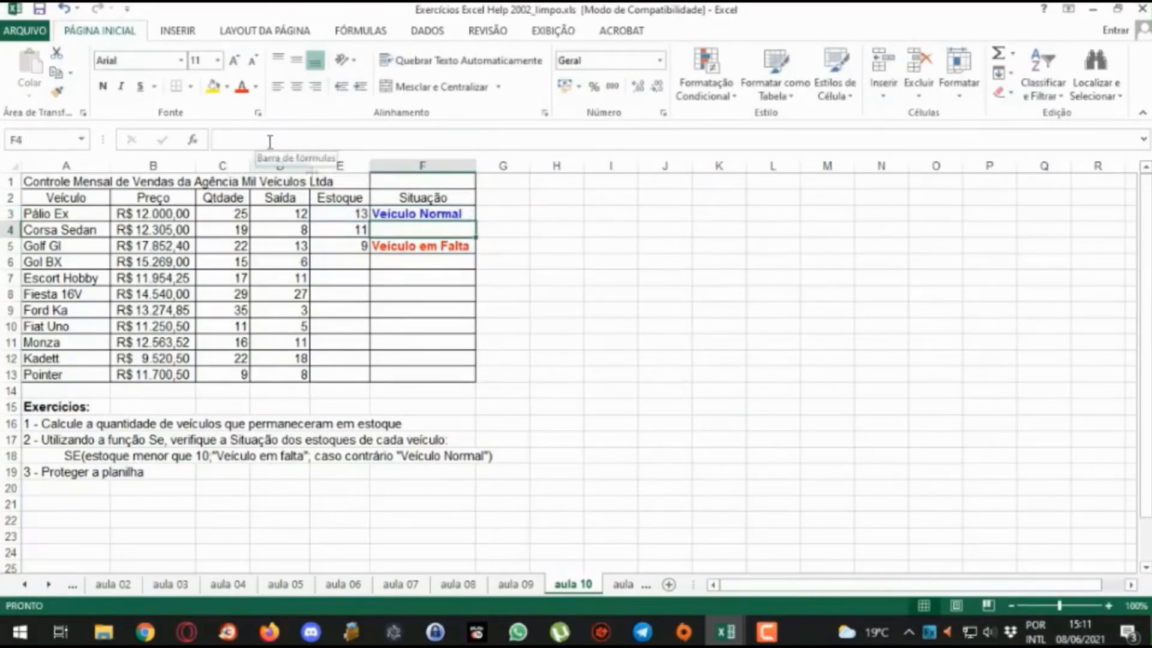
Step: Review the Situação formulas in F3 and F5 against the Estoque value of the Golf Gl
{"action": "left_click", "coordinate": [408, 211]}
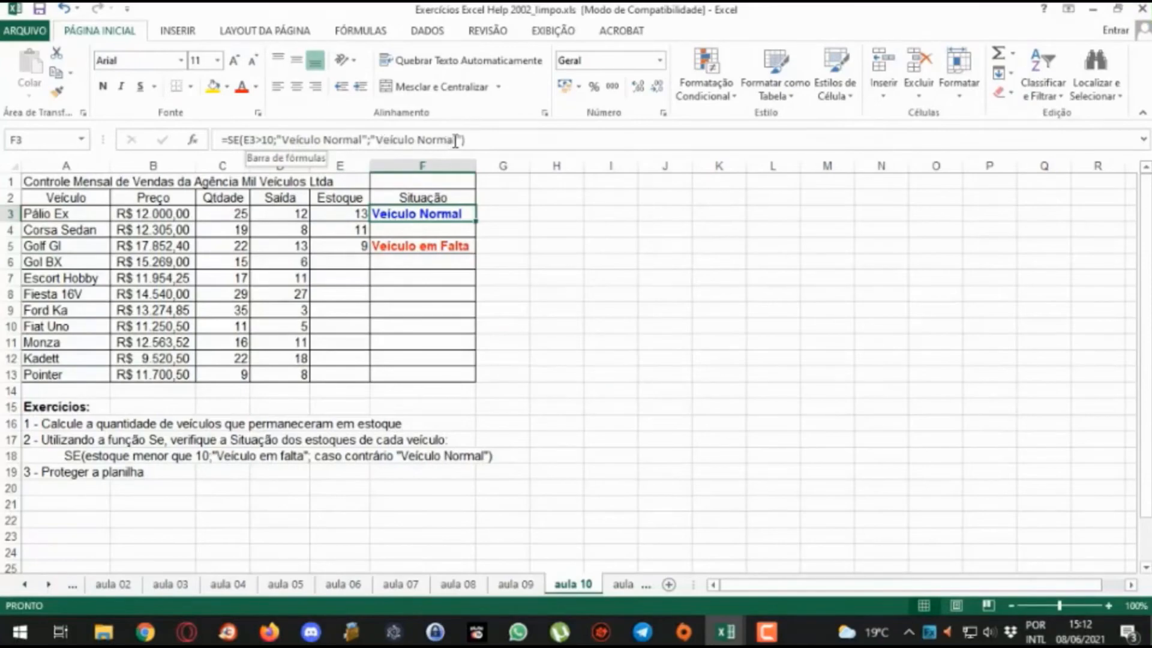
{"action": "left_click", "coordinate": [356, 246]}
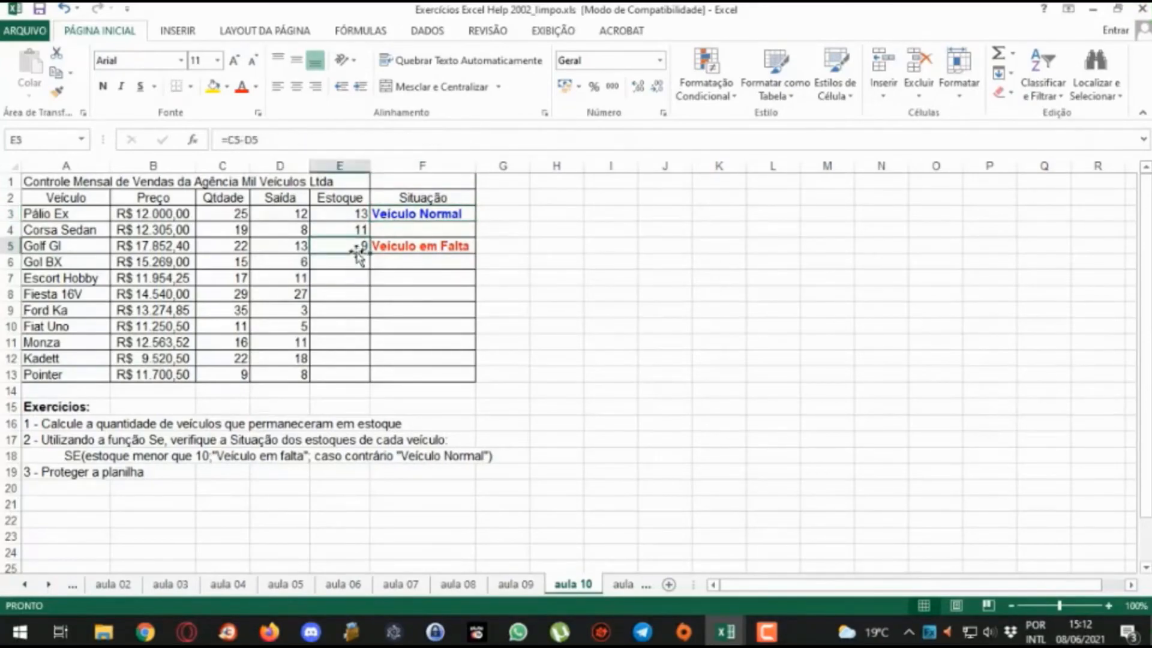
{"action": "key", "text": "Right"}
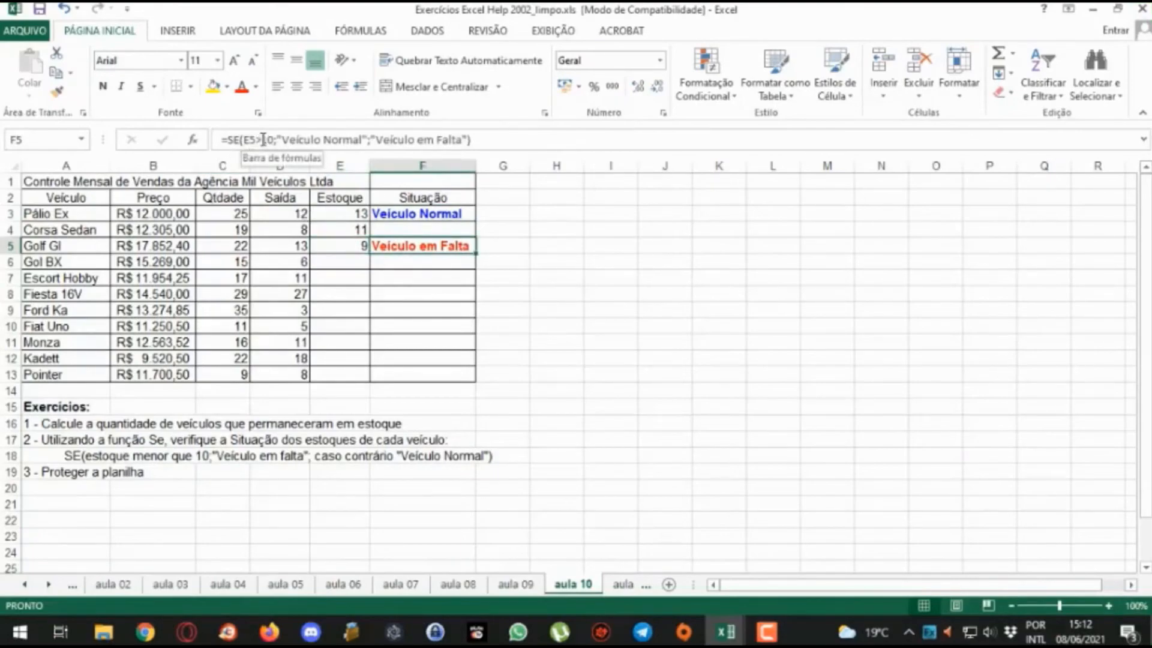
{"action": "left_click", "coordinate": [436, 217]}
{"action": "left_click_drag", "start_coordinate": [437, 214], "coordinate": [411, 217]}
Step: Clear the conditional formatting rules from the Golf Gl's Situação cell F5
{"action": "left_click", "coordinate": [404, 241]}
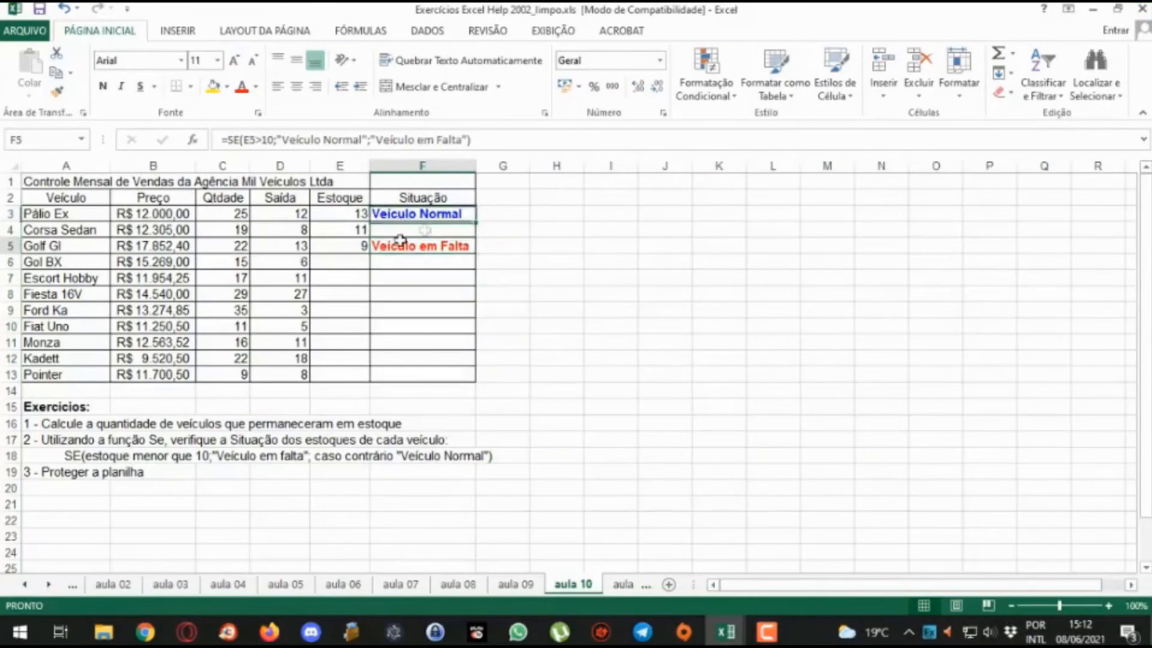
{"action": "left_click", "coordinate": [706, 93]}
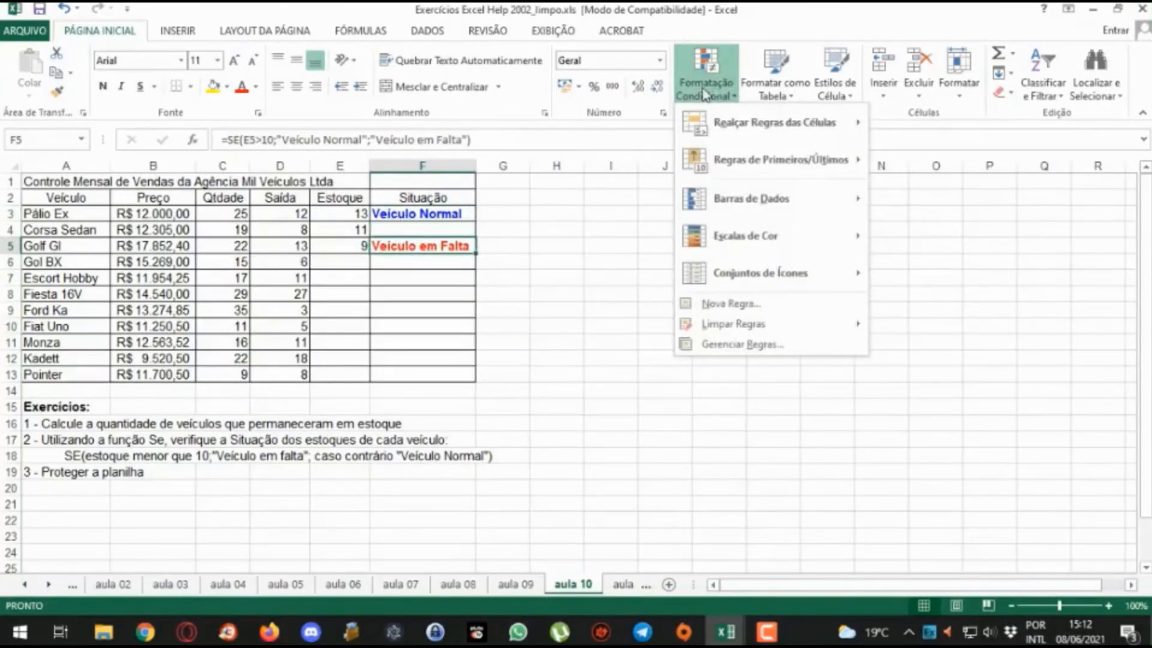
{"action": "mouse_move", "coordinate": [749, 328]}
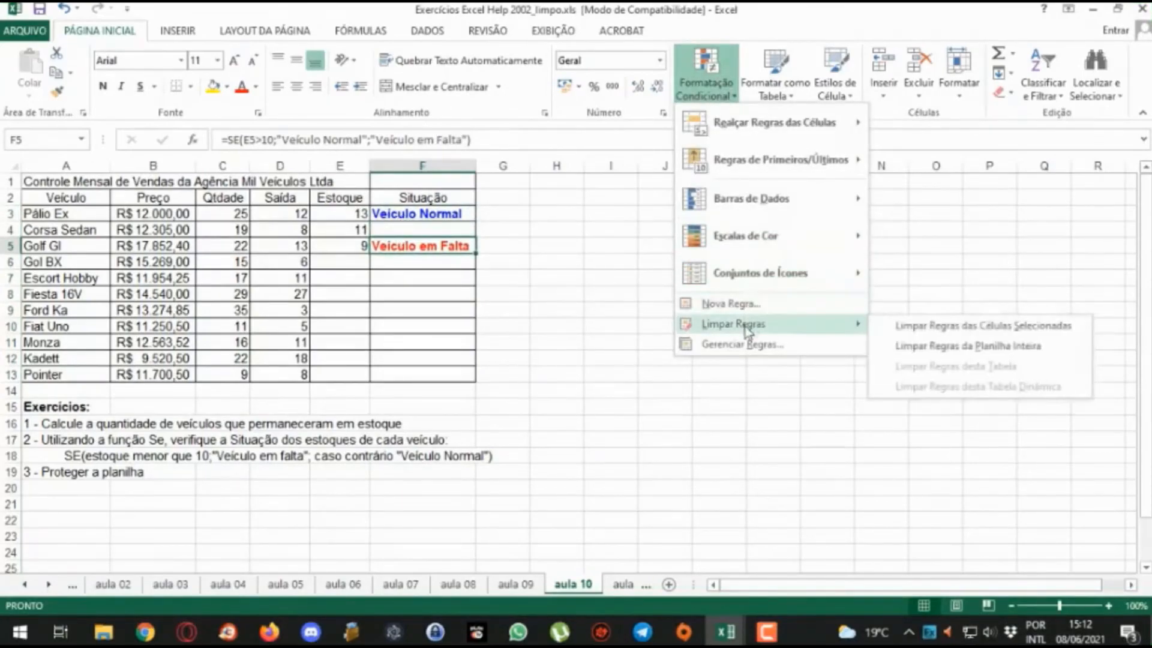
{"action": "left_click", "coordinate": [886, 329]}
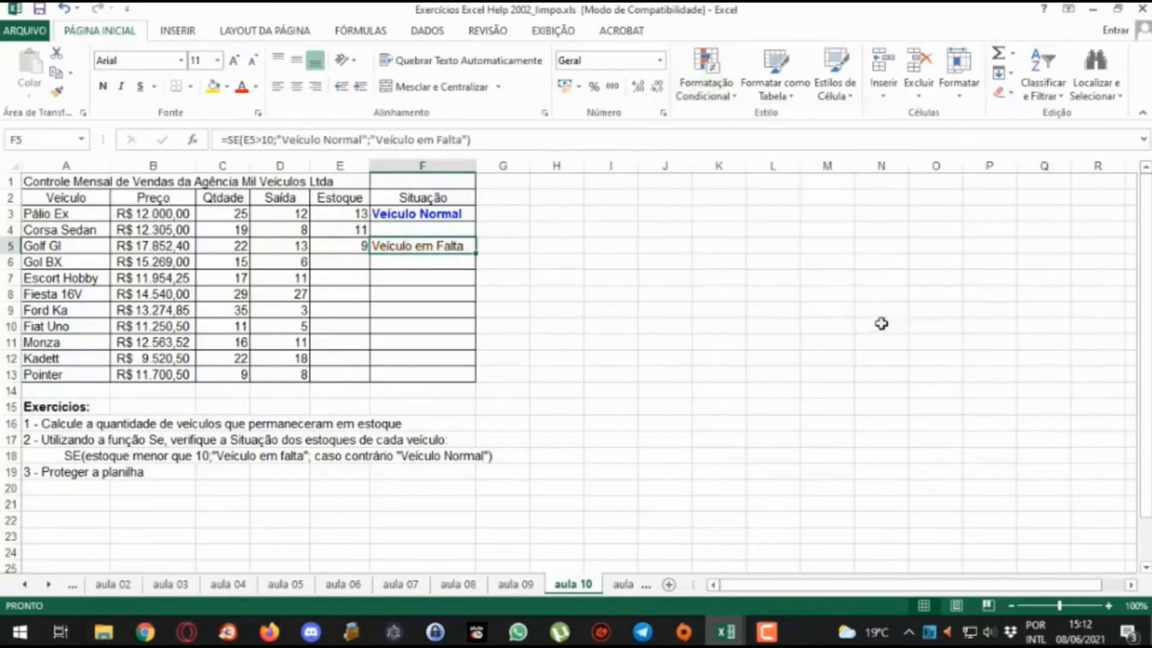
Step: Clear the conditional formatting rules from the whole Situação range F3:F13
{"action": "left_click_drag", "start_coordinate": [432, 214], "coordinate": [436, 372]}
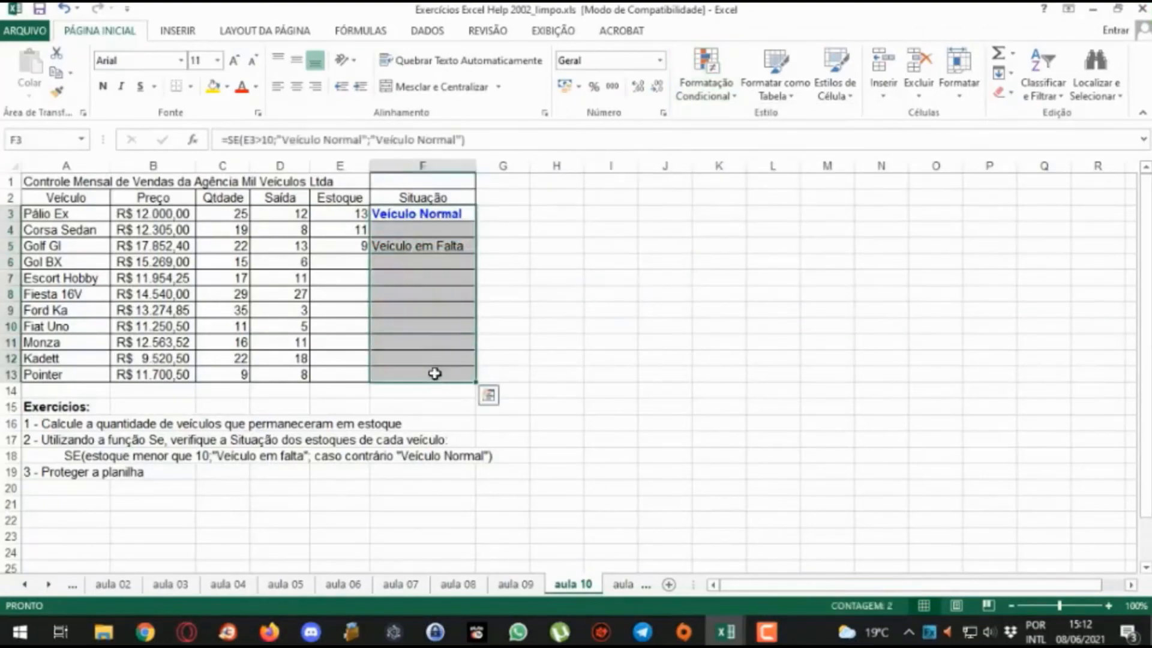
{"action": "left_click", "coordinate": [705, 84]}
{"action": "mouse_move", "coordinate": [746, 215]}
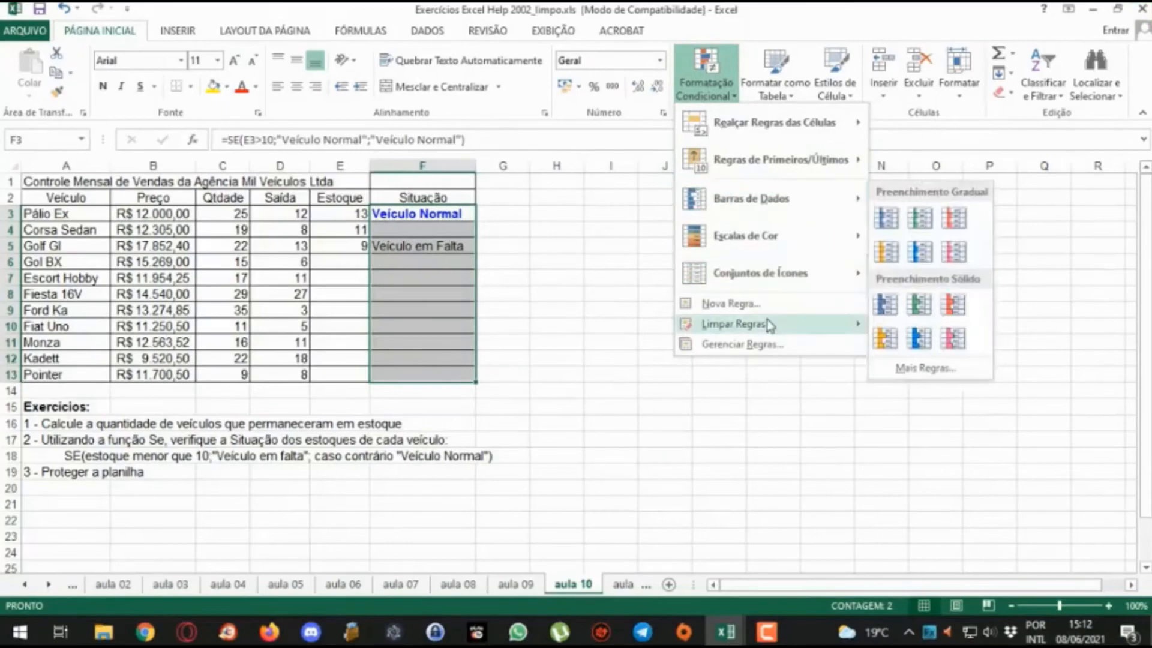
{"action": "mouse_move", "coordinate": [774, 325]}
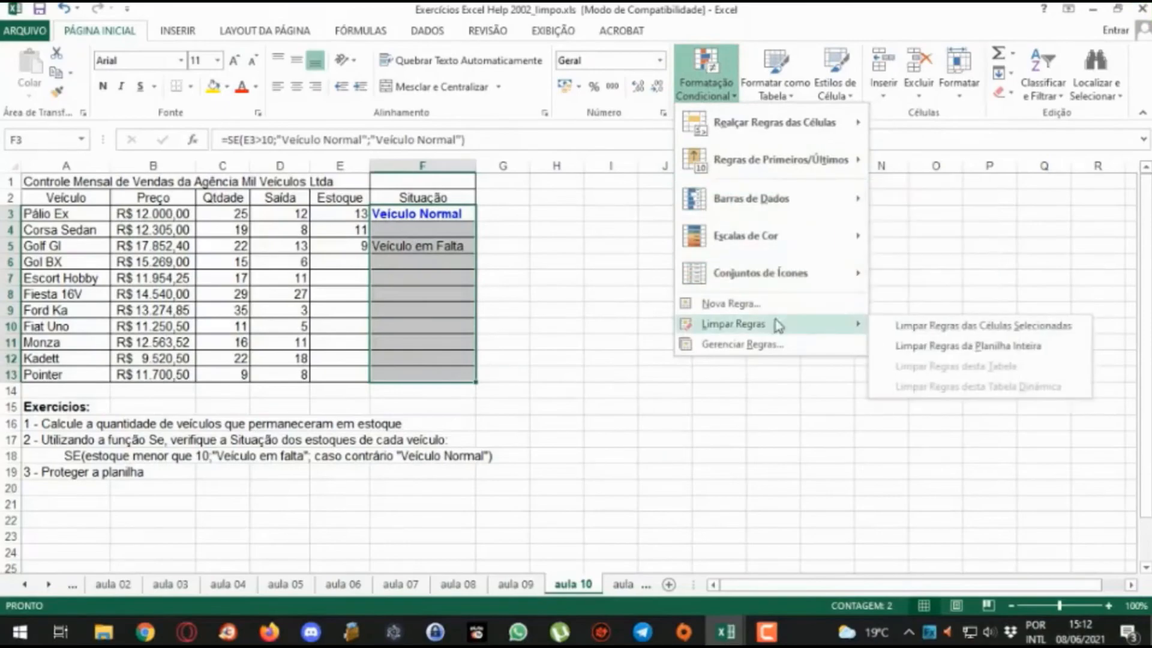
{"action": "left_click", "coordinate": [898, 328]}
Step: Start a conditional formatting rule on F3 for only cells containing a cell value equal to "Veículo Normal"
{"action": "left_click", "coordinate": [416, 214]}
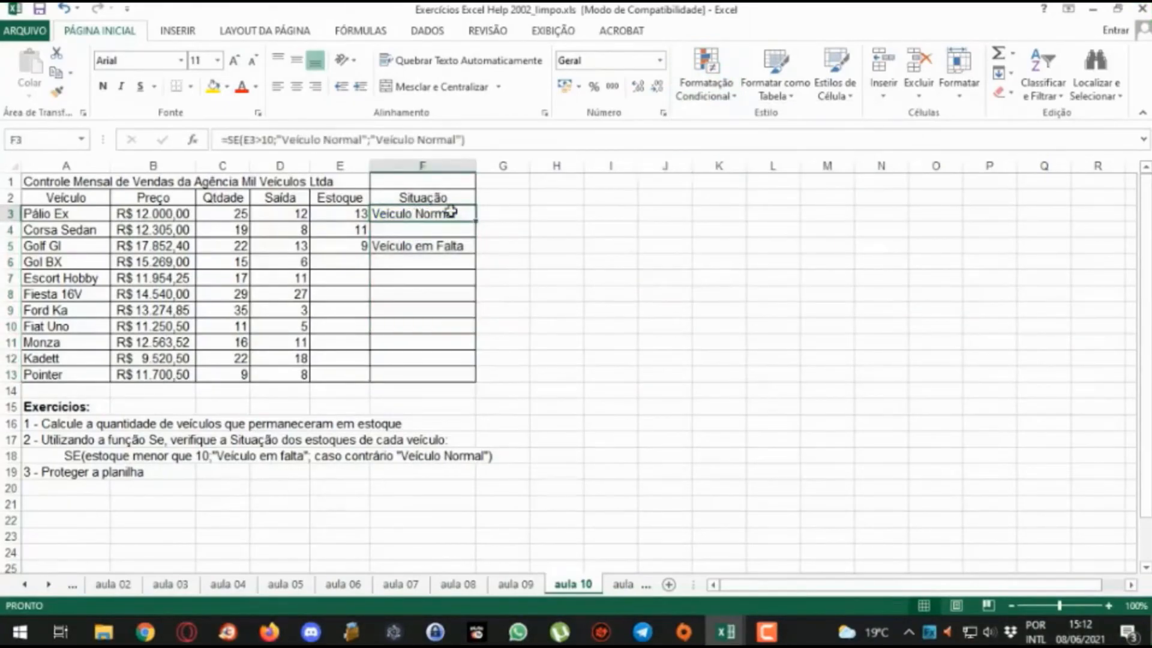
{"action": "left_click", "coordinate": [707, 75]}
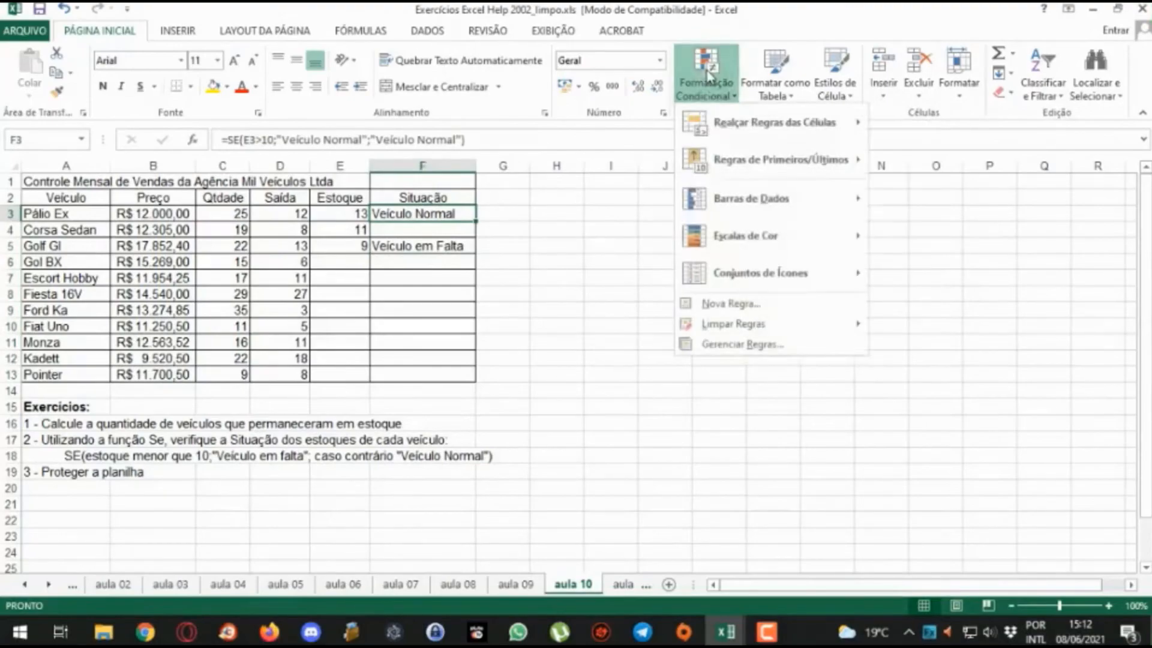
{"action": "left_click", "coordinate": [723, 303]}
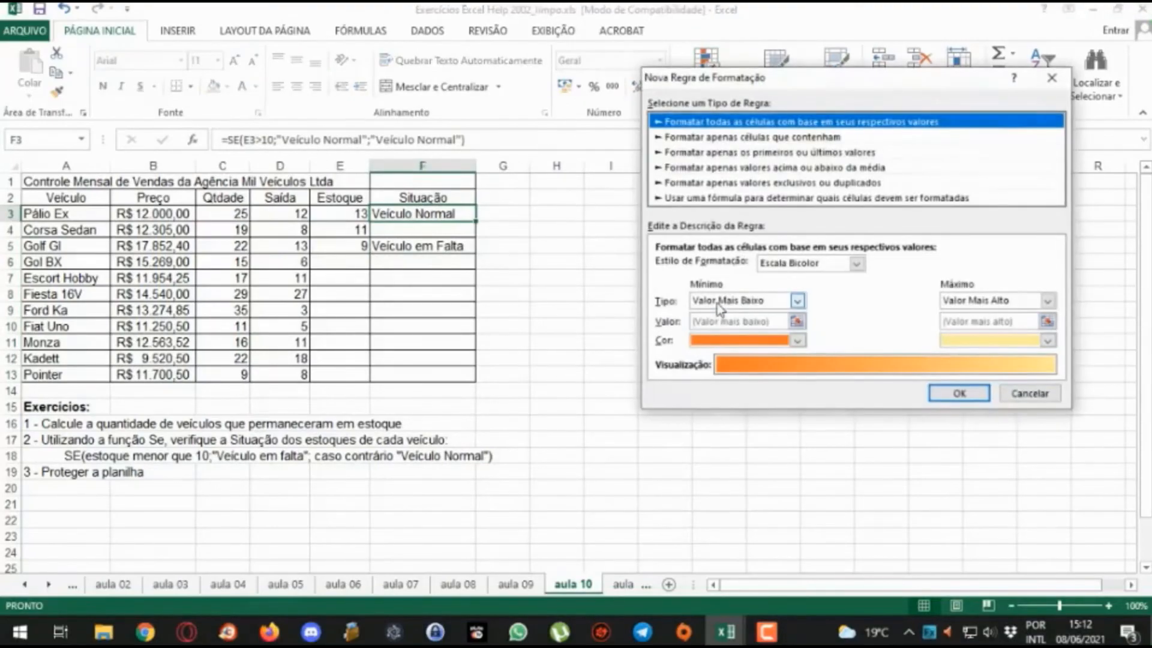
{"action": "left_click", "coordinate": [657, 140]}
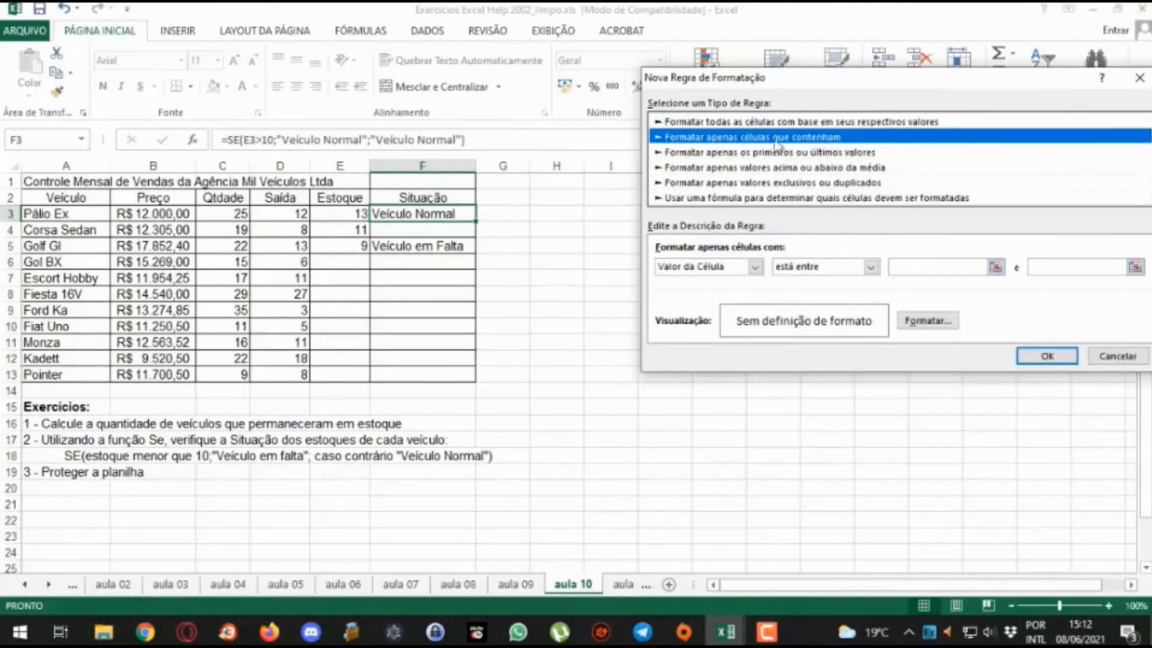
{"action": "left_click", "coordinate": [754, 266]}
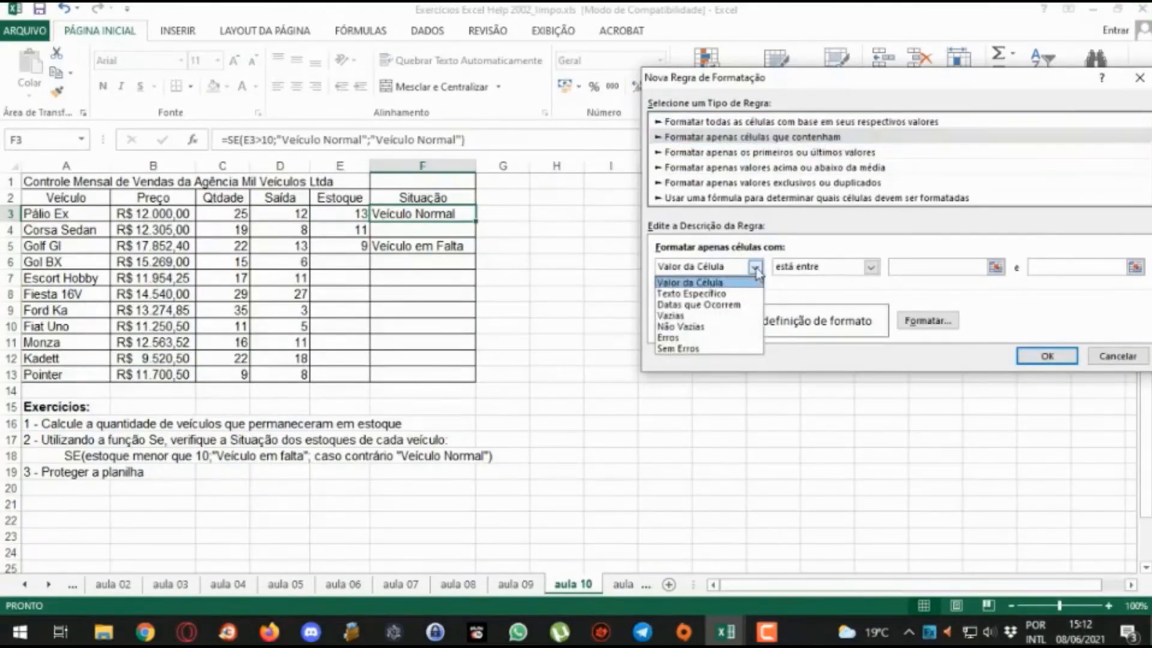
{"action": "left_click", "coordinate": [706, 294]}
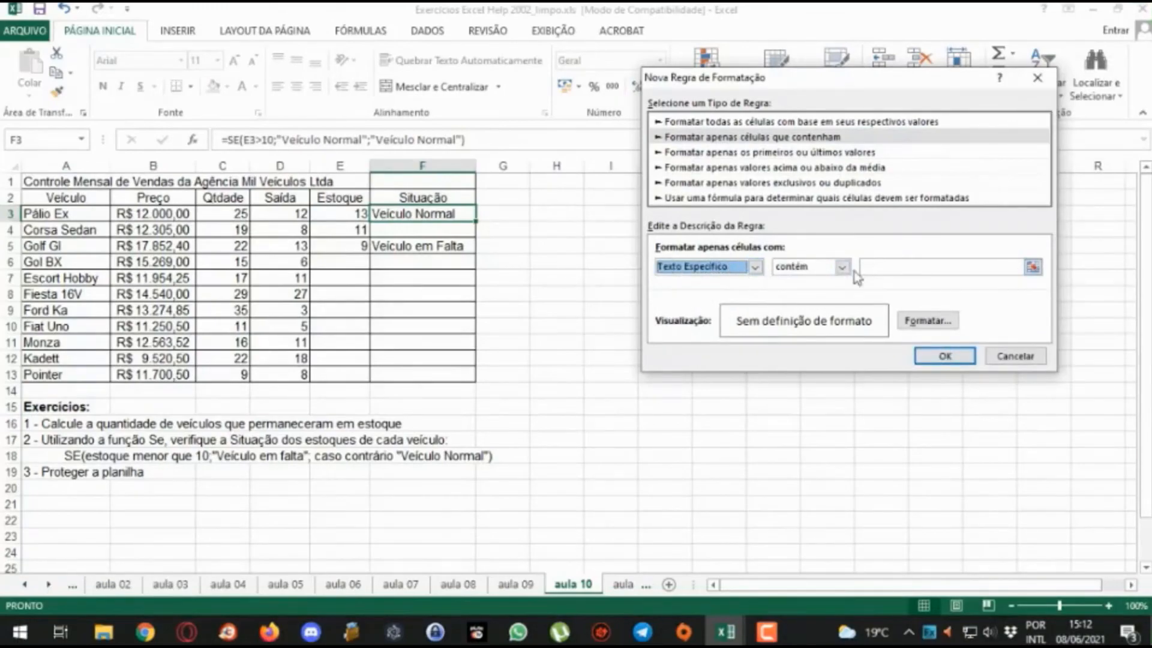
{"action": "left_click", "coordinate": [756, 267]}
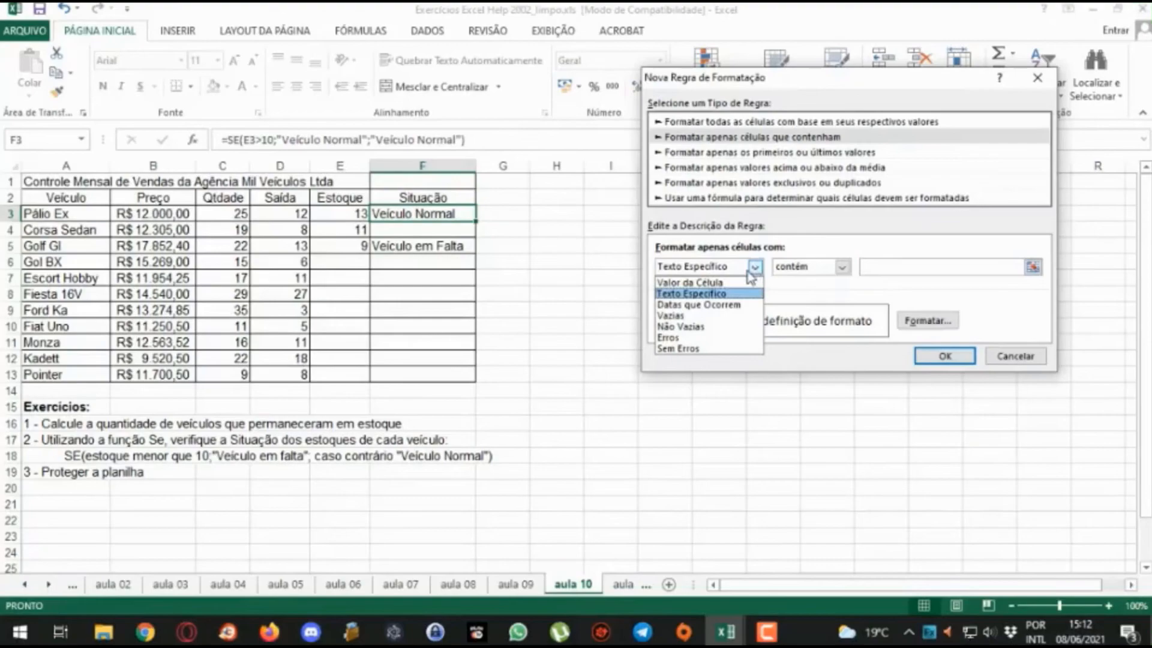
{"action": "left_click", "coordinate": [707, 283]}
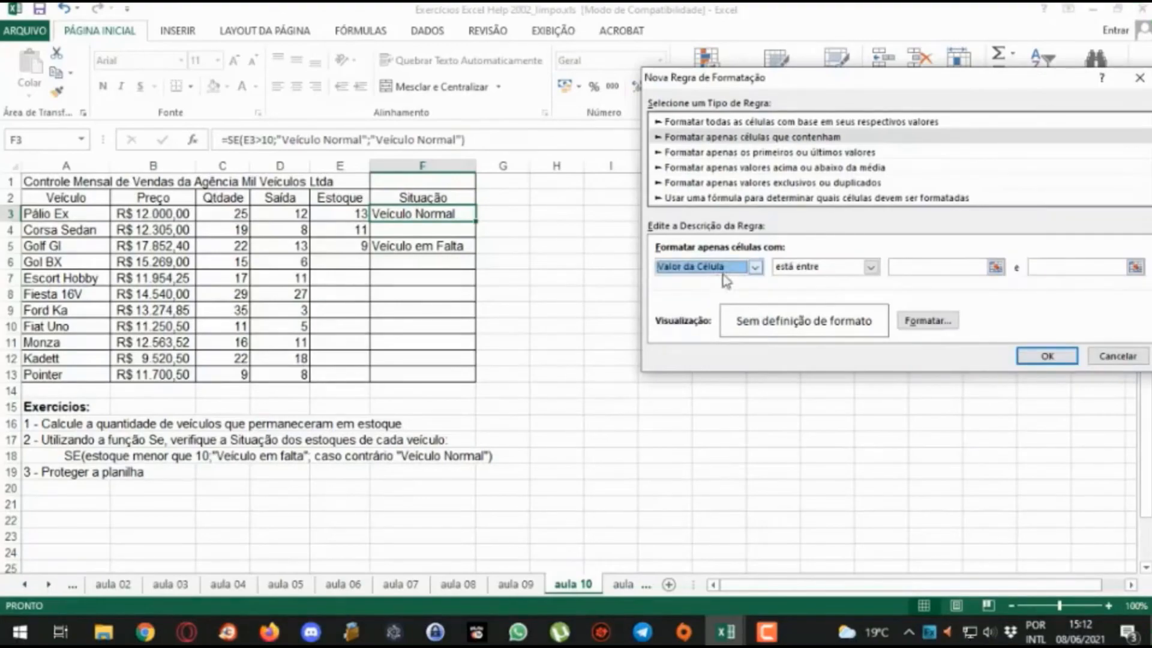
{"action": "left_click", "coordinate": [786, 267]}
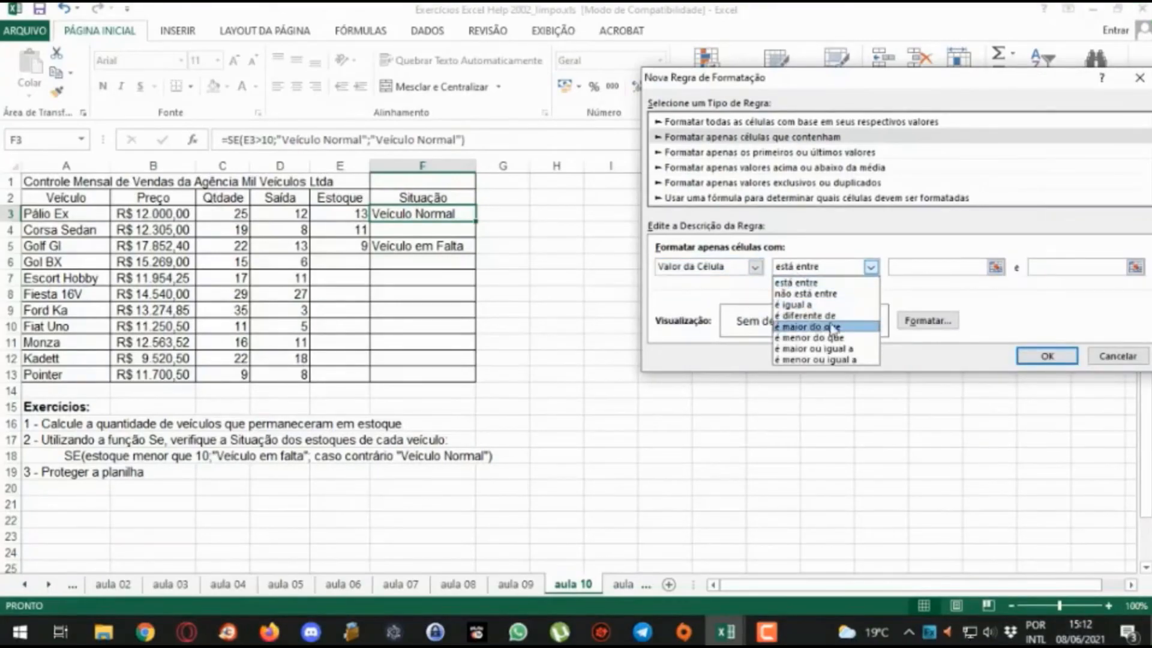
{"action": "left_click", "coordinate": [800, 304]}
{"action": "left_click", "coordinate": [900, 269]}
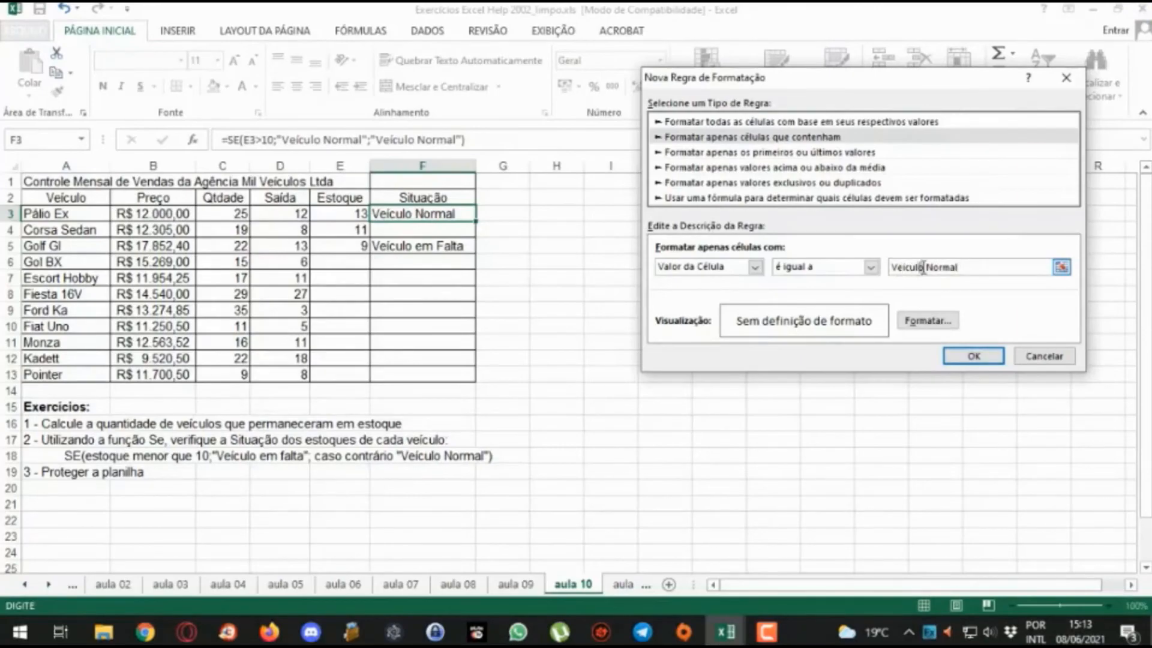
{"action": "left_click_drag", "start_coordinate": [923, 268], "coordinate": [883, 269]}
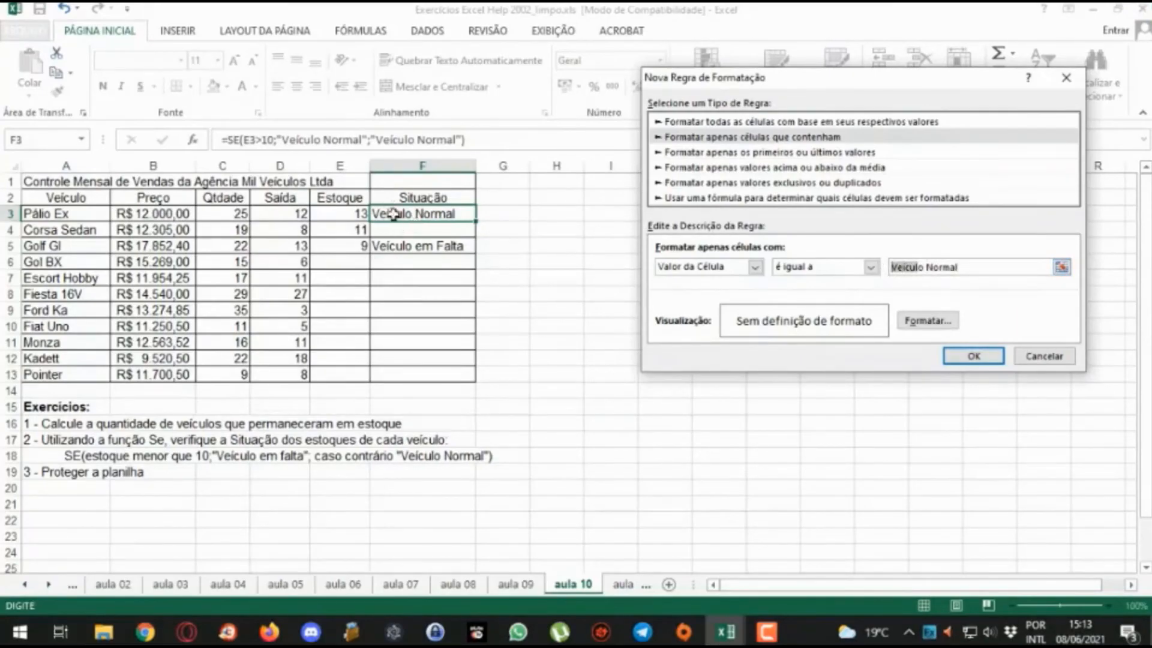
Step: Format the F3 rule with bold text in custom blue RGB 22, 55, 218 and apply it
{"action": "left_click", "coordinate": [927, 320]}
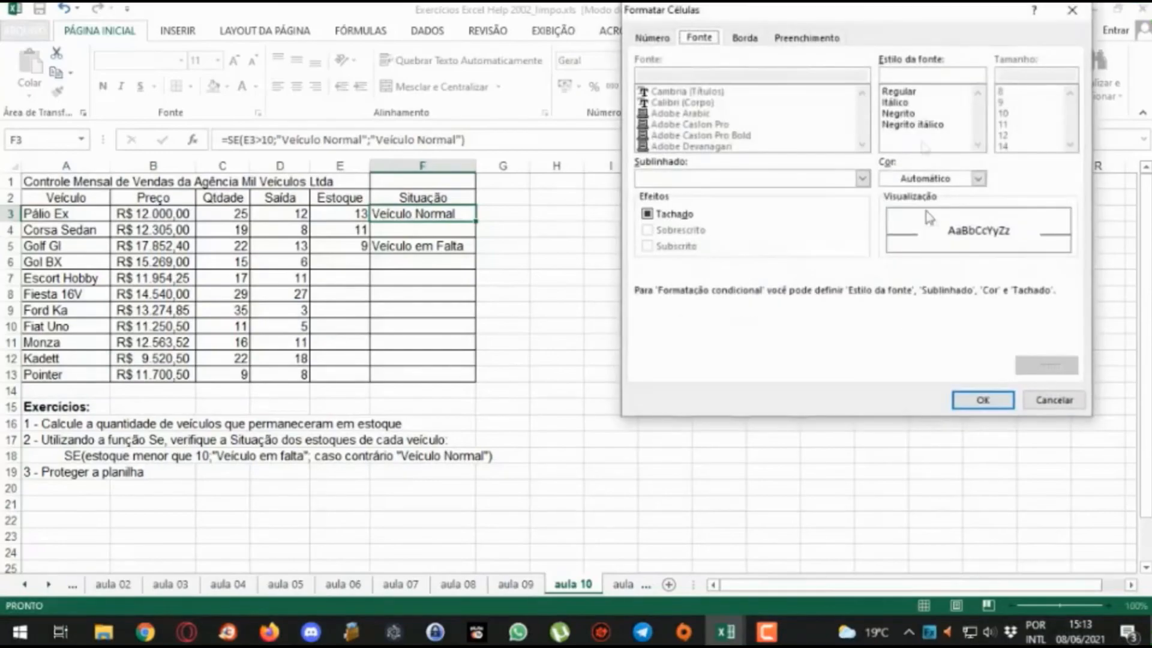
{"action": "left_click", "coordinate": [906, 114]}
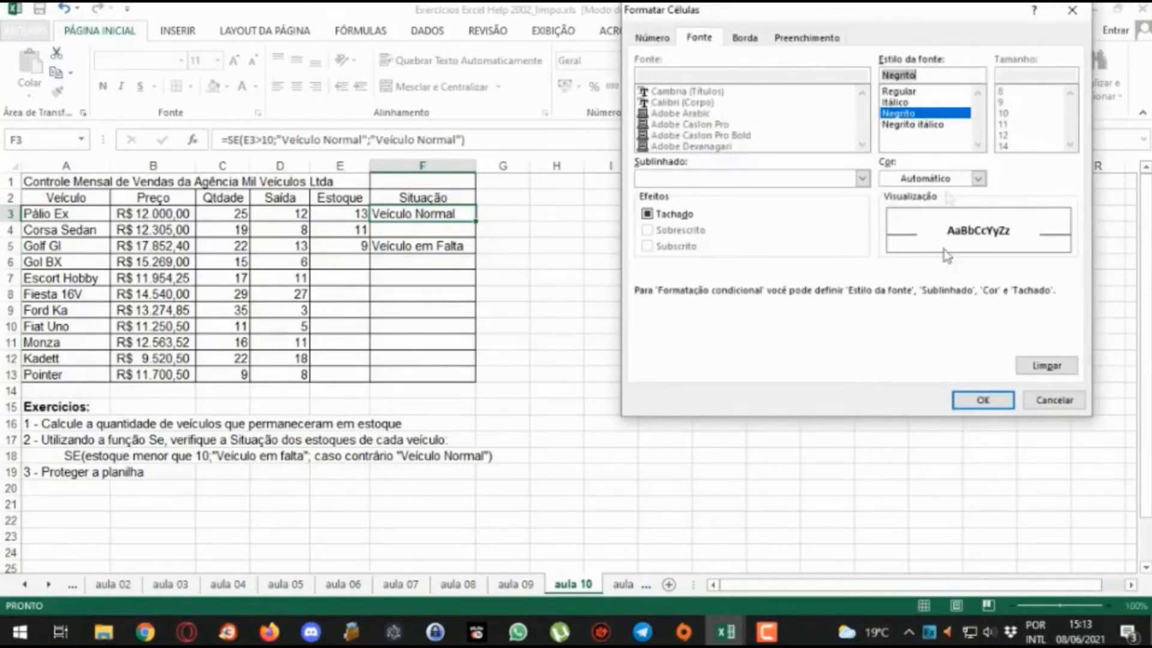
{"action": "left_click", "coordinate": [978, 178]}
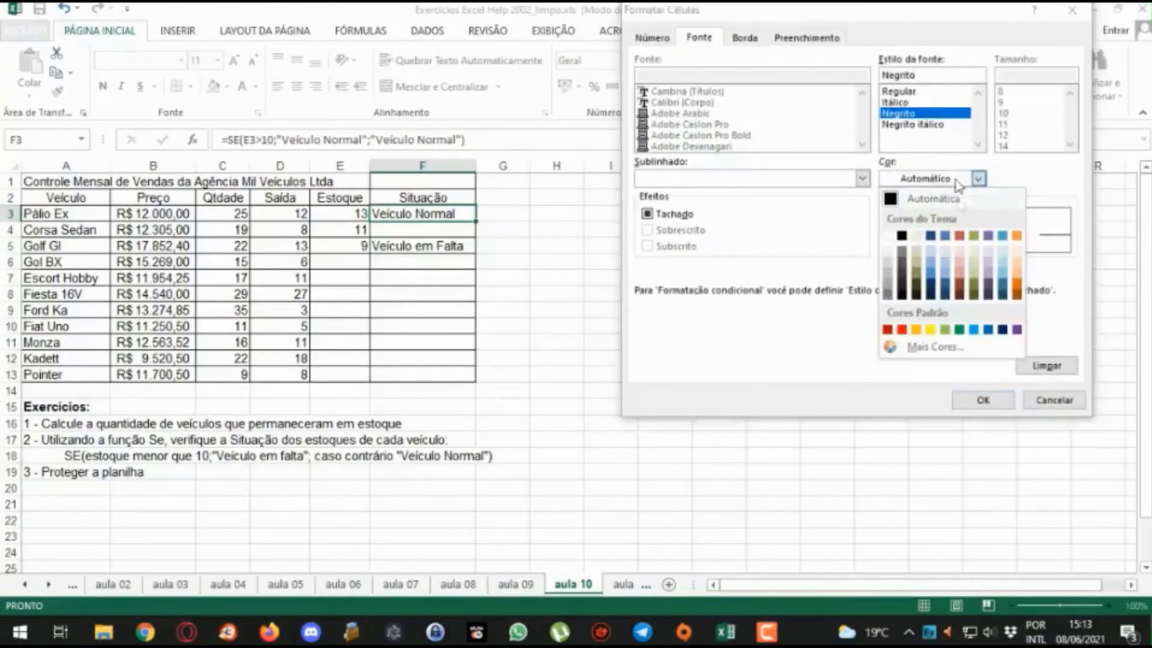
{"action": "left_click", "coordinate": [973, 330]}
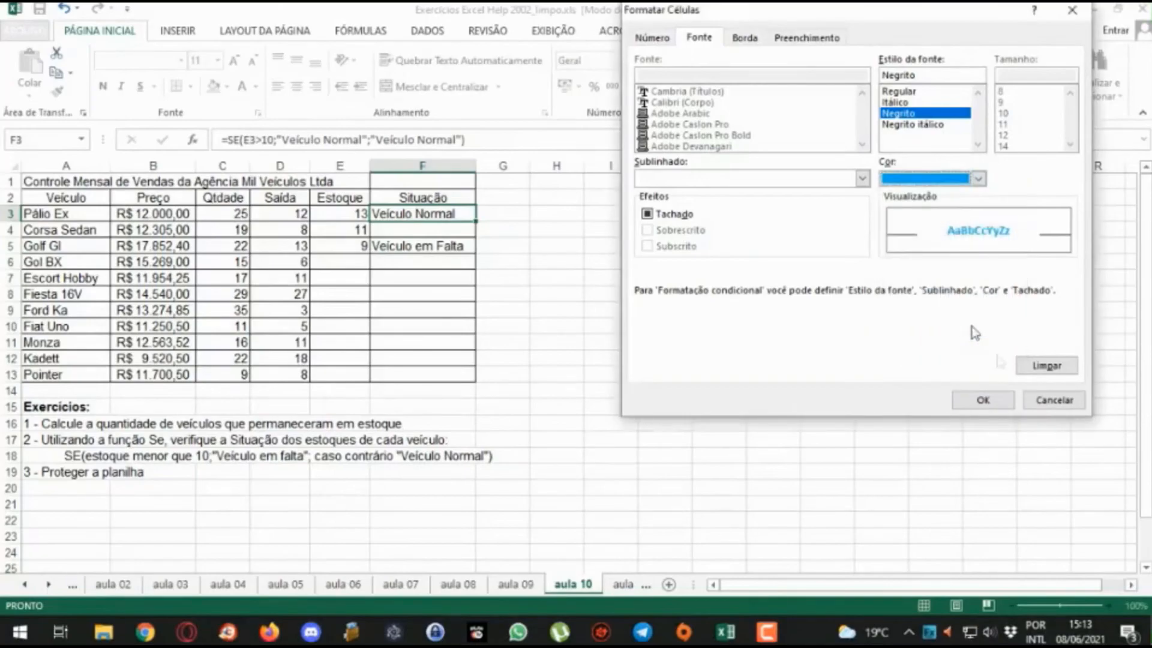
{"action": "left_click", "coordinate": [978, 178]}
{"action": "left_click", "coordinate": [950, 348]}
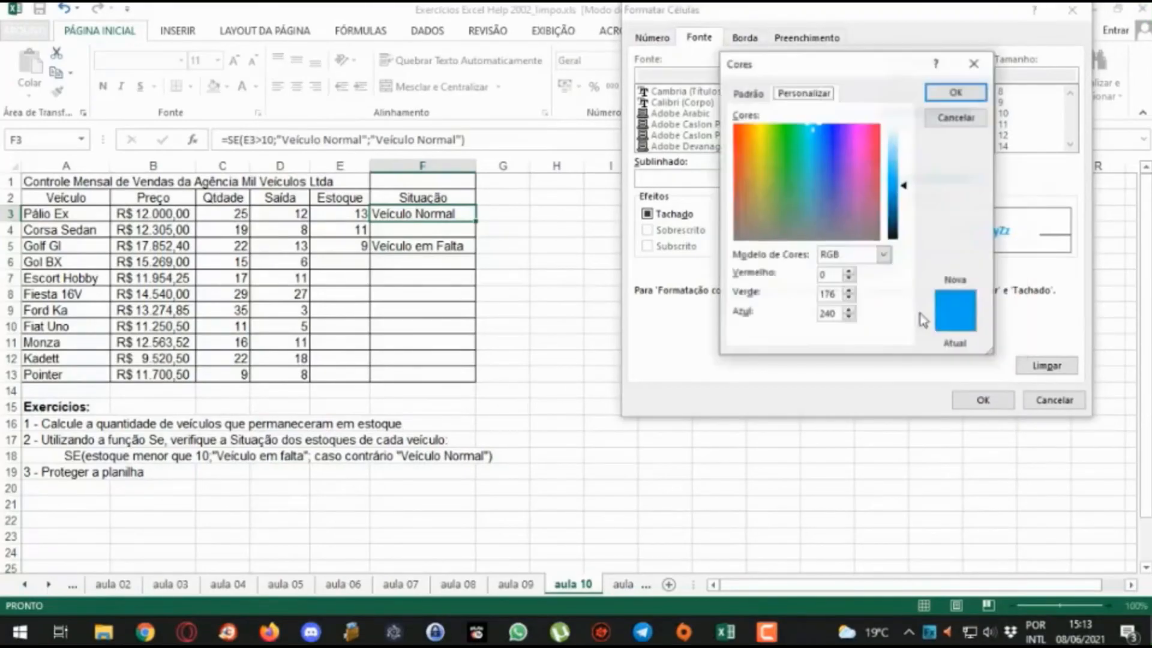
{"action": "left_click_drag", "start_coordinate": [851, 161], "coordinate": [826, 147]}
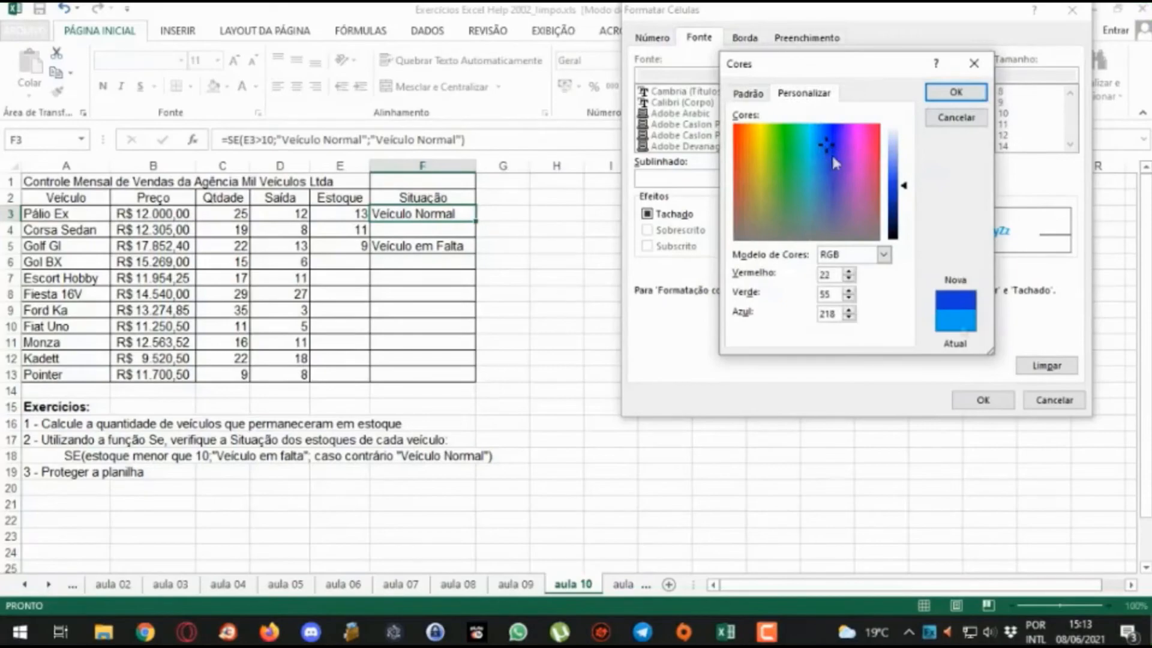
{"action": "left_click", "coordinate": [965, 94]}
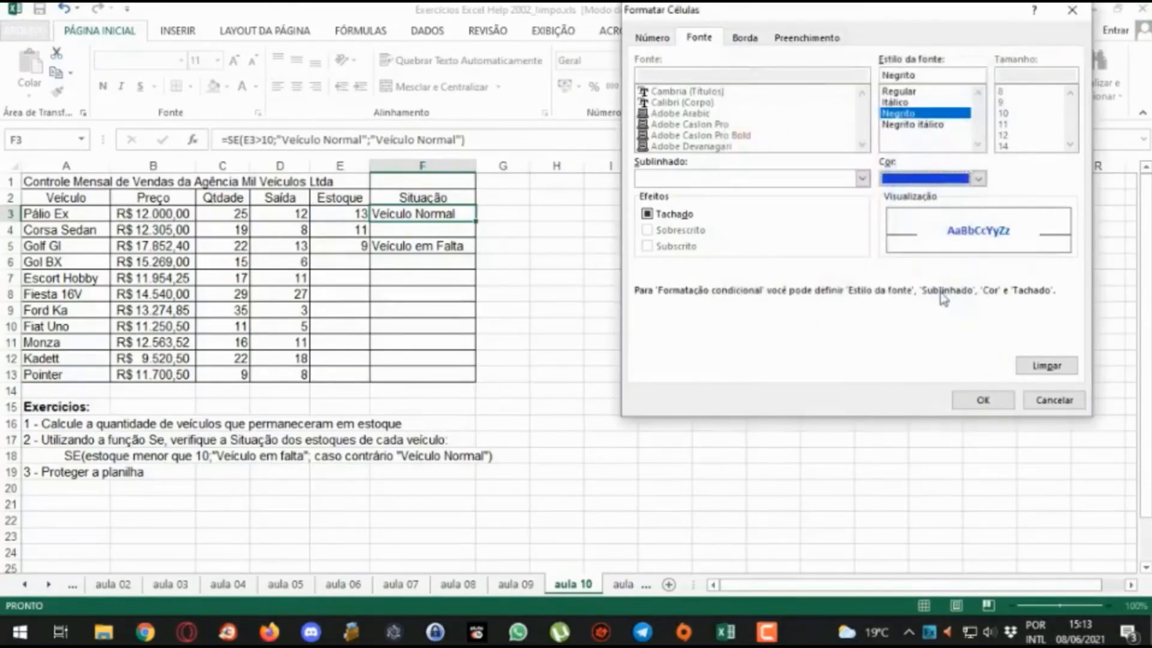
{"action": "left_click", "coordinate": [982, 400]}
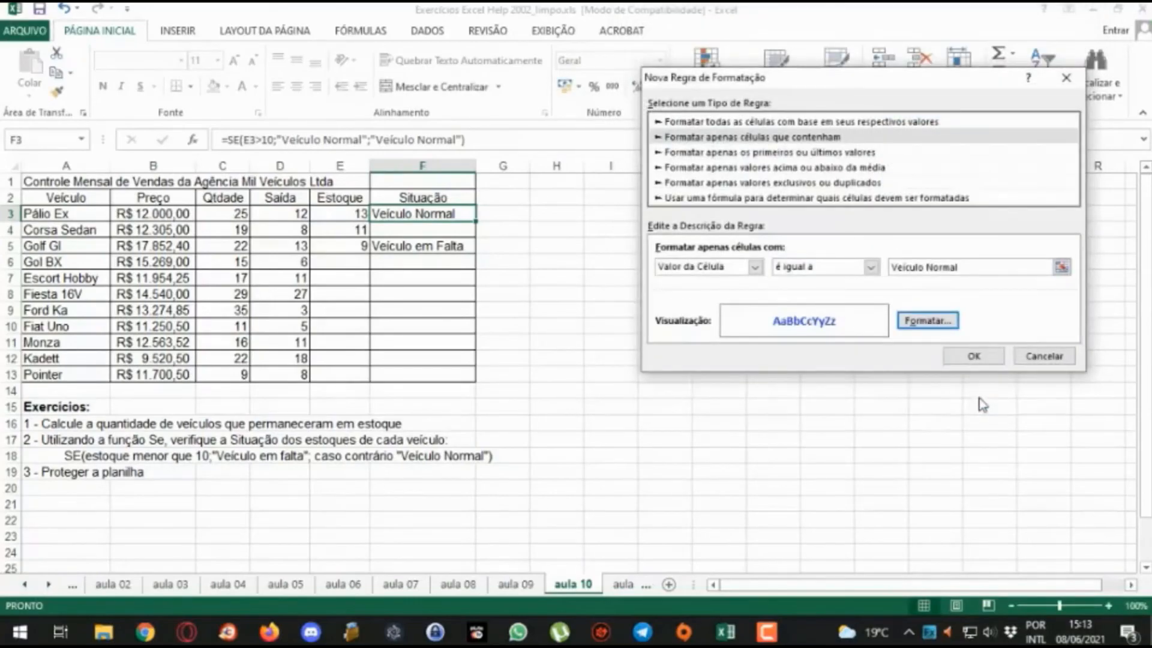
{"action": "left_click", "coordinate": [973, 356]}
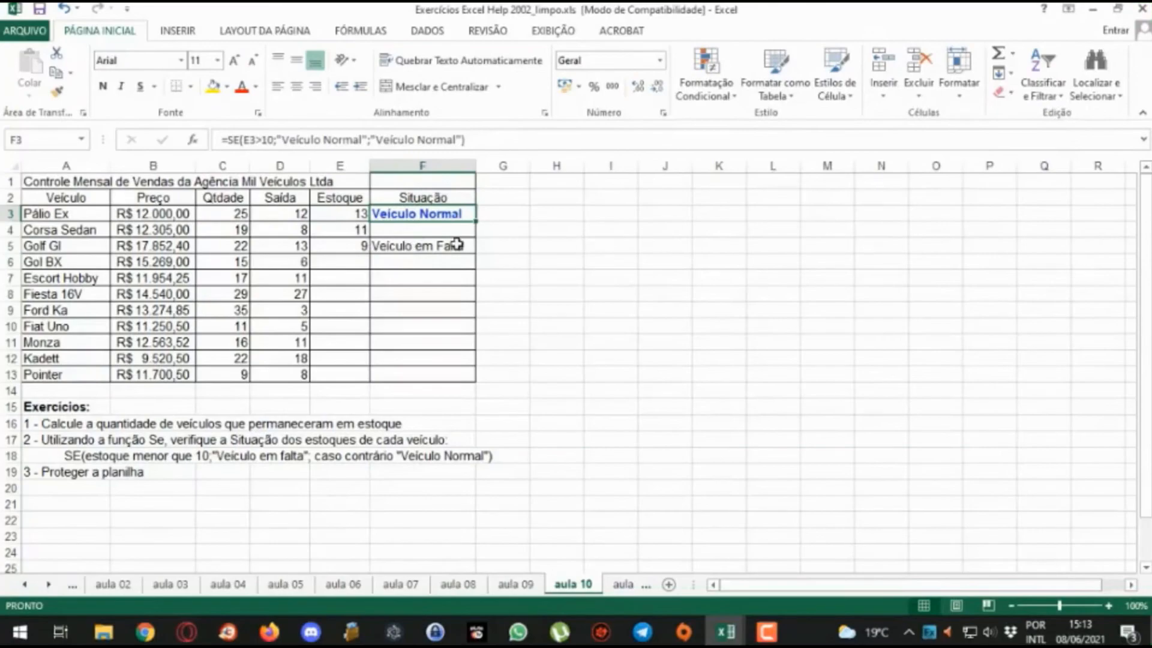
Step: Start a conditional formatting rule on F5 for only cells whose specific text contains "Veículo em Falta"
{"action": "left_click", "coordinate": [406, 247]}
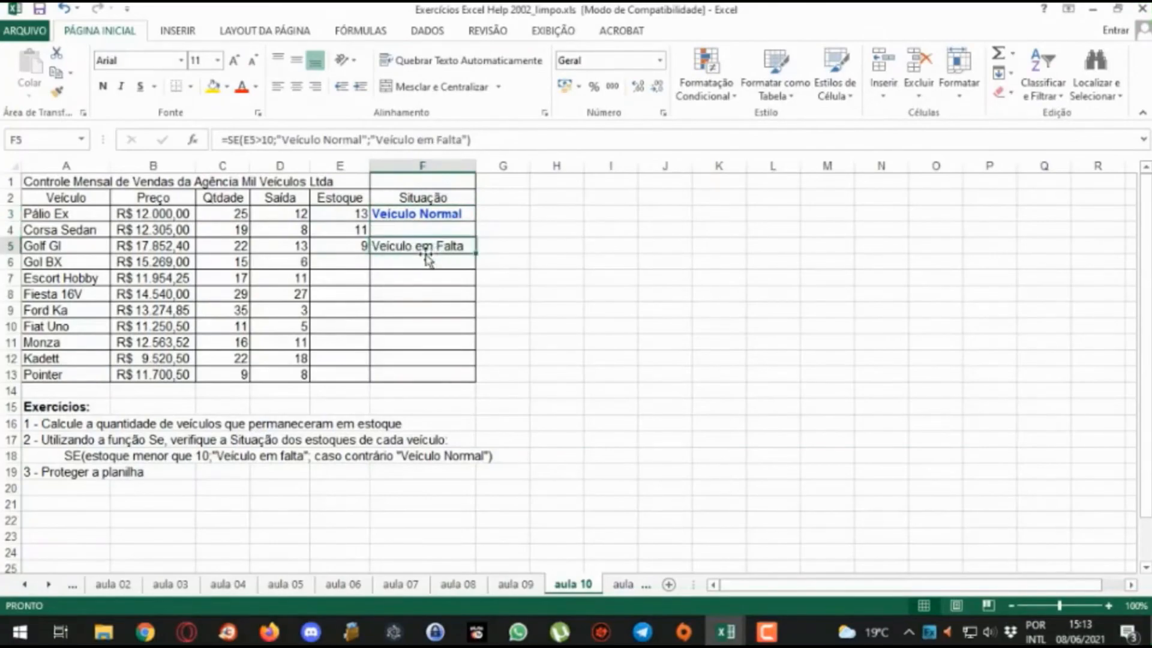
{"action": "left_click", "coordinate": [705, 89]}
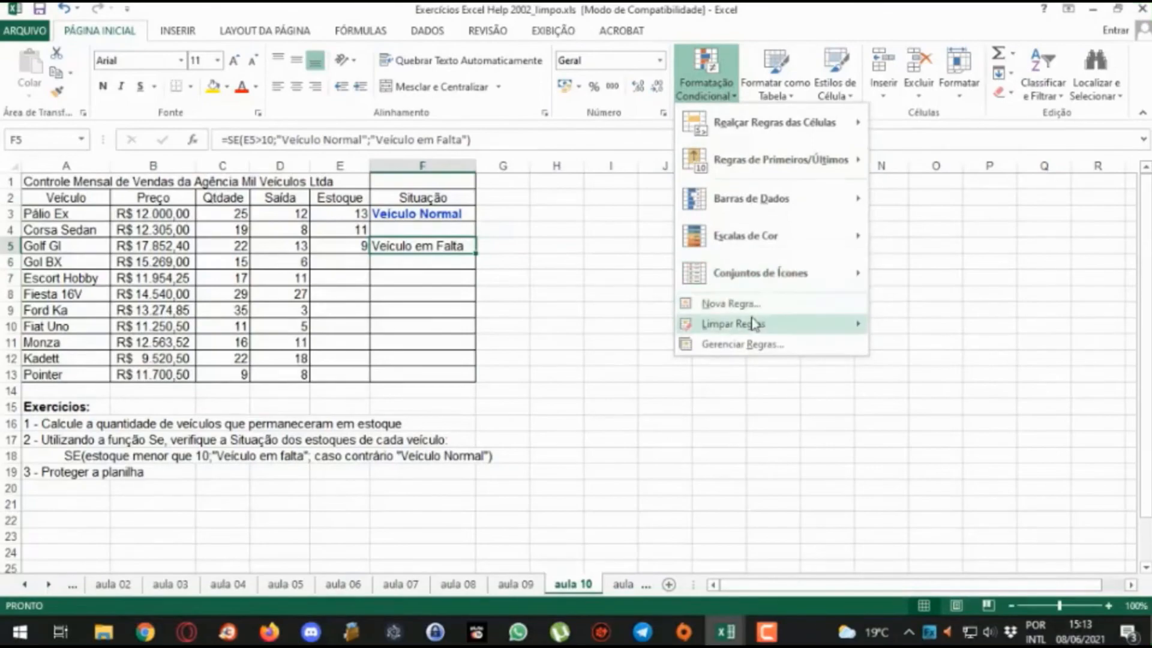
{"action": "left_click", "coordinate": [720, 345]}
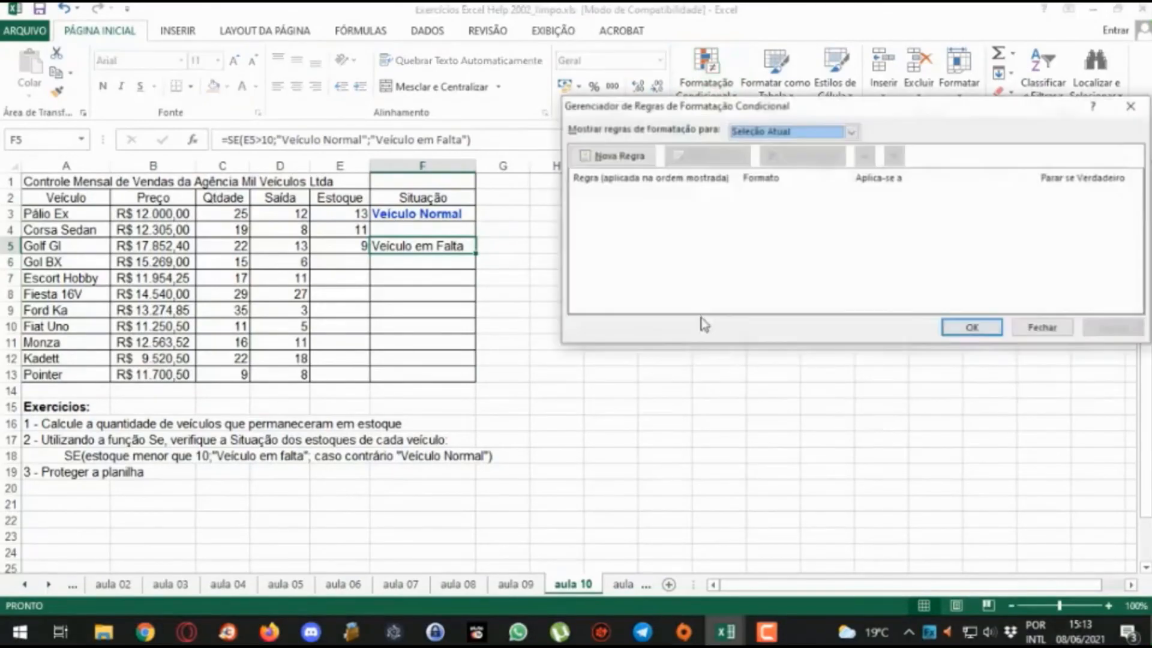
{"action": "left_click", "coordinate": [623, 156]}
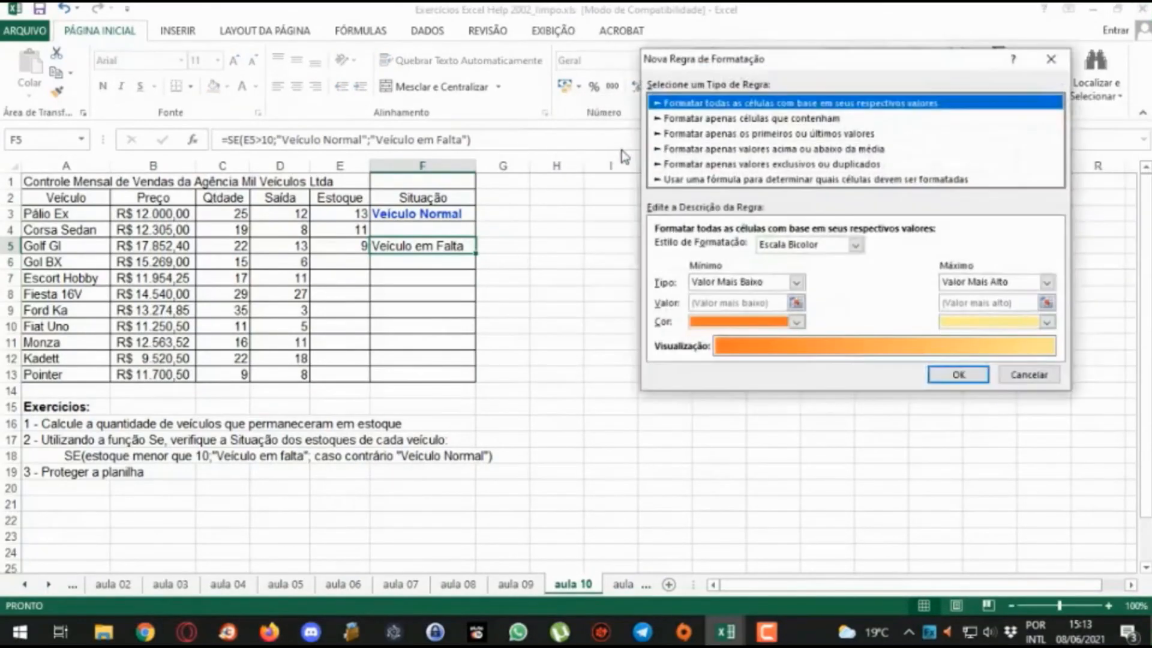
{"action": "left_click", "coordinate": [737, 119]}
{"action": "left_click", "coordinate": [721, 248]}
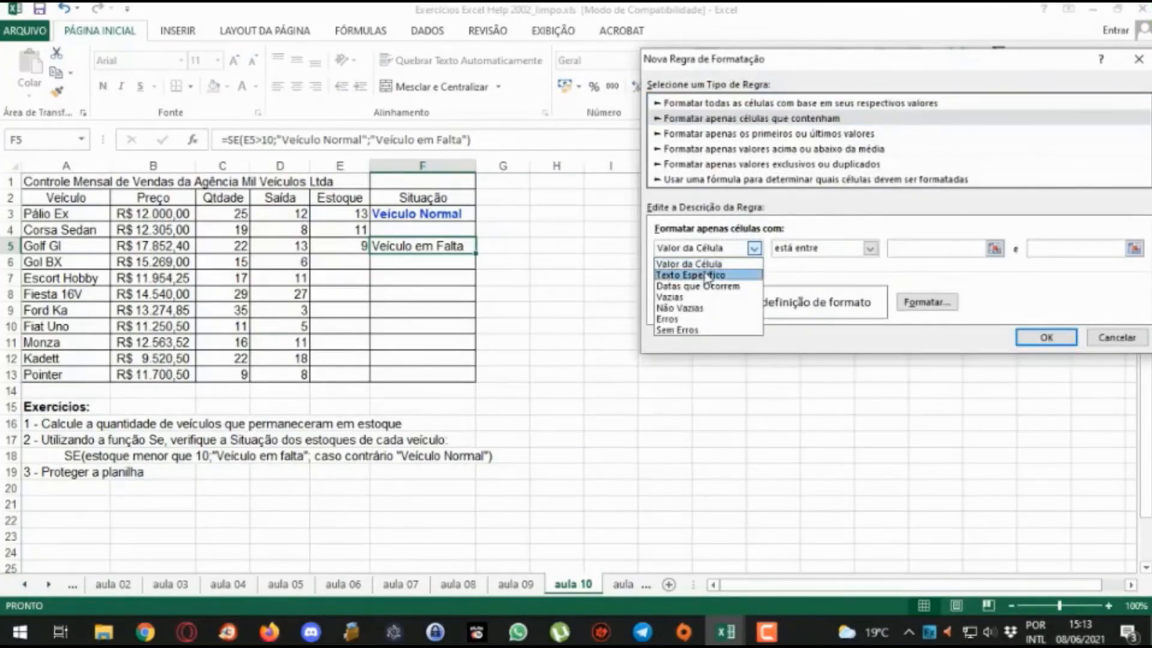
{"action": "left_click", "coordinate": [705, 268]}
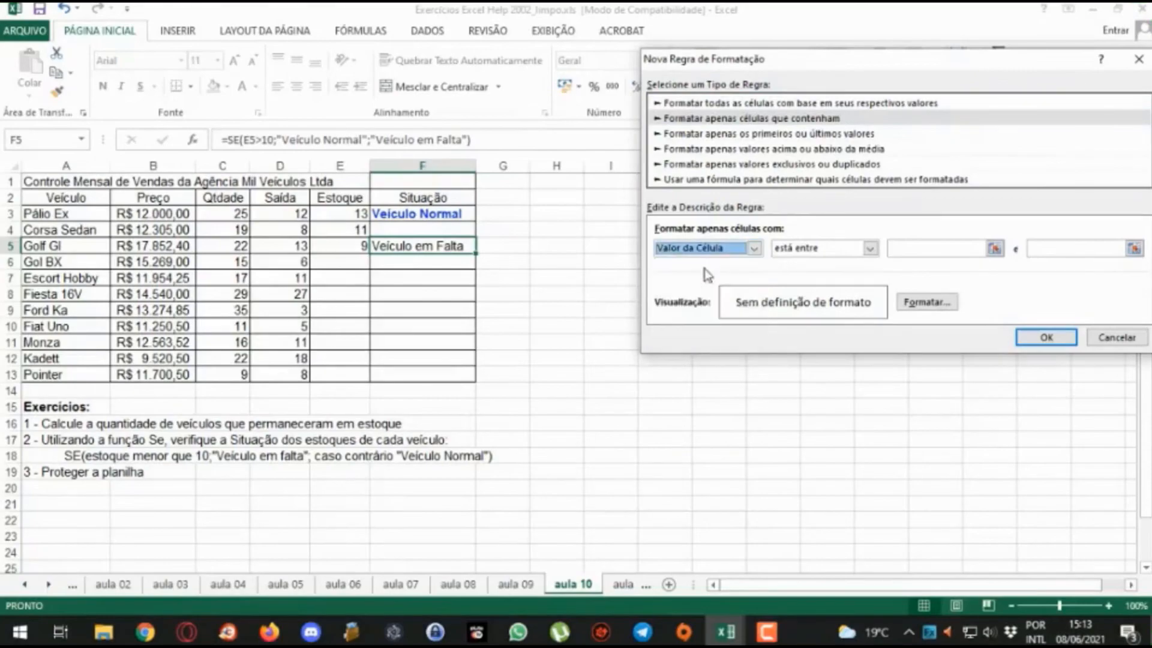
{"action": "left_click", "coordinate": [711, 250]}
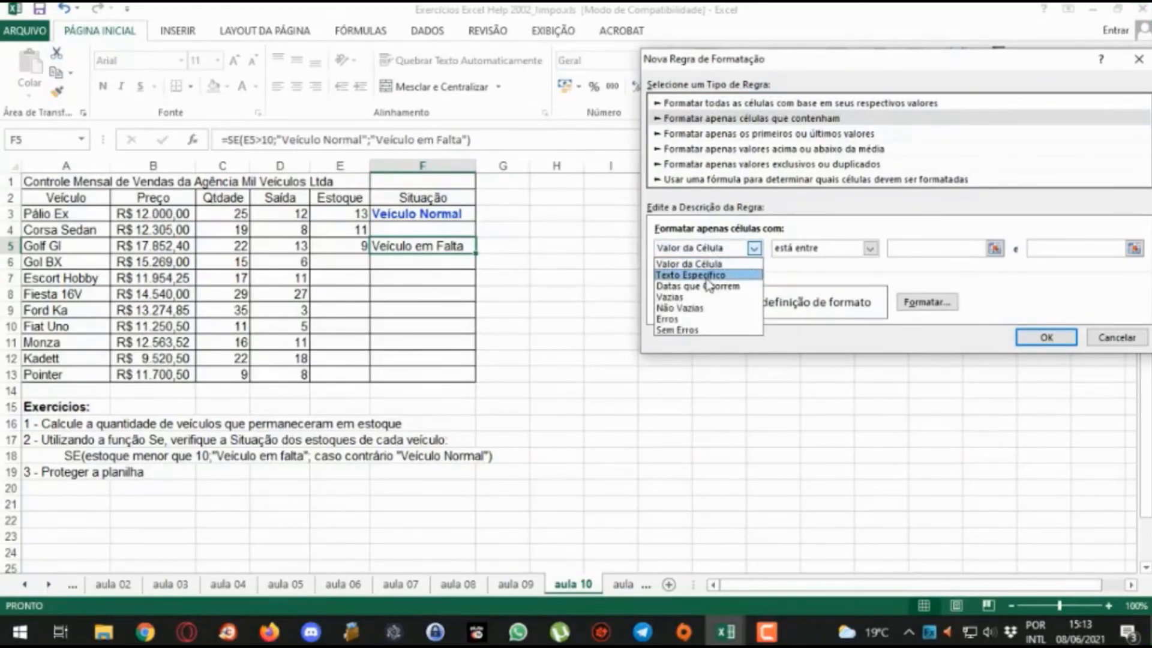
{"action": "left_click", "coordinate": [707, 277]}
{"action": "left_click", "coordinate": [874, 248]}
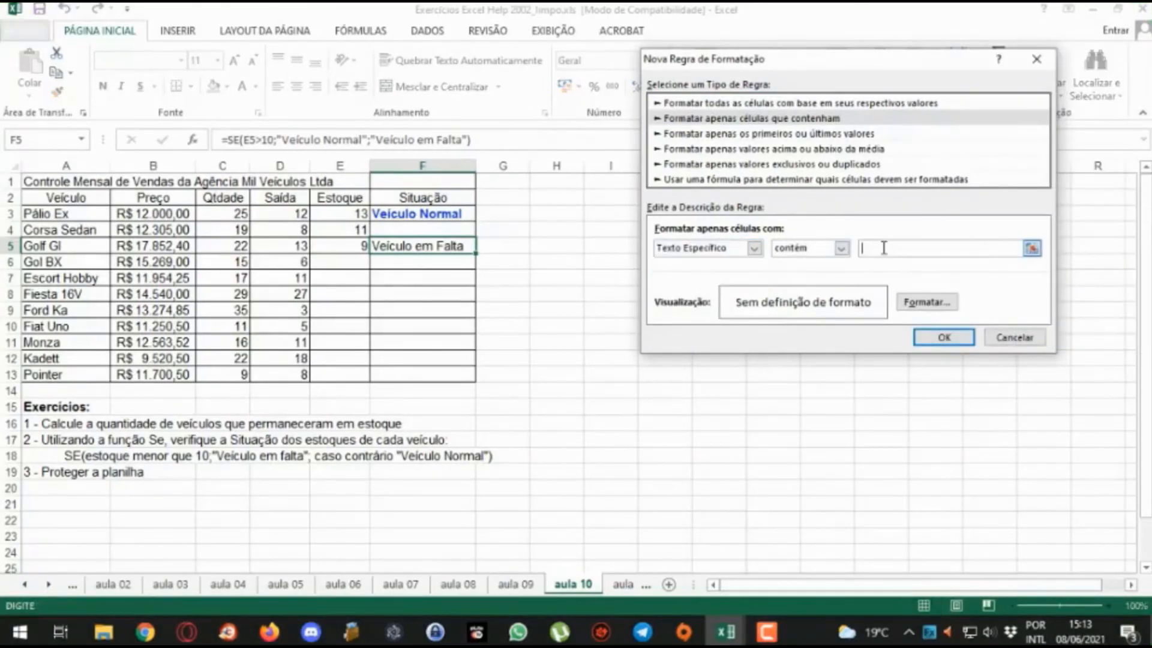
Step: Format the F5 rule with bold red text and apply it to the cell
{"action": "left_click", "coordinate": [926, 302]}
{"action": "left_click", "coordinate": [949, 183]}
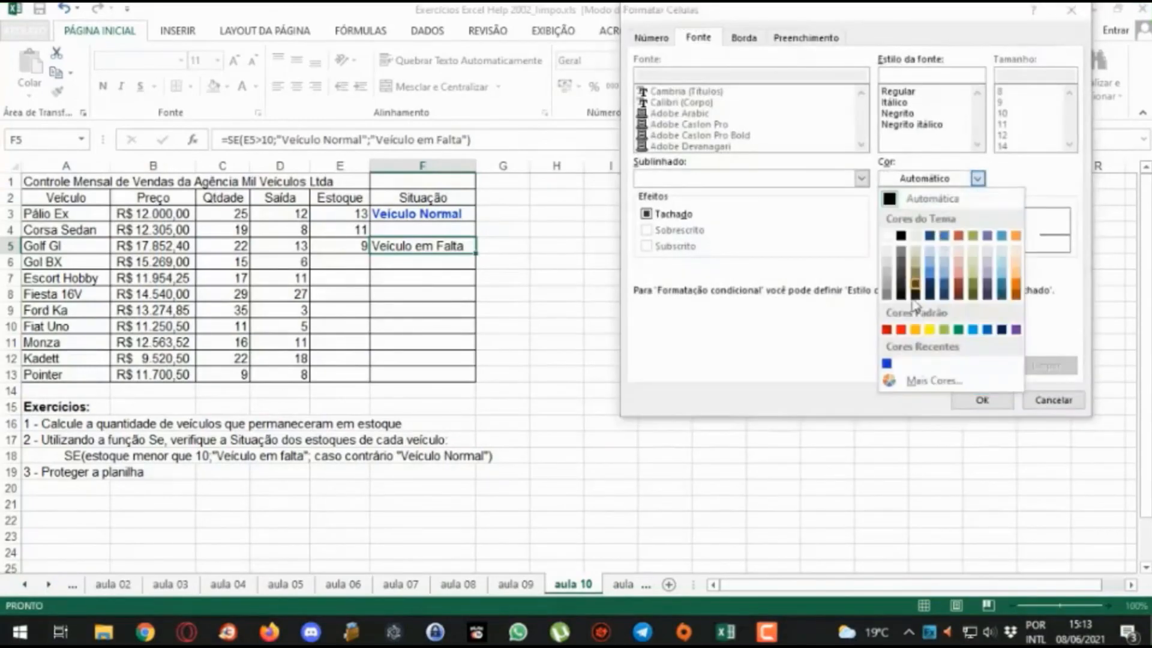
{"action": "left_click", "coordinate": [900, 327]}
{"action": "left_click", "coordinate": [898, 114]}
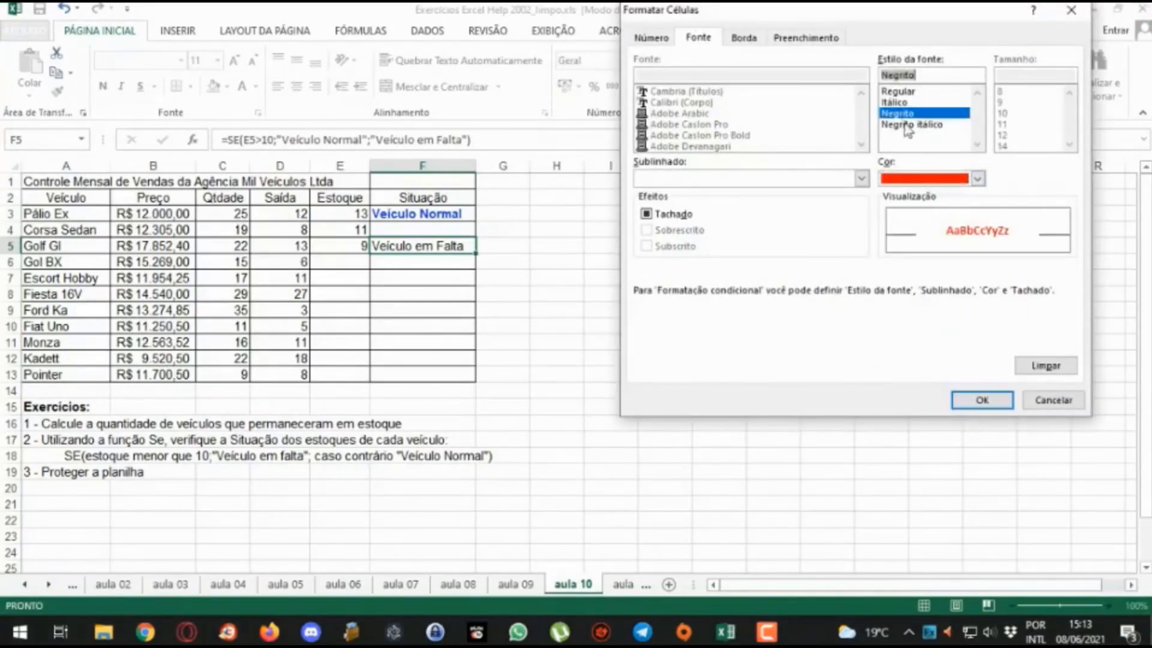
{"action": "left_click", "coordinate": [982, 400]}
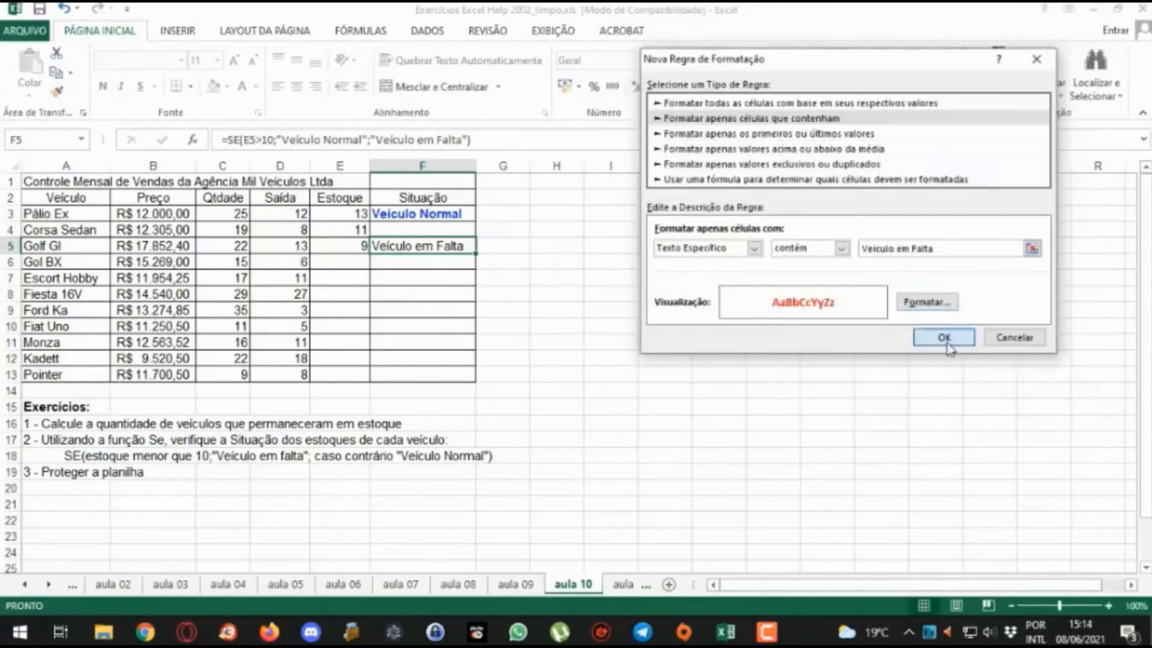
{"action": "left_click", "coordinate": [944, 337]}
{"action": "left_click", "coordinate": [1106, 332]}
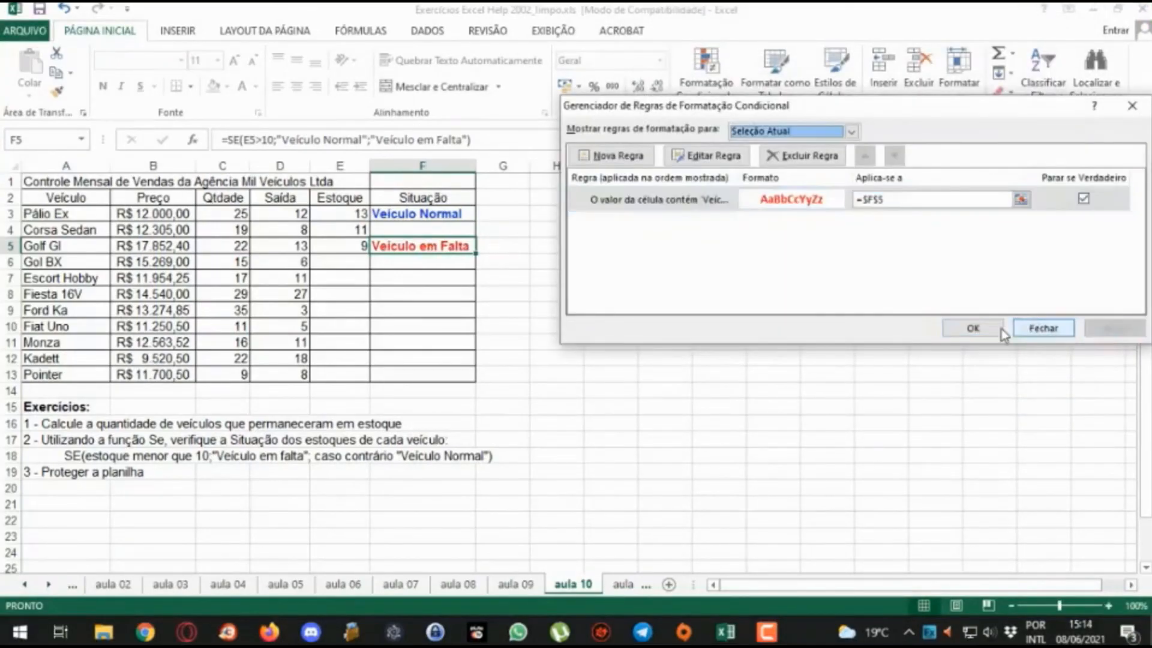
{"action": "left_click", "coordinate": [970, 328]}
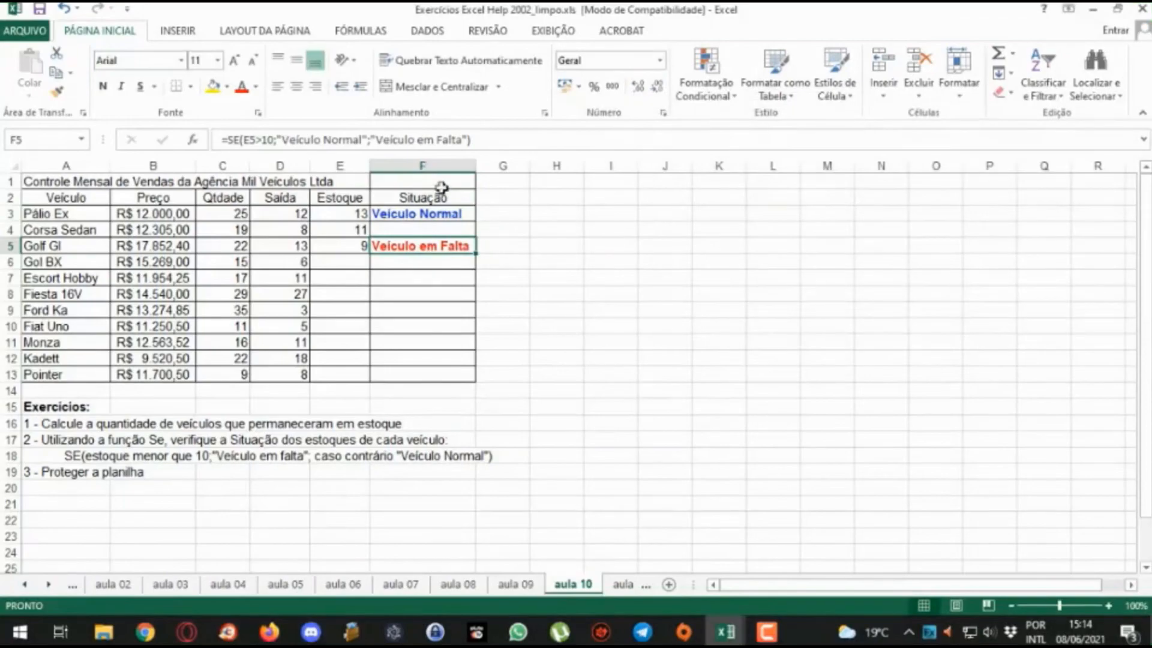
Step: Compare the formatted Situação results and their formulas in F3 and F5
{"action": "left_click", "coordinate": [397, 217]}
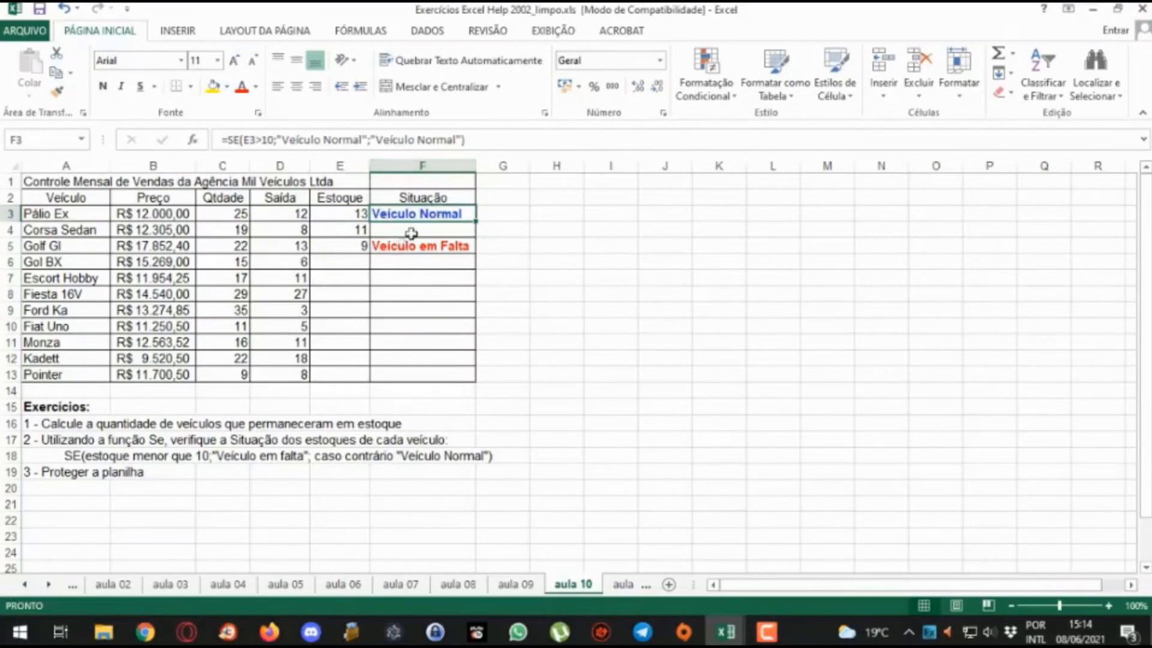
{"action": "left_click", "coordinate": [384, 247]}
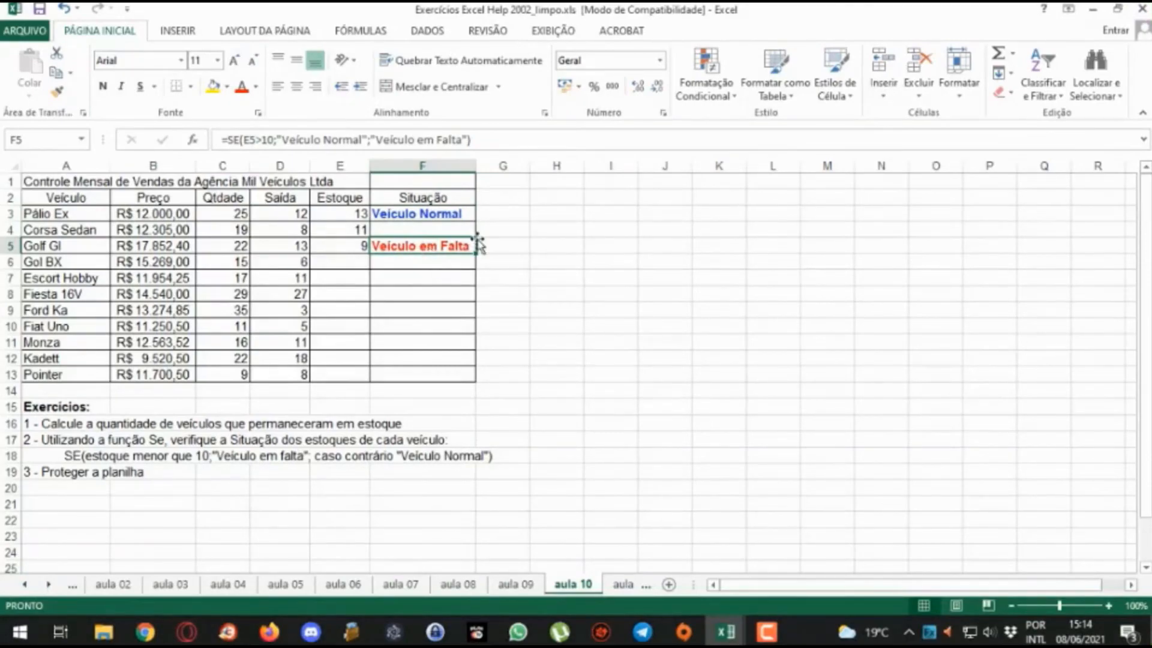
Step: Look over the Média column of the school results on sheet aula 11 and return to sheet aula 10
{"action": "left_click", "coordinate": [624, 583]}
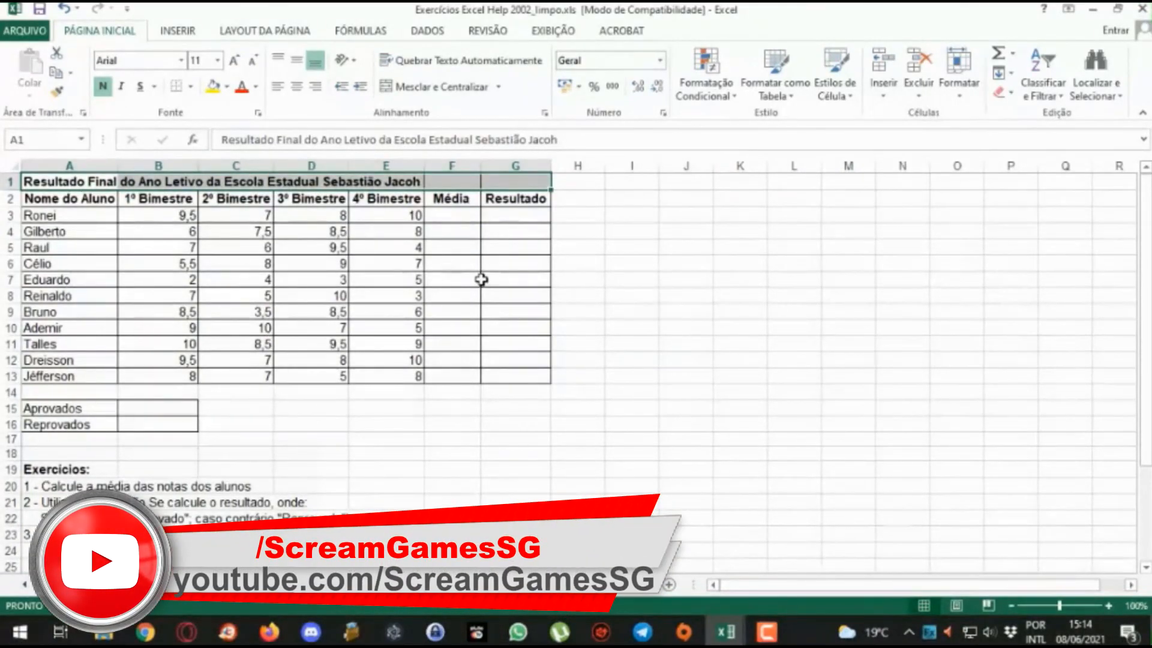
{"action": "left_click_drag", "start_coordinate": [452, 215], "coordinate": [451, 359]}
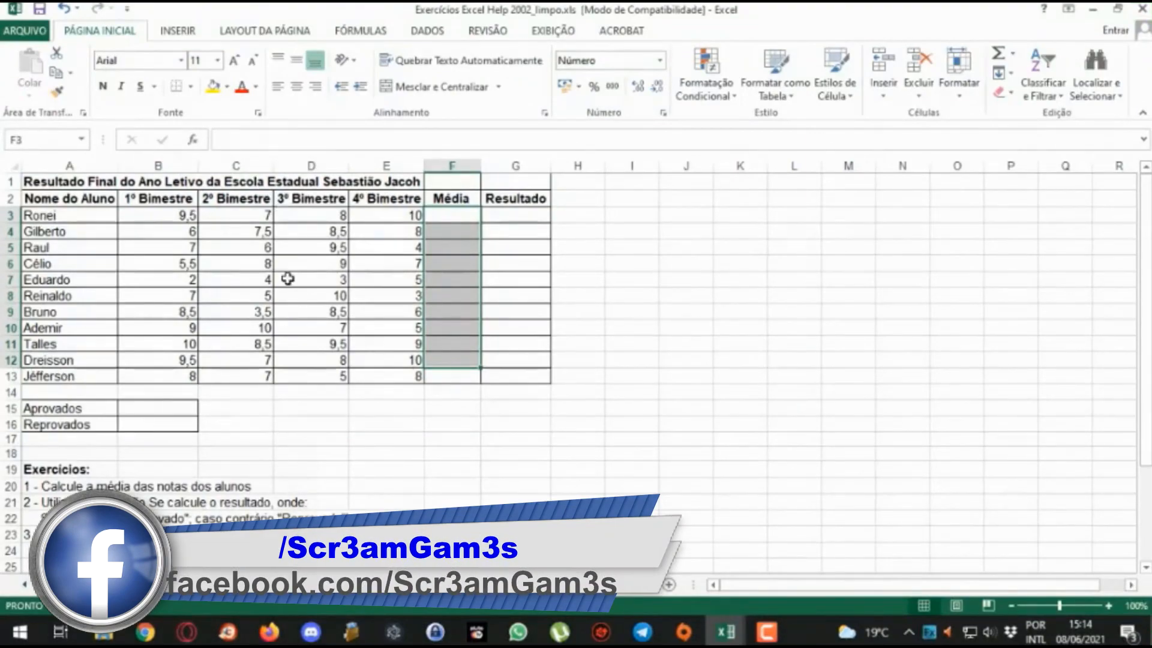
{"action": "left_click", "coordinate": [515, 584]}
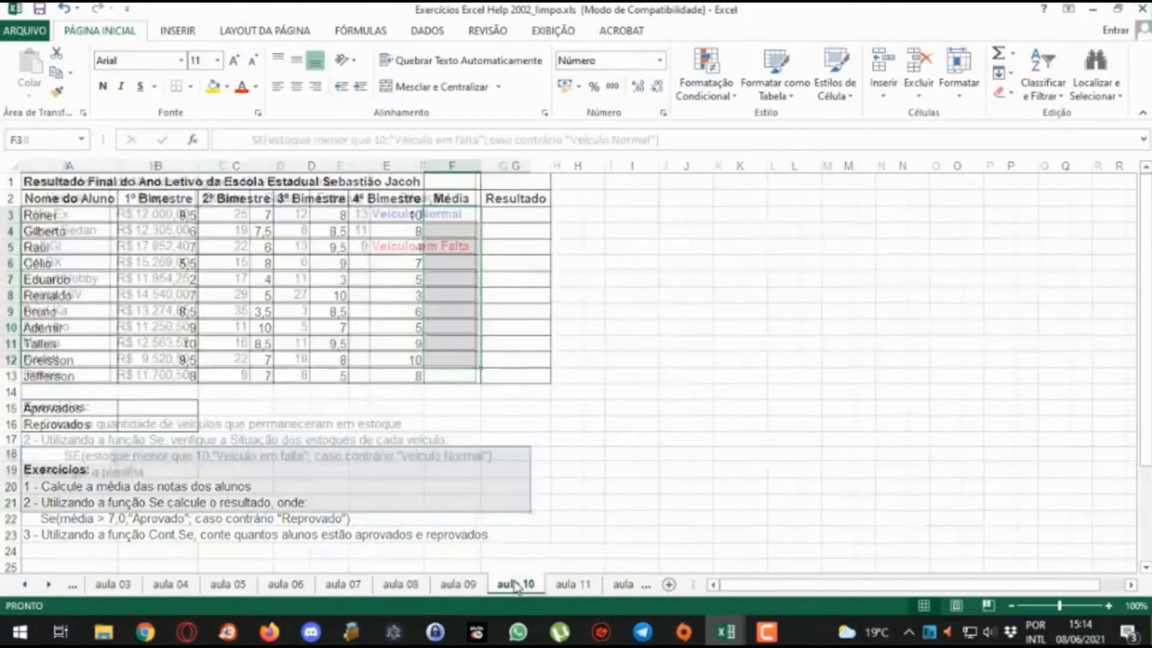